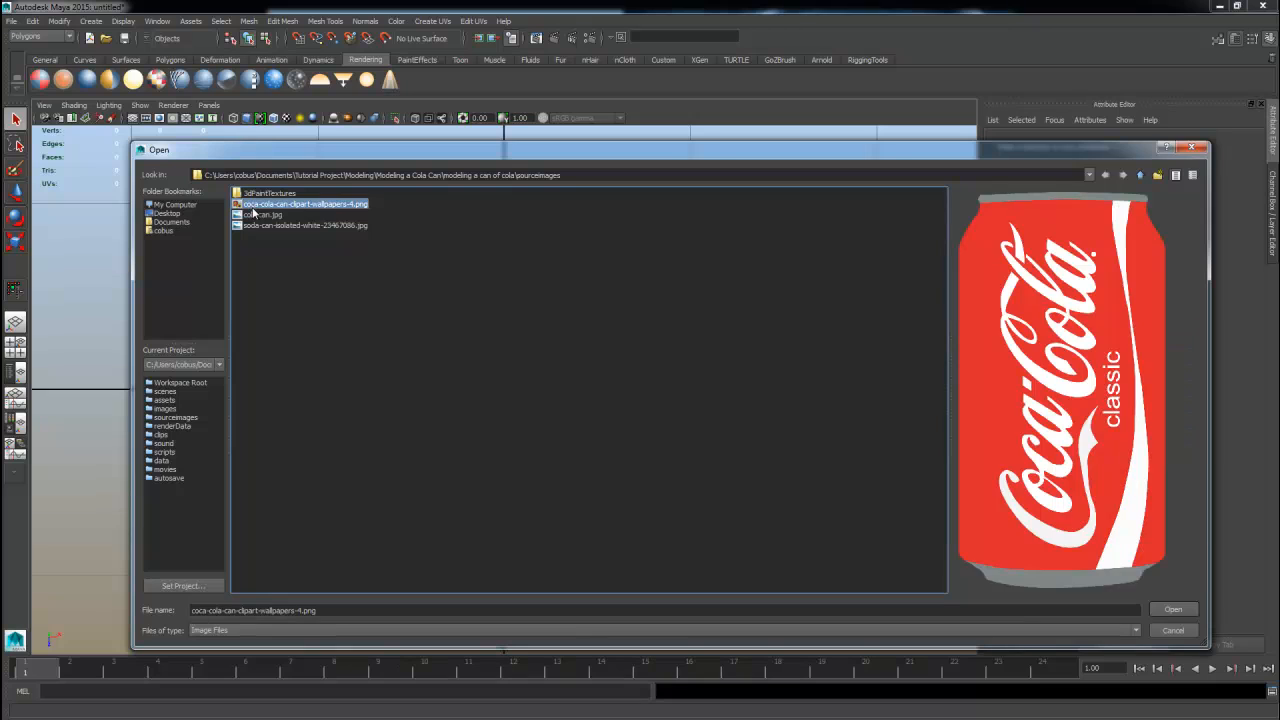
Import soda-can-isolated-white-23467086.jpg as the top-view reference image plane.
left_click(258, 216)
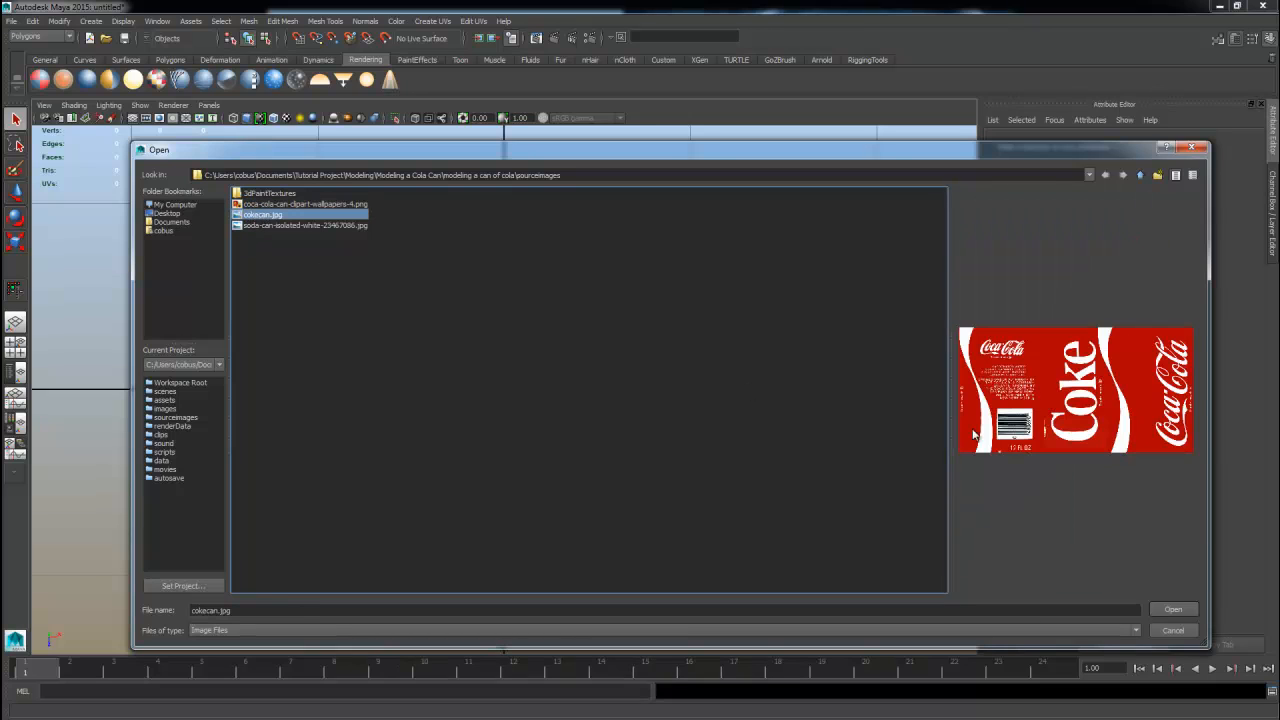
left_click(299, 226)
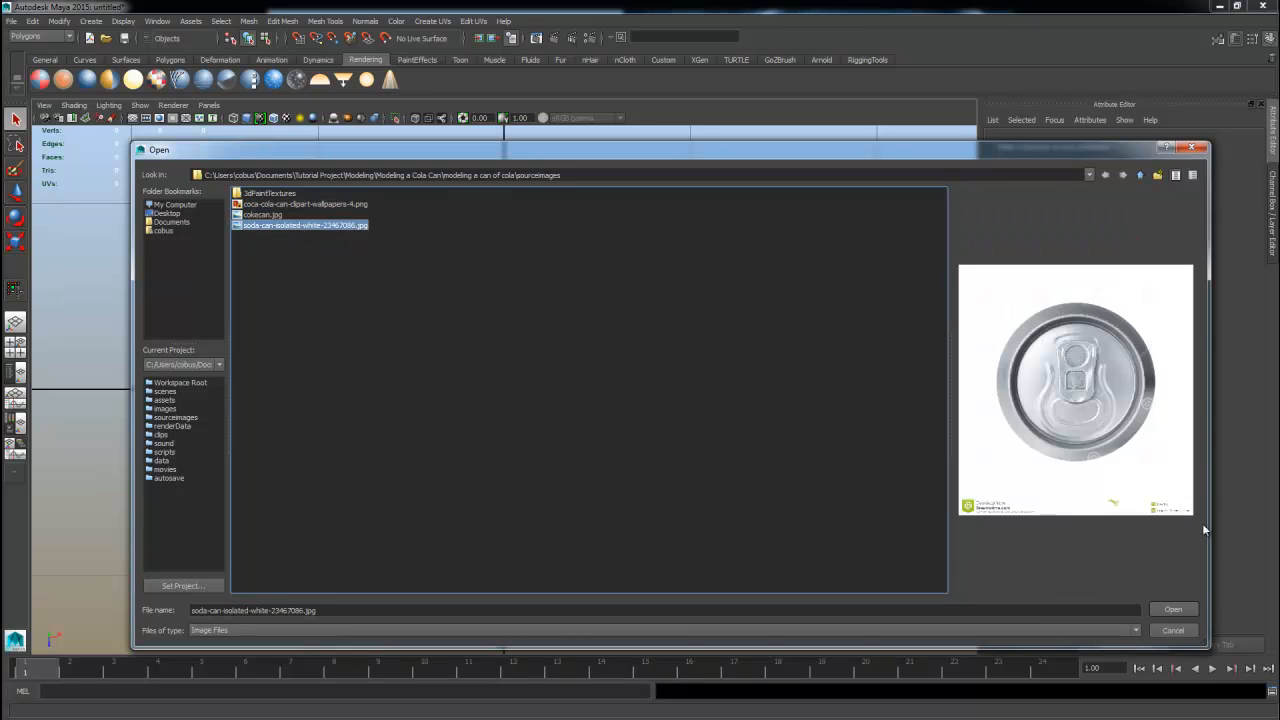
left_click(1184, 614)
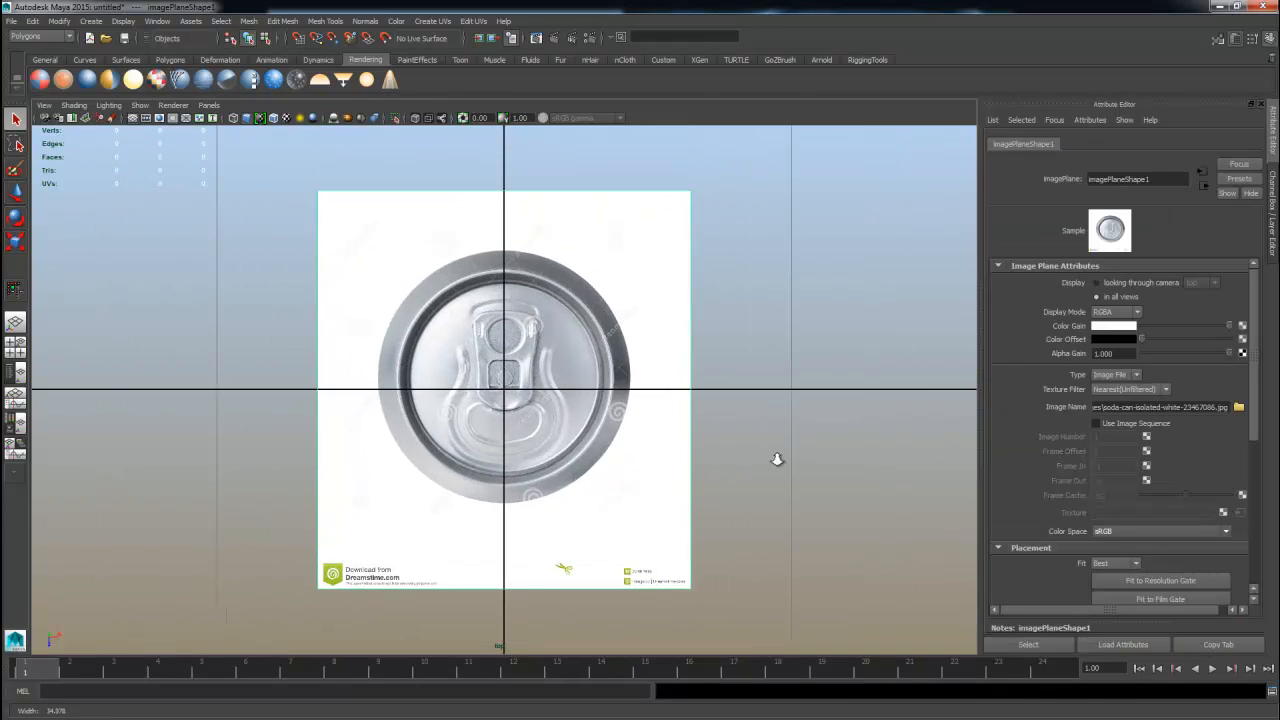
Move the lid image plane slightly so the can top is centred on the grid origin.
key("r")
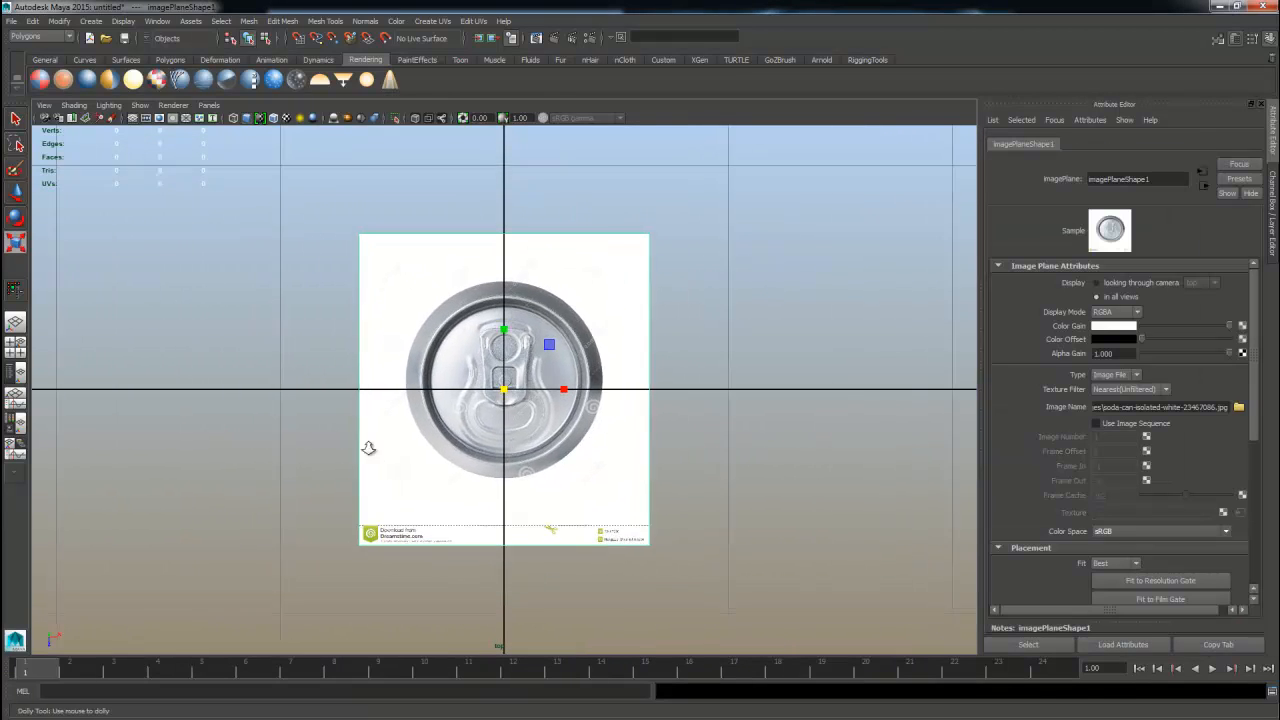
key("f")
key("w")
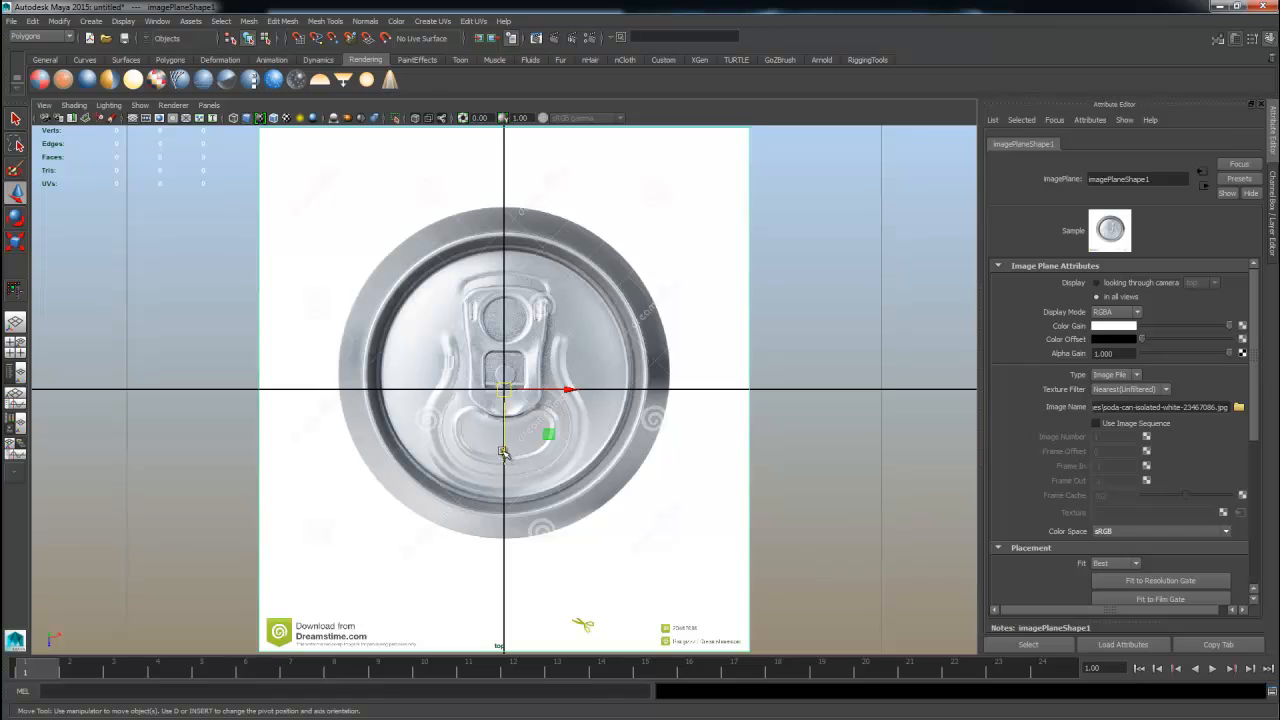
left_click_drag(503, 452, 501, 473)
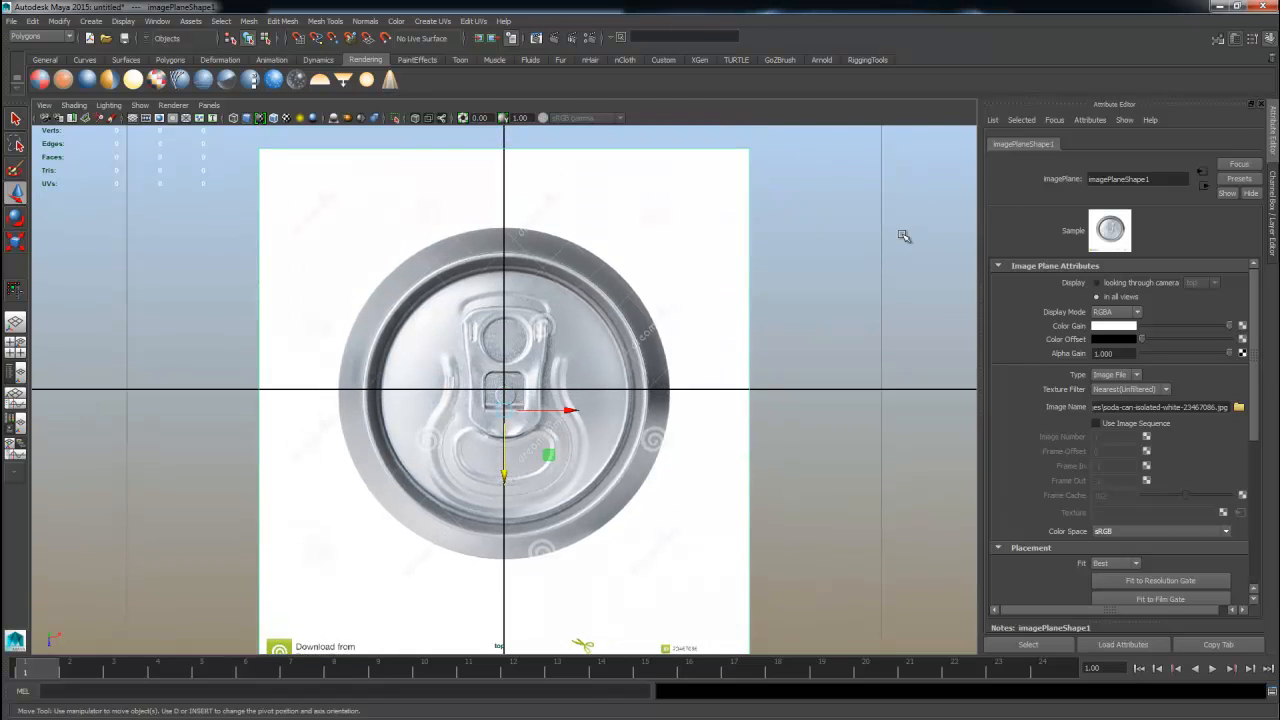
Dim the lid image plane by lowering its color gain and setting its alpha gain to 0.863.
key("space")
key("space")
right_click_drag(540, 326, 902, 449, "alt")
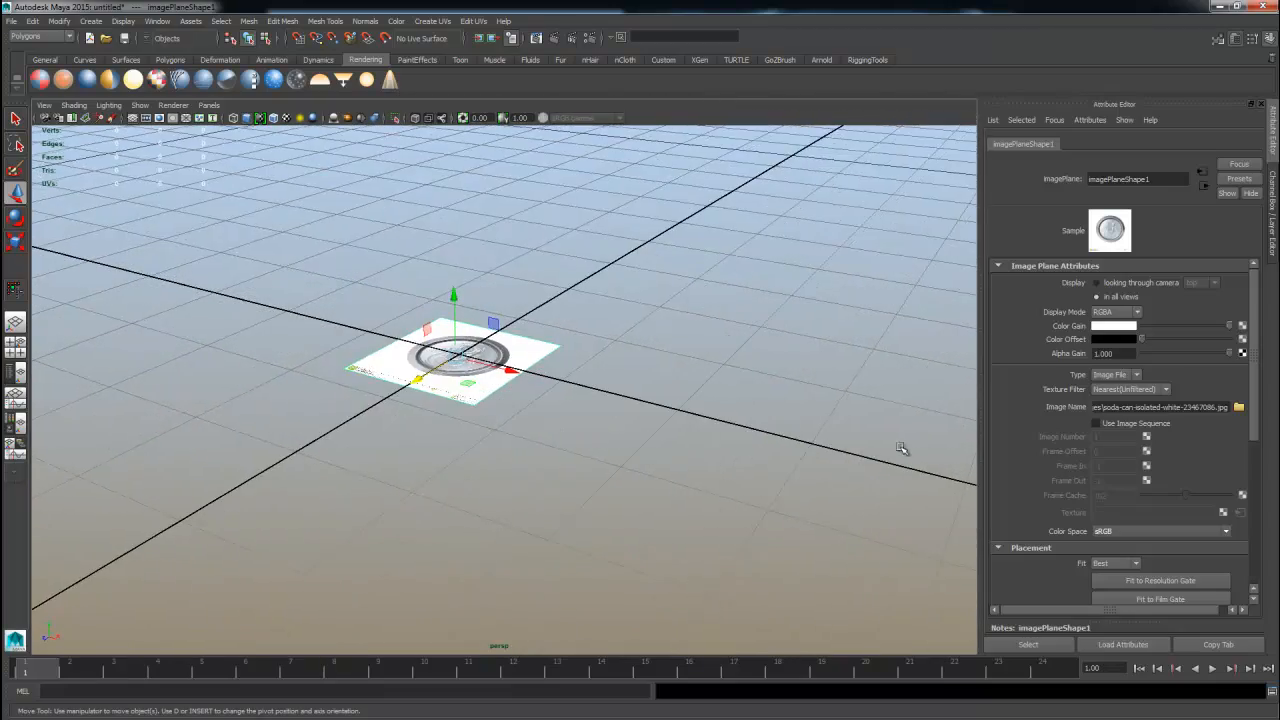
left_click_drag(902, 449, 477, 451, "alt")
right_click_drag(477, 451, 596, 411, "alt")
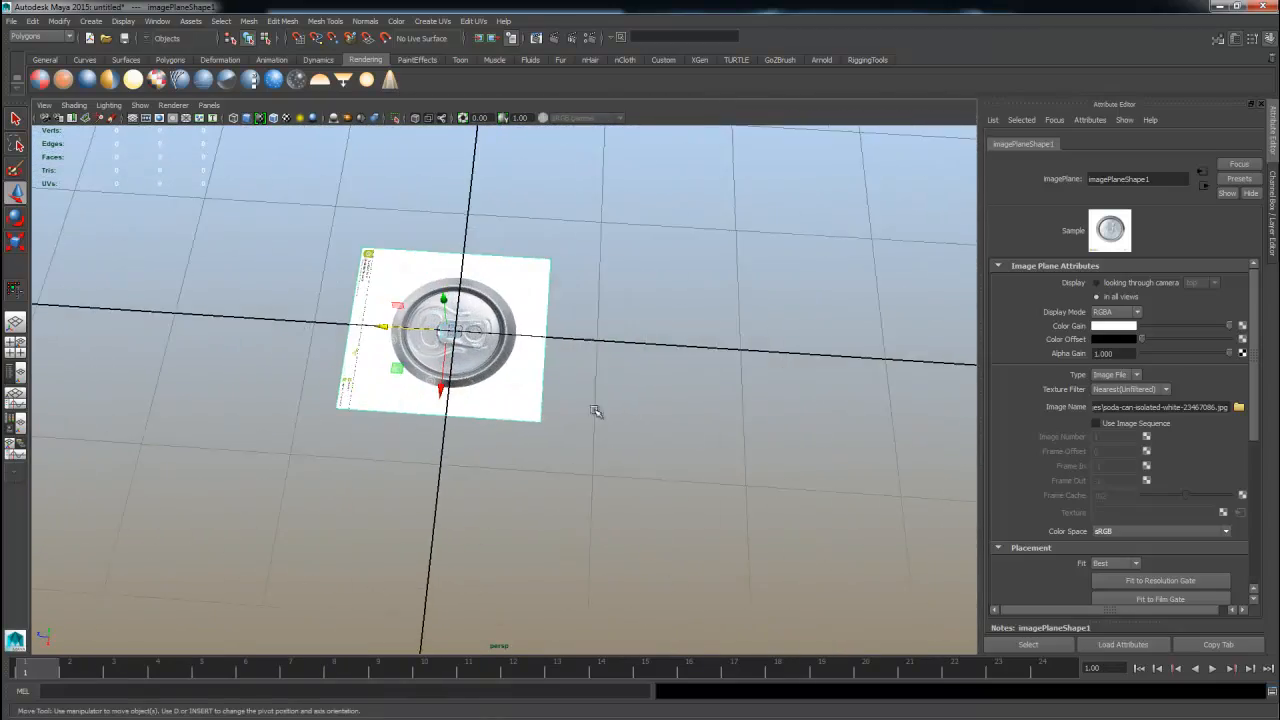
middle_click_drag(596, 411, 643, 449, "alt")
key("r")
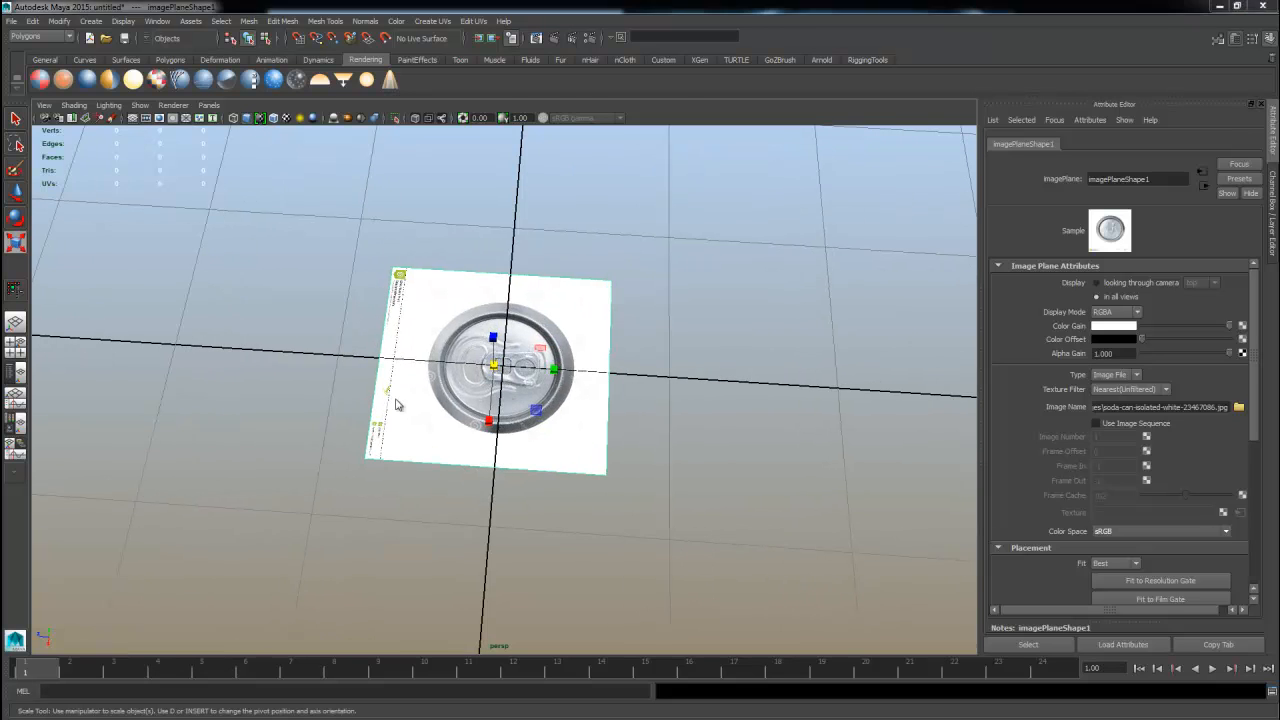
key("space")
scroll(349, 314, "up", 2)
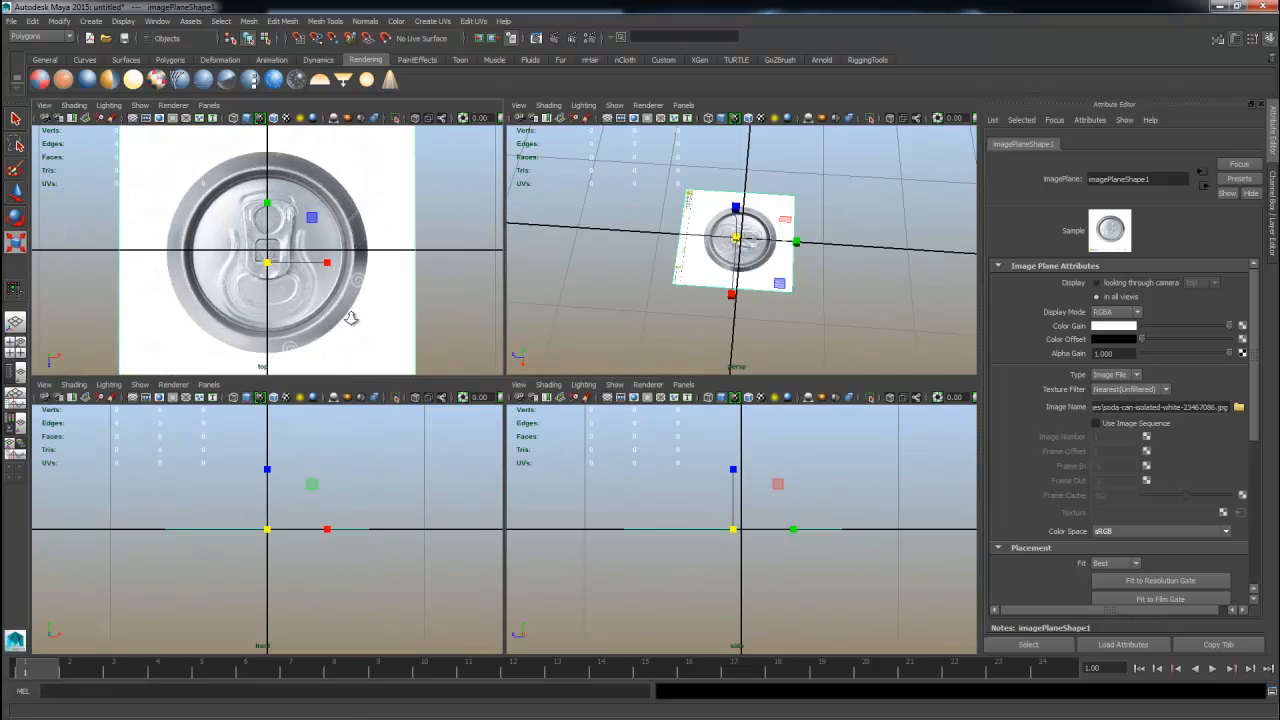
key("space")
scroll(726, 420, "down", 2)
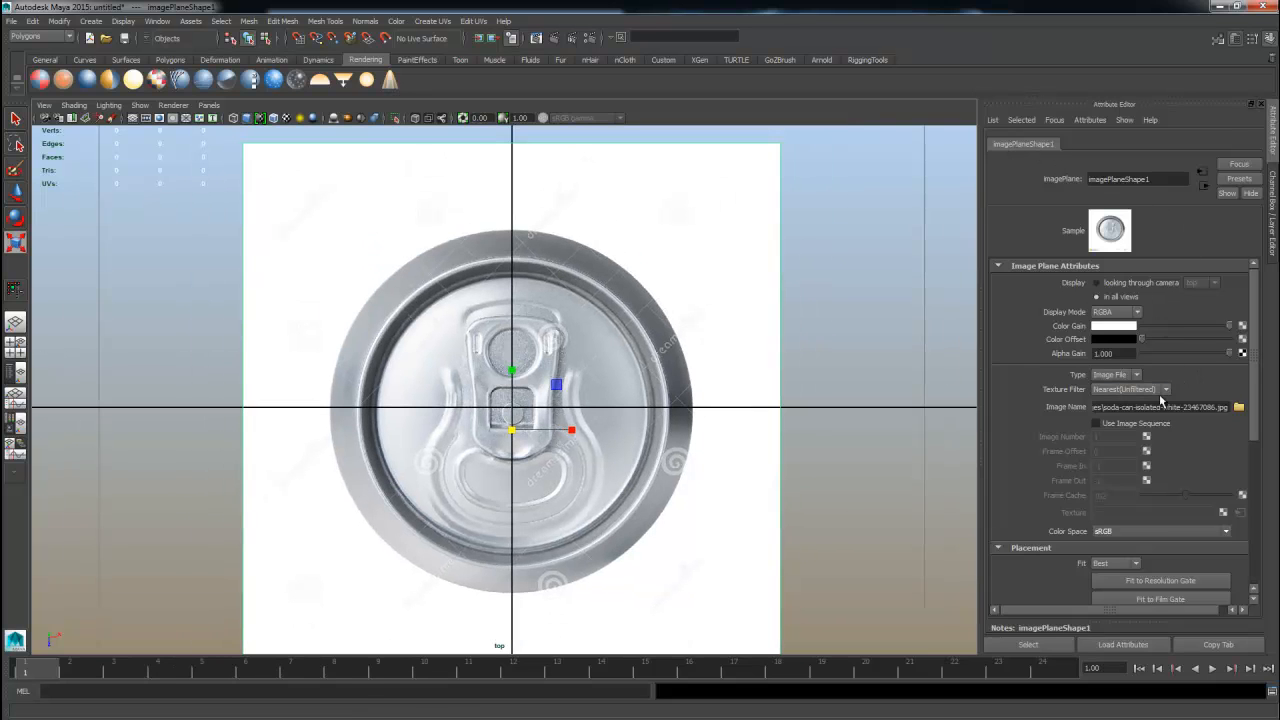
mouse_move(1231, 354)
left_mouse_down()
mouse_move(1159, 358)
mouse_move(1207, 370)
mouse_move(1214, 336)
mouse_move(1190, 332)
mouse_move(1222, 358)
left_mouse_up()
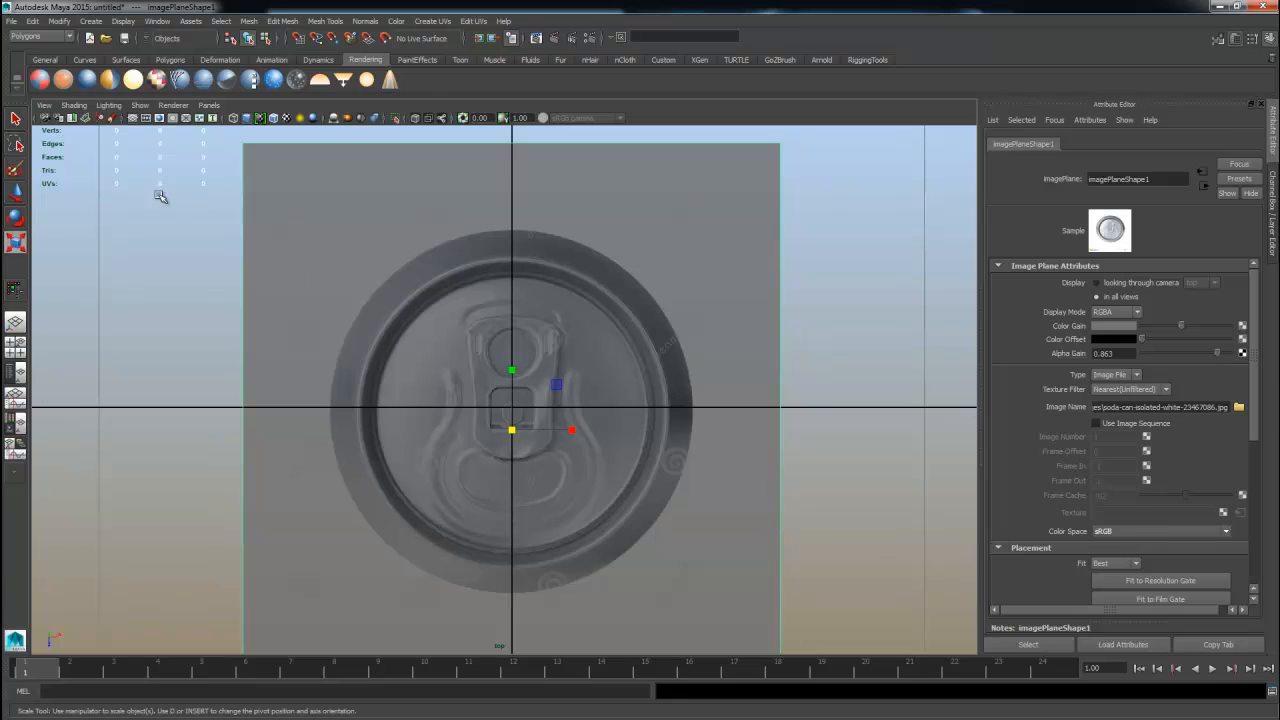
Draw an interactive eight-sided polygon cylinder over the lid reference and pull up its height.
left_click(168, 61)
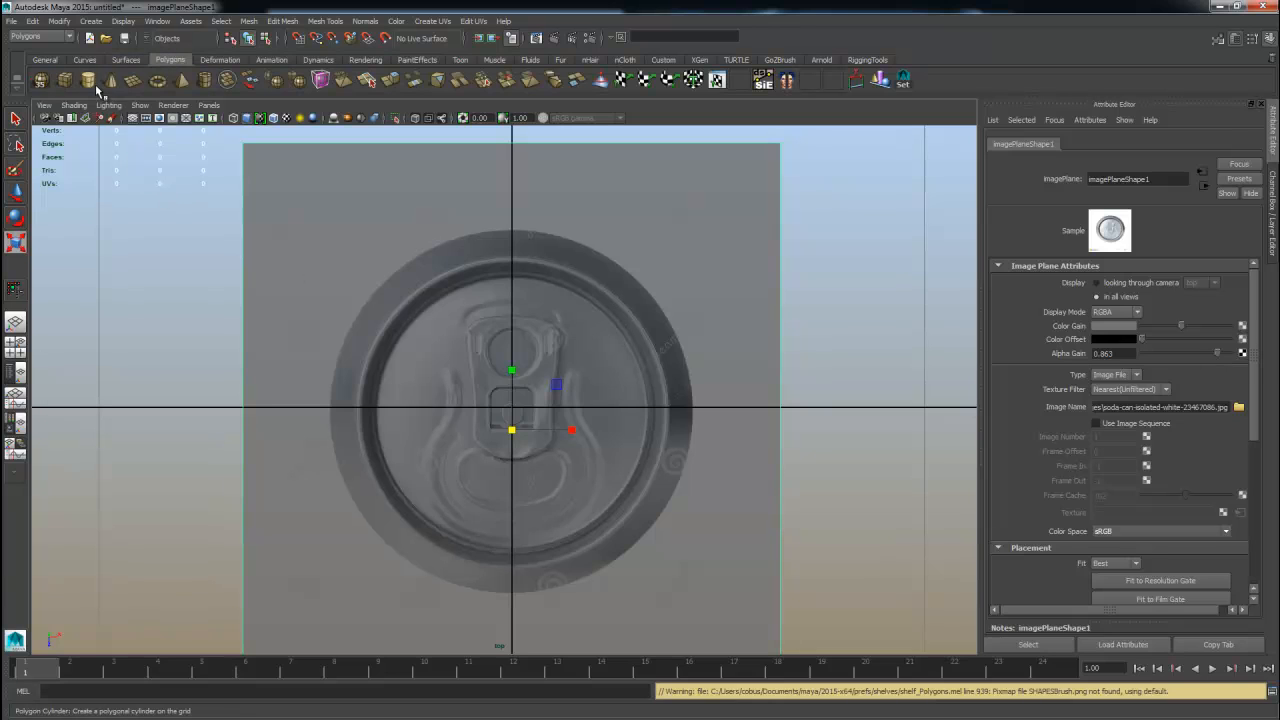
left_click(89, 83)
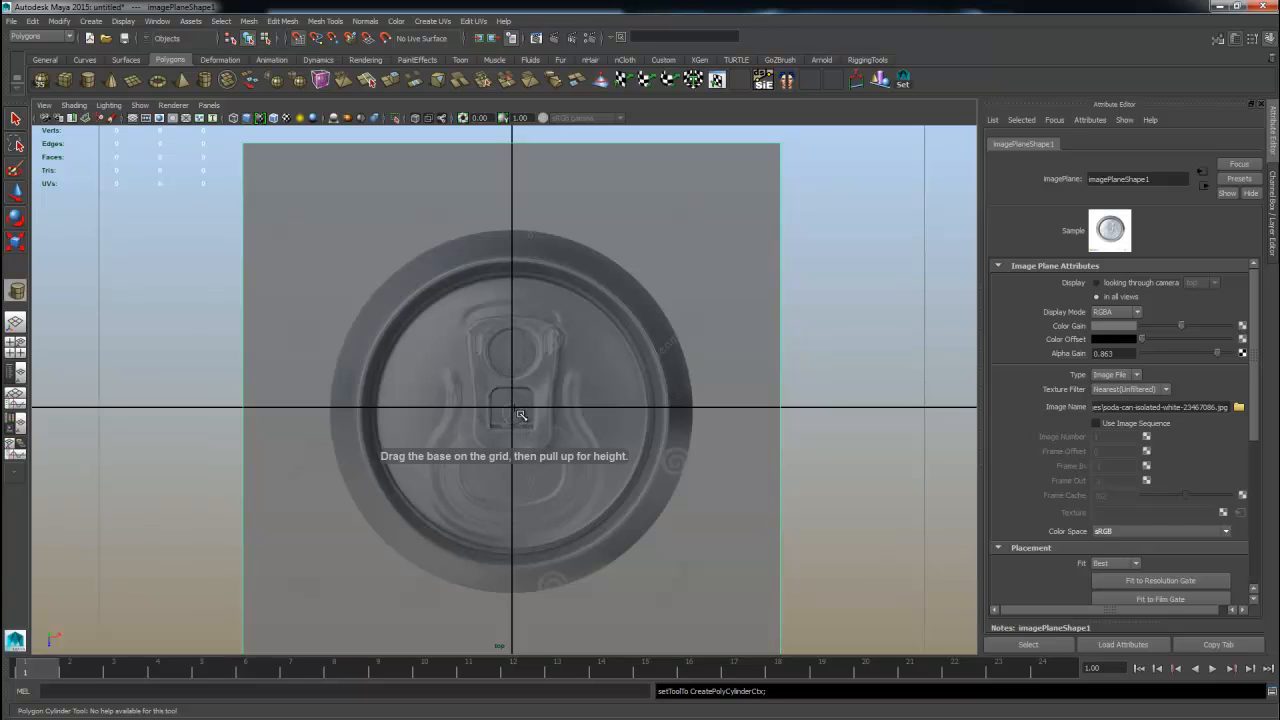
left_click(762, 249)
left_click_drag(900, 142, 756, 242)
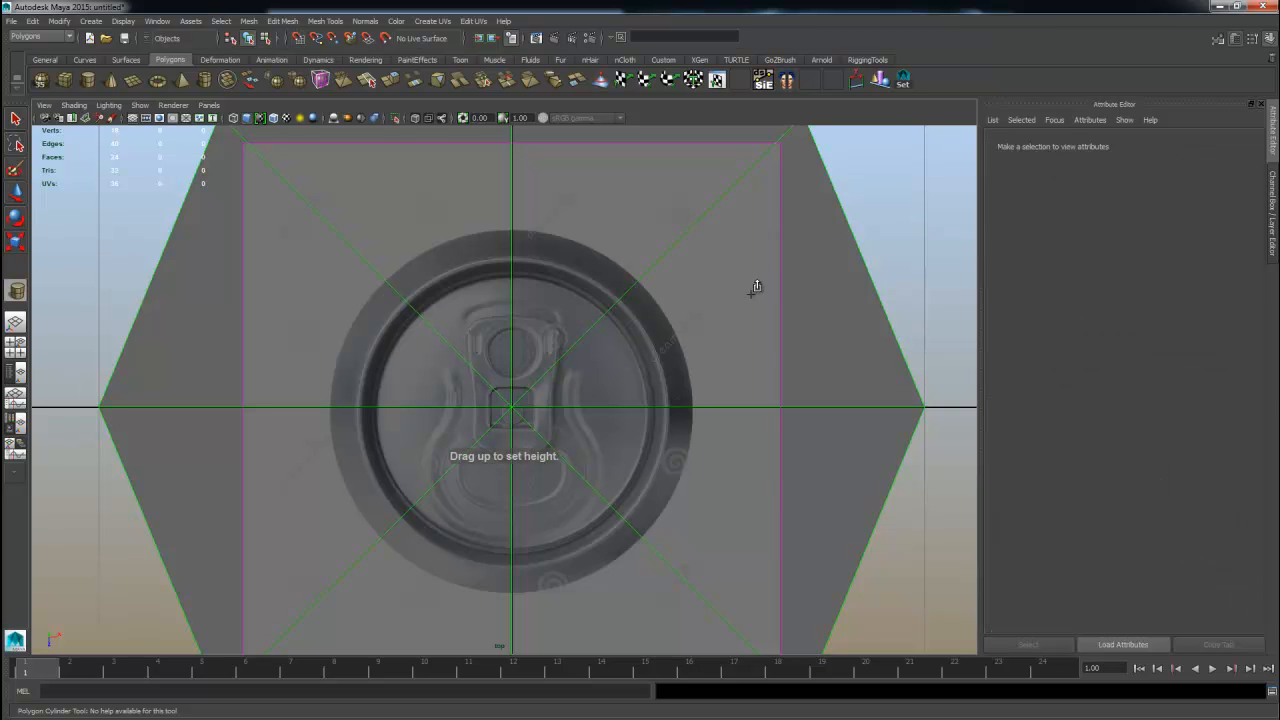
right_click_drag(828, 398, 724, 230, "alt")
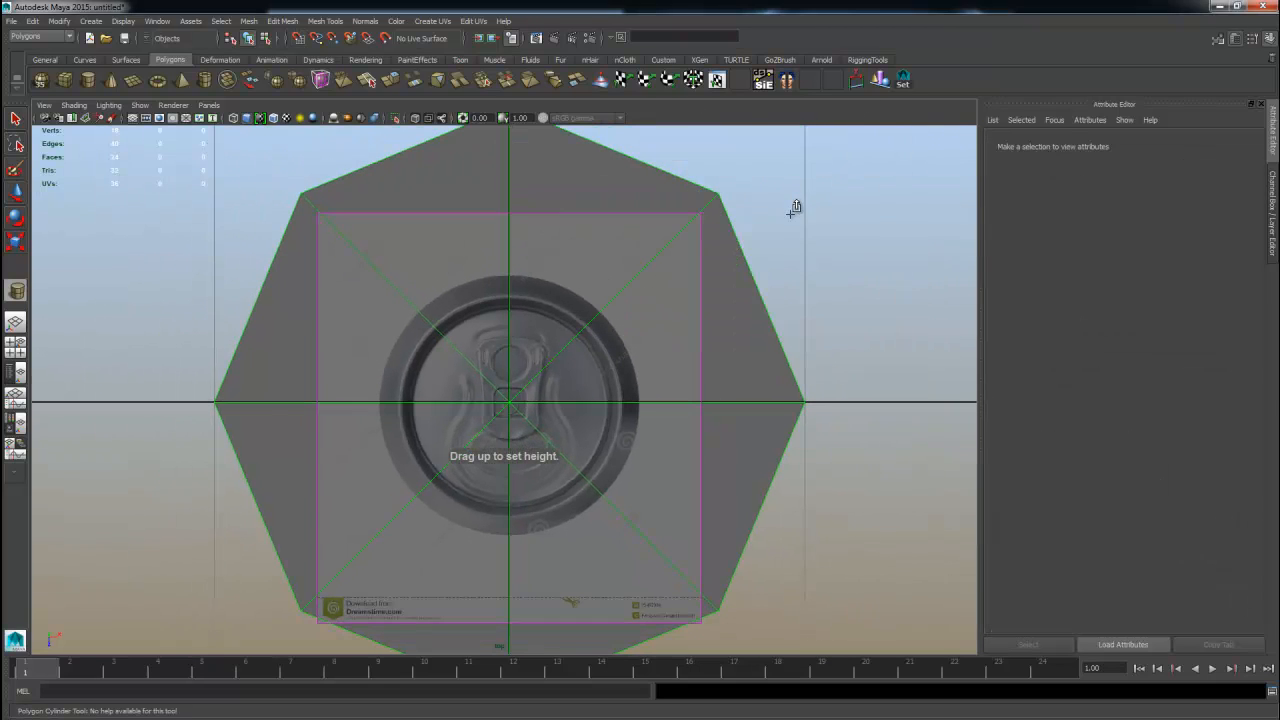
key("space")
key("space")
left_click_drag(778, 244, 688, 327, "alt")
middle_click_drag(721, 272, 726, 388, "alt")
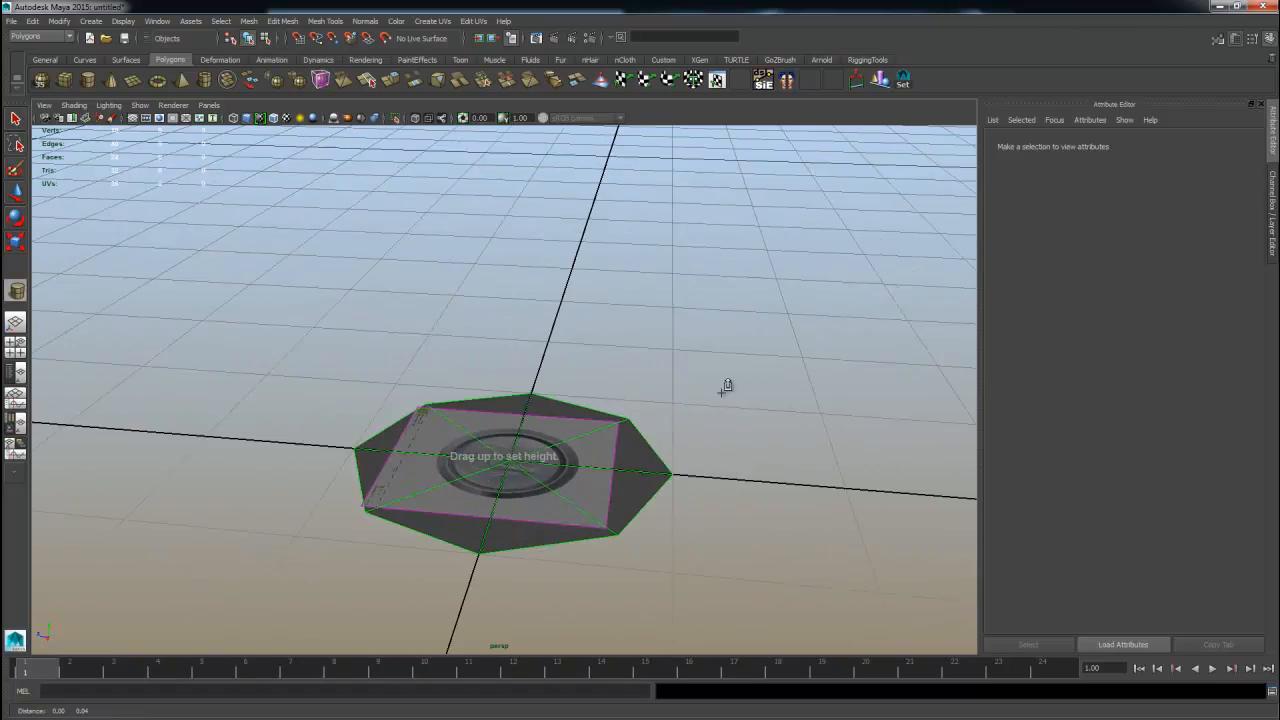
right_click_drag(726, 388, 547, 366, "alt")
left_click_drag(547, 366, 525, 175, "alt")
Scale the cylinder and delete it.
key("r")
right_click_drag(429, 386, 583, 380, "alt")
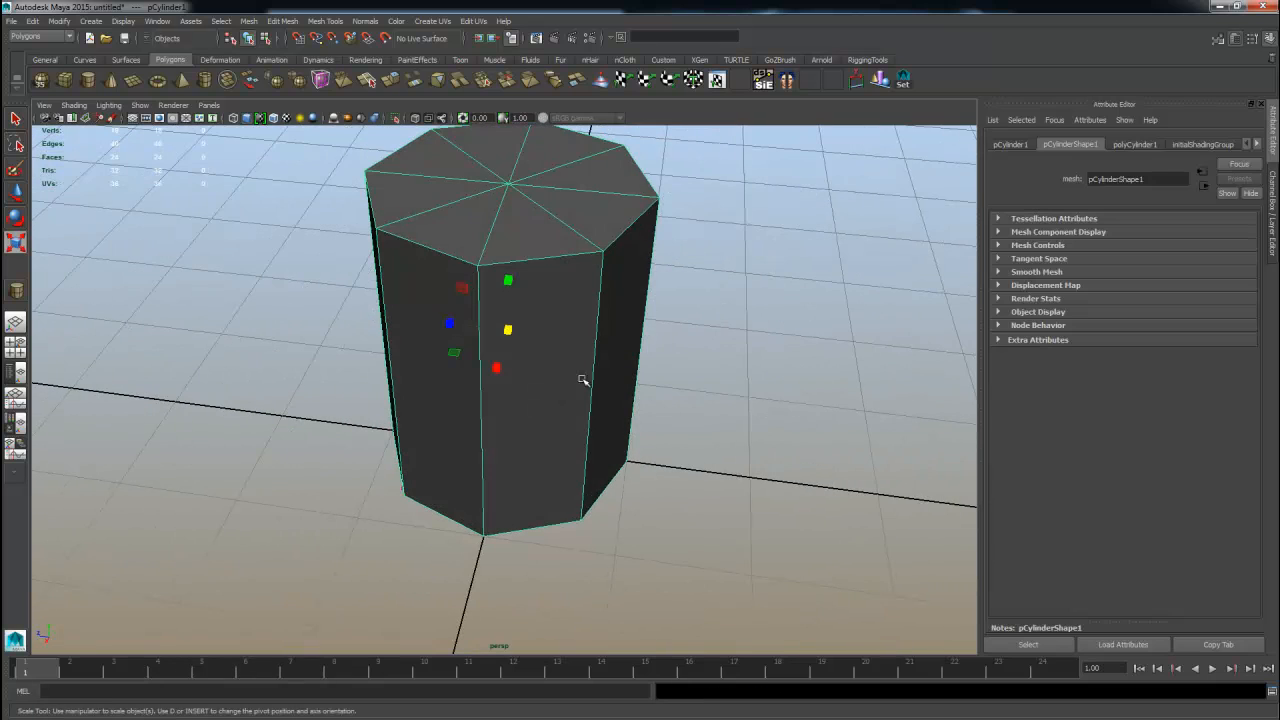
key("Delete")
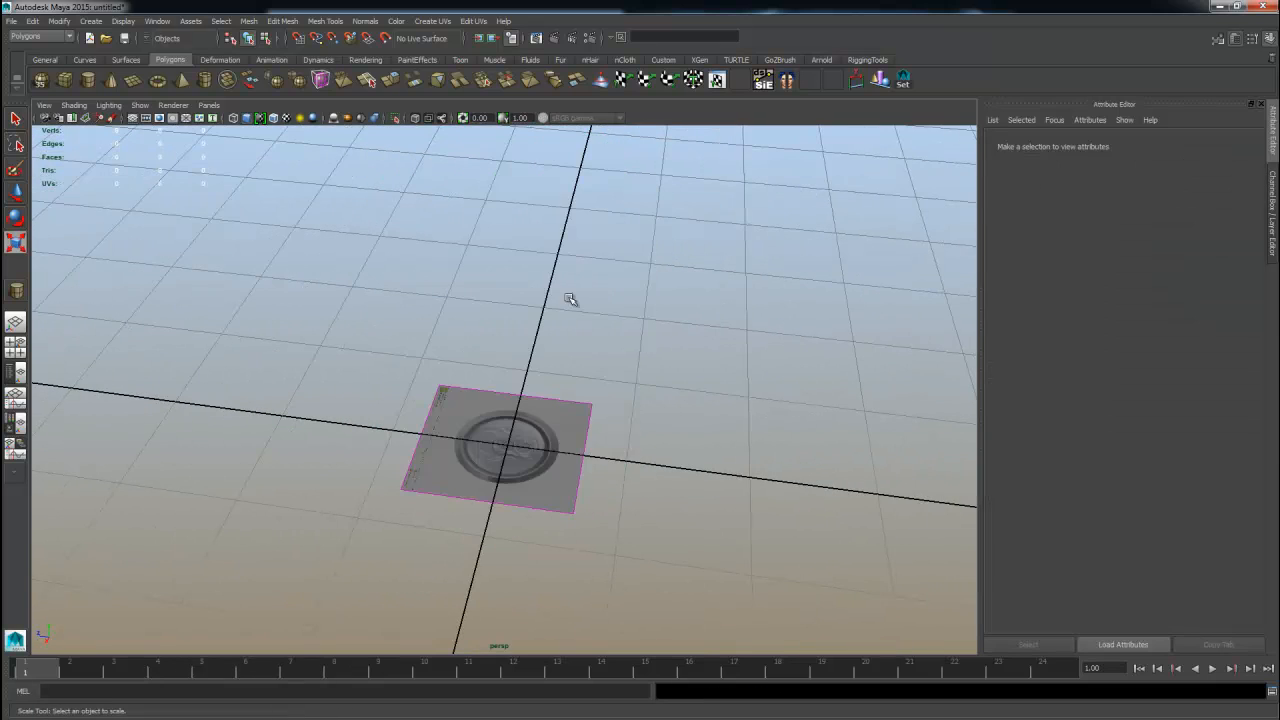
Set the Polygon Cylinder tool's axis divisions to 25 and height divisions to 5.
right_click_drag(446, 372, 590, 374, "alt")
double_click(89, 80)
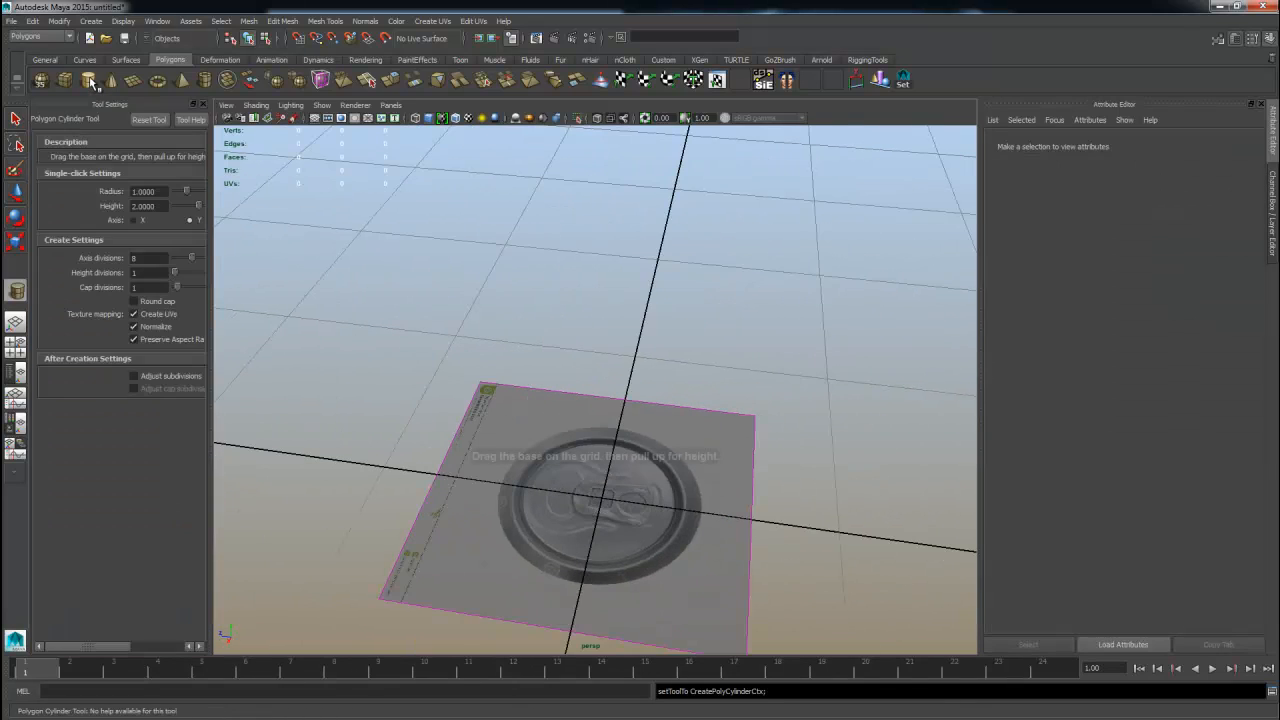
double_click(150, 260)
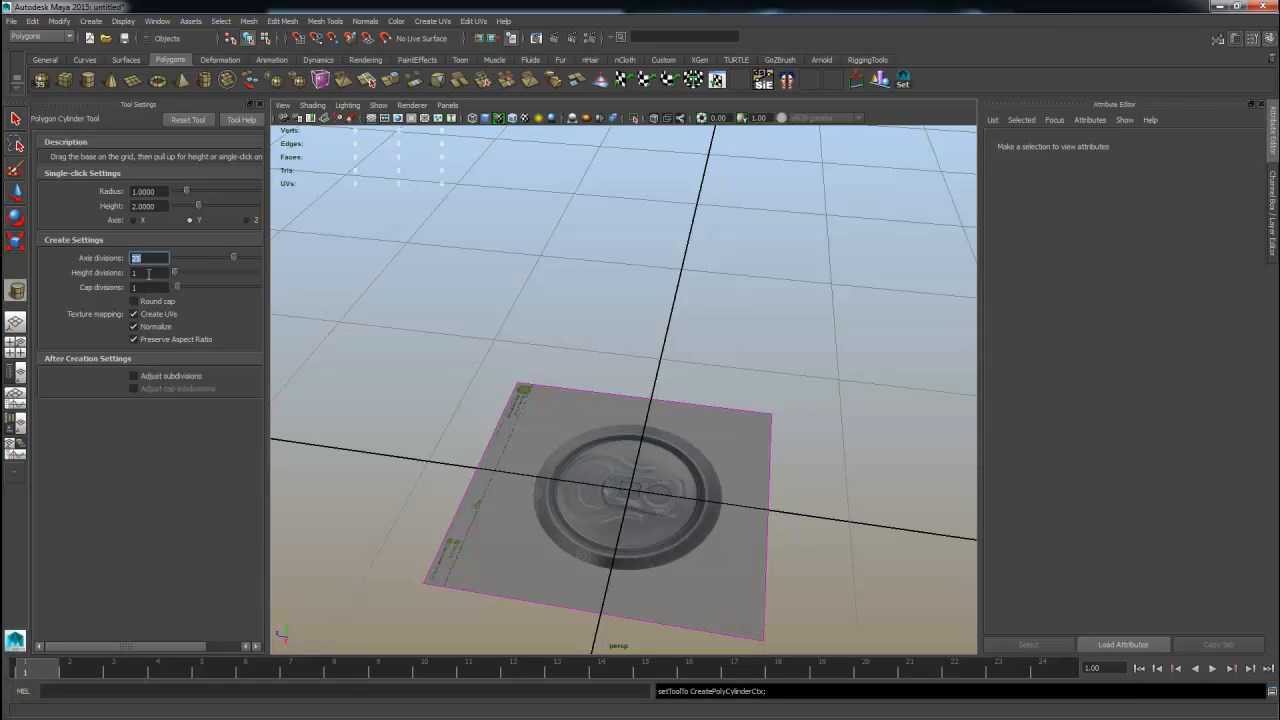
double_click(148, 273)
Create a single-click cylinder near the origin, then delete it.
left_click_drag(553, 539, 612, 485, "alt")
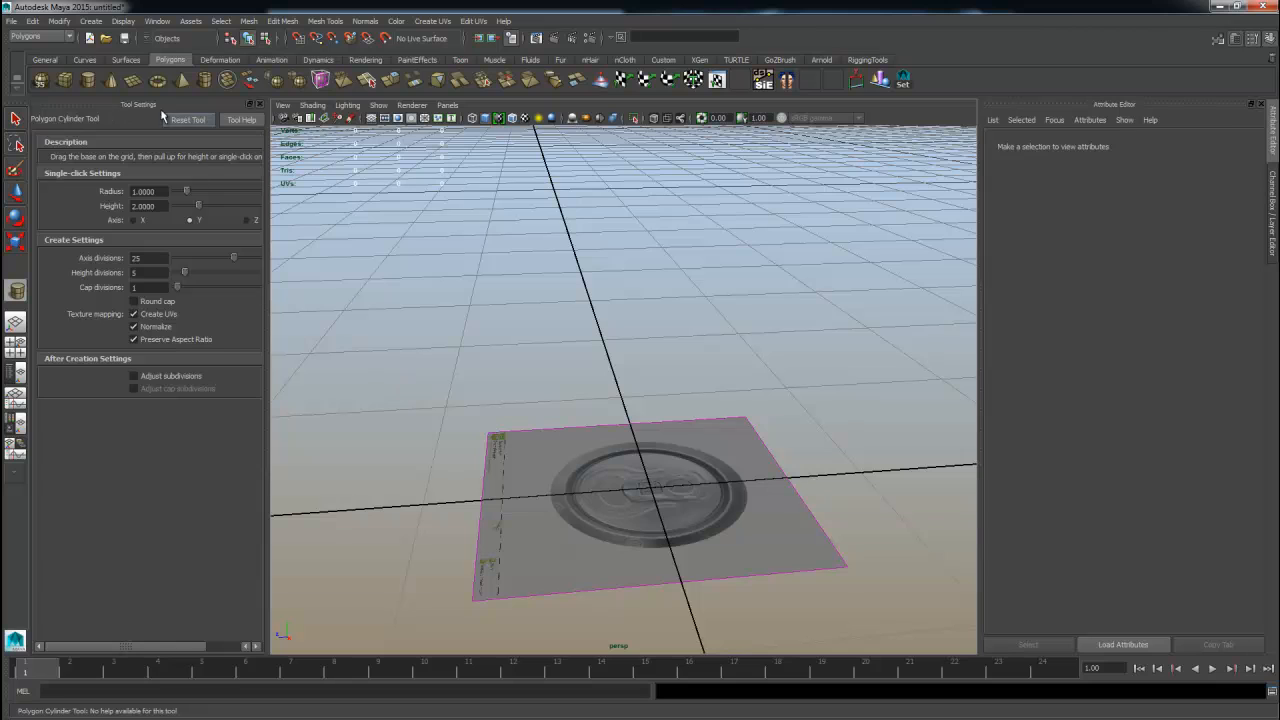
left_click(638, 416)
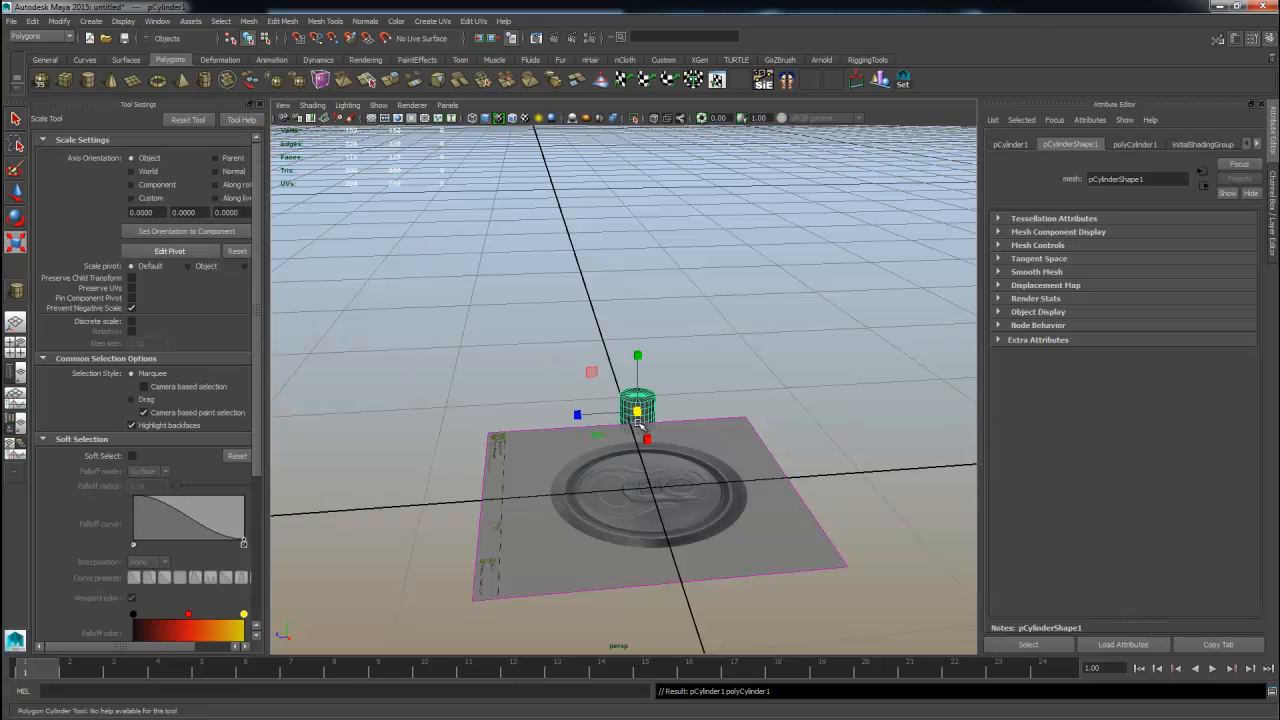
key("Delete")
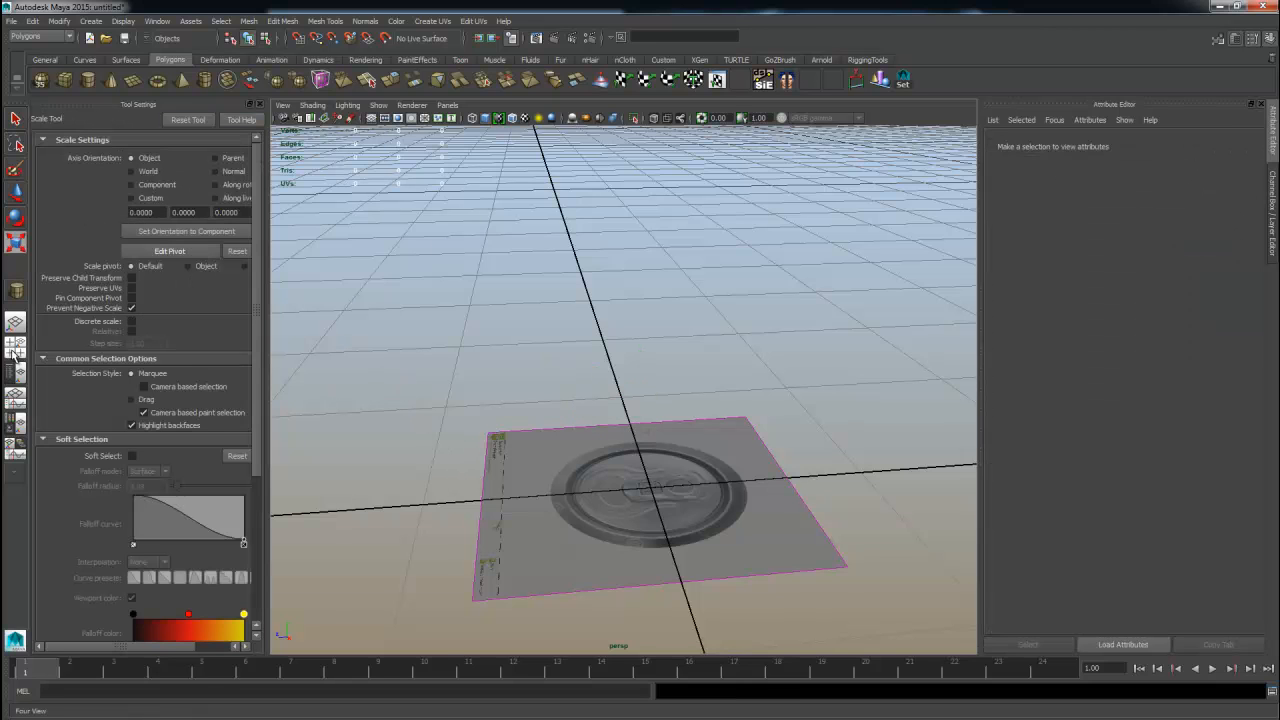
Switch to the four-view layout and import coca-cola-can-clipart-wallpapers-4.png as an image plane in the front view.
left_click(15, 348)
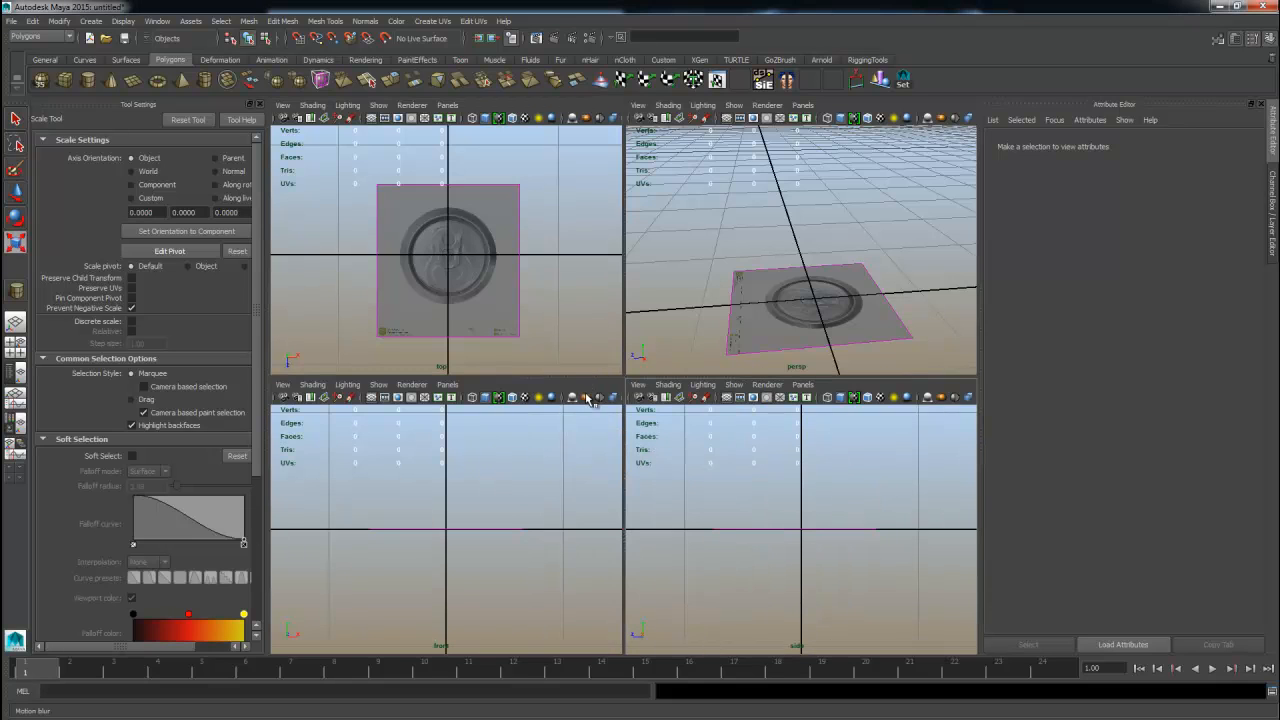
left_click(283, 385)
mouse_move(314, 587)
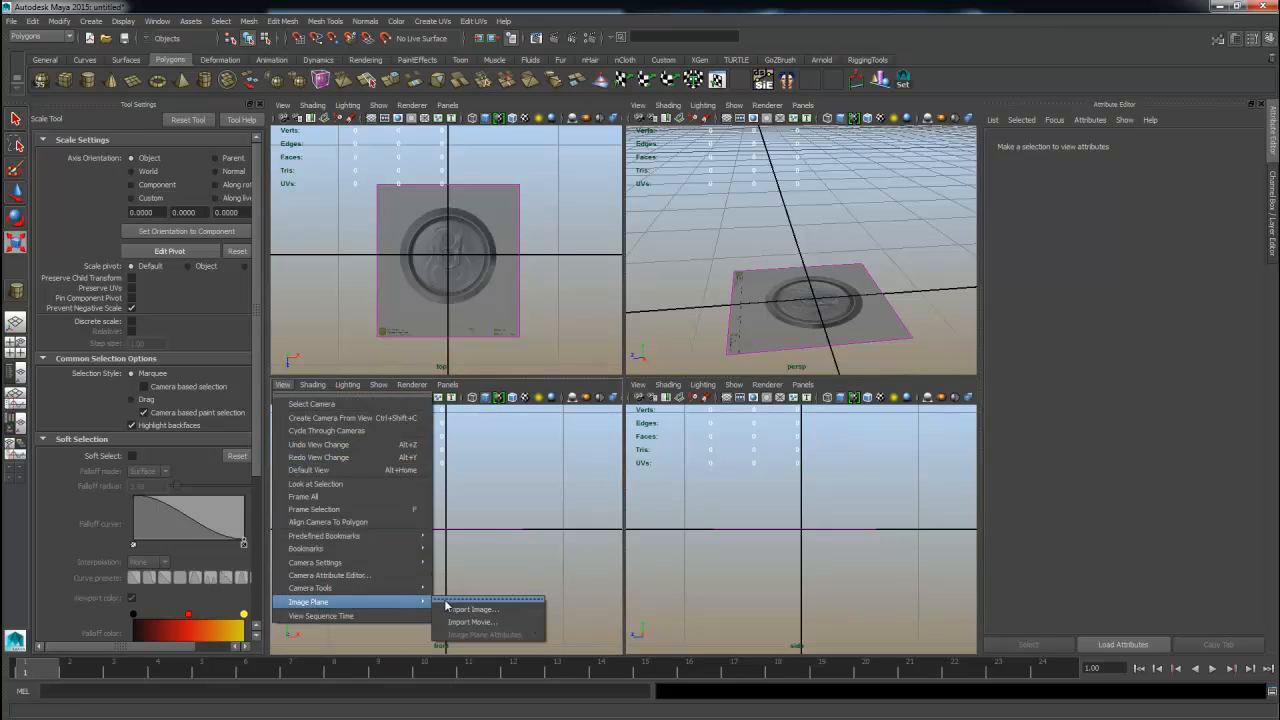
left_click(479, 610)
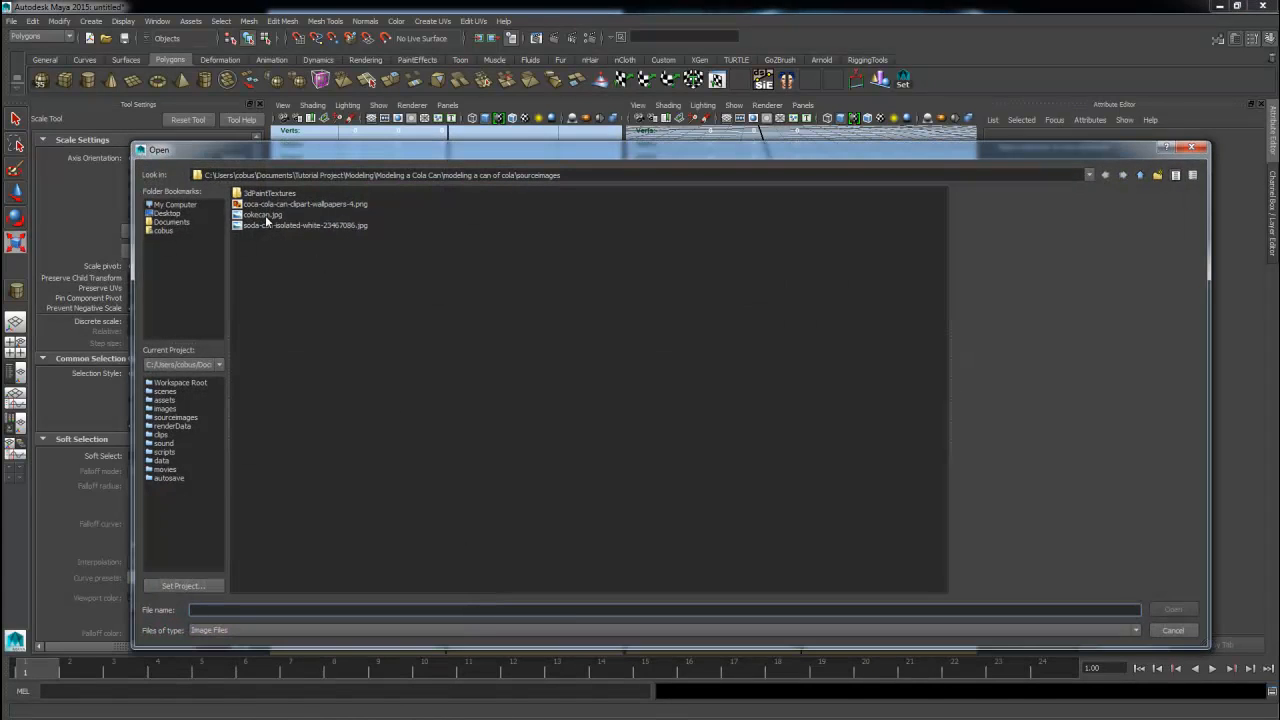
left_click(264, 215)
left_click(274, 205)
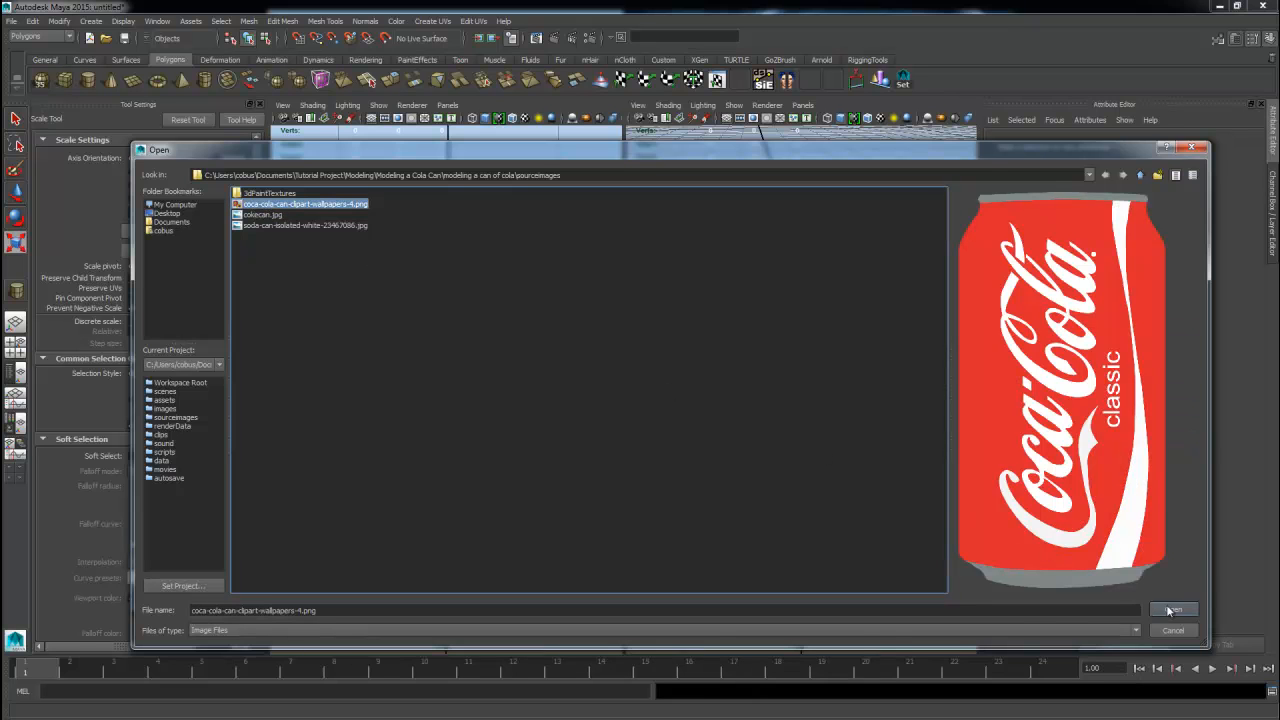
left_click(1172, 610)
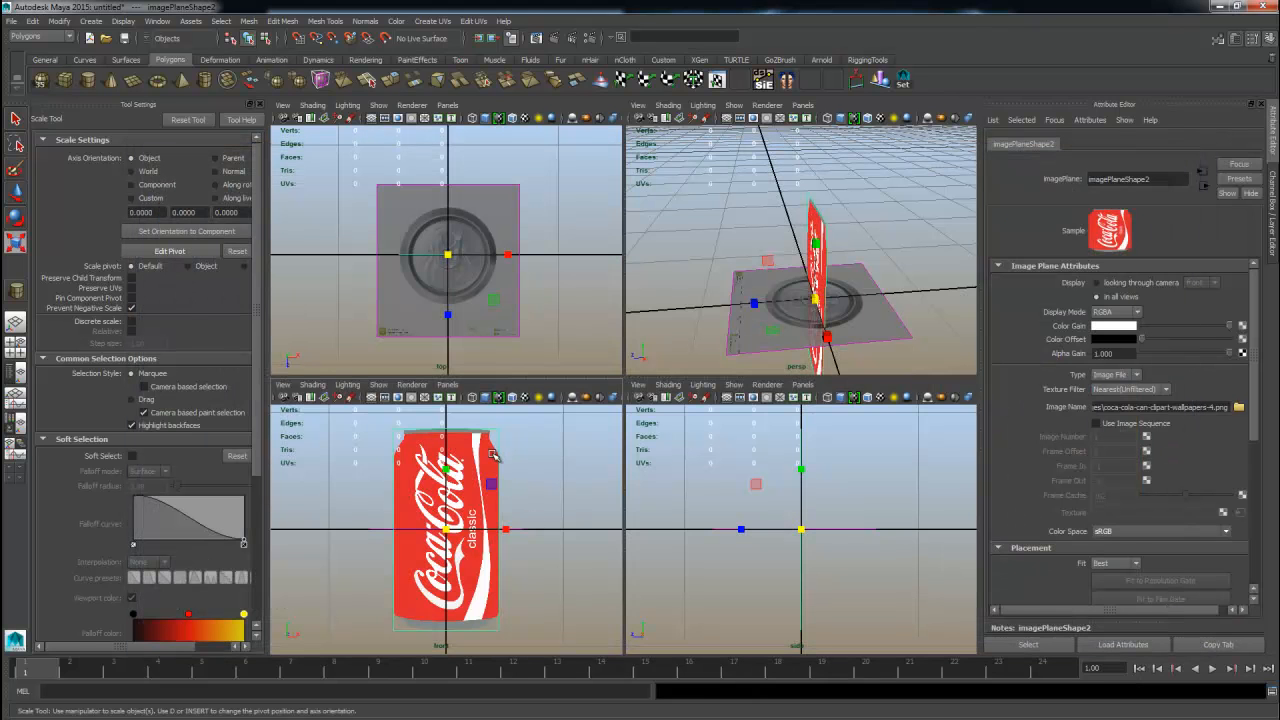
Select the lid image plane and move it down to sit at the base of the can reference.
key("space")
left_click_drag(786, 286, 829, 284, "alt")
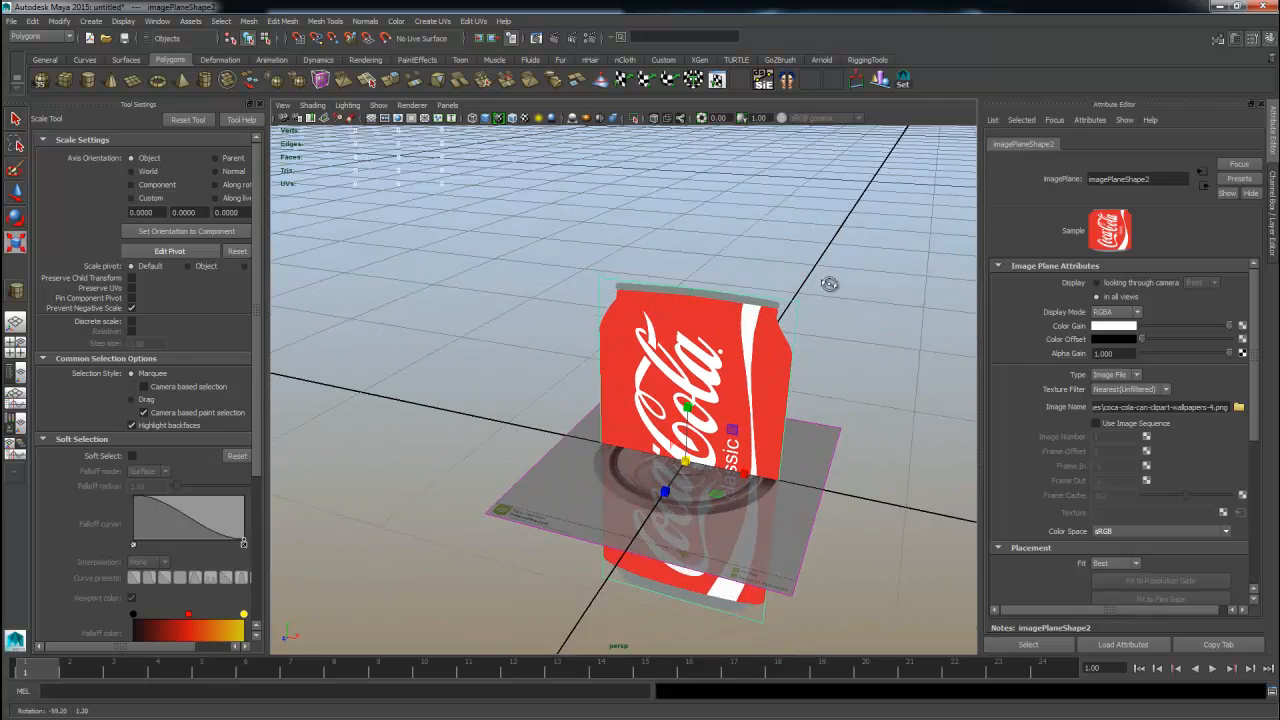
right_click_drag(829, 284, 822, 549, "alt")
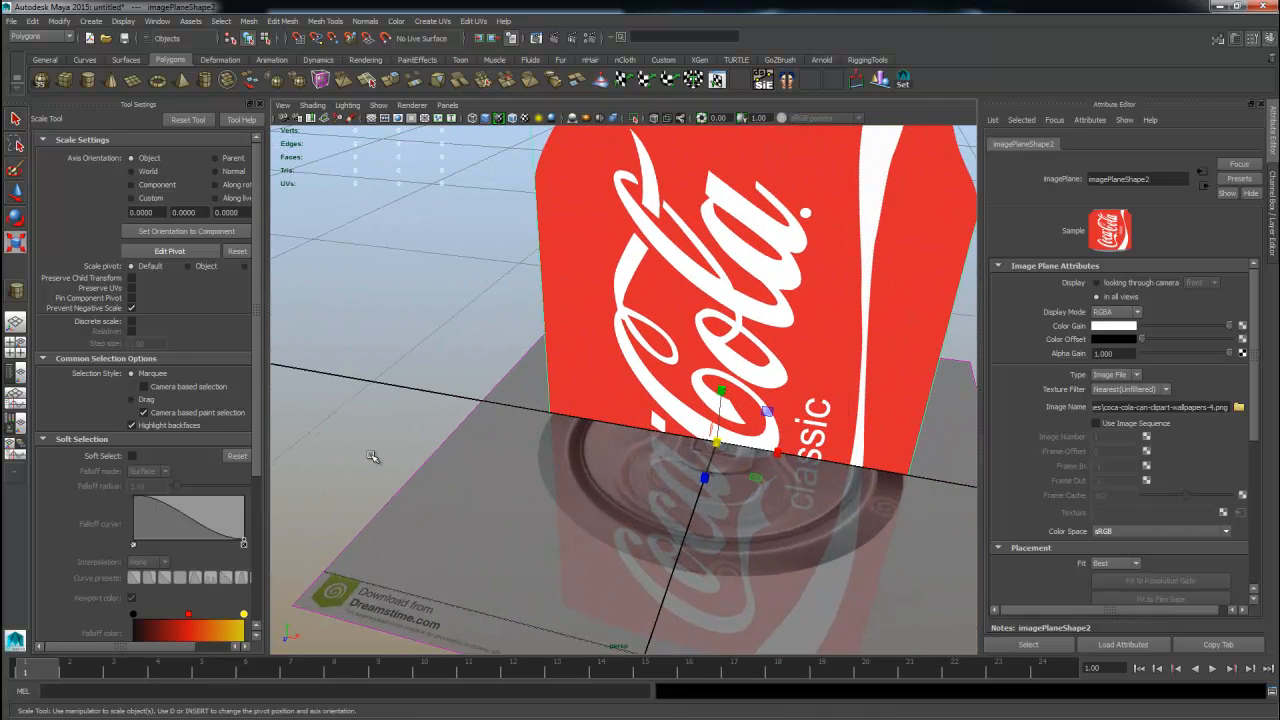
left_click(432, 505)
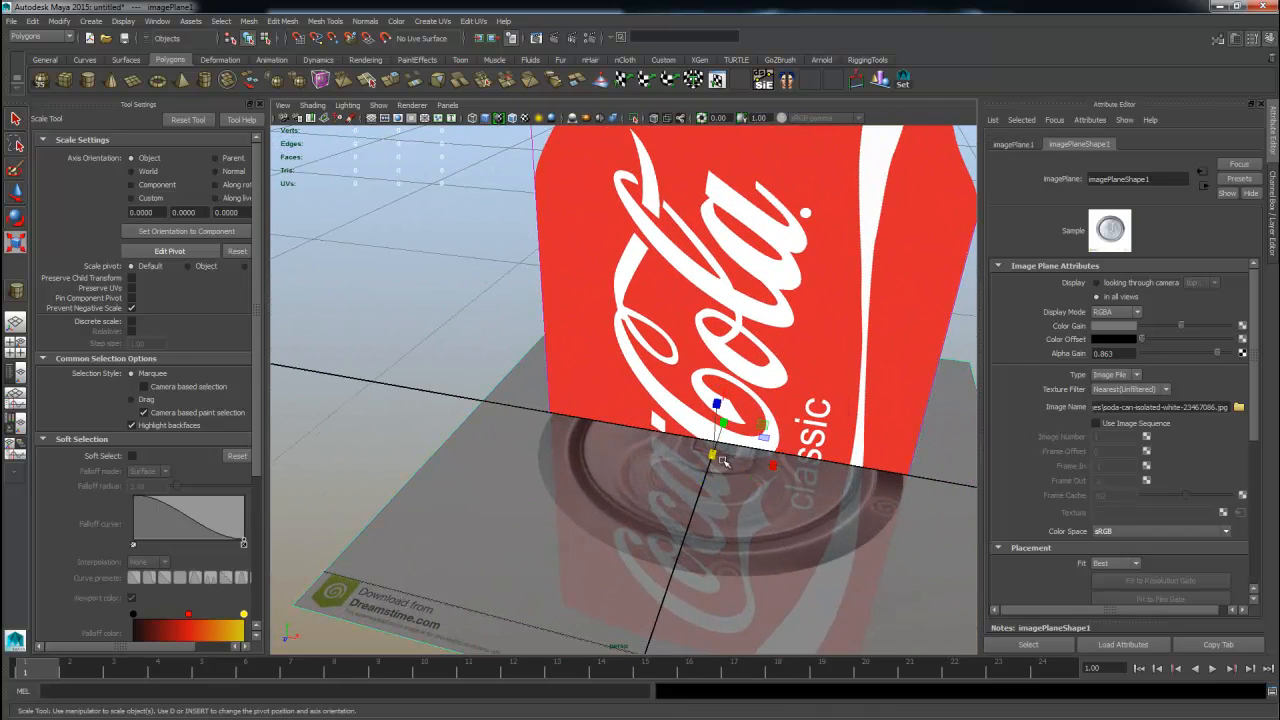
left_click_drag(722, 461, 722, 462)
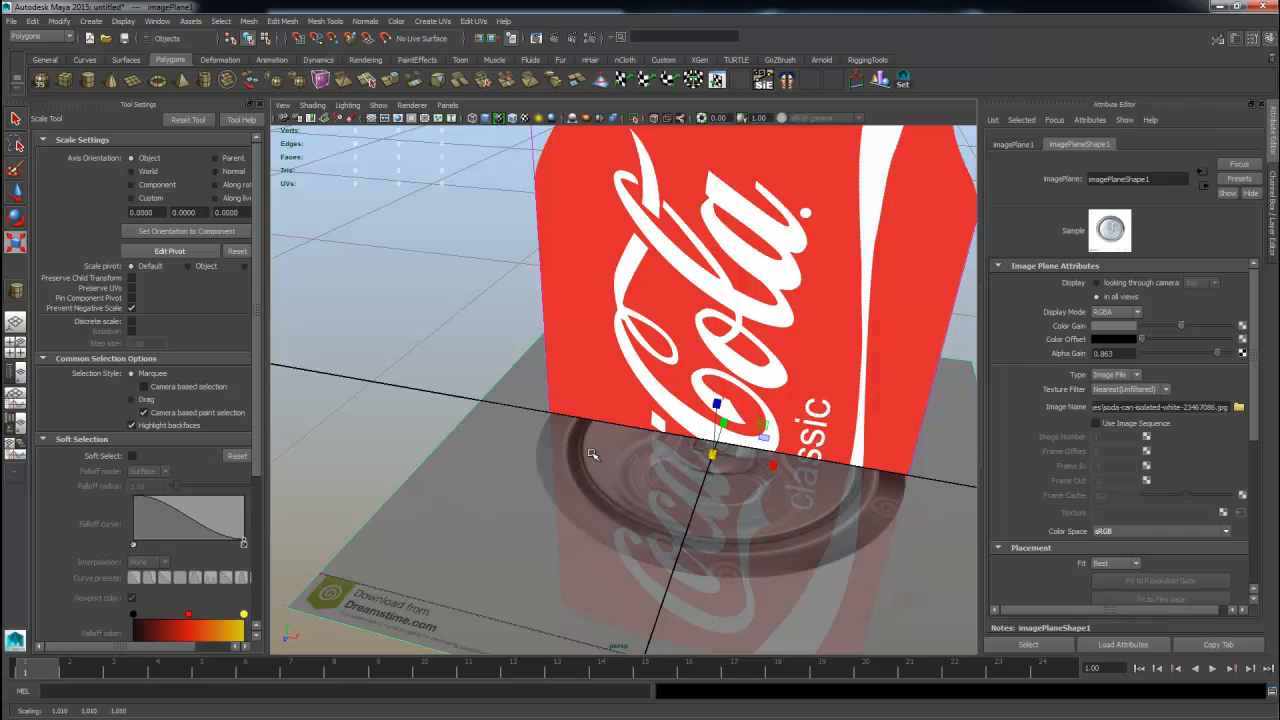
left_click_drag(561, 427, 737, 262, "alt")
key("w")
scroll(719, 402, "down", 5)
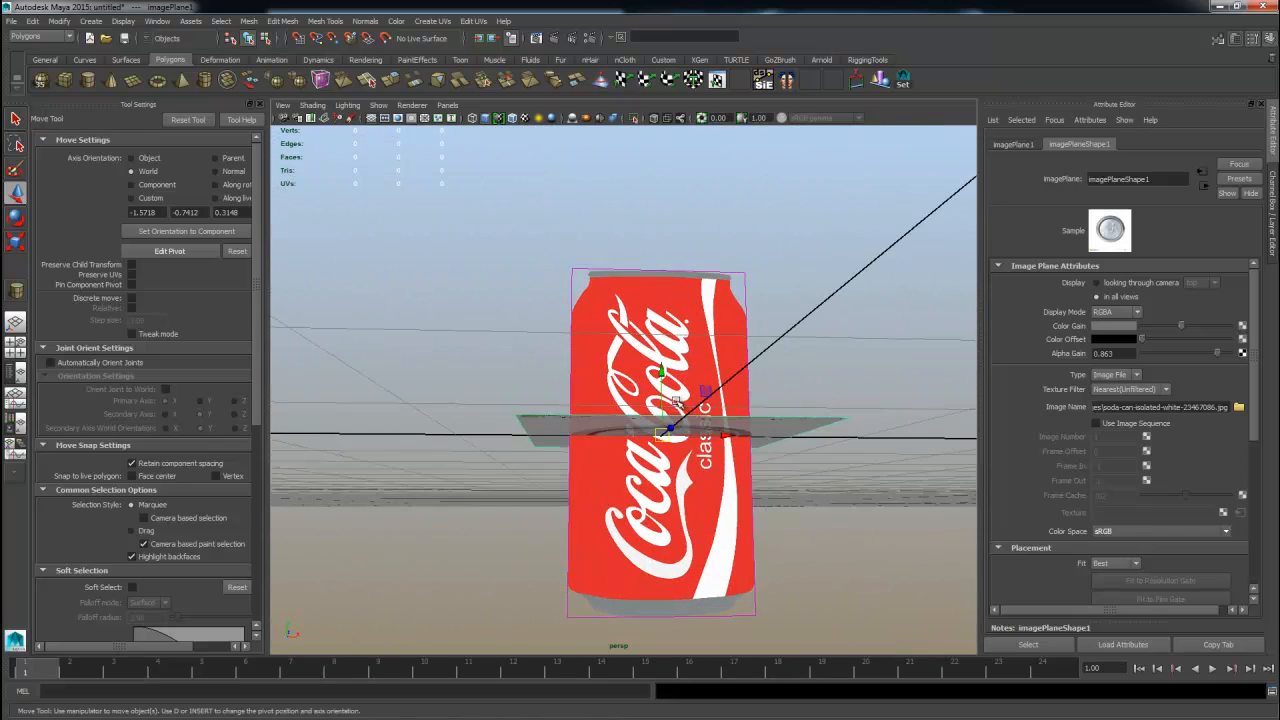
left_click_drag(676, 402, 672, 468, "alt")
left_click_drag(667, 367, 665, 190)
key("ctrl+z")
Select the front can image plane and move it back along Z so it sits behind the lid plane.
left_click(626, 311)
key("space")
key("space")
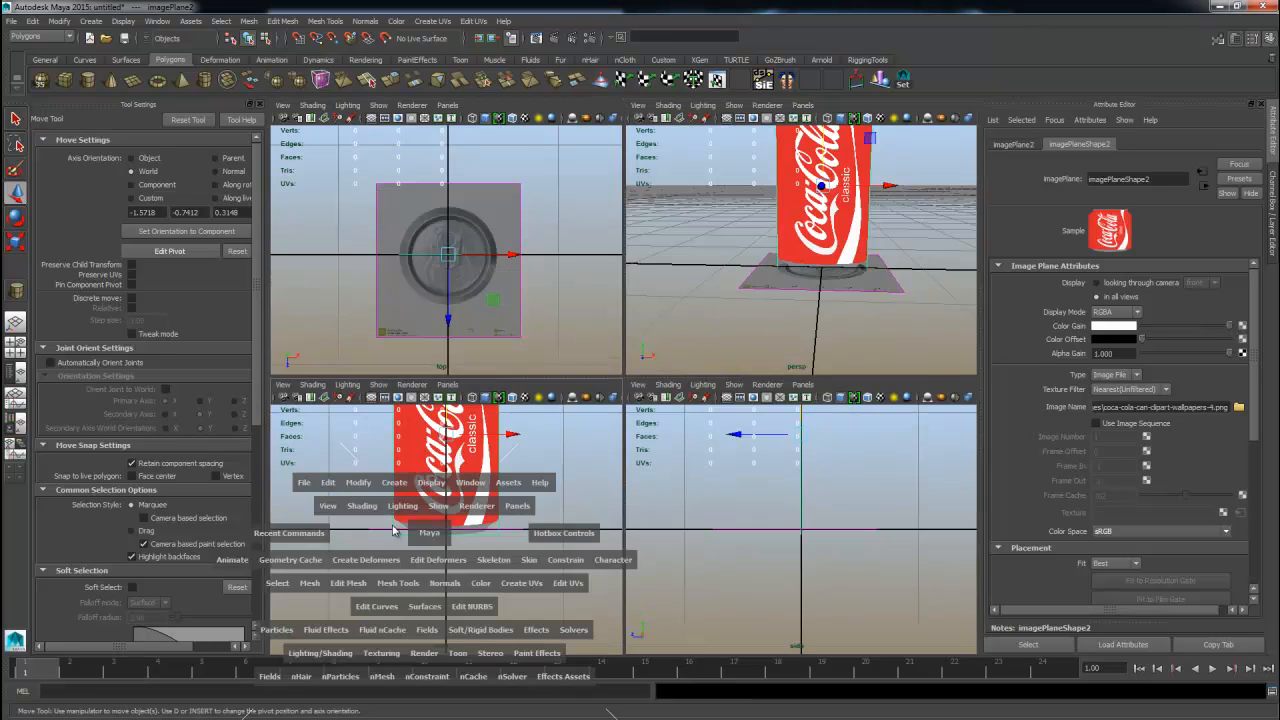
middle_click_drag(609, 540, 611, 519)
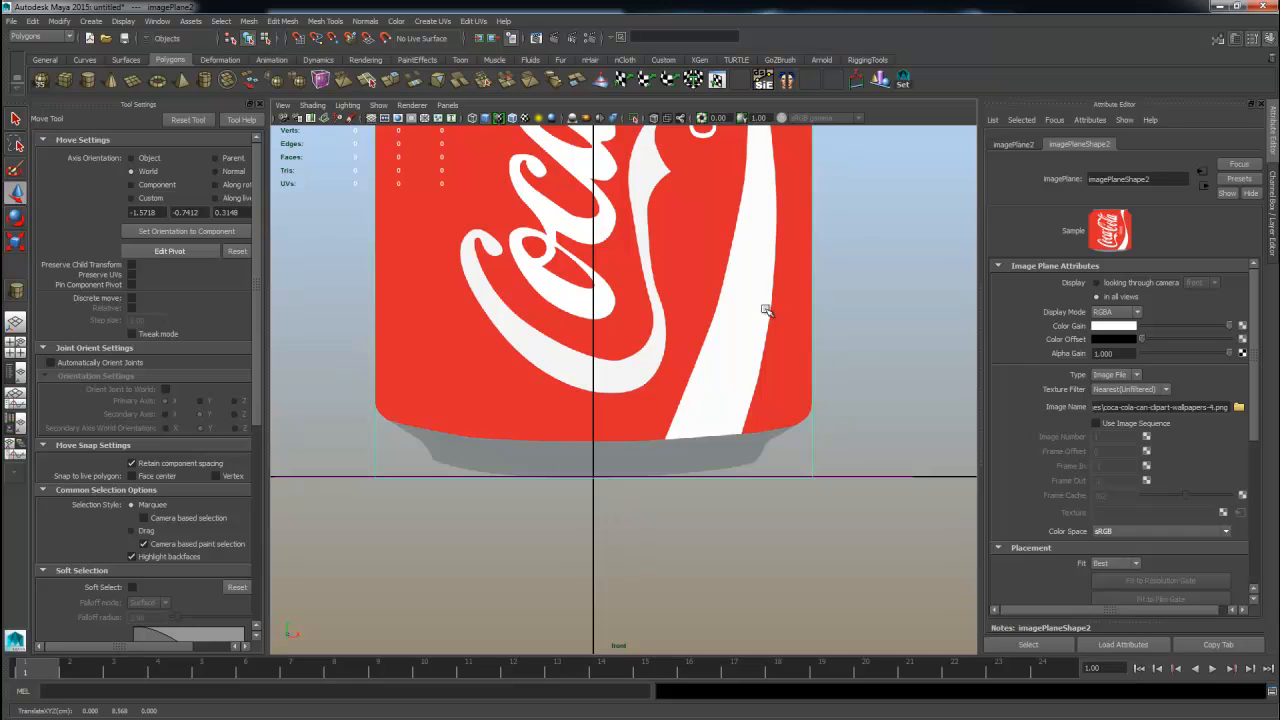
key("space")
key("space")
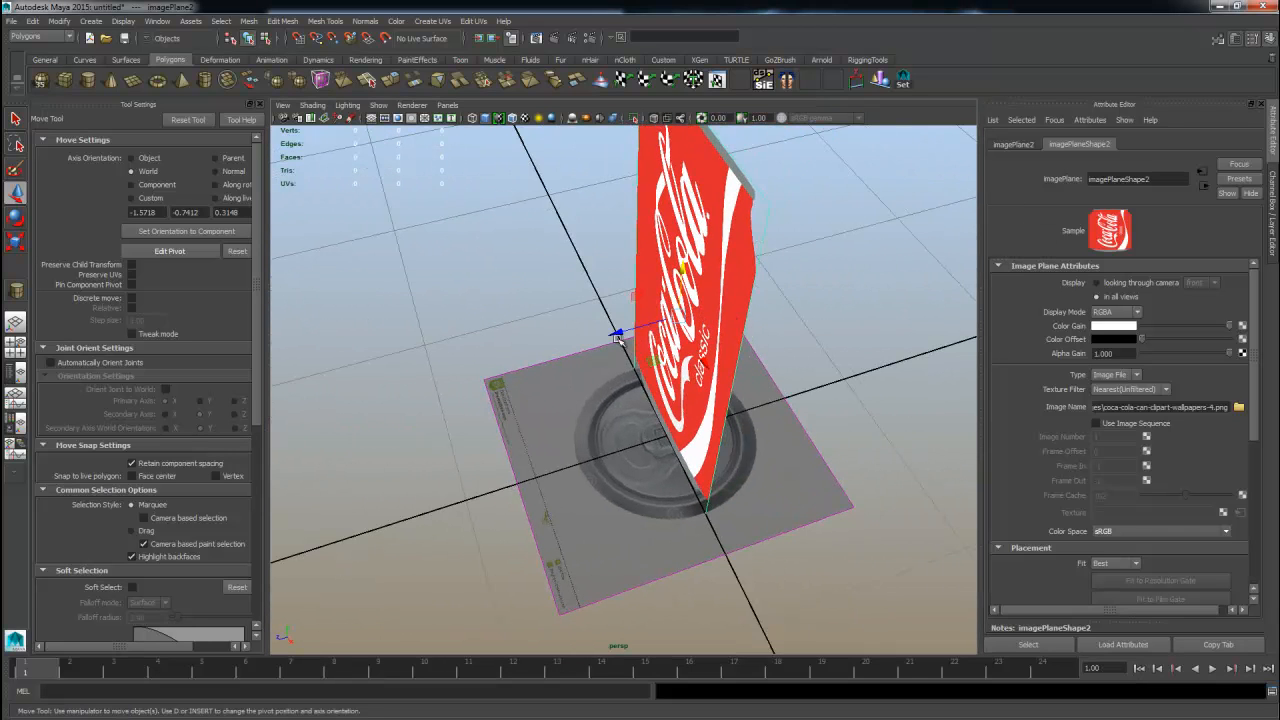
left_click_drag(617, 338, 840, 272)
scroll(823, 365, "down", 5)
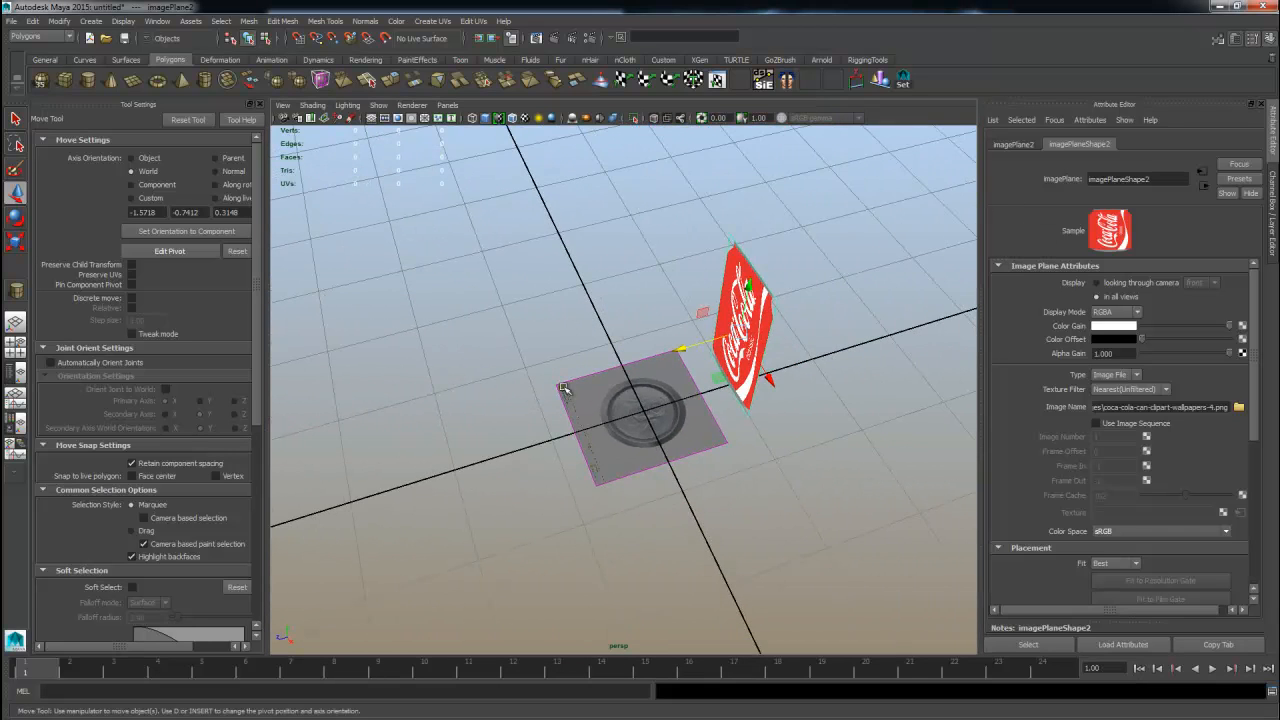
Put the image planes in a new layer named Reference and set its display type to Reference.
key("ctrl+a")
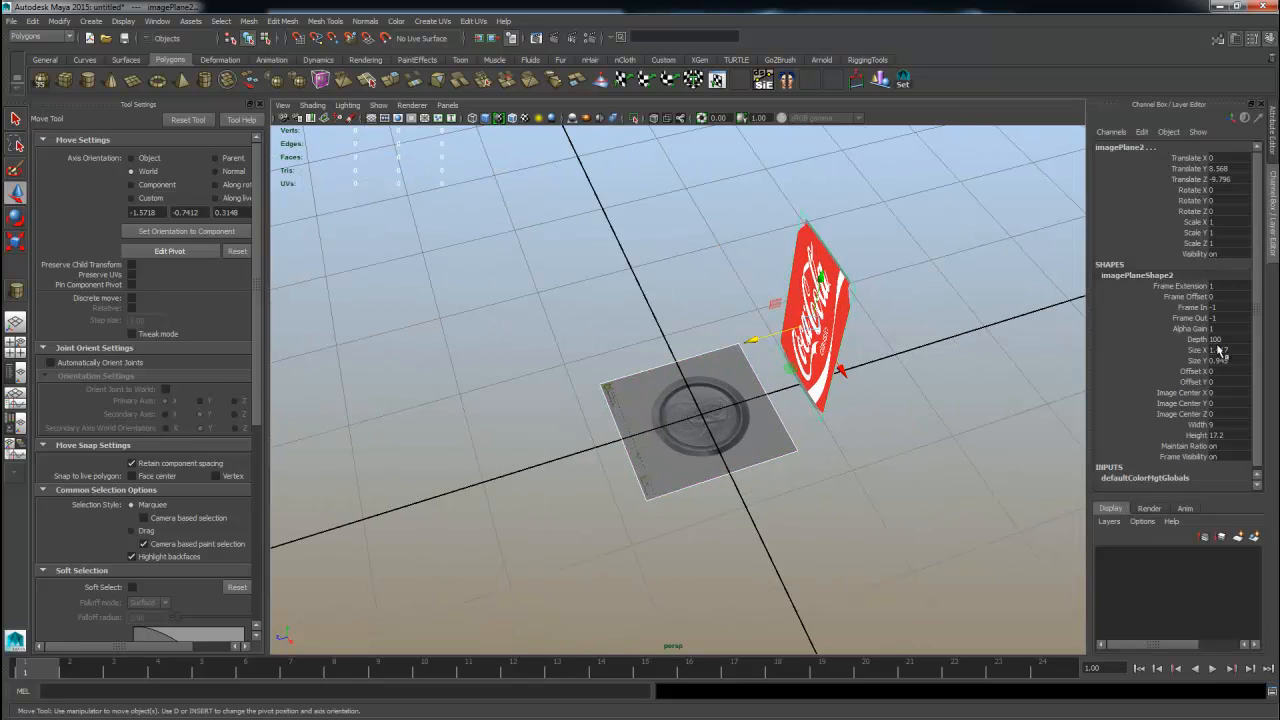
left_click(1254, 537)
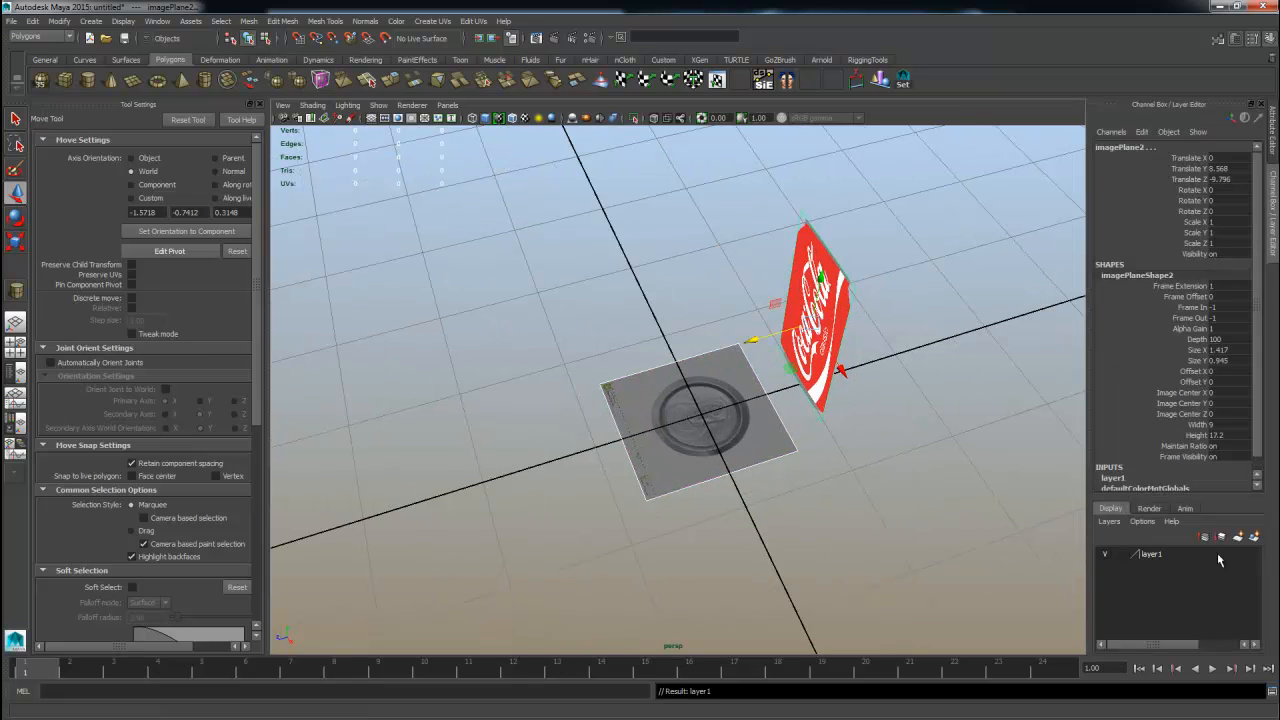
double_click(1152, 555)
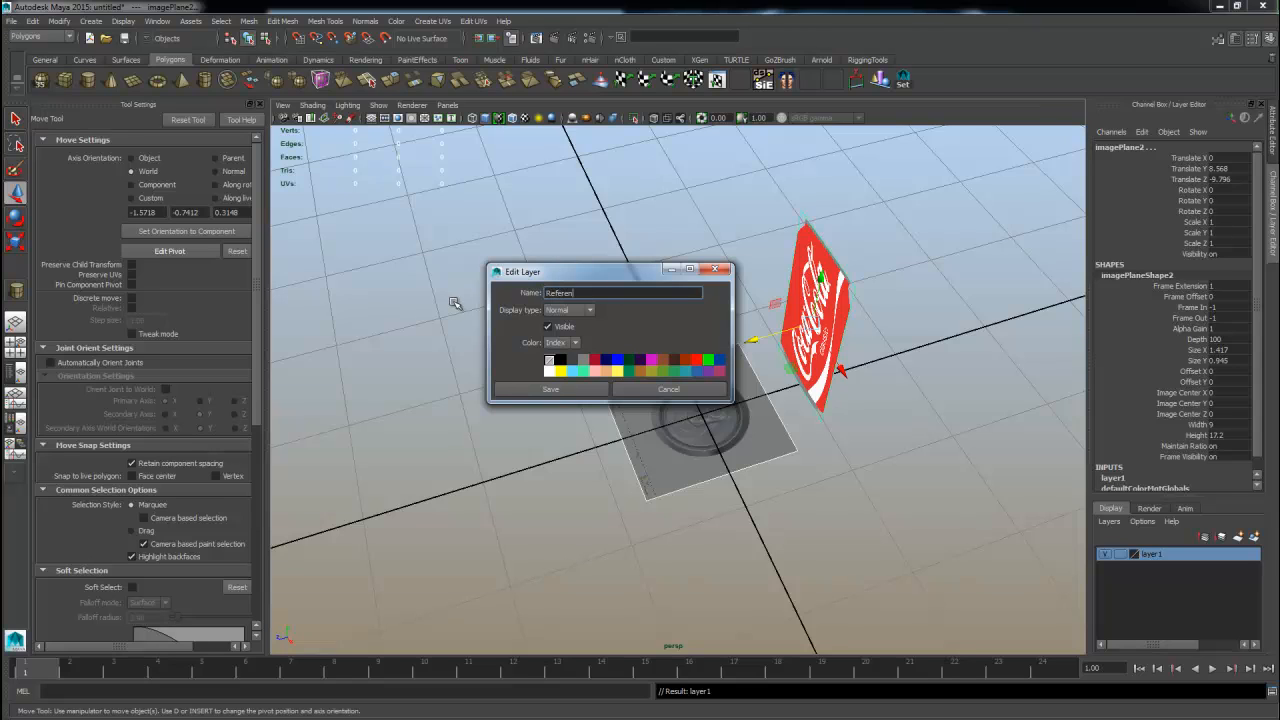
key("Return")
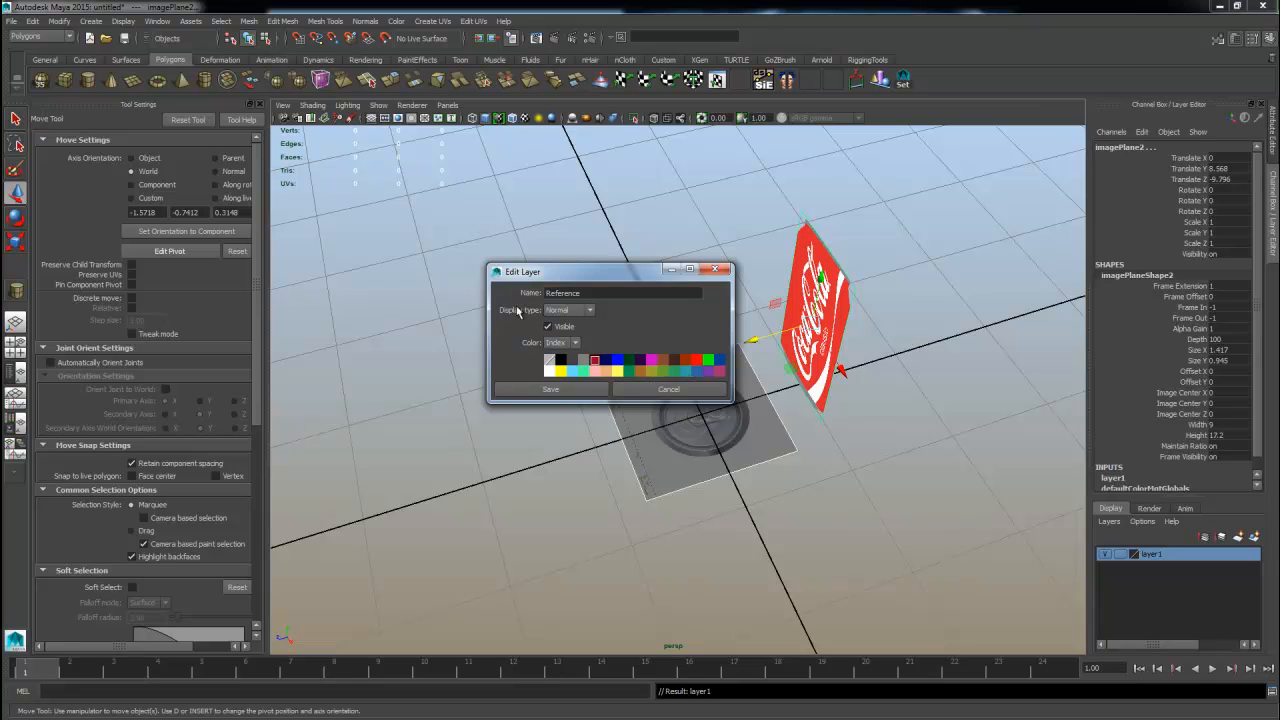
left_click(568, 310)
left_click(565, 343)
left_click(551, 389)
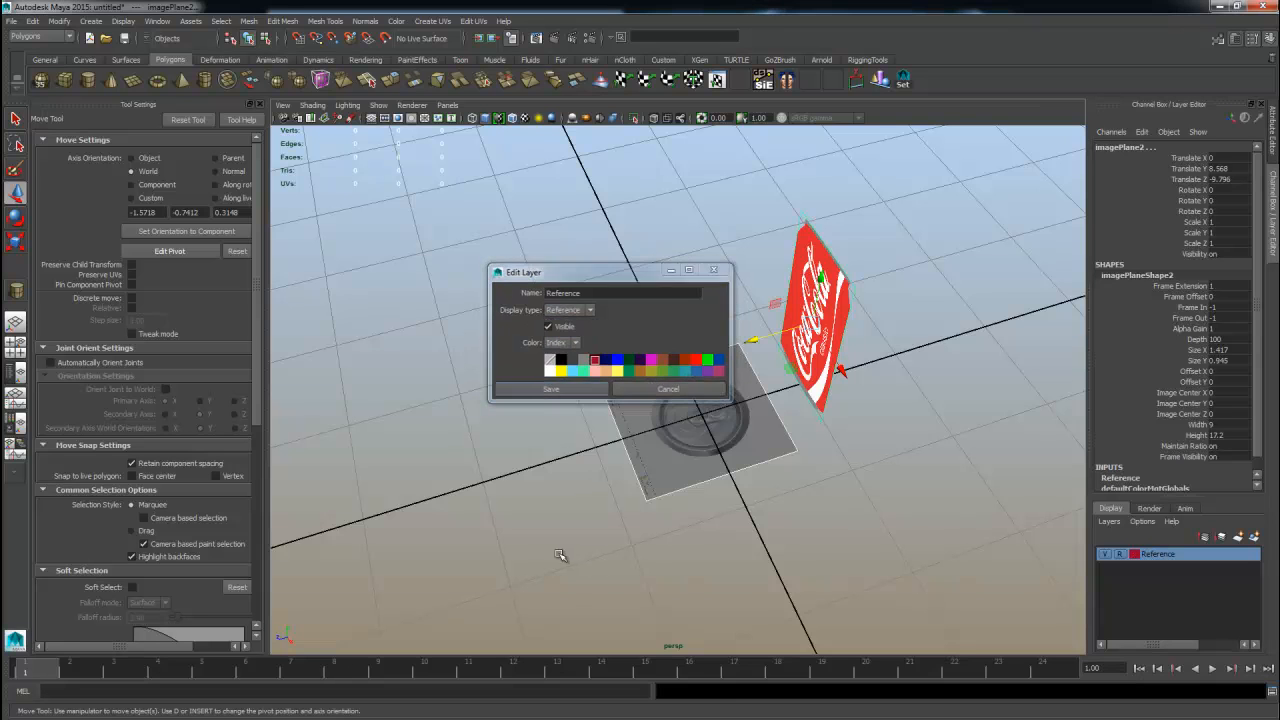
Orbit and zoom around the perspective view to inspect the two reference planes.
left_click(560, 555)
left_click_drag(490, 548, 509, 457, "alt")
right_click_drag(509, 457, 840, 432, "alt")
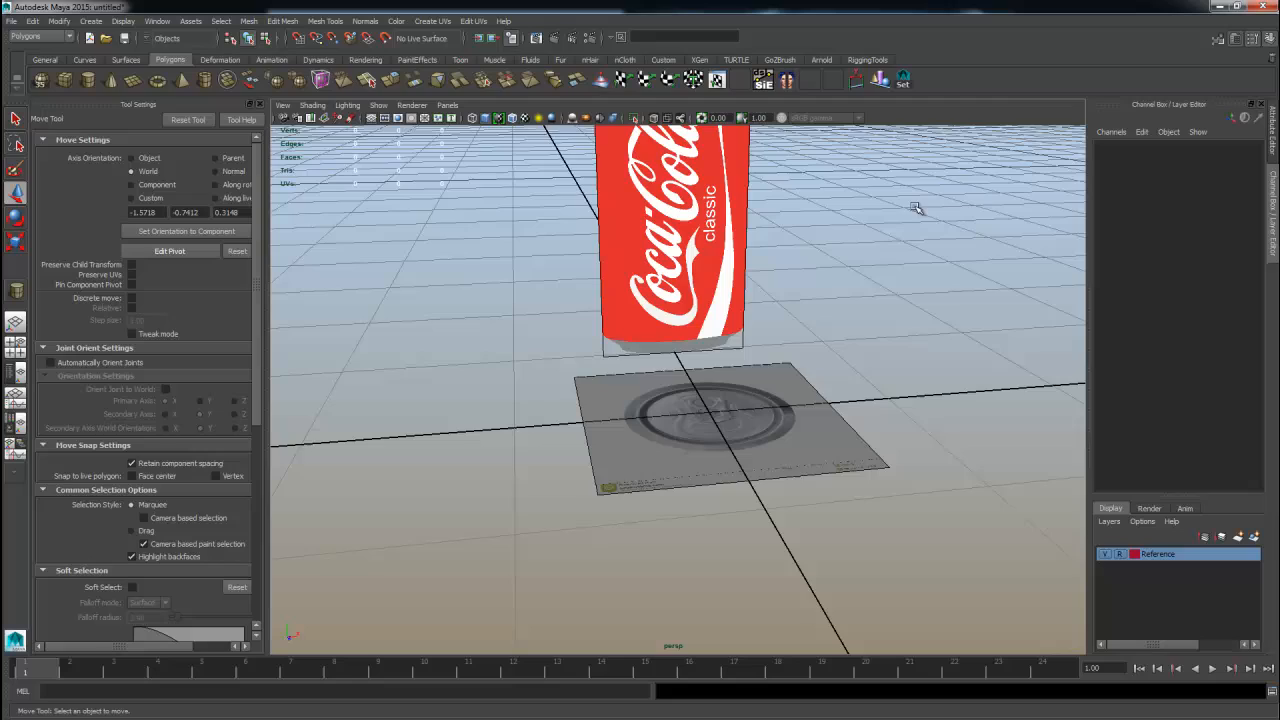
scroll(898, 515, "down", 2)
left_click(1106, 559)
left_click(1106, 559)
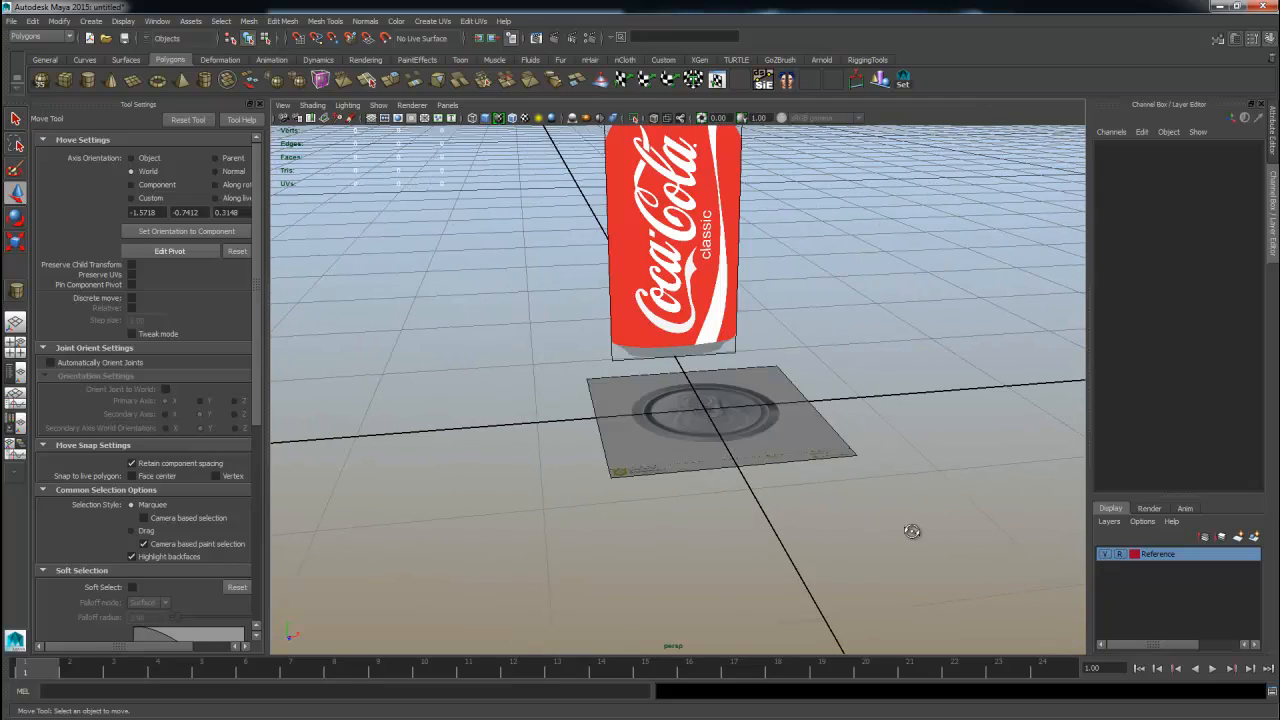
left_click_drag(912, 531, 757, 424, "alt")
left_click_drag(781, 226, 936, 425)
right_click_drag(936, 425, 771, 426, "alt")
left_click_drag(771, 426, 840, 480, "alt")
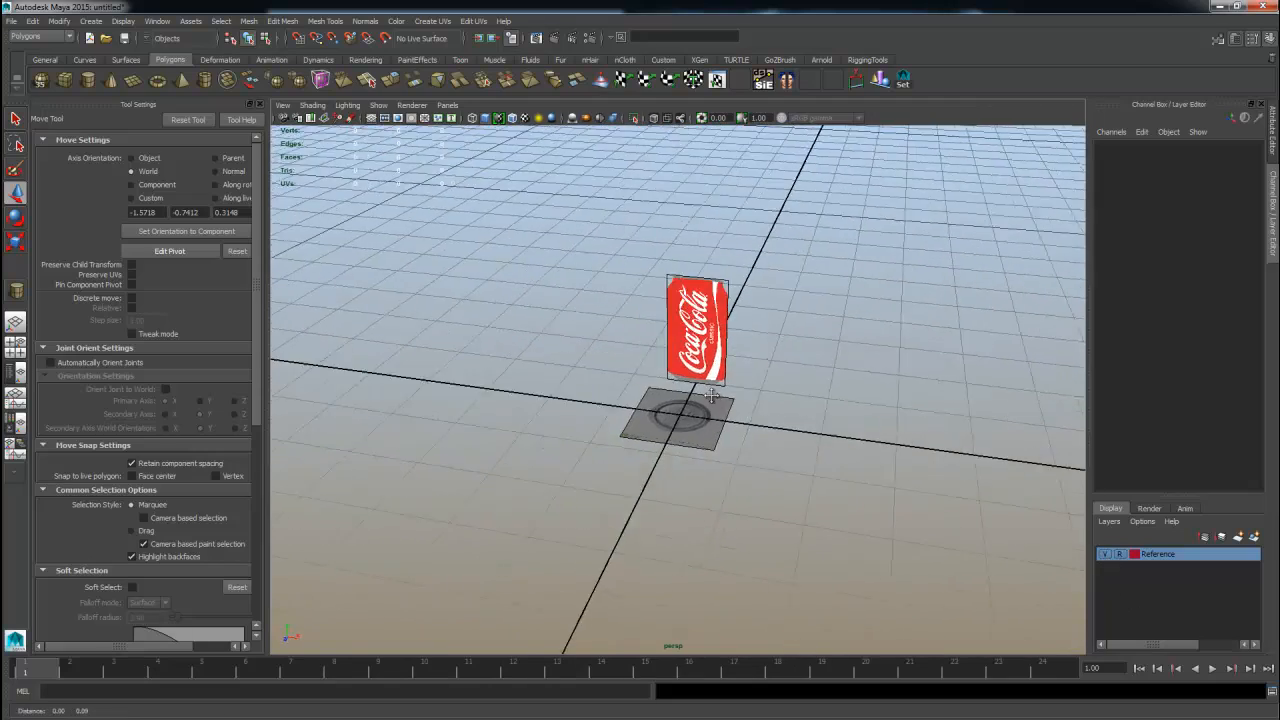
middle_click_drag(840, 480, 790, 534, "alt")
right_click_drag(290, 260, 377, 243, "alt")
left_click_drag(531, 440, 590, 472, "alt")
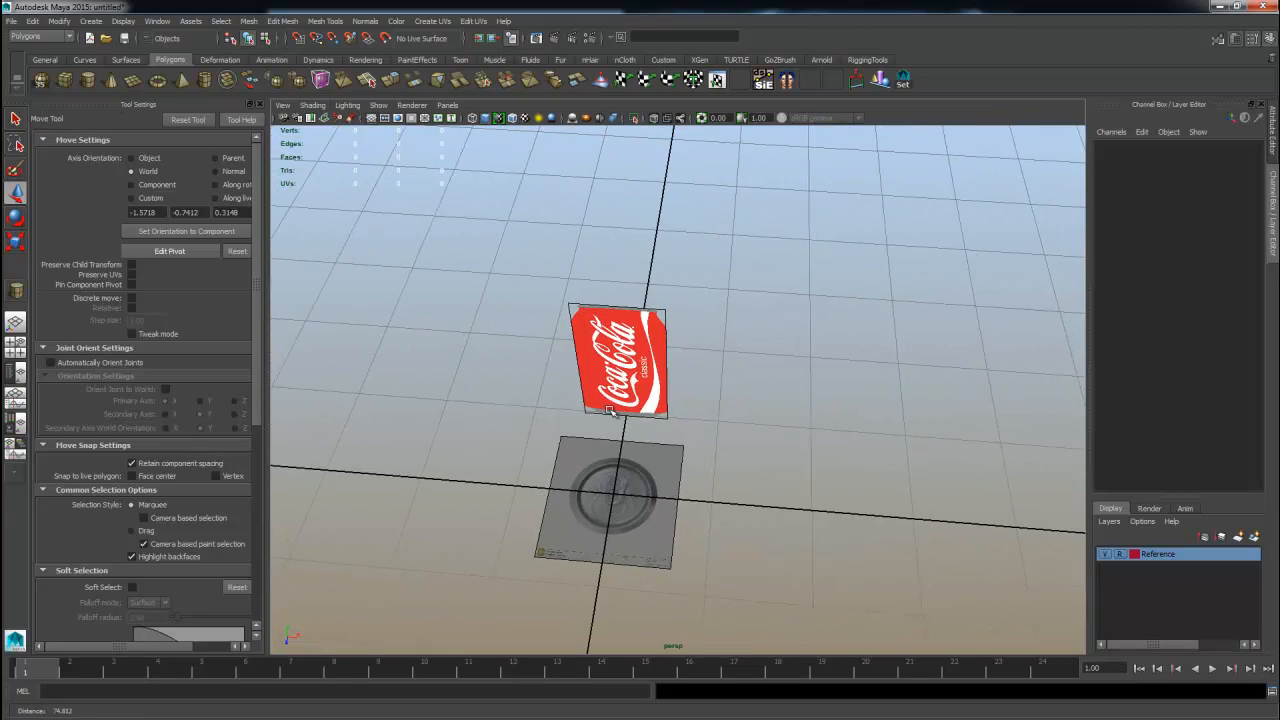
middle_click_drag(578, 440, 676, 398, "alt")
right_click_drag(425, 318, 541, 290, "alt")
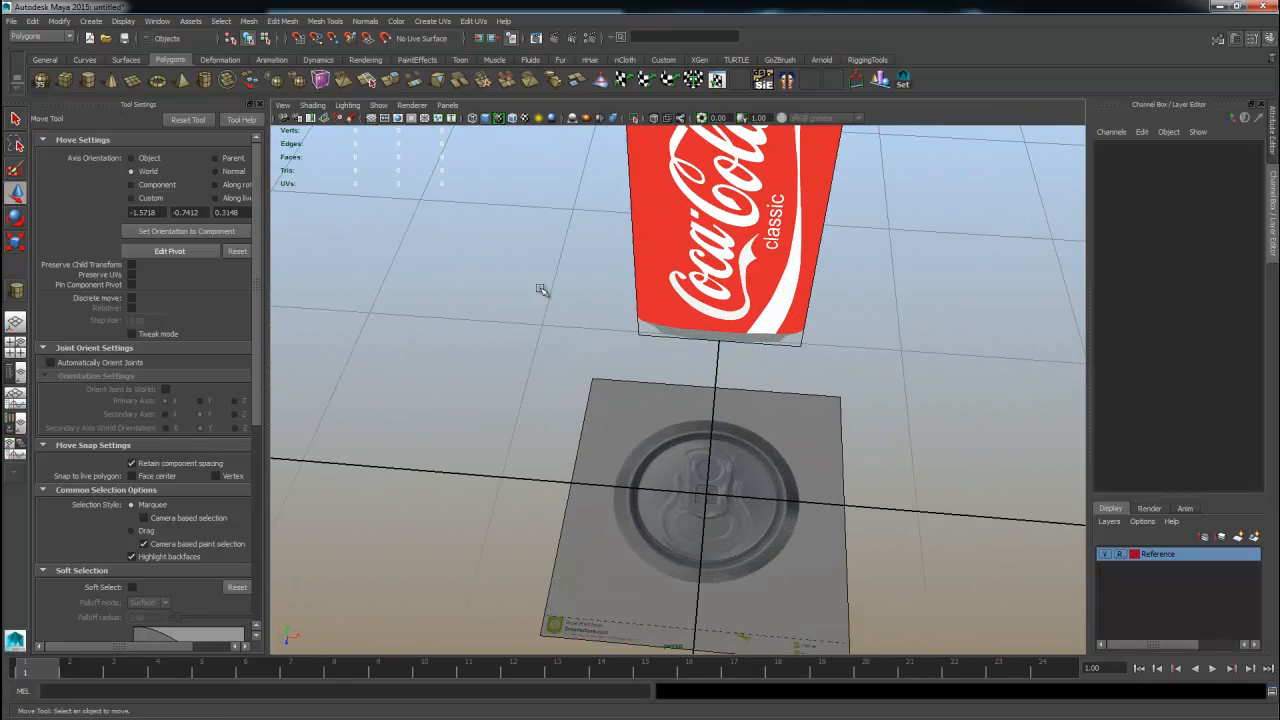
Start the Polygon Cylinder tool and draw the cylinder base over the lid outline.
left_click(88, 86)
middle_click_drag(652, 472, 611, 371, "alt")
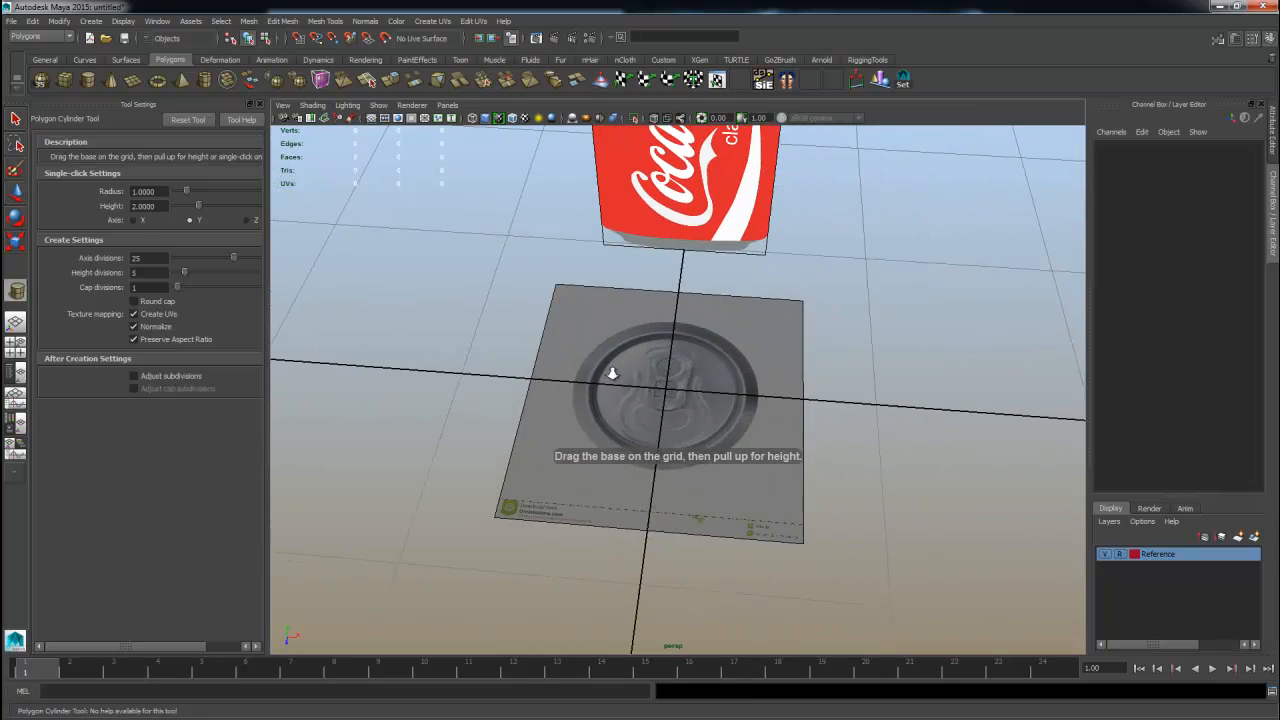
right_click_drag(611, 371, 828, 420, "alt")
left_click_drag(660, 392, 818, 402)
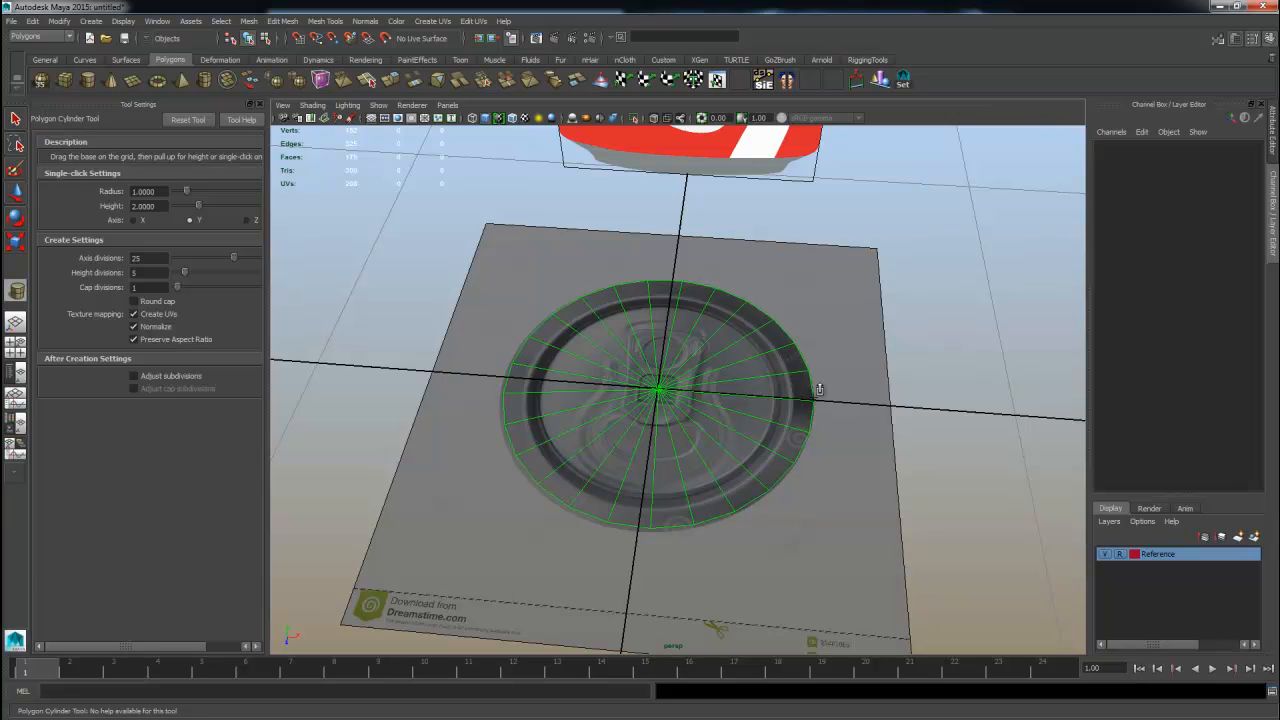
Pull the cylinder's height up in the front view to match the can body.
right_click_drag(790, 396, 480, 488, "alt")
key("space")
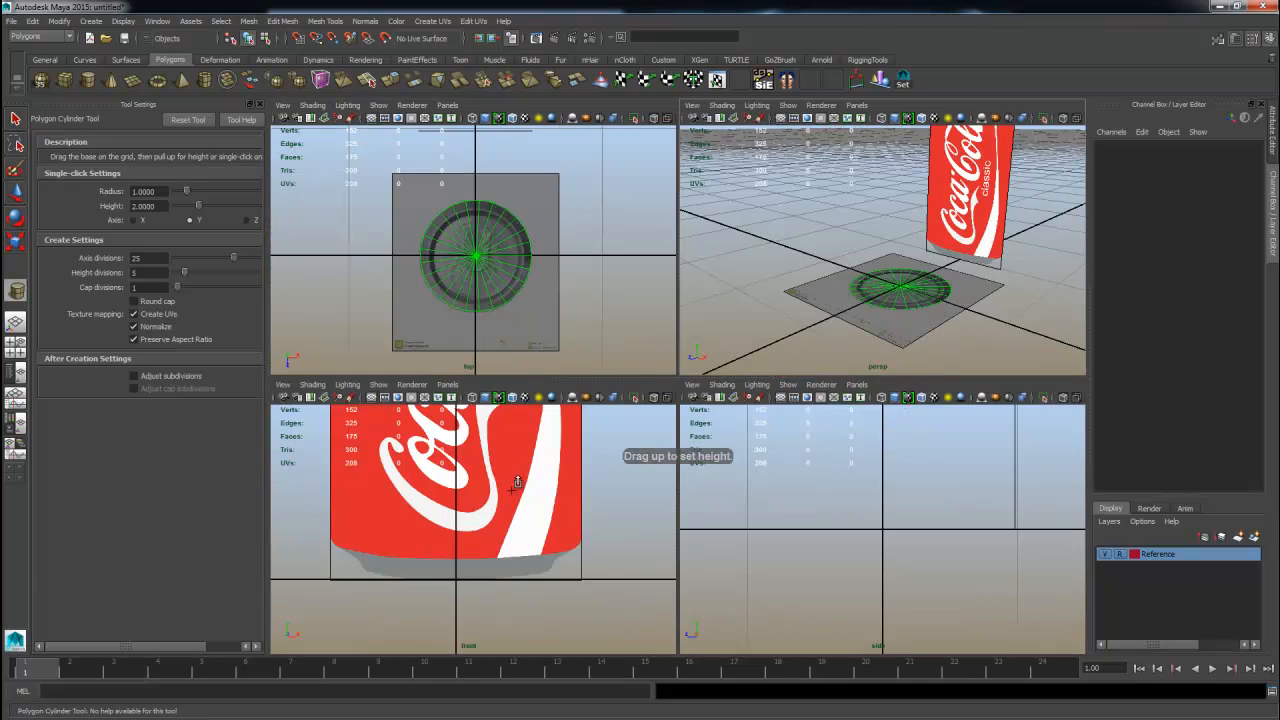
key("space")
right_click_drag(317, 384, 546, 298, "alt")
middle_click_drag(612, 280, 590, 418, "alt")
right_click_drag(590, 418, 688, 350, "alt")
left_click_drag(628, 340, 626, 308)
key("w")
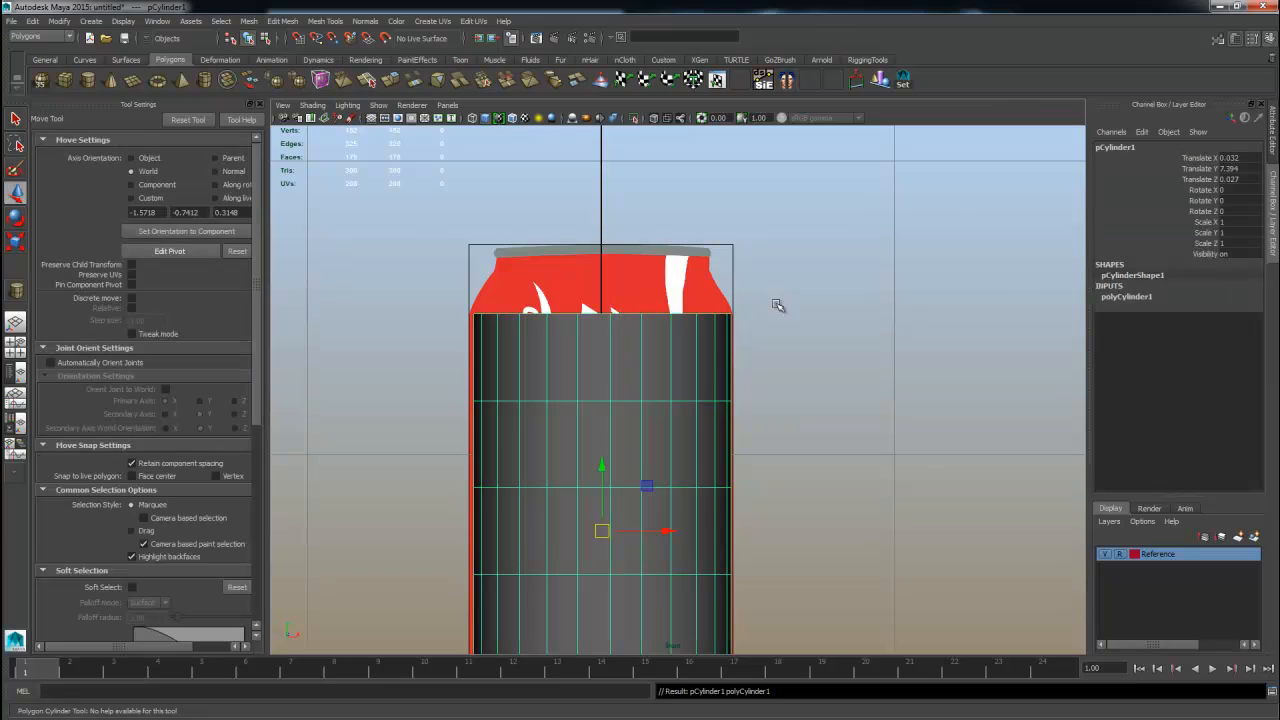
Open the Modeling Toolkit with the cylinder selected.
key("space")
key("space")
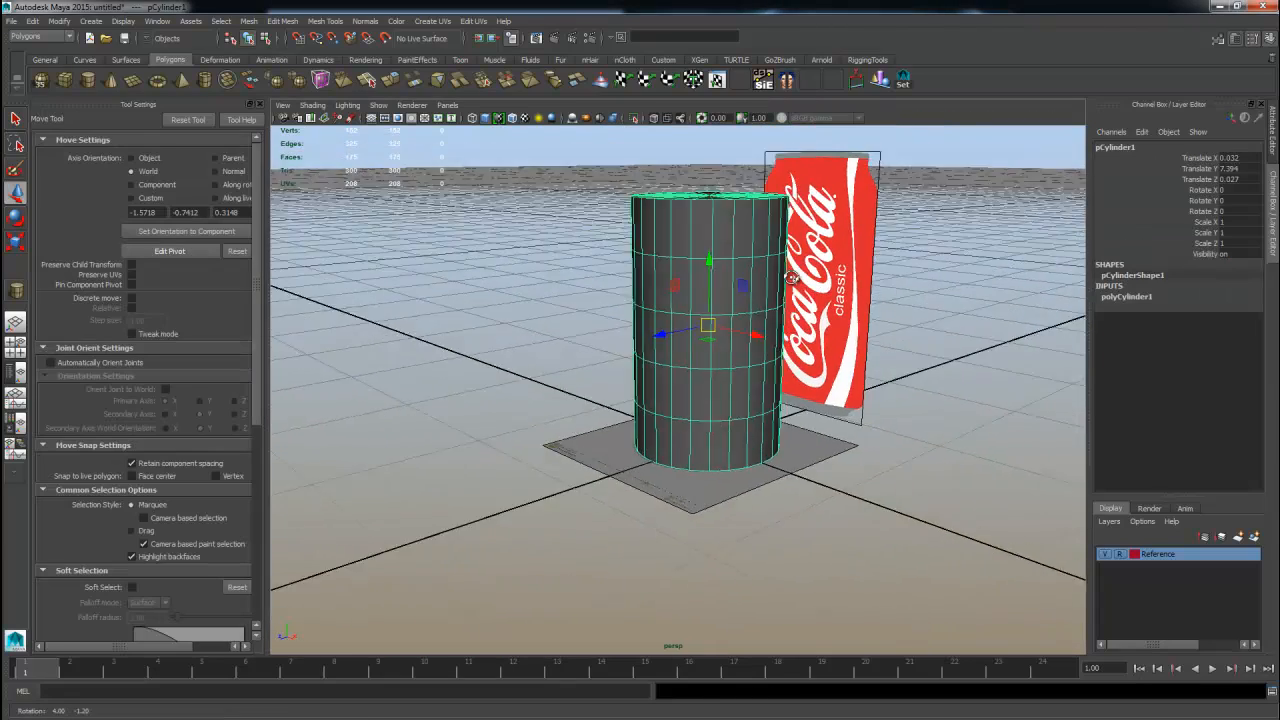
left_click_drag(940, 300, 857, 297, "alt")
right_click_drag(857, 297, 808, 314, "alt")
key("space")
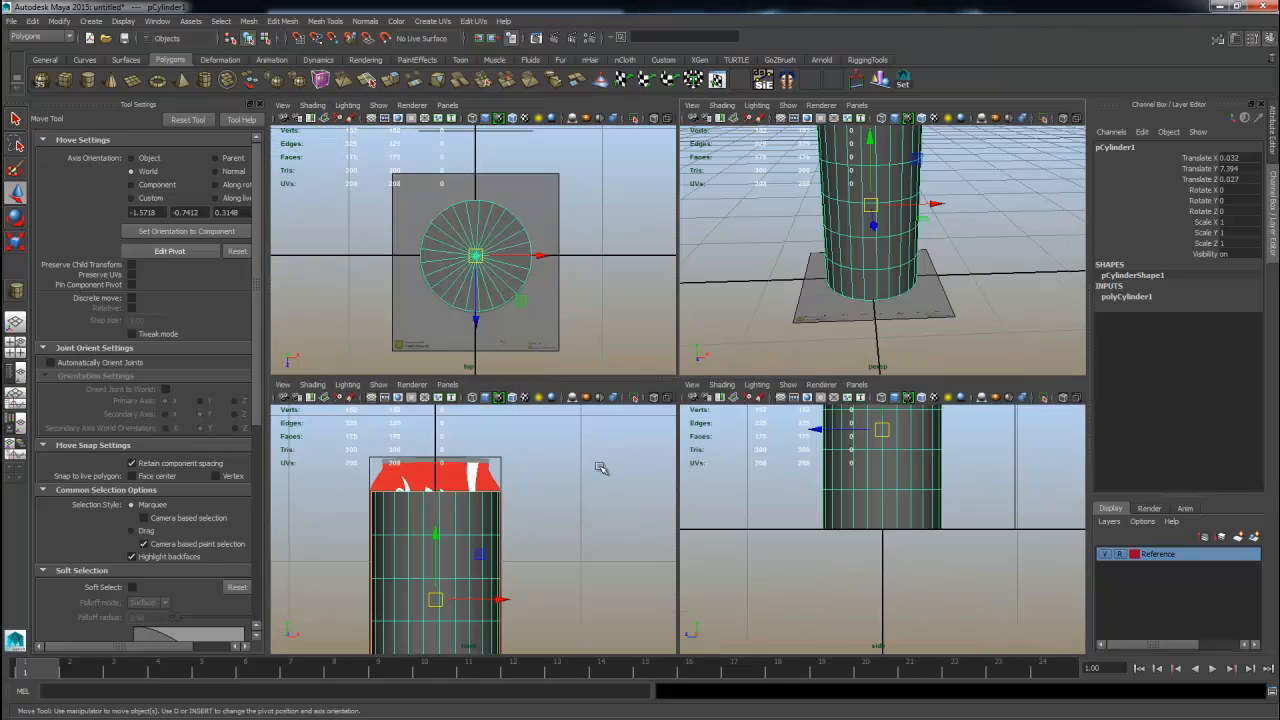
key("space")
right_click_drag(600, 480, 615, 489, "alt")
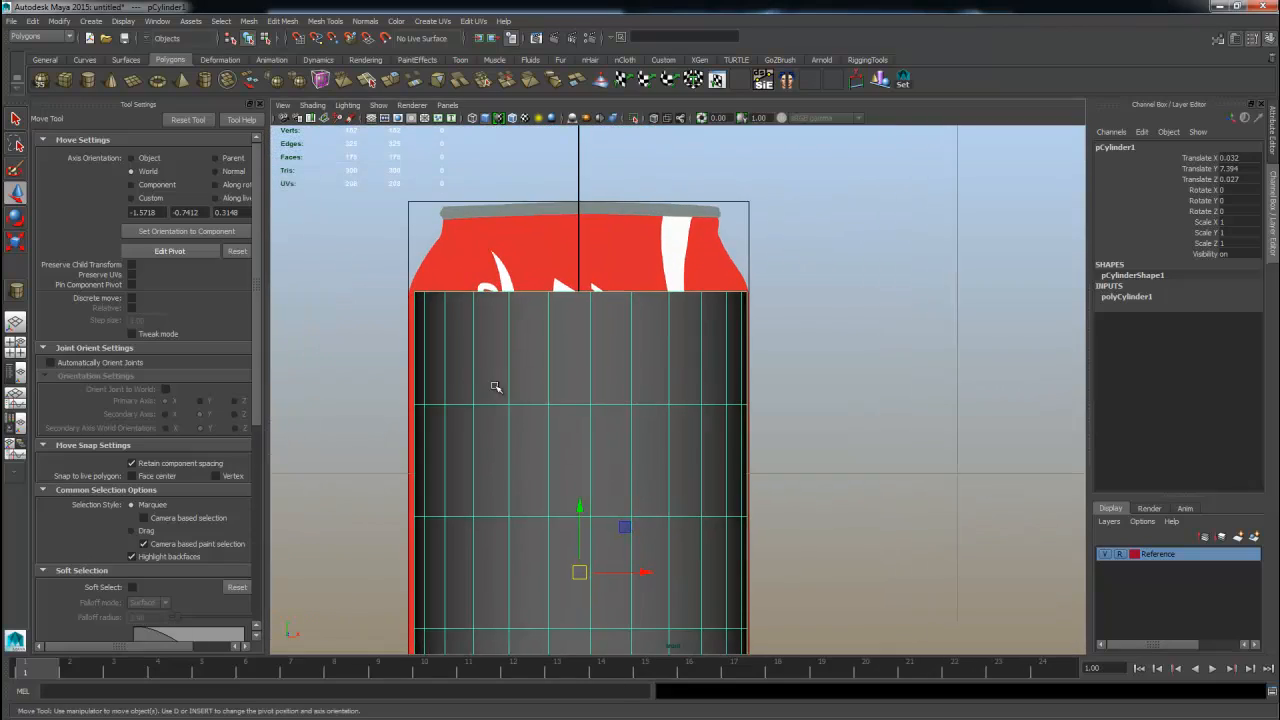
left_click(1217, 39)
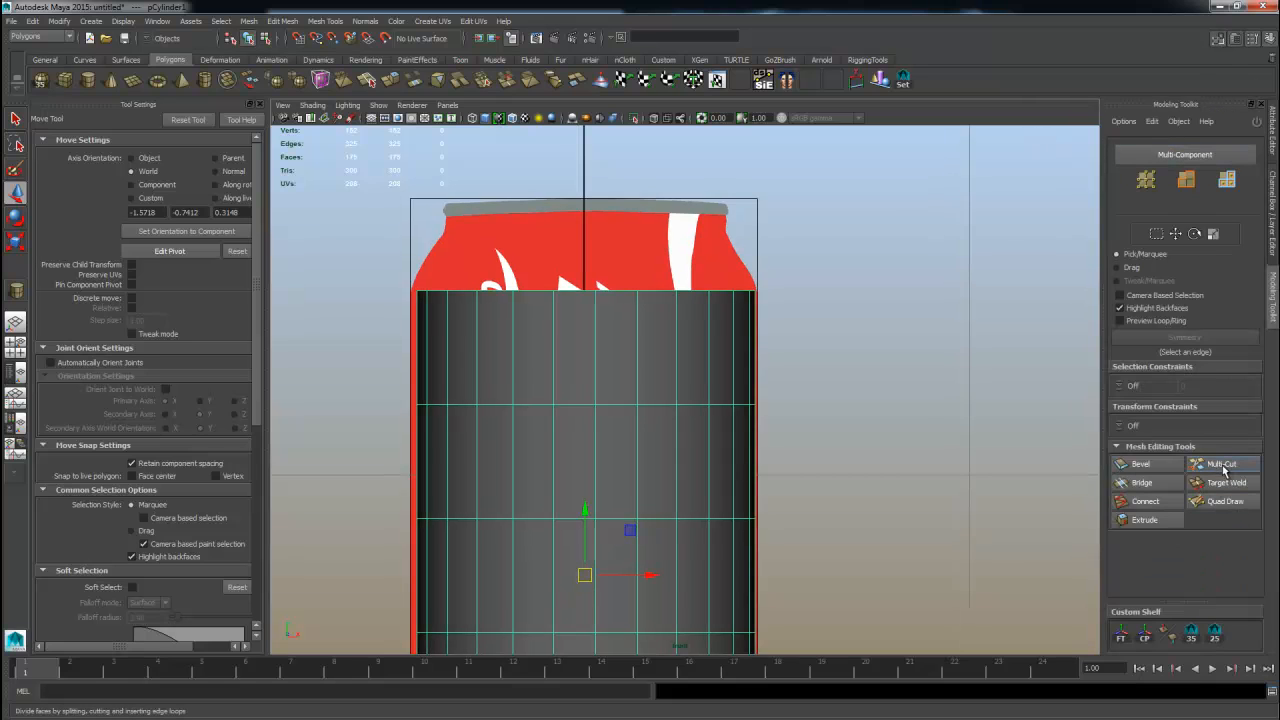
Insert a horizontal edge loop near the top of the cylinder using Connect.
middle_click_drag(678, 527, 750, 310, "alt")
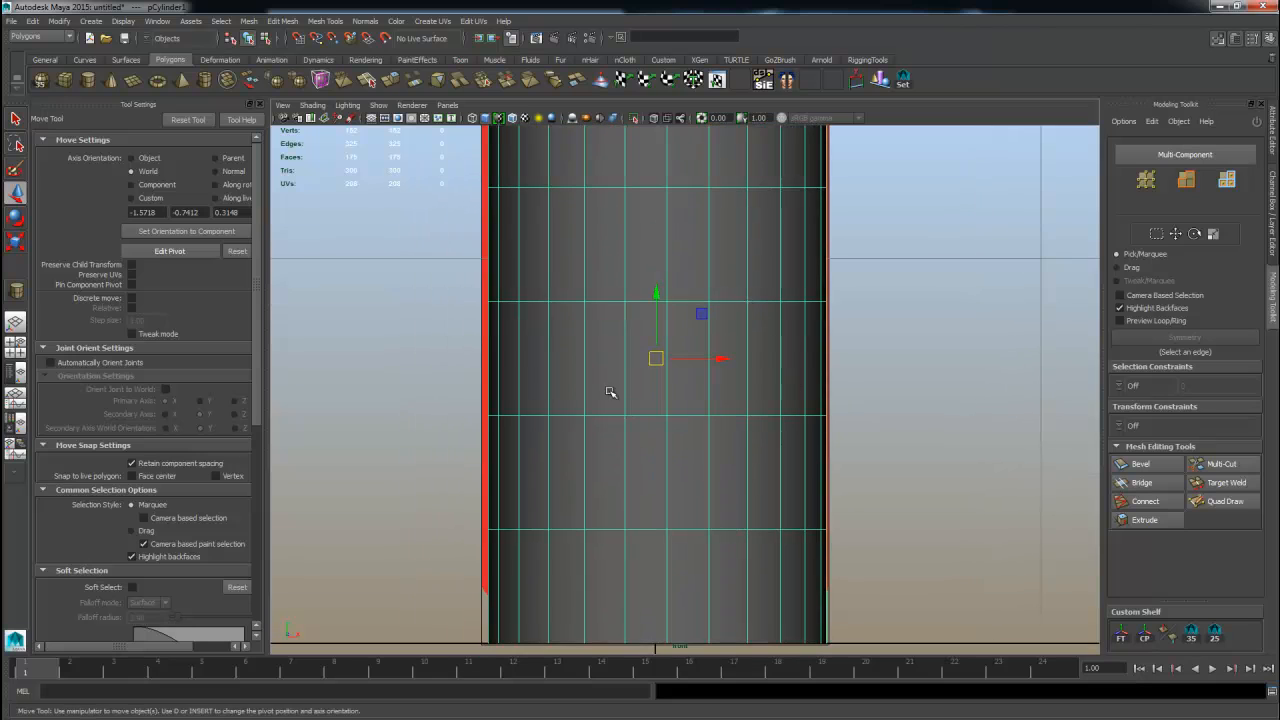
middle_click_drag(638, 270, 665, 372, "alt")
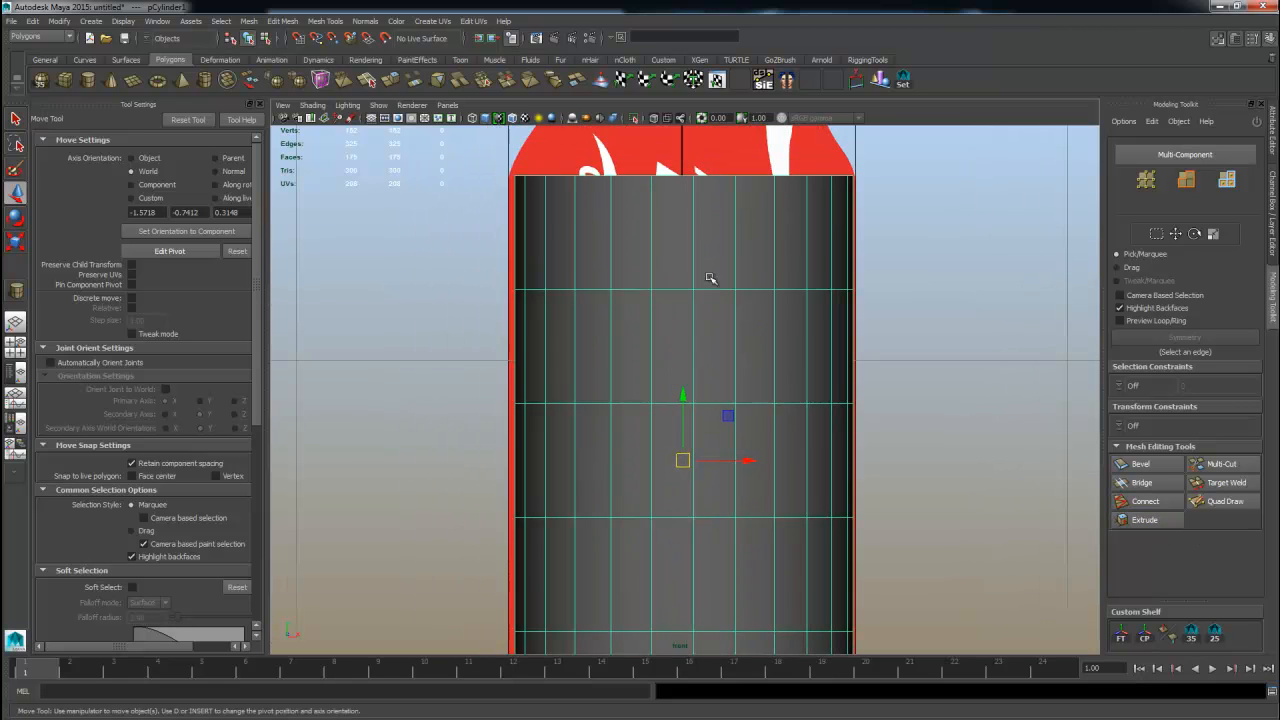
right_click_drag(710, 275, 711, 185)
left_click(700, 222)
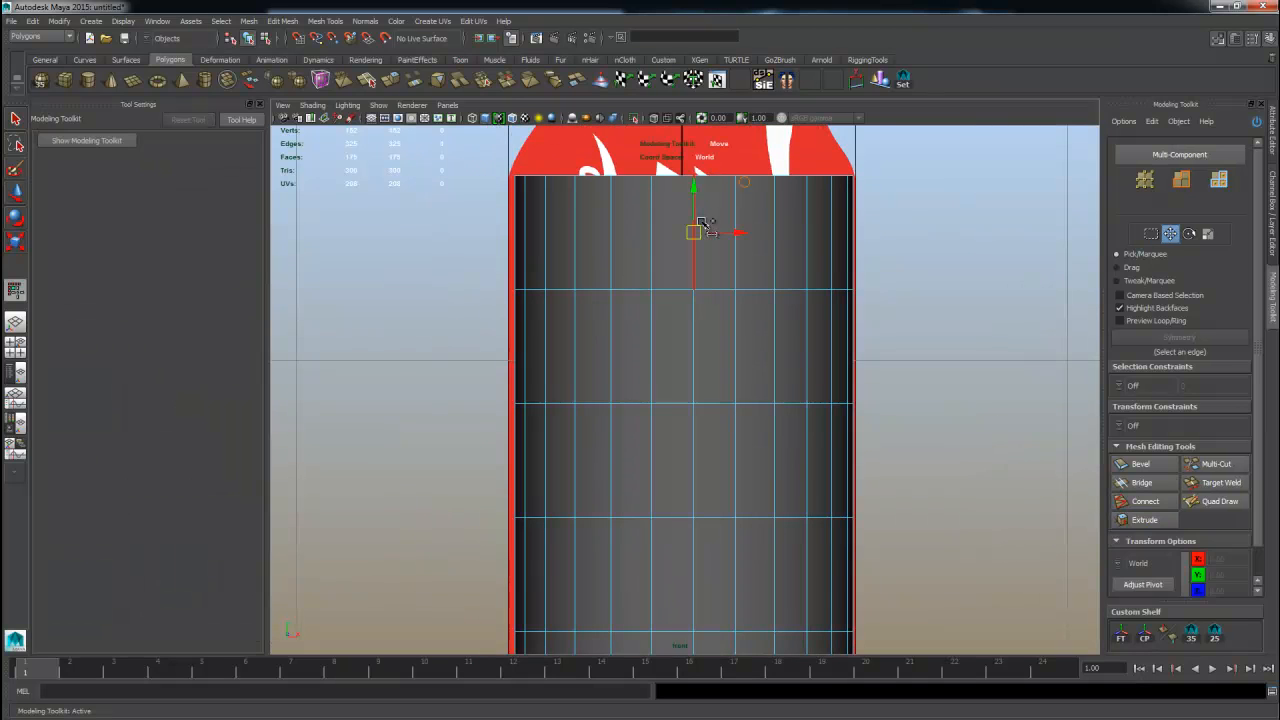
left_click(1140, 501)
key("w")
left_click(736, 362)
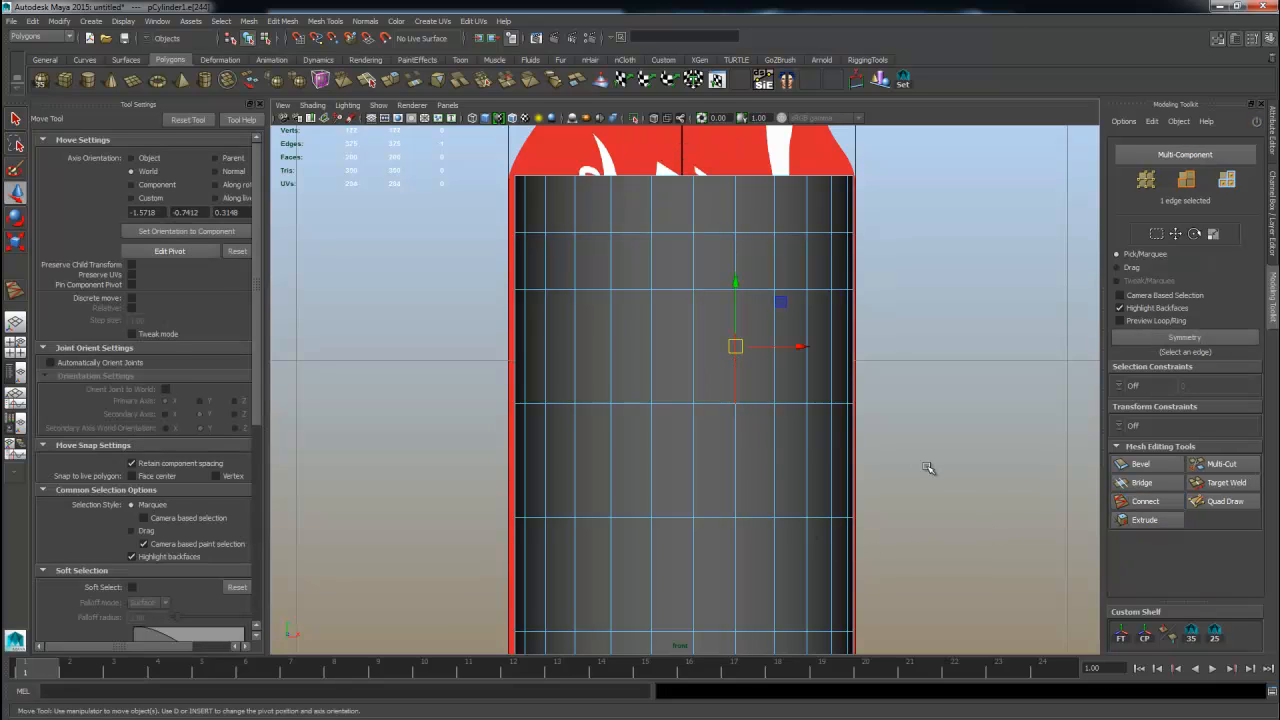
key("g")
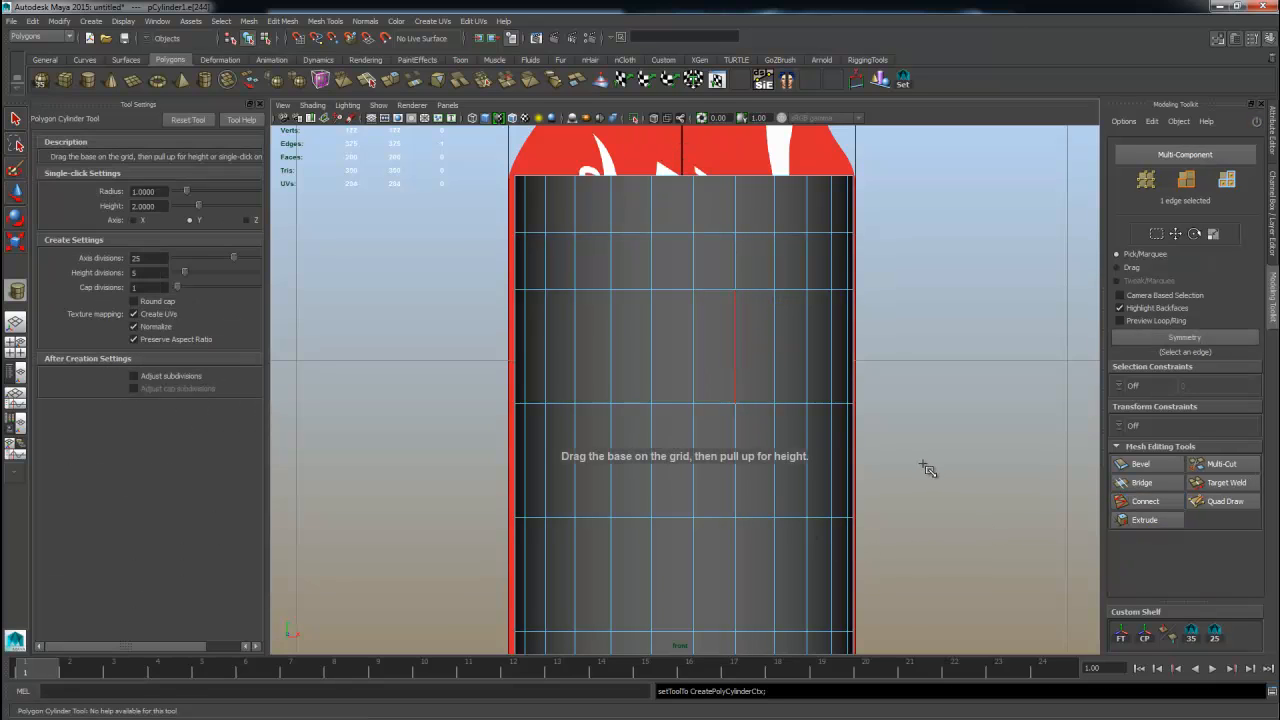
left_click(1150, 503)
left_click(1153, 508)
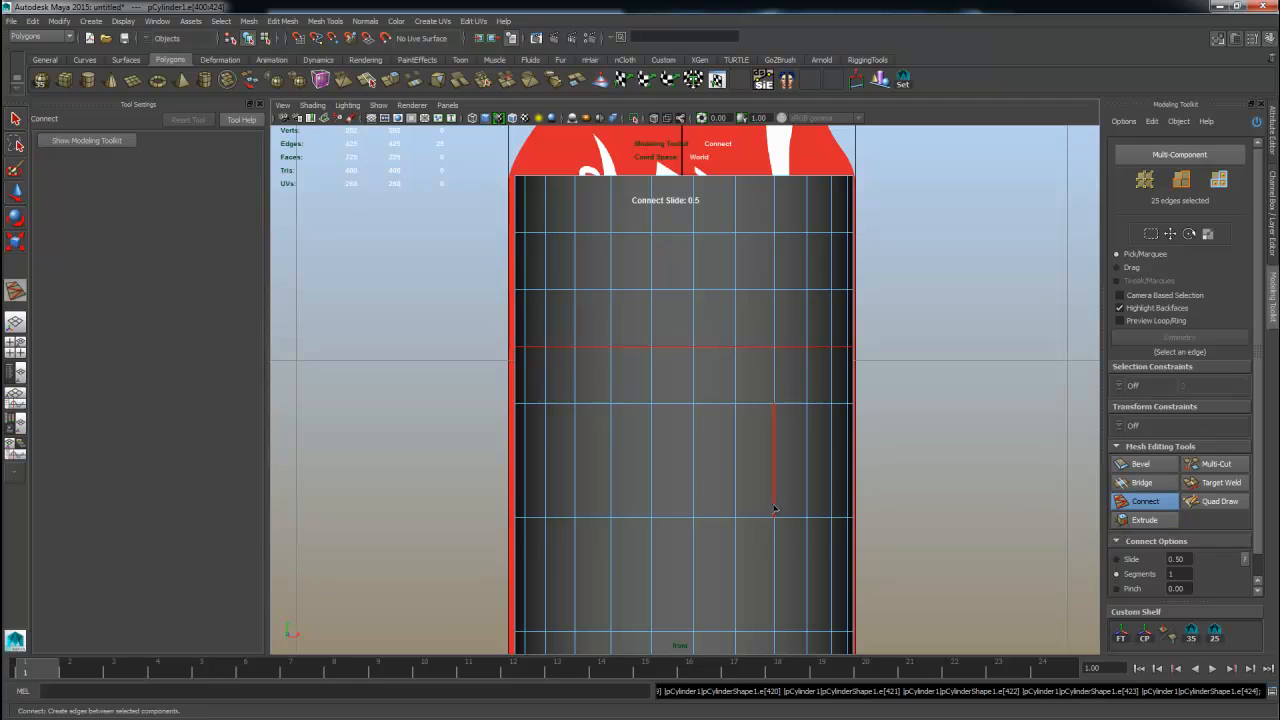
Insert two more horizontal edge loops near the bottom of the cylinder using Connect.
left_click(768, 471)
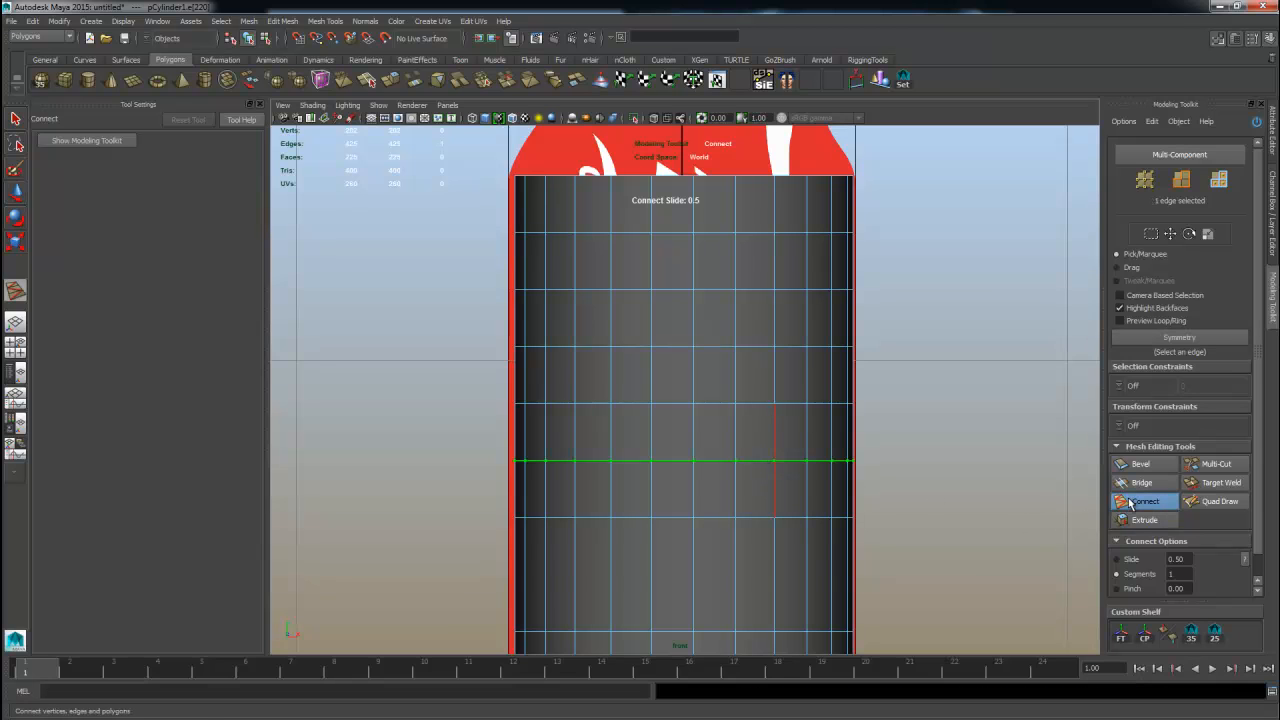
left_click(807, 573)
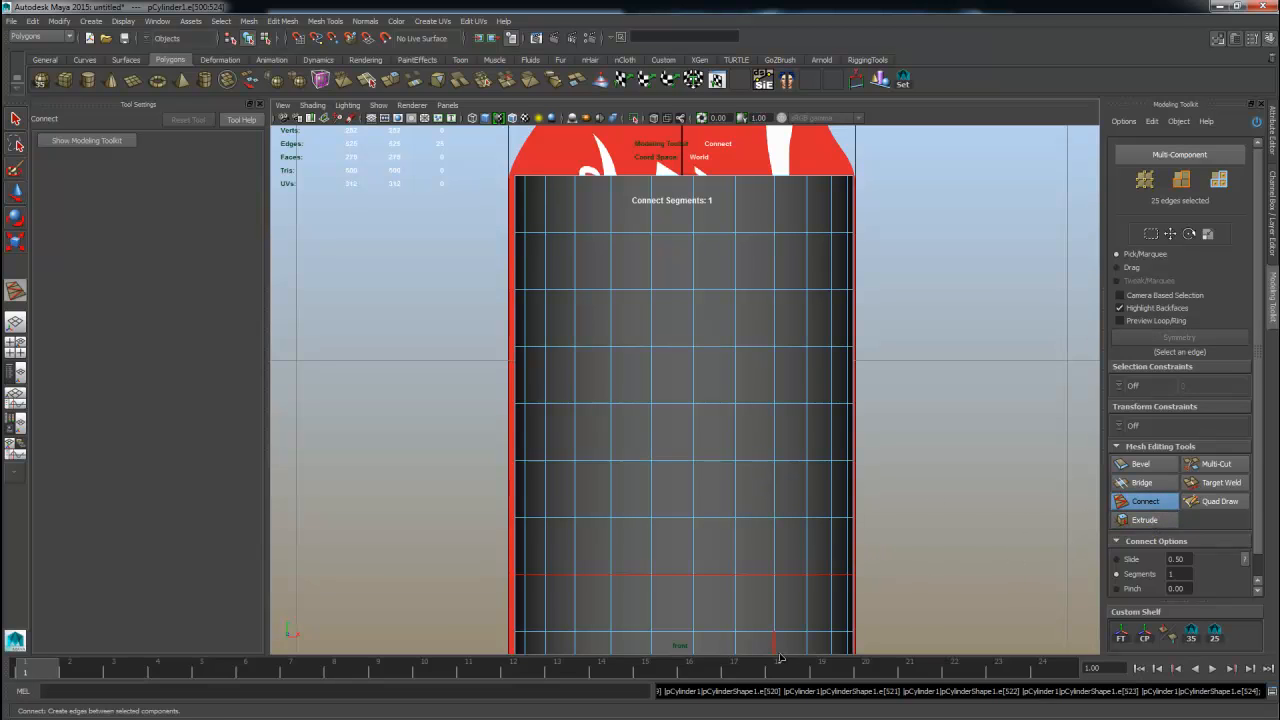
middle_click_drag(780, 657, 809, 529, "alt")
left_click(803, 560)
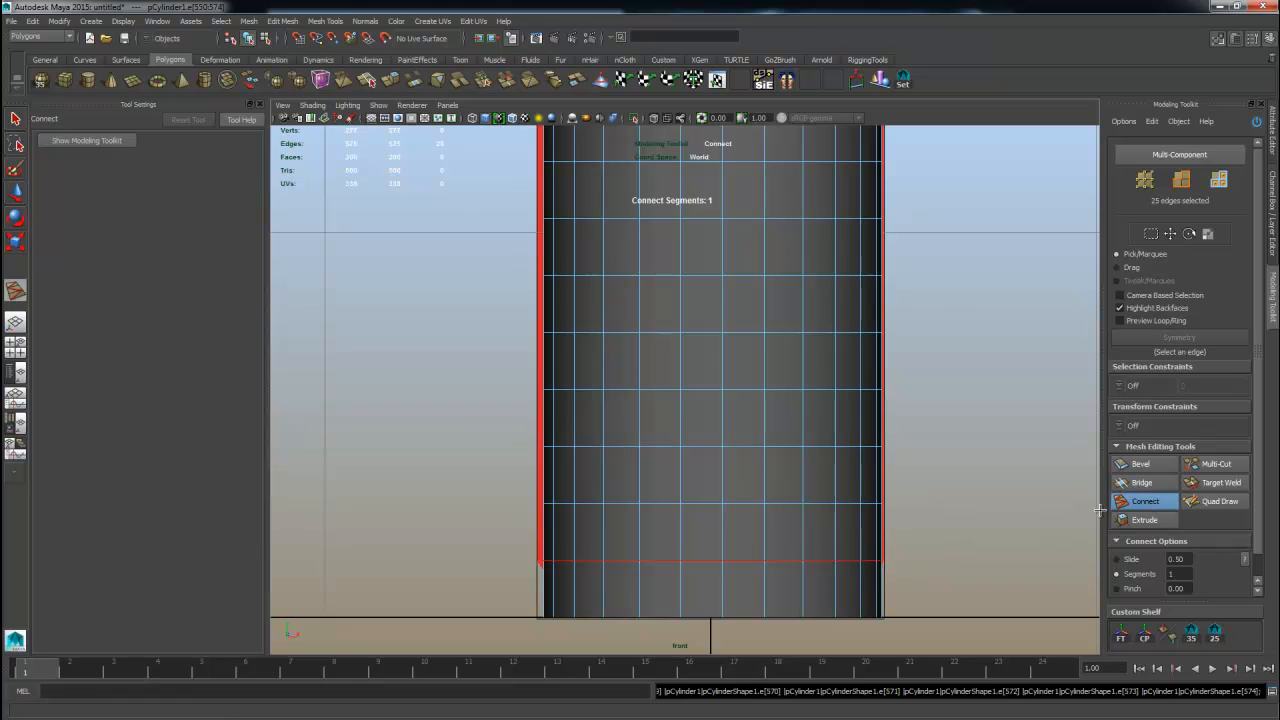
Select the top ring of faces and Extrude them upward with a local Z of 1.48.
scroll(866, 497, "down", 2)
middle_click_drag(834, 344, 840, 606, "alt")
scroll(830, 500, "up", 5)
key("w")
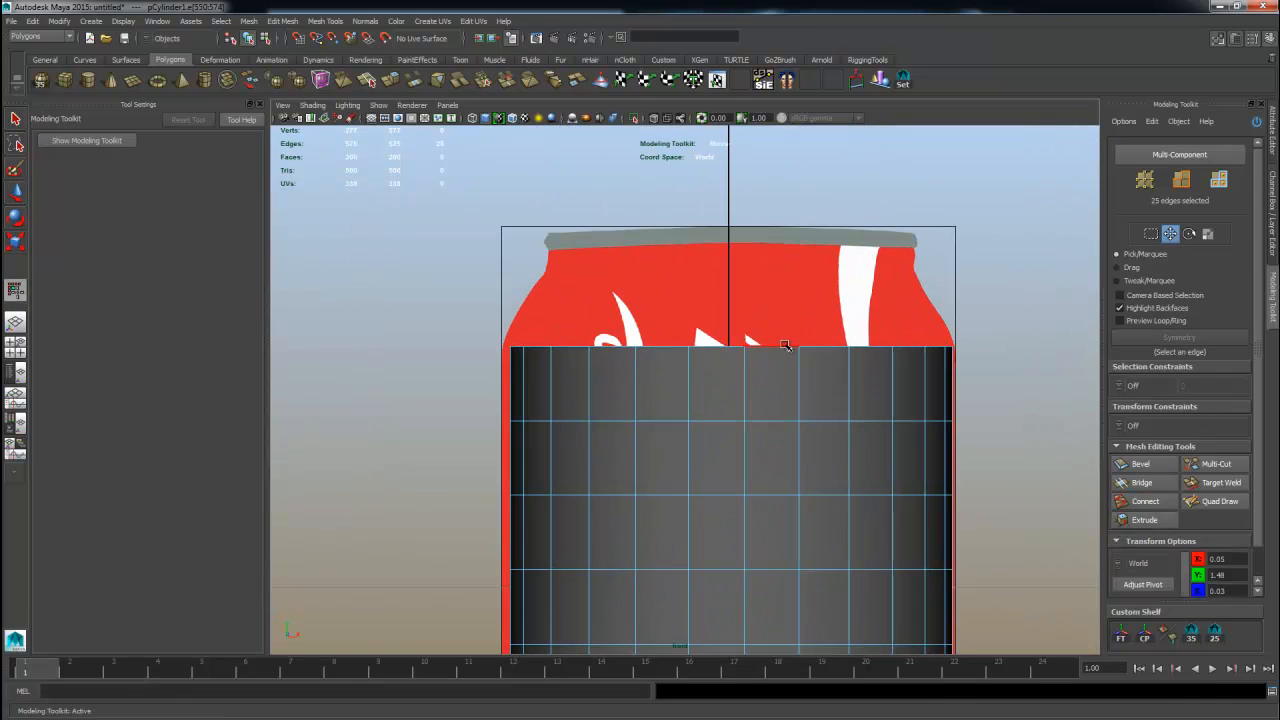
right_click_drag(785, 345, 731, 349)
left_click_drag(355, 268, 1028, 366)
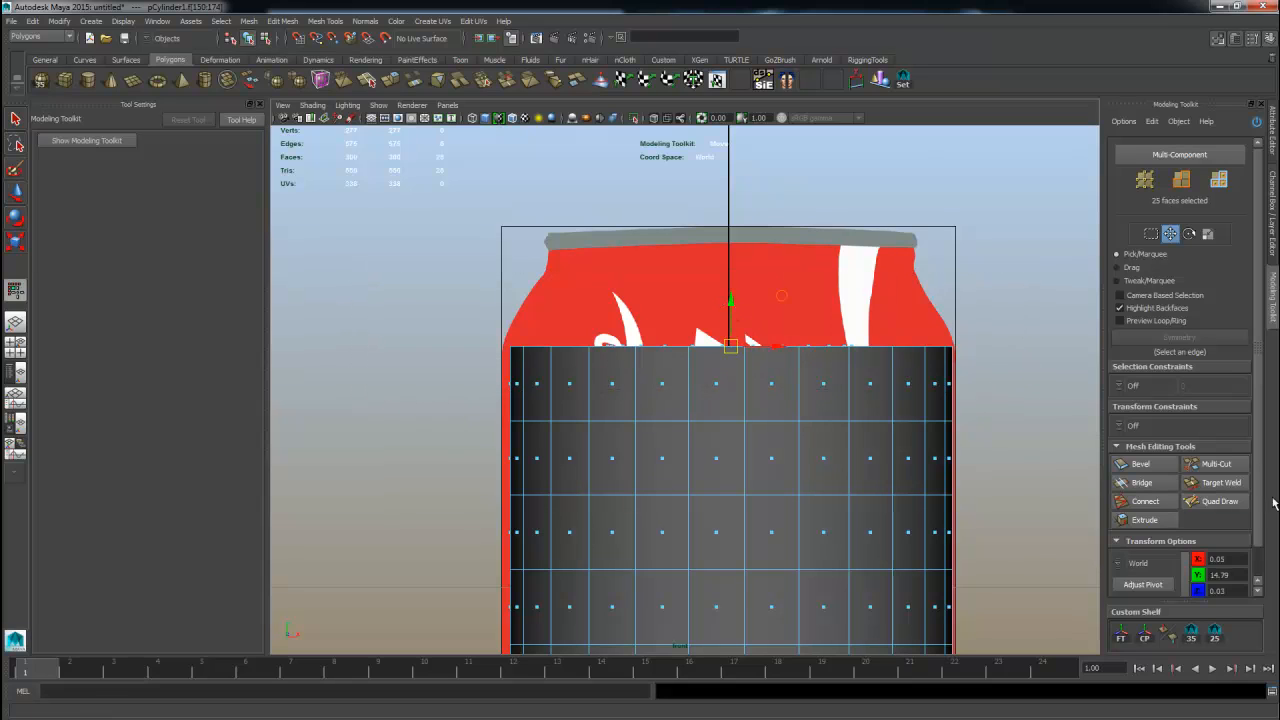
left_click(1144, 519)
left_click_drag(692, 432, 767, 435)
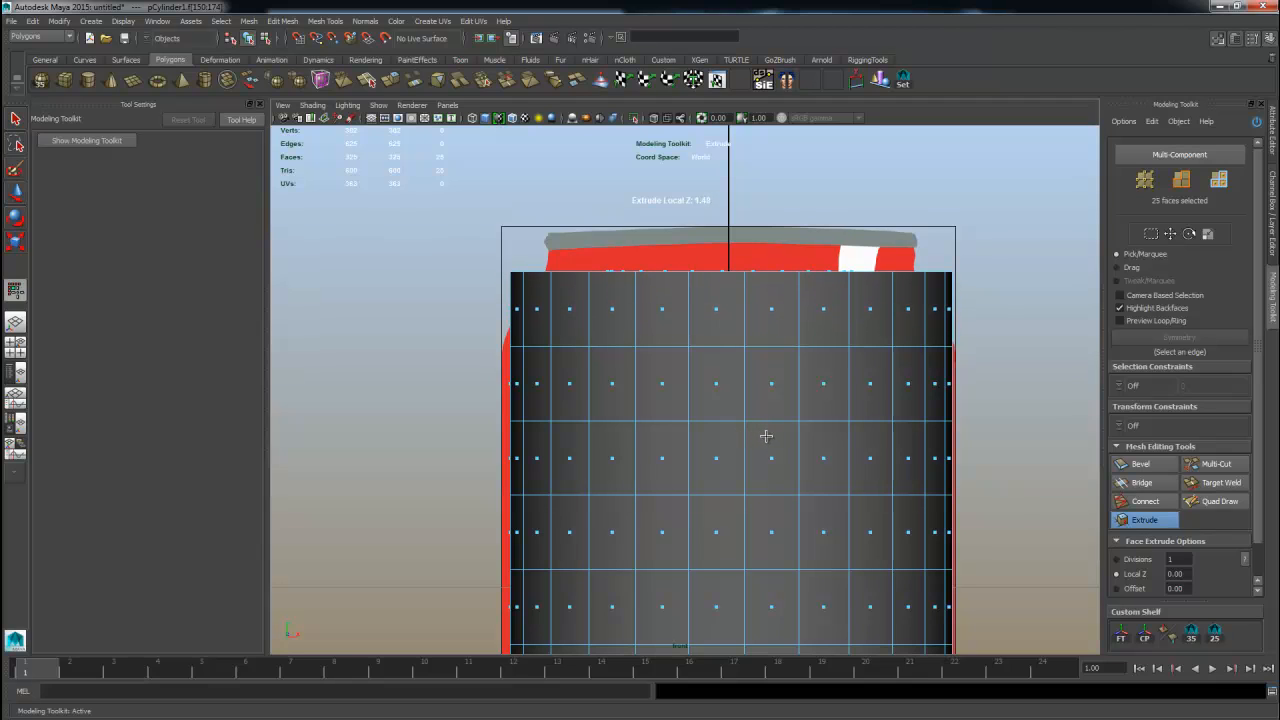
scroll(1255, 520, "down", 2)
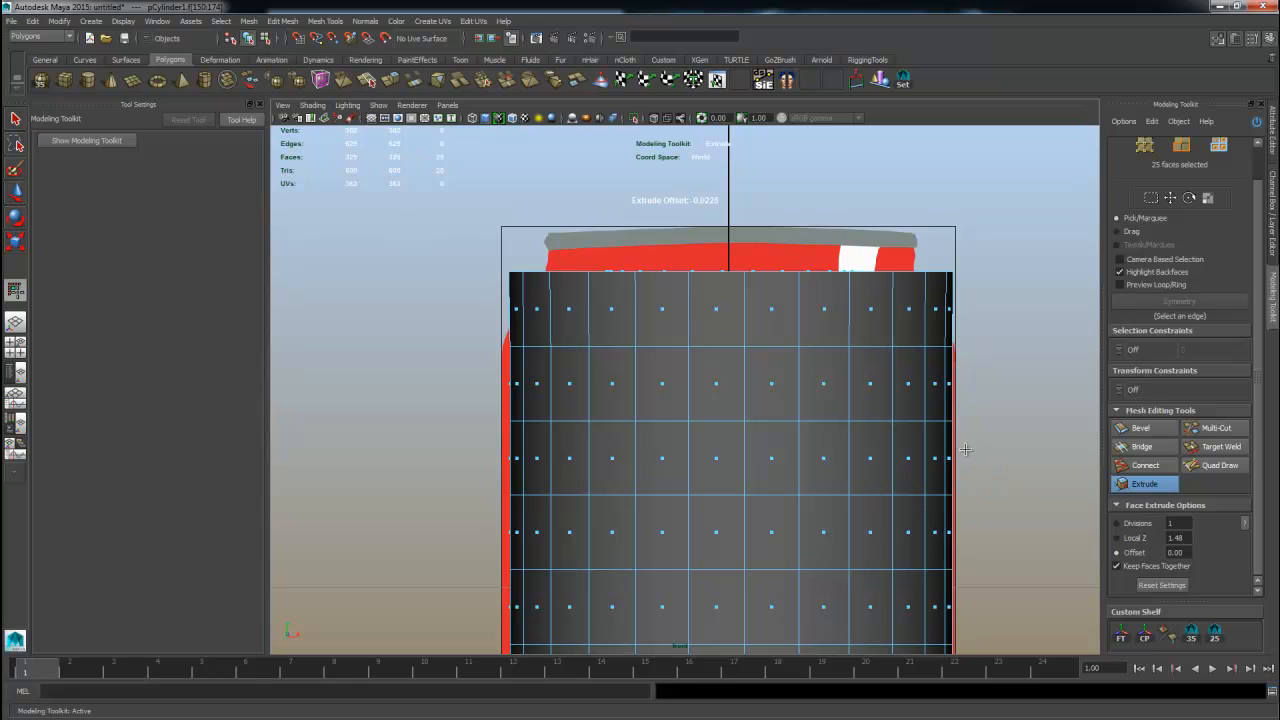
Taper the extruded top faces inward by setting the extrude offset to about 0.59, then deselect.
left_click_drag(965, 450, 990, 450)
mouse_move(678, 446)
left_mouse_down()
mouse_move(929, 440)
mouse_move(600, 434)
mouse_move(763, 440)
mouse_move(684, 428)
left_mouse_up()
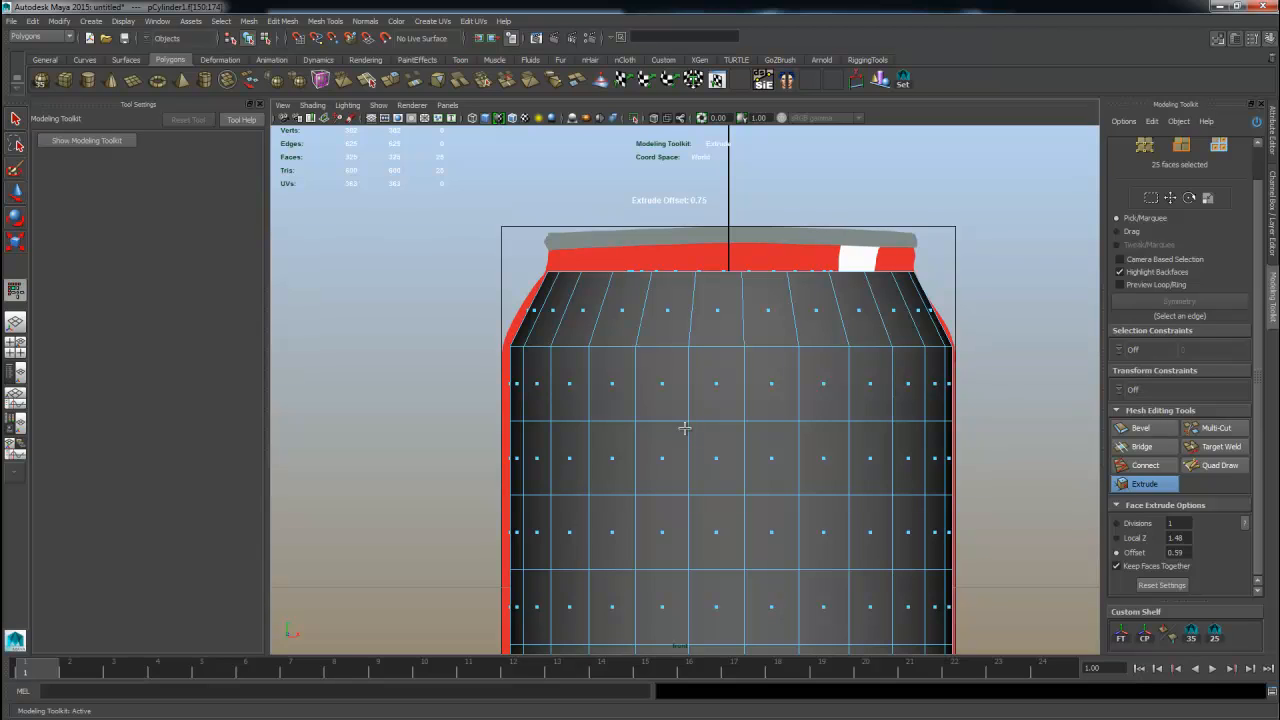
left_click_drag(678, 427, 722, 424)
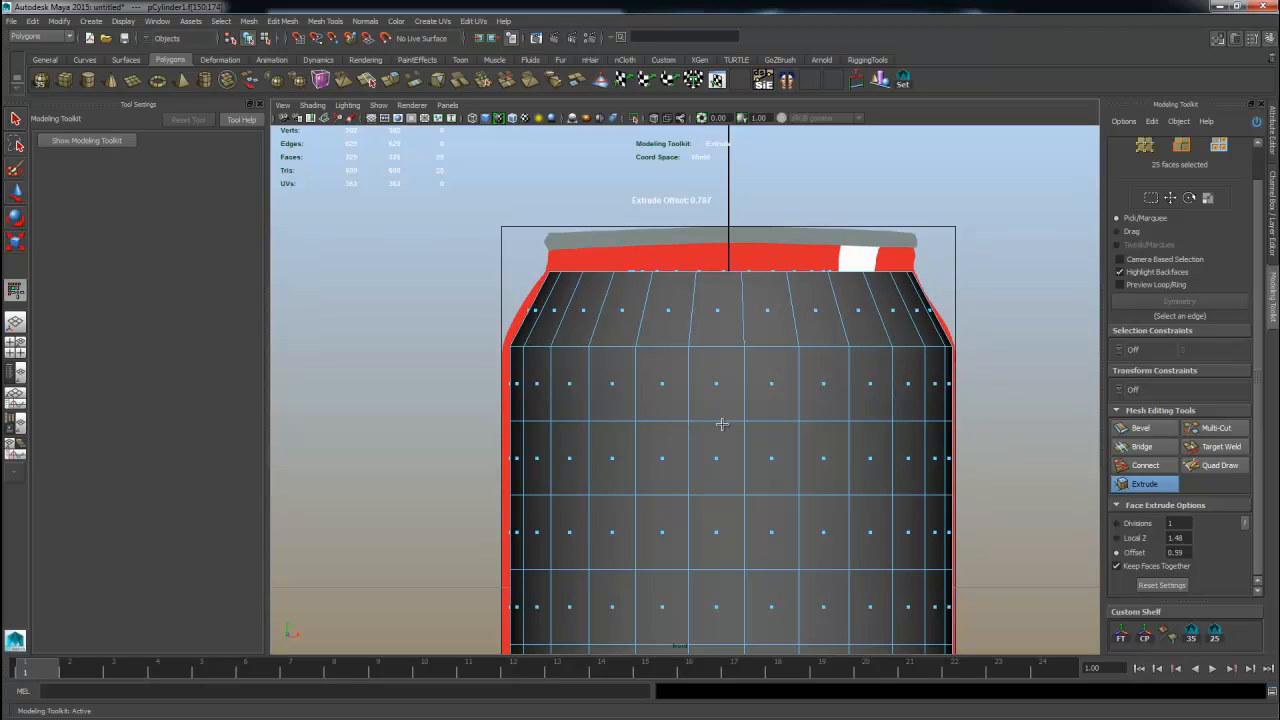
right_click_drag(770, 380, 820, 353)
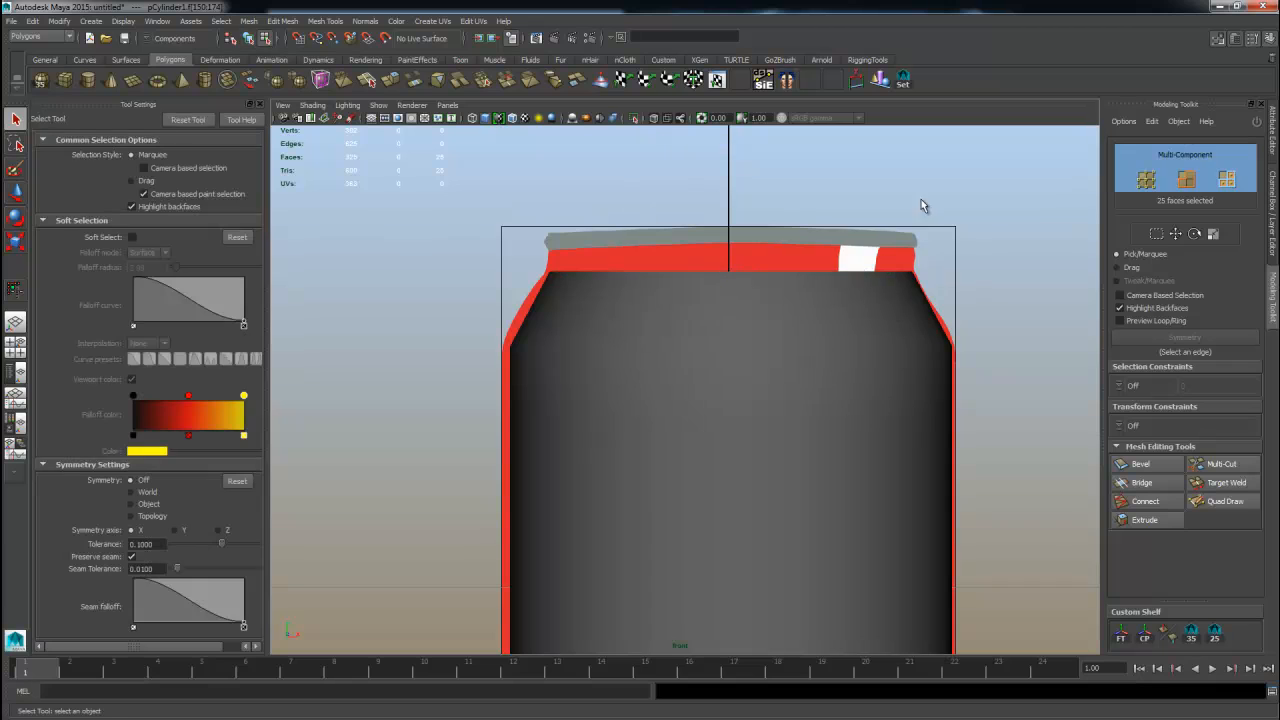
Switch the Reference display layer out of reference mode so its image planes become selectable.
left_click(1274, 215)
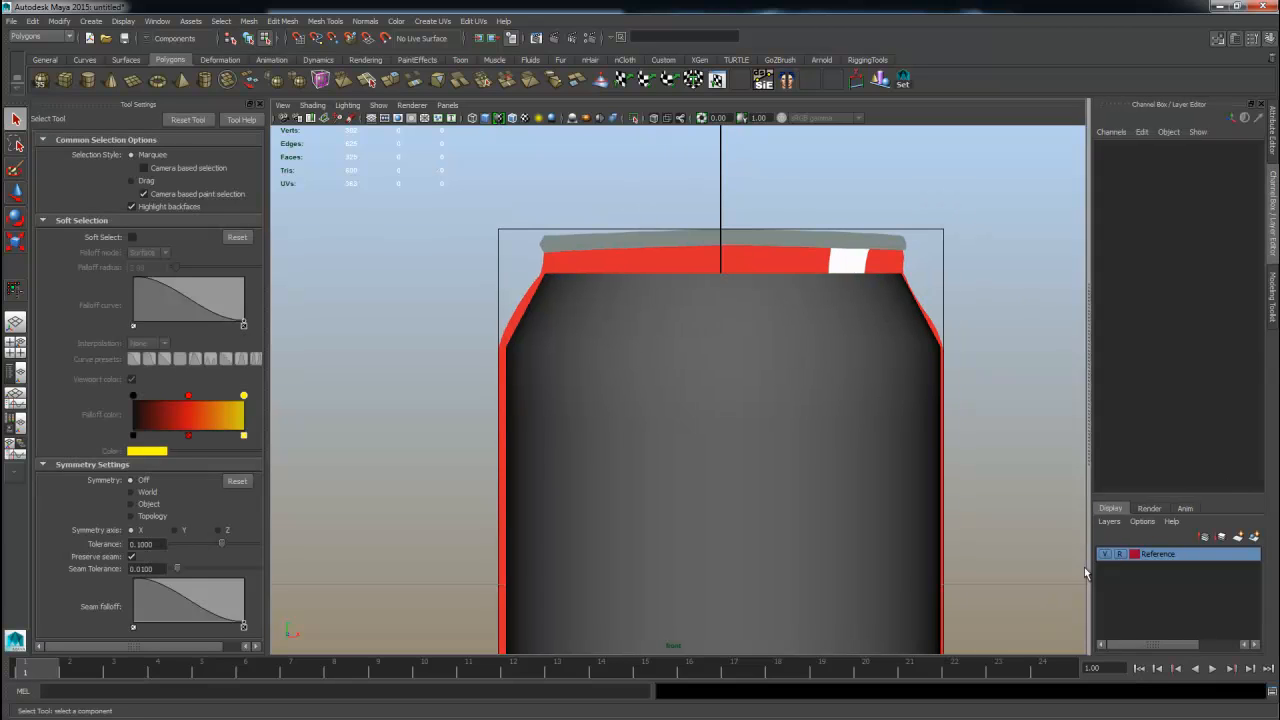
left_click(1122, 555)
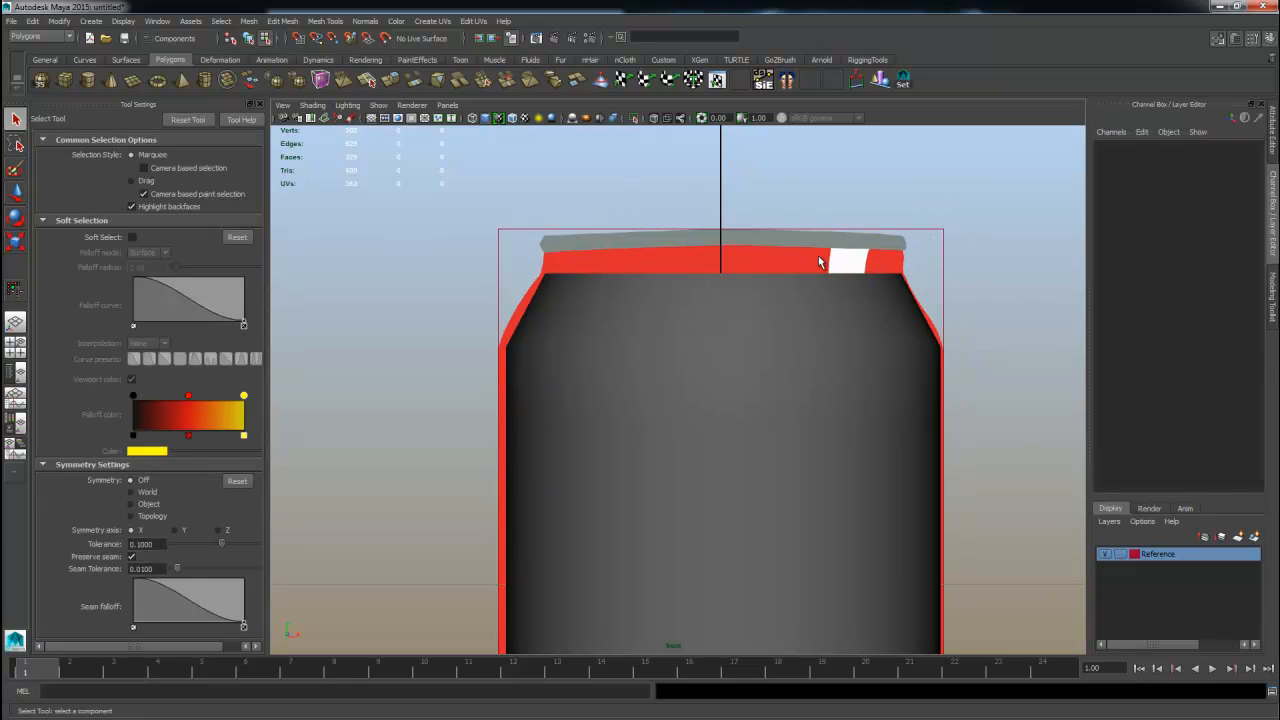
key("w")
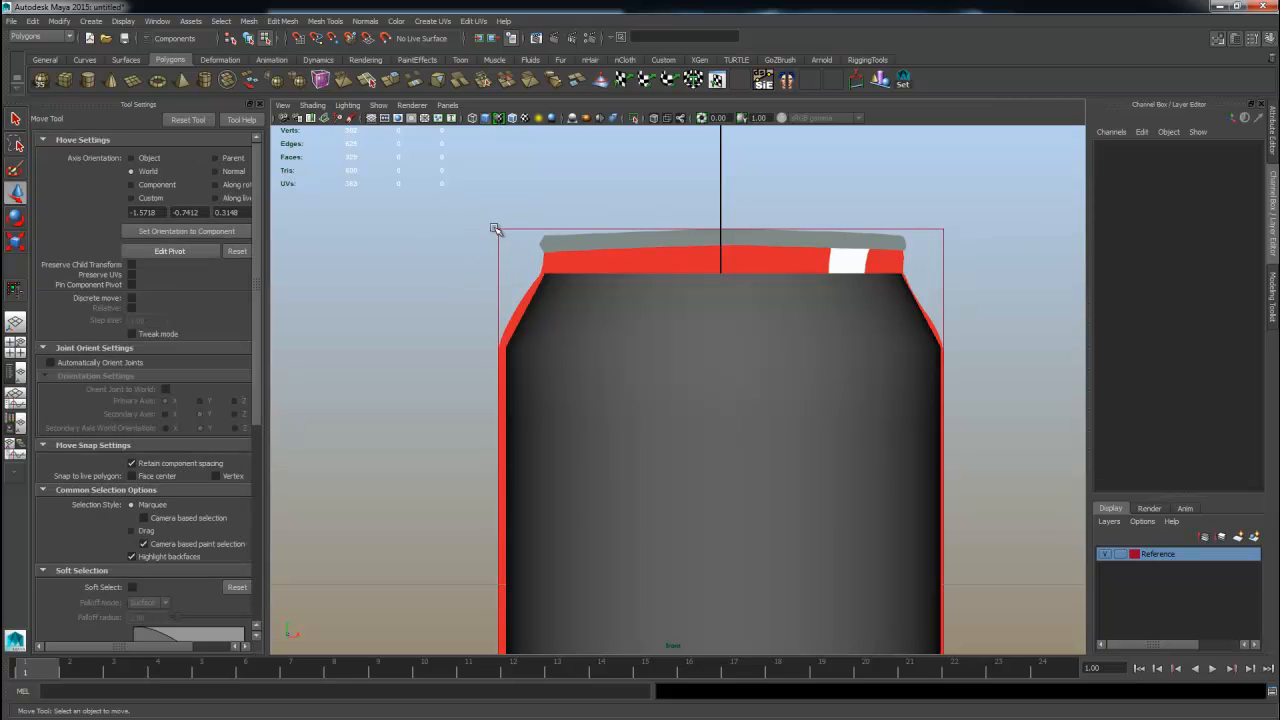
Select the objects of the Reference layer from the perspective view.
key("space")
key("space")
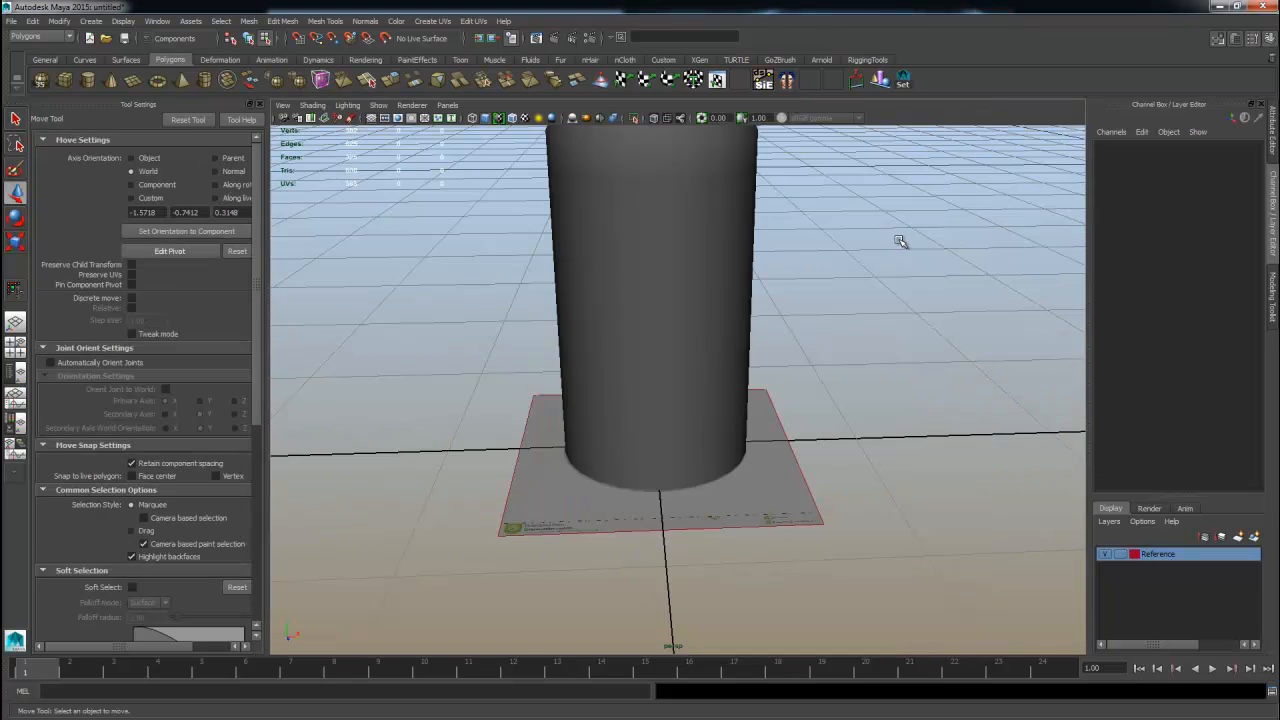
left_click_drag(903, 241, 715, 228, "alt")
left_click_drag(629, 217, 640, 232, "alt")
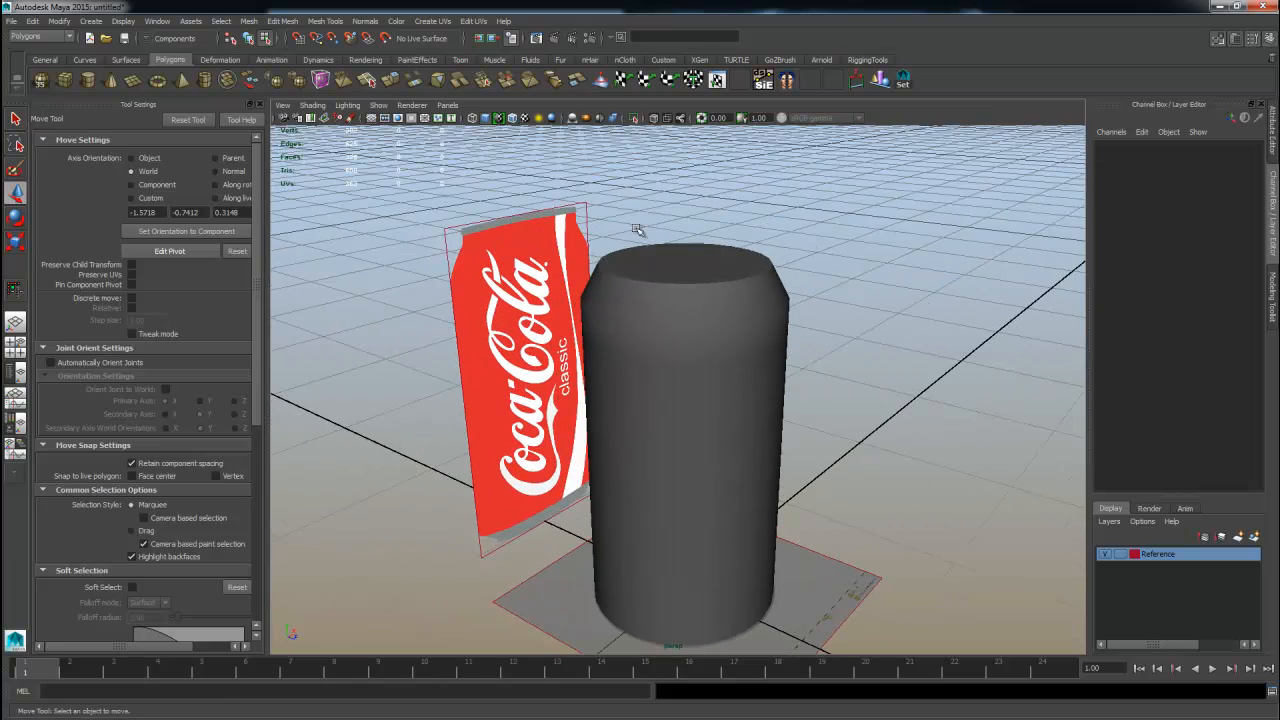
mouse_move(500, 546)
left_mouse_down("alt")
mouse_move(524, 537)
mouse_move(507, 536)
left_mouse_up("alt")
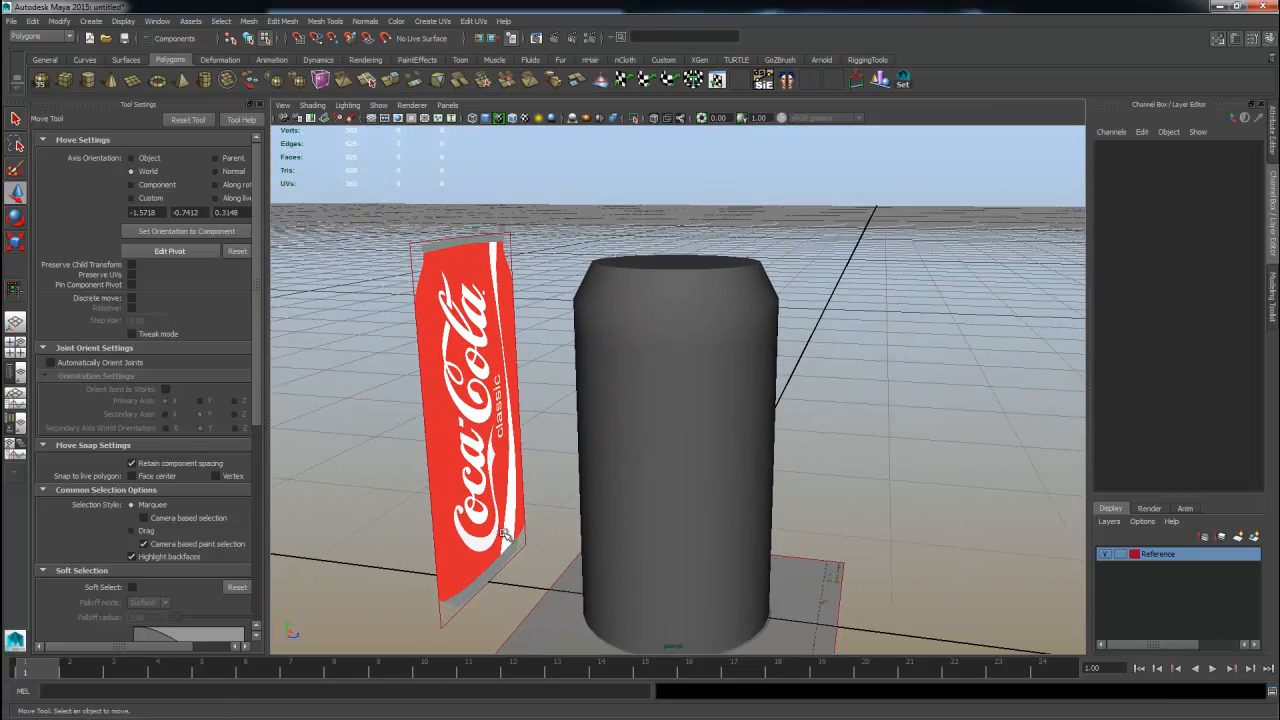
left_click(14, 119)
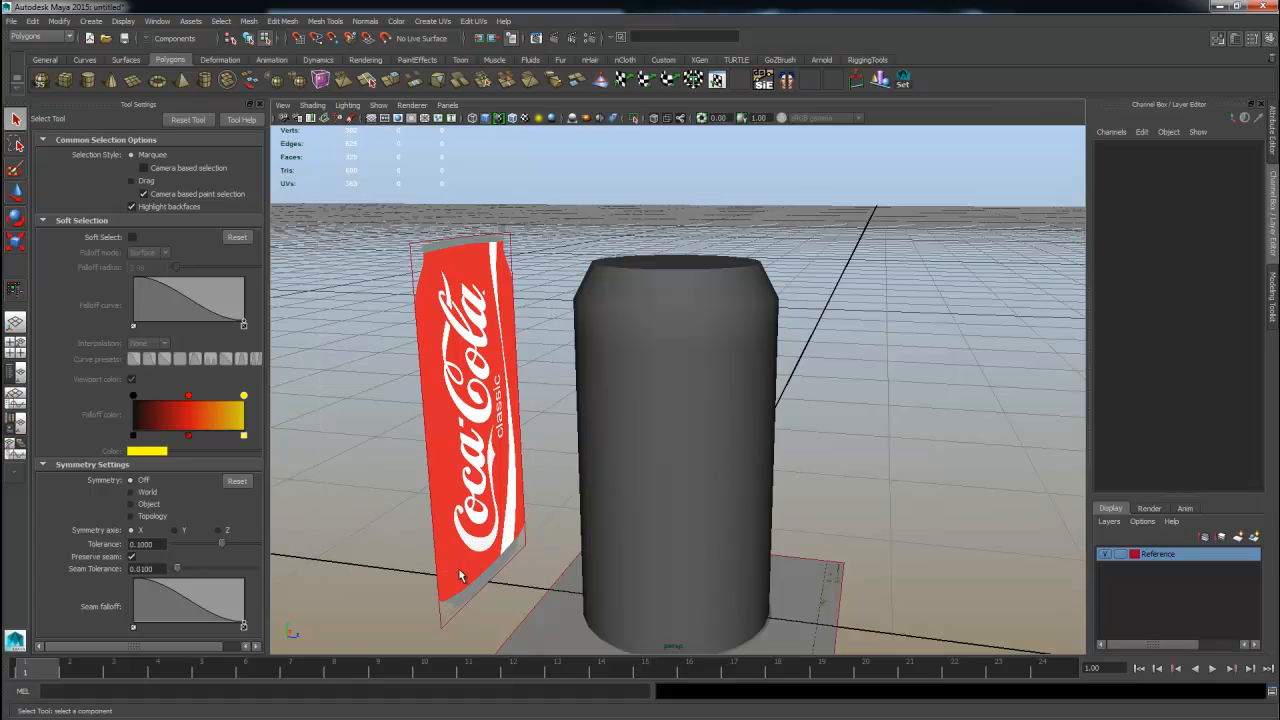
left_click(1273, 300)
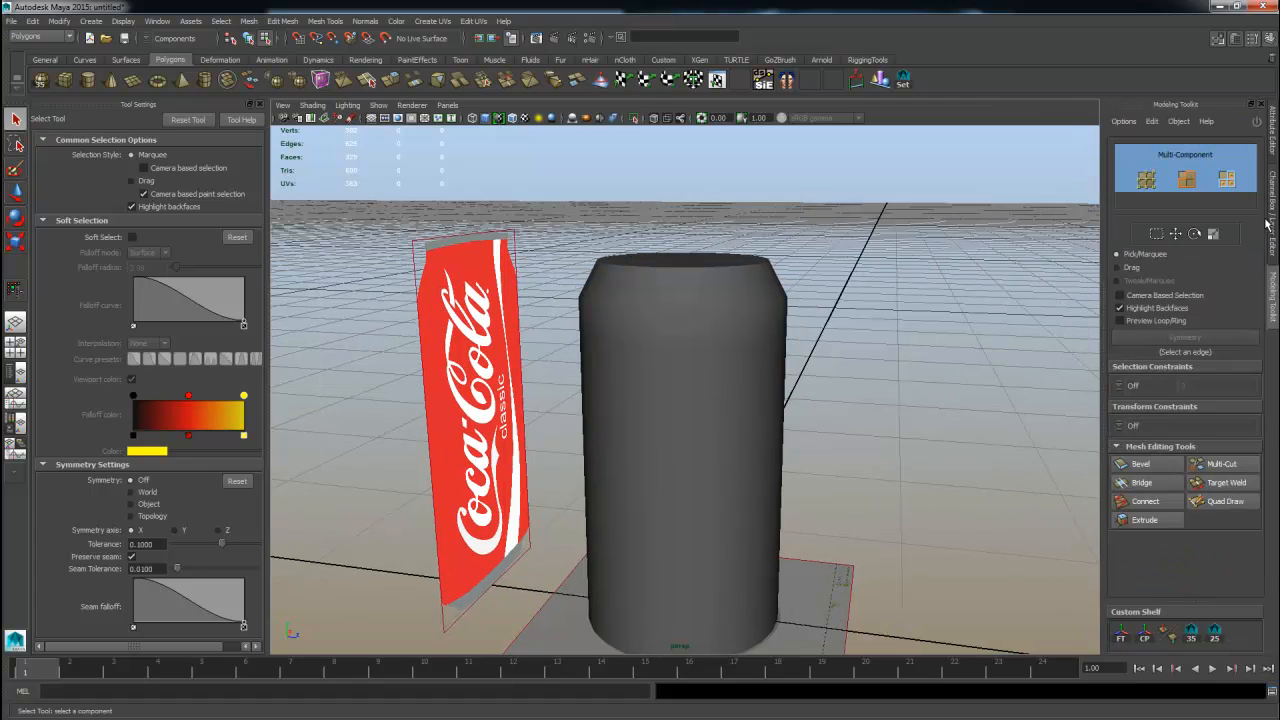
left_click(1270, 221)
right_click(1138, 568)
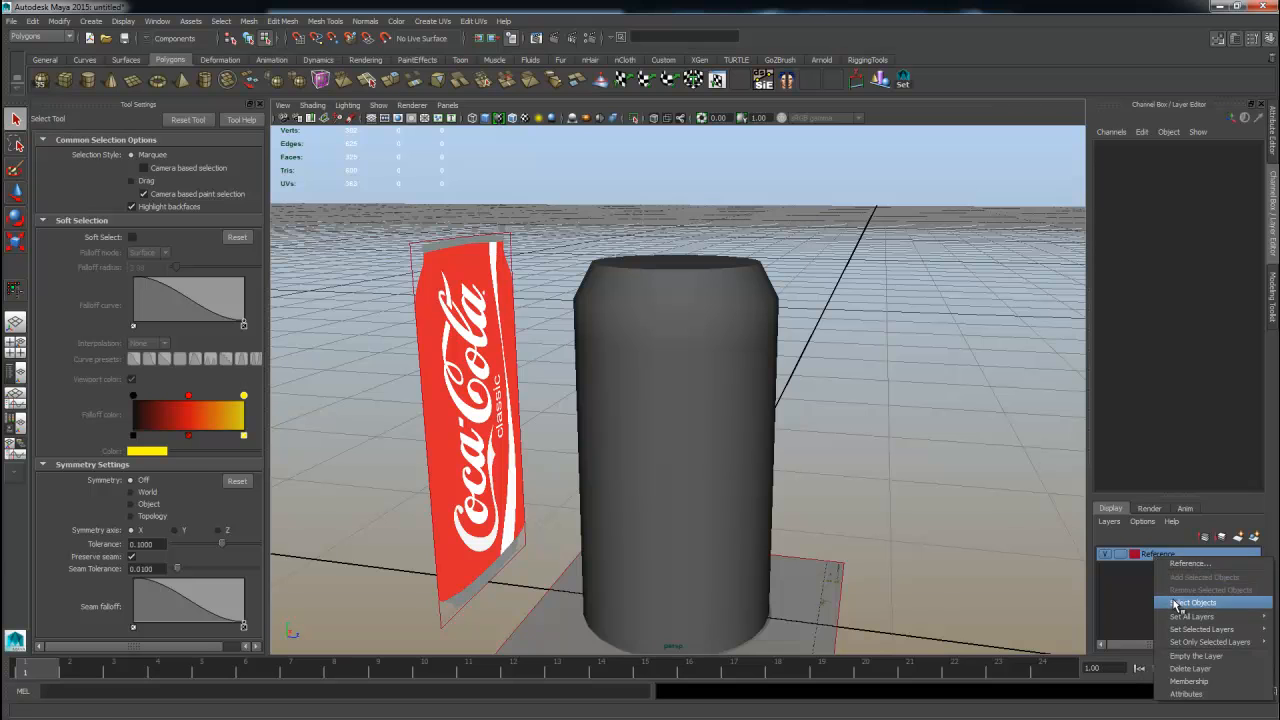
left_click(1166, 600)
Select imagePlane2 in the Outliner and activate the Move tool on it.
left_click_drag(797, 449, 440, 225, "alt")
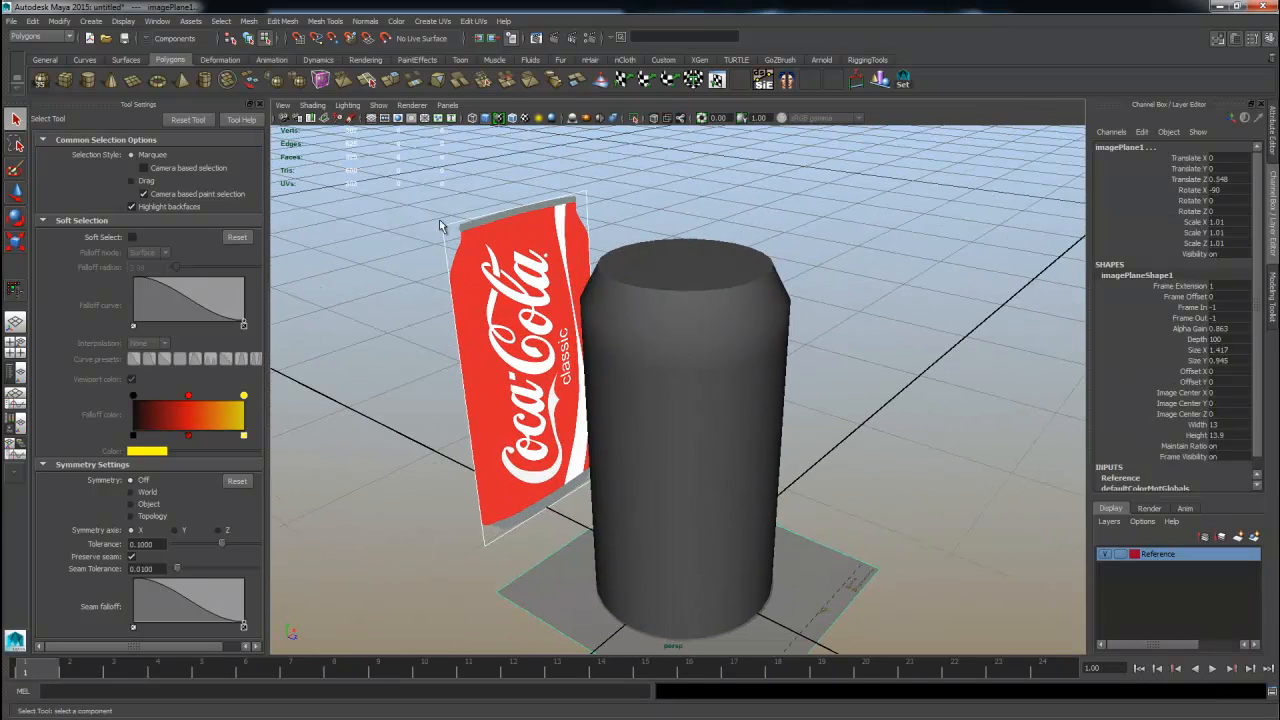
left_click(519, 346)
left_click(15, 372)
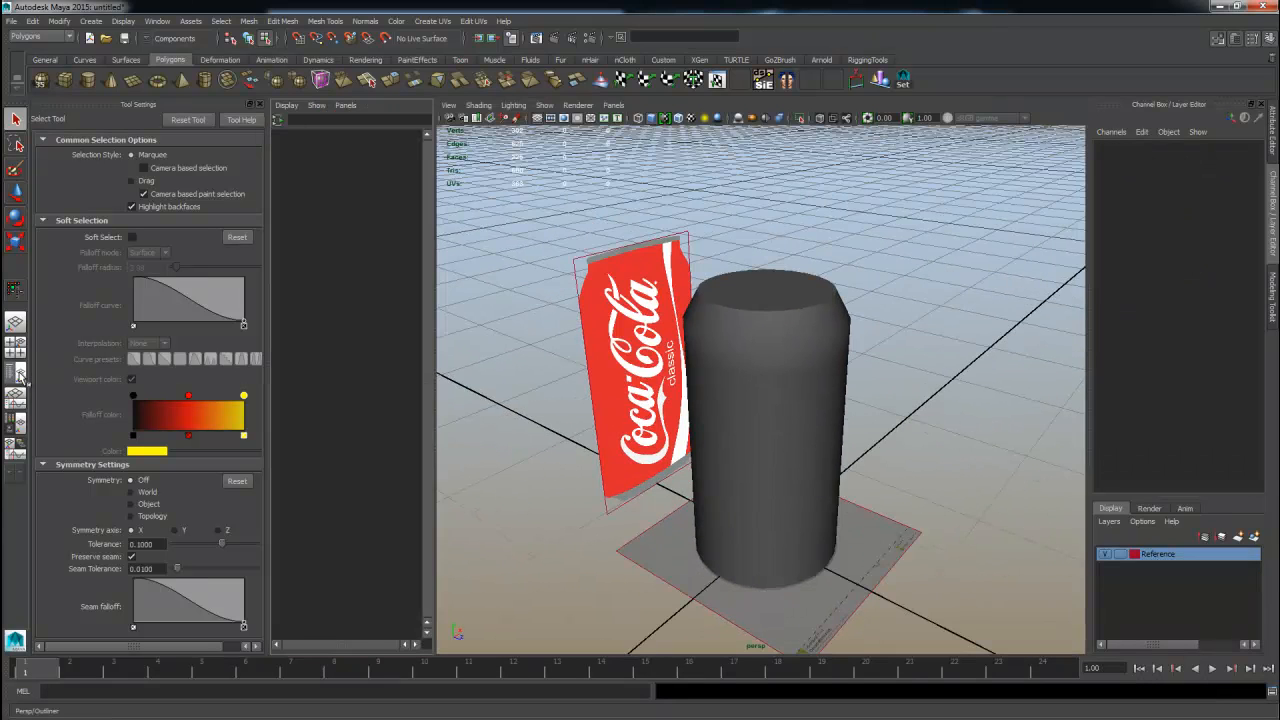
left_click(338, 203)
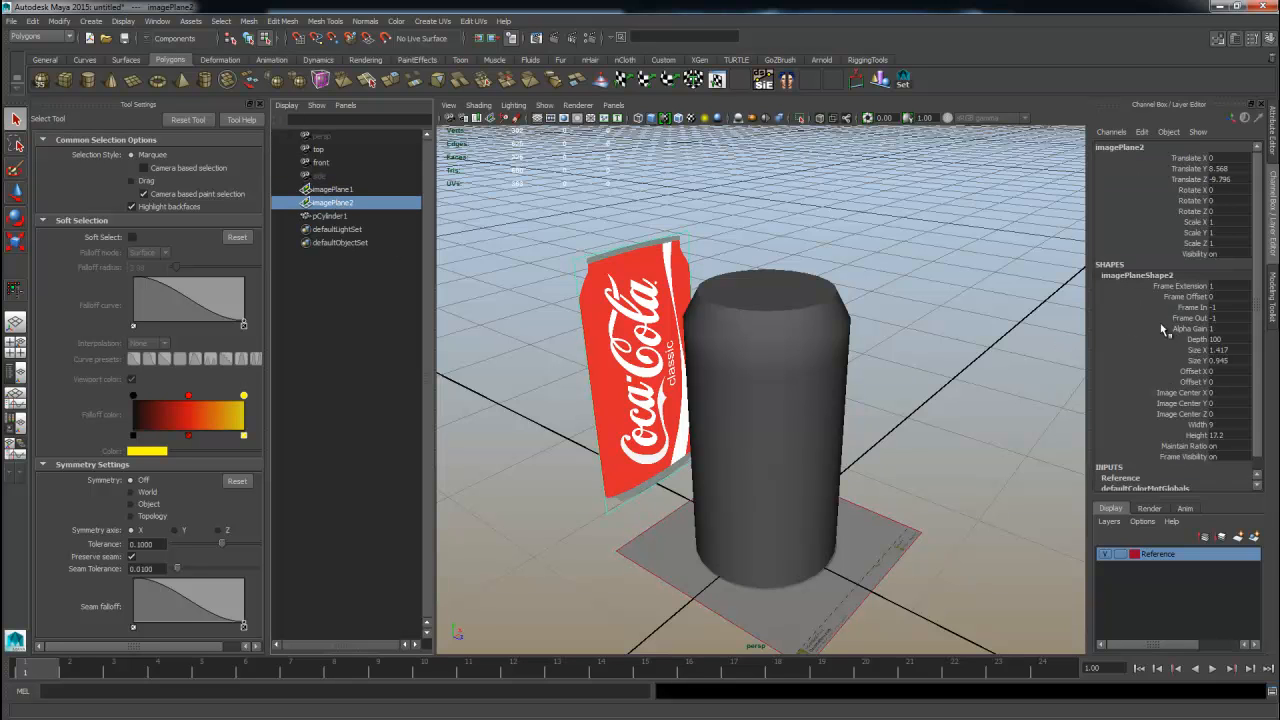
key("w")
left_click_drag(668, 373, 666, 403, "alt")
key("space")
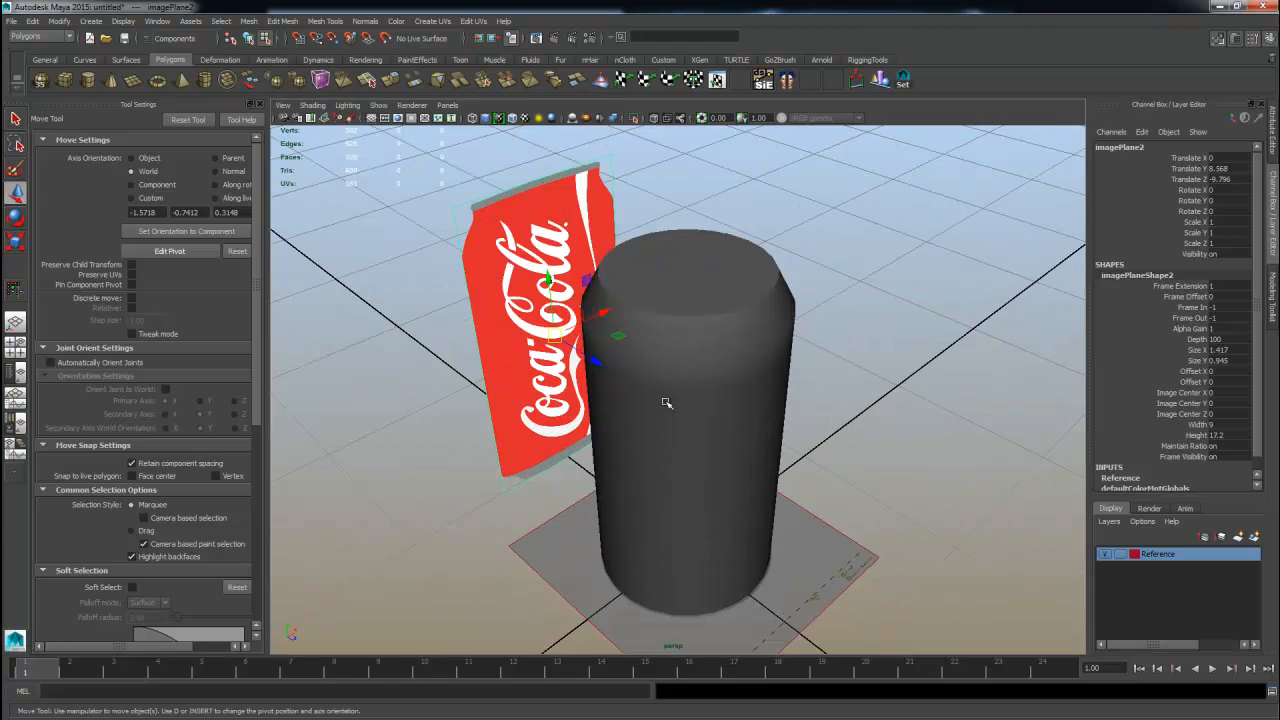
Move the front image plane sideways in the front view to center it on the cylinder, Translate X 0.064.
left_click(15, 345)
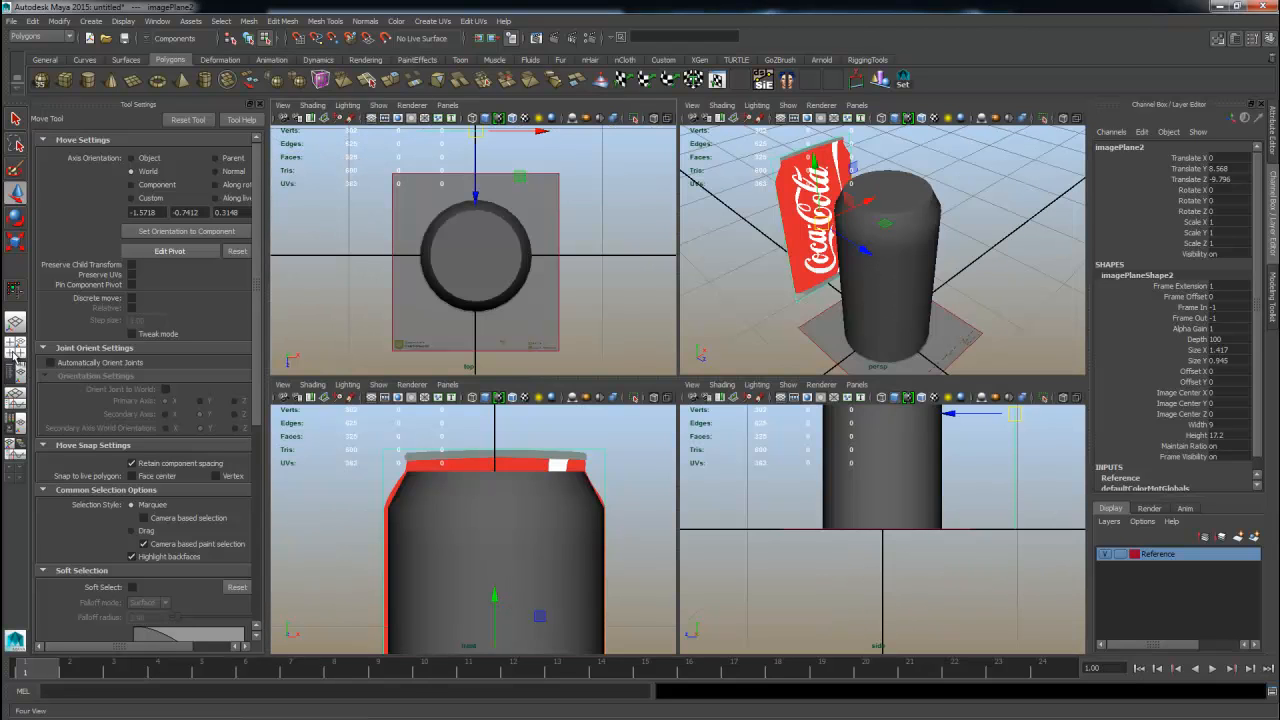
key("space")
right_click_drag(671, 514, 768, 501, "alt")
middle_click_drag(766, 477, 746, 437, "alt")
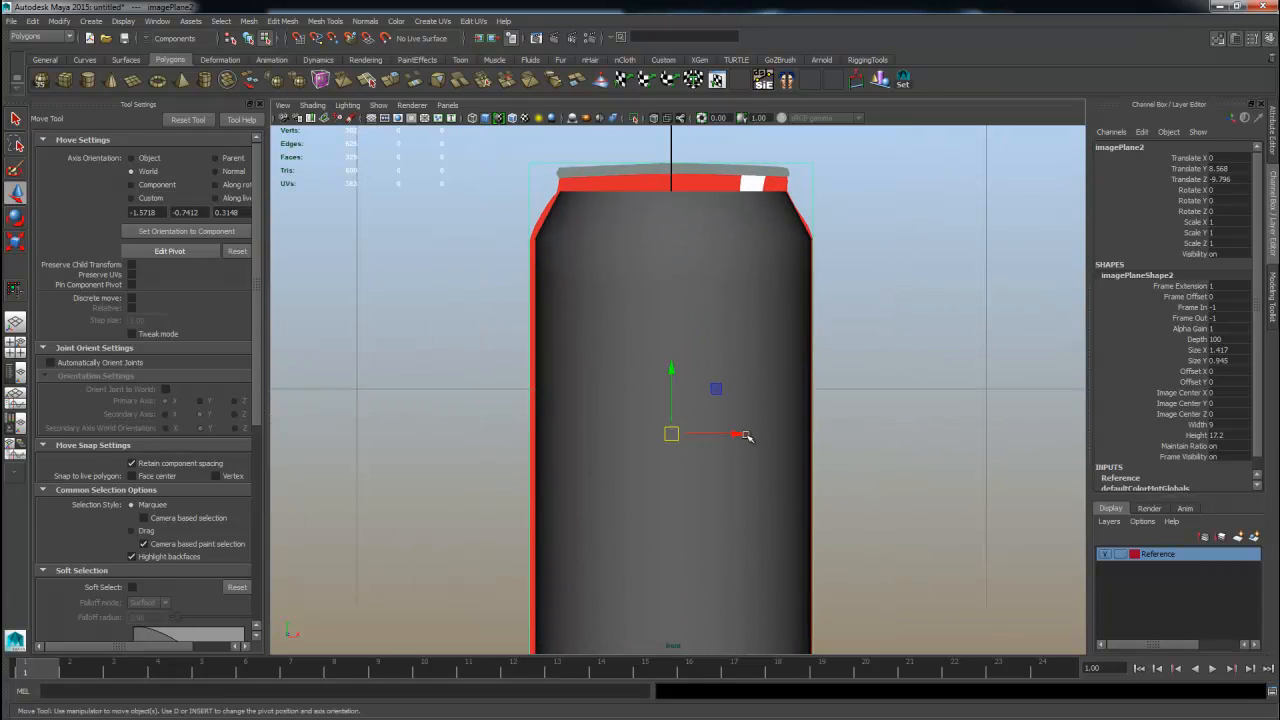
left_click_drag(738, 432, 740, 436)
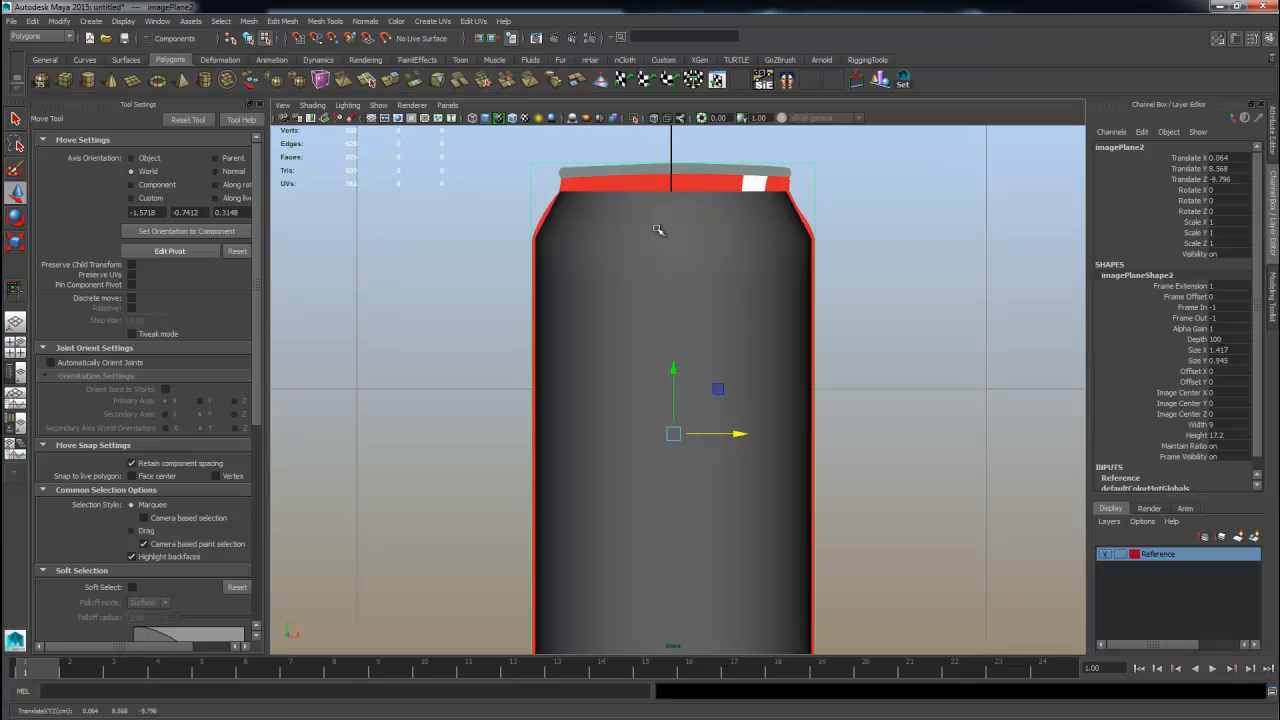
middle_click_drag(819, 457, 798, 391, "alt")
key("space")
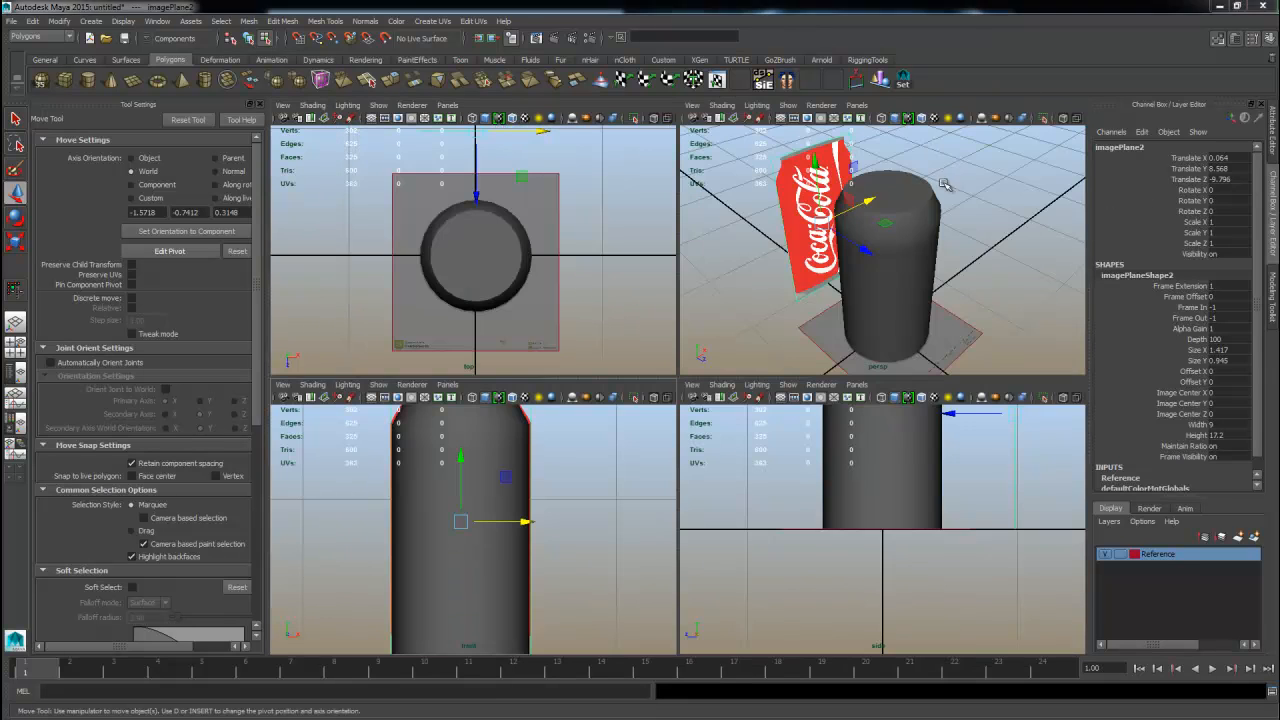
key("space")
key("space")
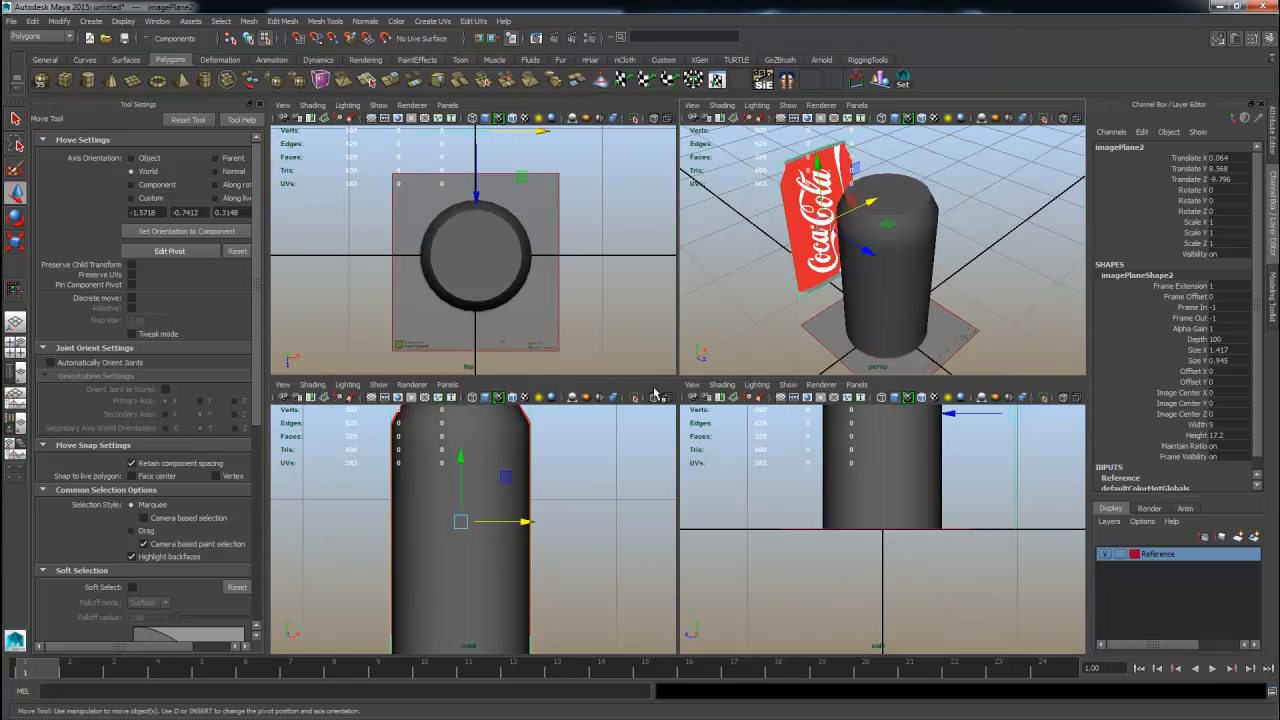
key("space")
middle_click_drag(571, 337, 580, 529, "alt")
right_click_drag(580, 529, 771, 400, "alt")
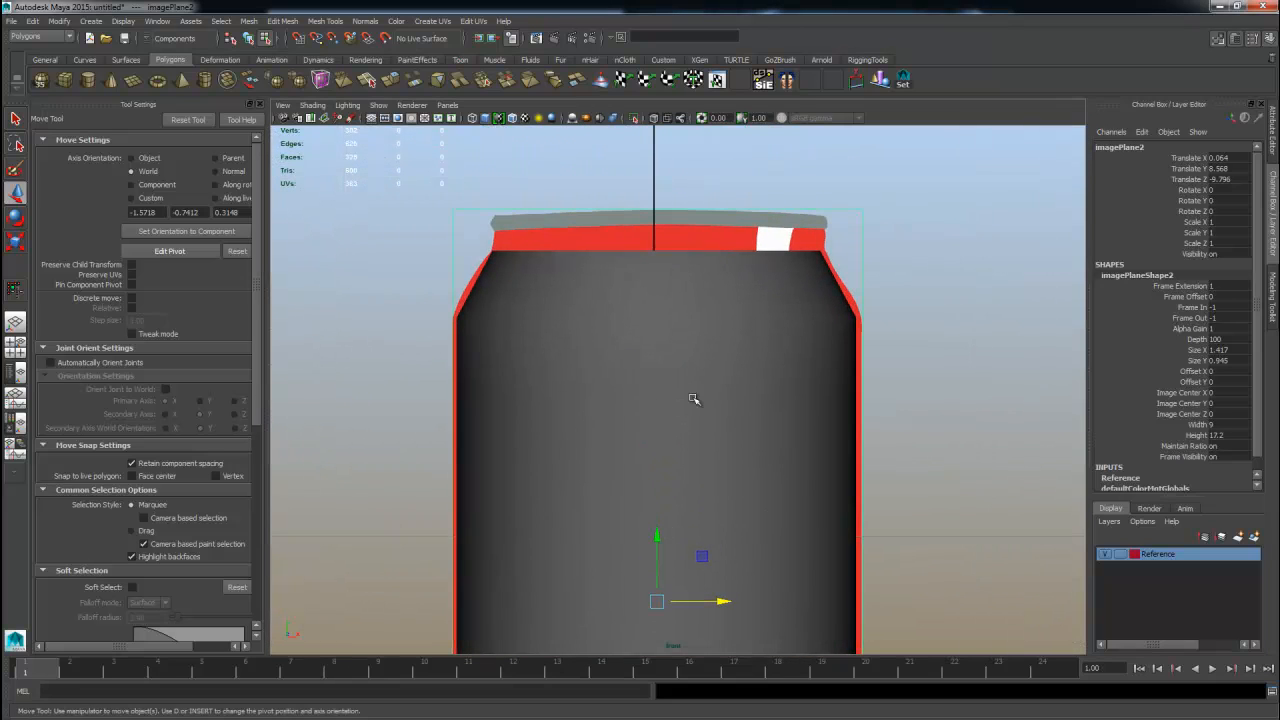
Set the Reference layer back to reference mode and select the cylinder.
left_click(1119, 554)
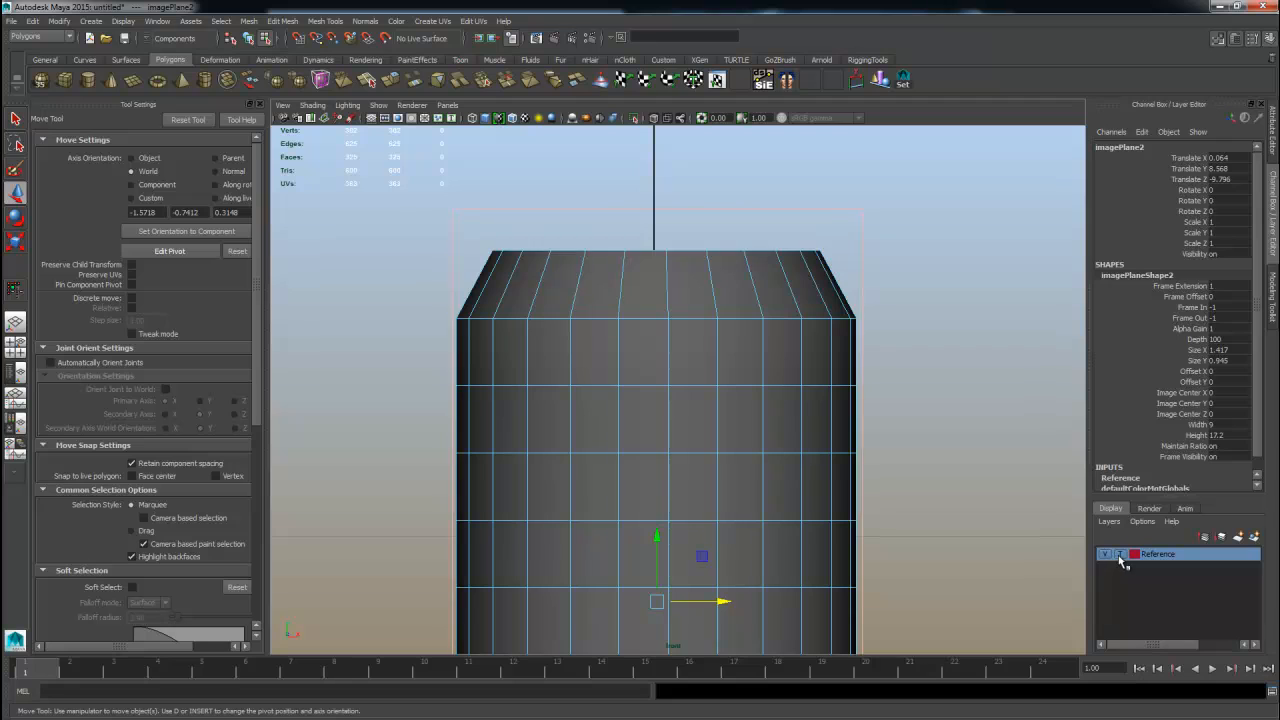
left_click(1119, 554)
left_click(989, 434)
key("F8")
left_click(757, 344)
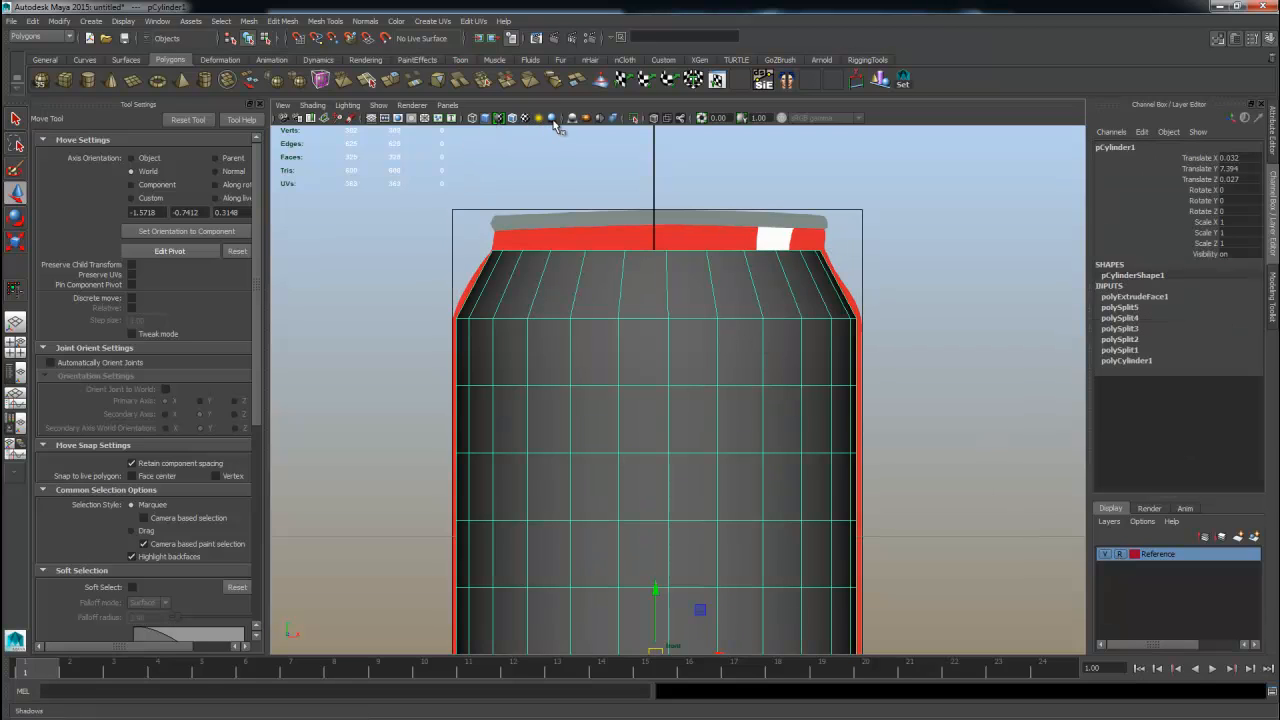
Turn on wireframe on shaded and select the ring of top faces of the cylinder.
left_click(380, 266)
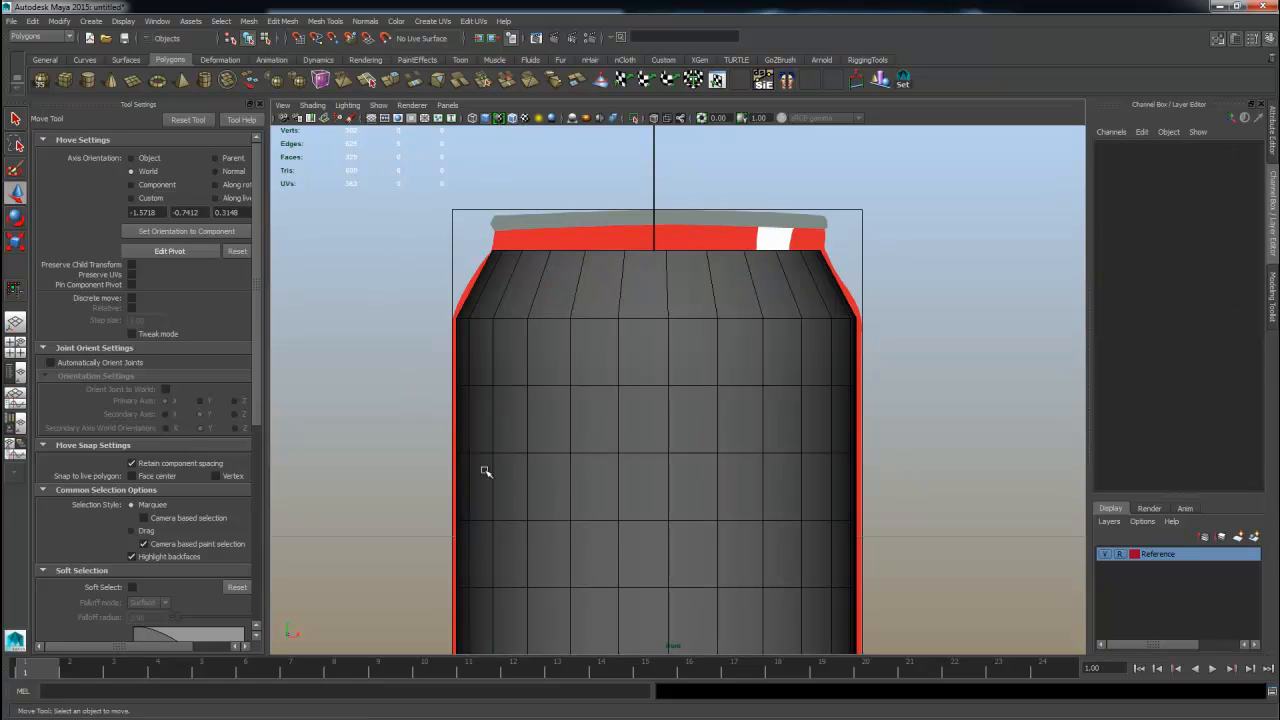
left_click(514, 119)
left_click(514, 119)
right_click_drag(615, 317, 720, 292, "alt")
middle_click_drag(720, 292, 717, 369, "alt")
left_click_drag(688, 281, 717, 323)
right_click_drag(694, 296, 681, 324)
left_click_drag(378, 214, 888, 322)
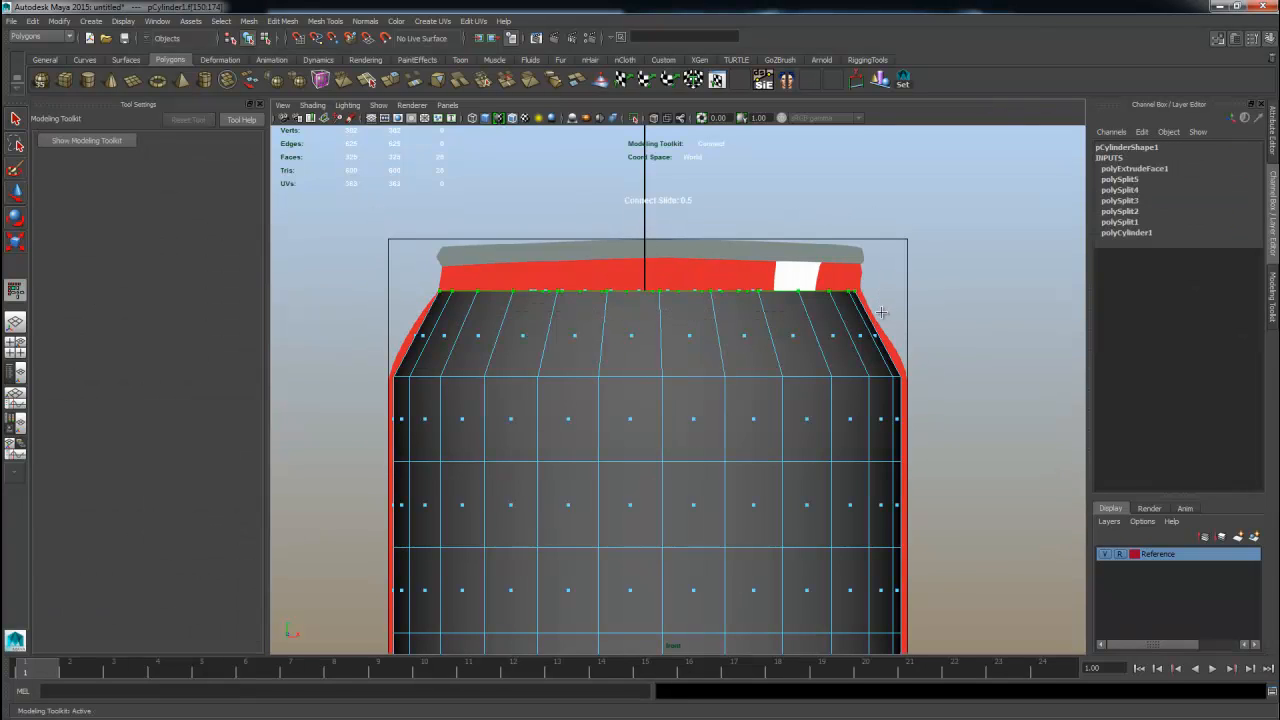
Extrude the top faces with reset settings, local Z 0.35 and offset -0.07.
left_click(1274, 290)
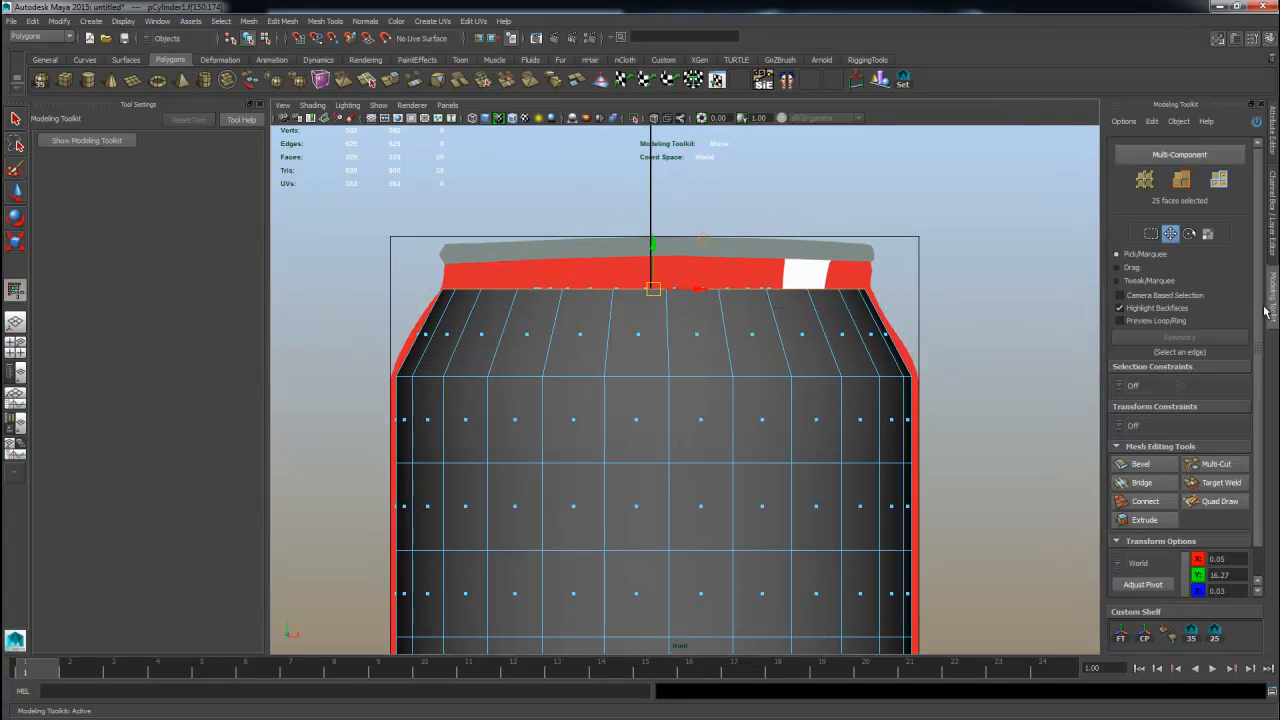
left_click(1140, 520)
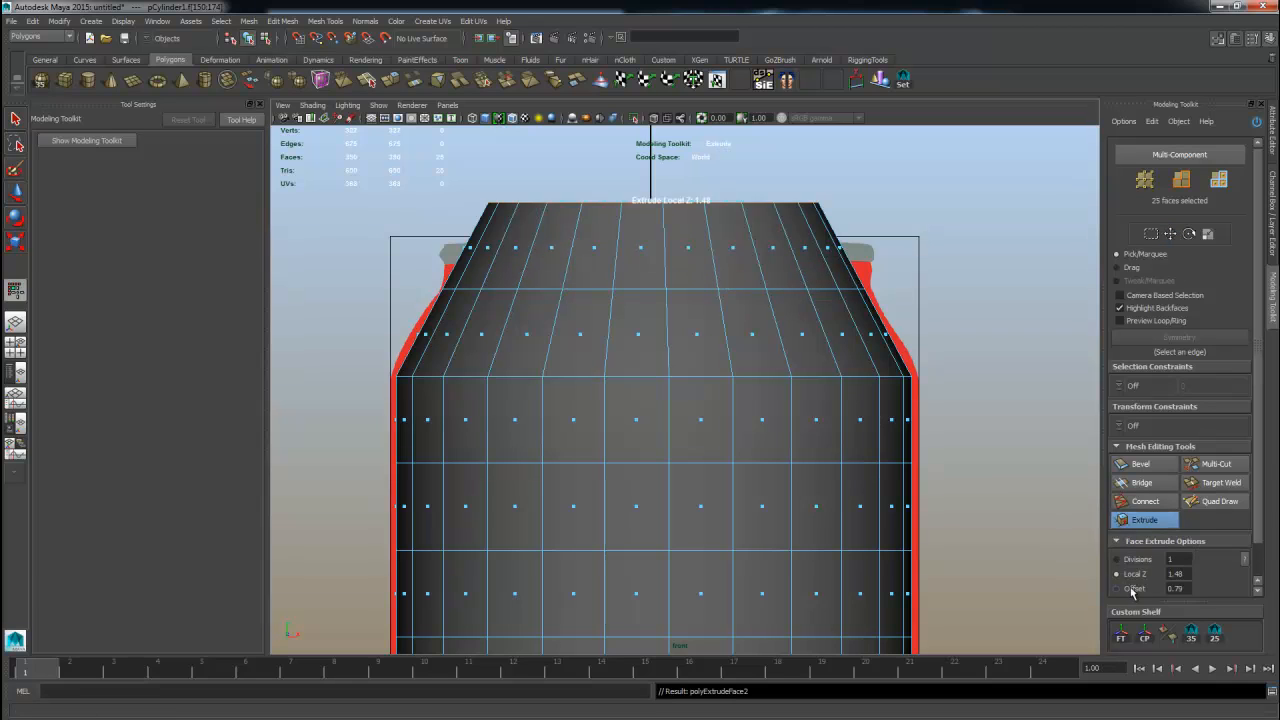
scroll(1178, 556, "down", 2)
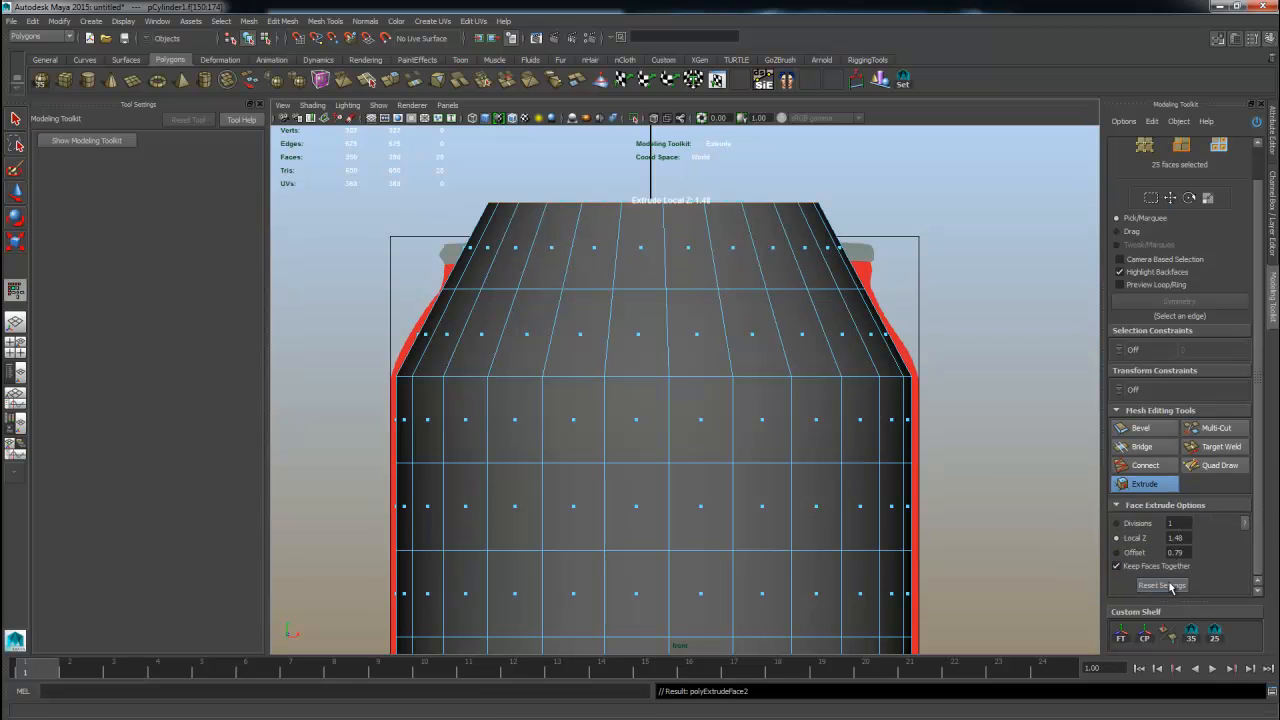
left_click(1163, 586)
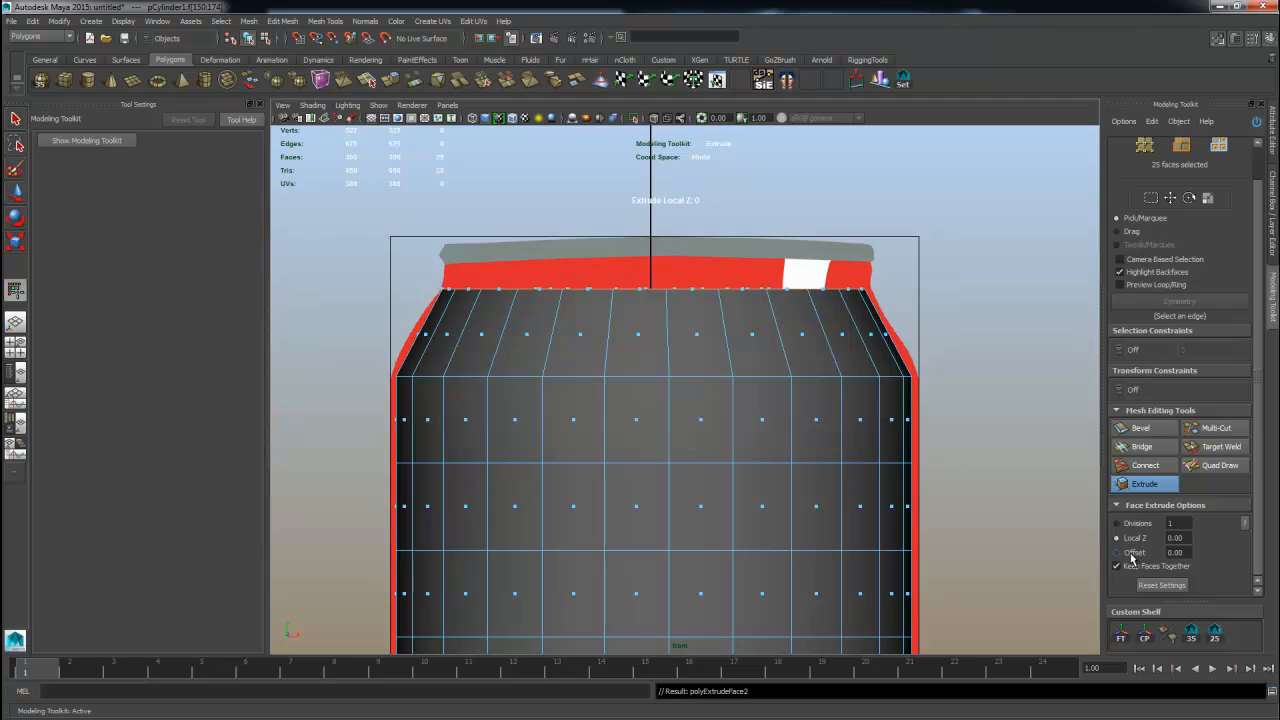
left_click_drag(724, 411, 755, 430)
right_click_drag(653, 371, 914, 490, "alt")
left_click(1131, 553)
left_click_drag(903, 443, 726, 434)
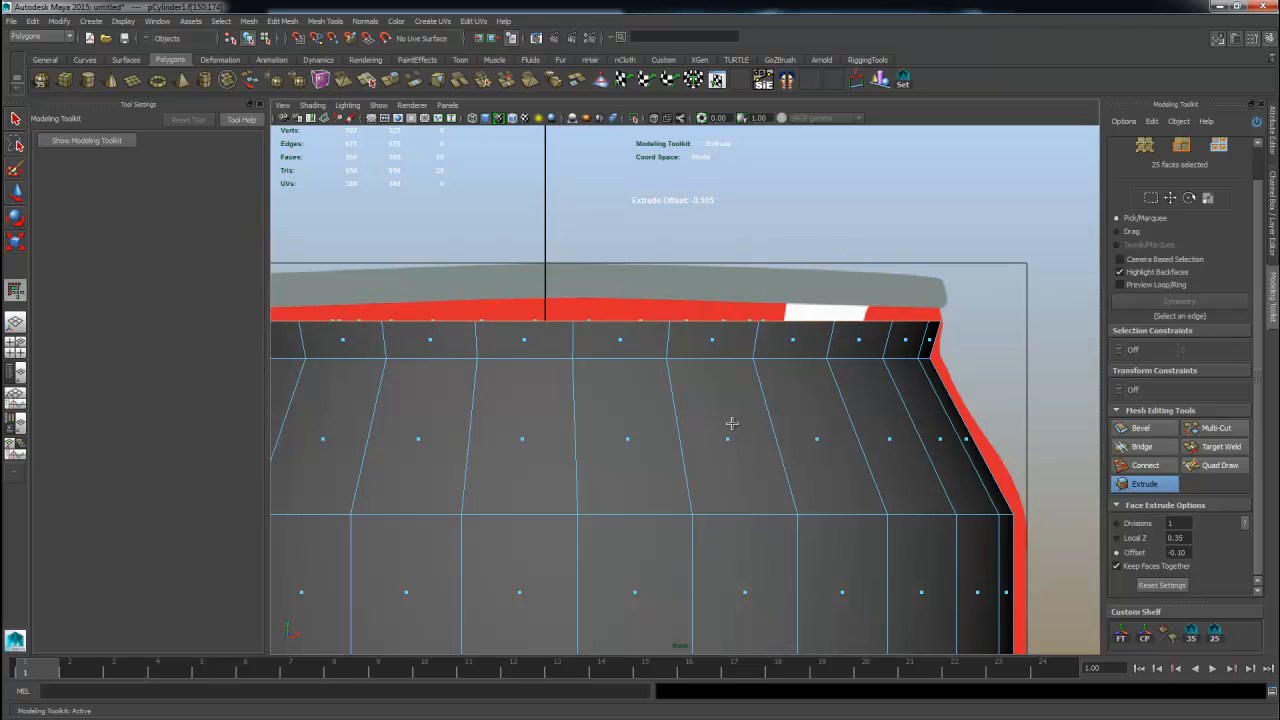
left_click_drag(732, 424, 794, 433)
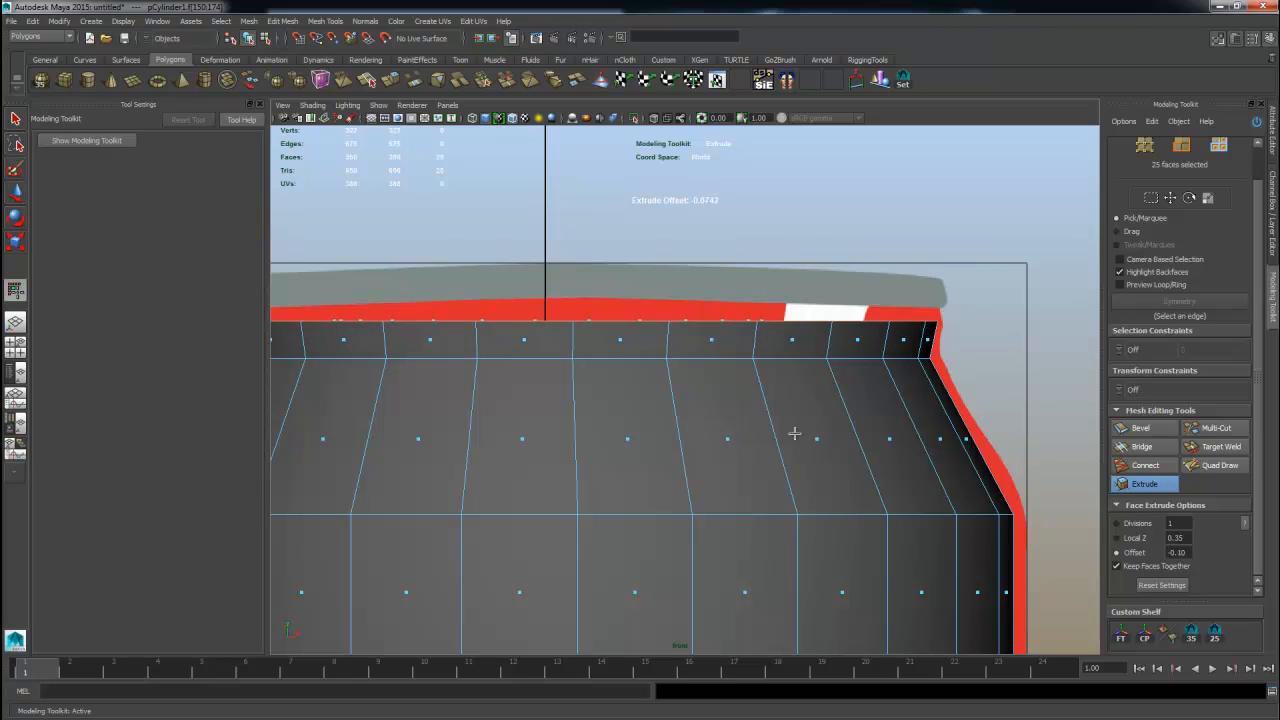
Extrude the top faces again with reset settings, local Z 0.33 and offset about 0.09.
left_click(1144, 485)
left_click(1143, 488)
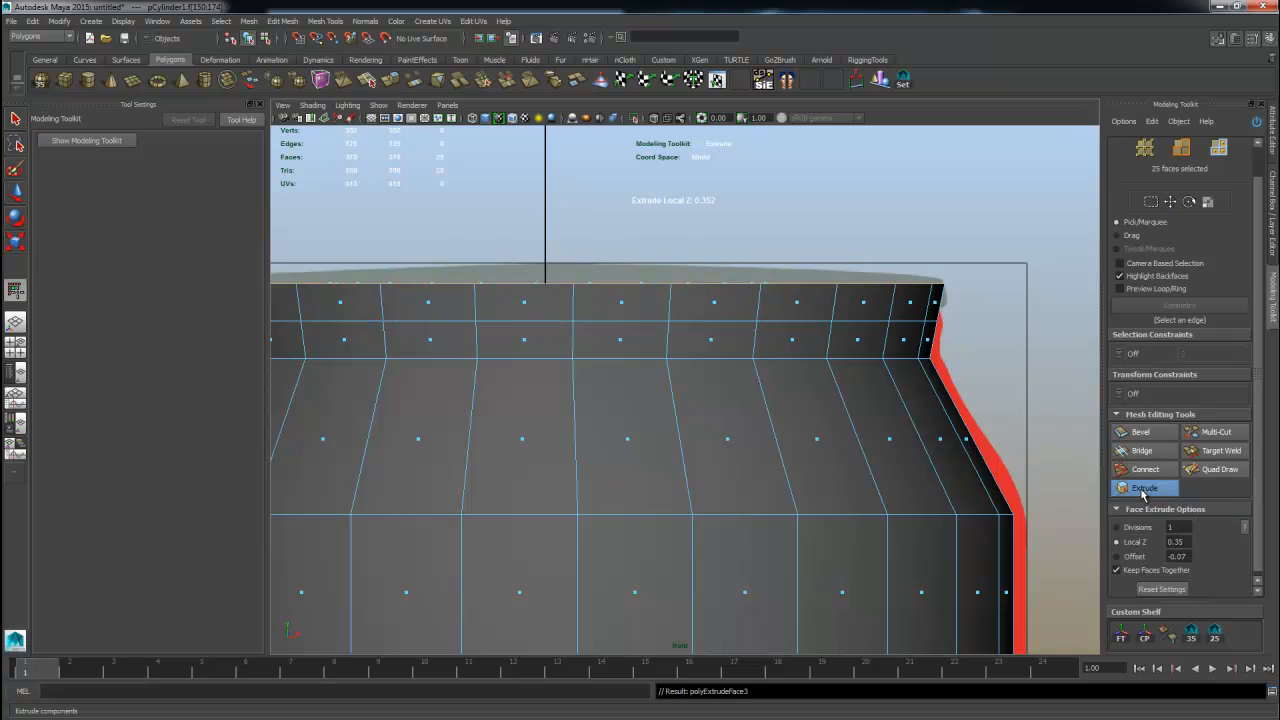
left_click(1160, 590)
left_click_drag(929, 445, 975, 481)
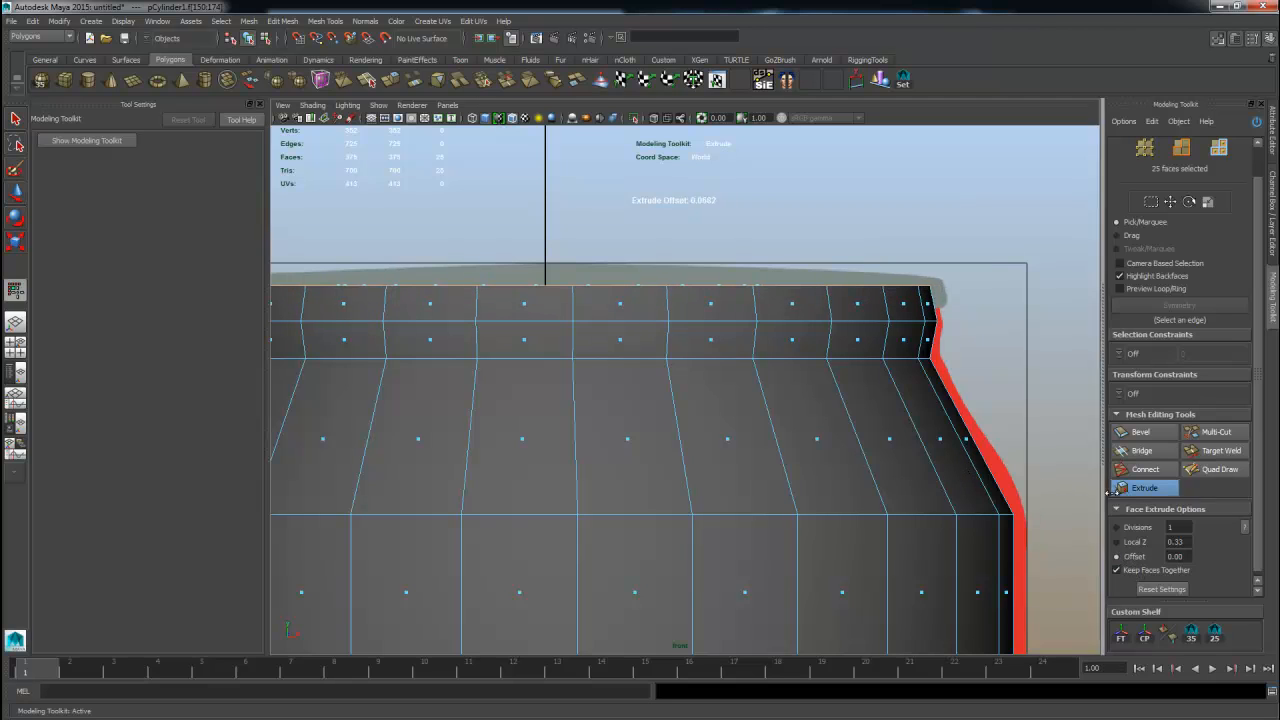
middle_click_drag(907, 467, 748, 285, "alt")
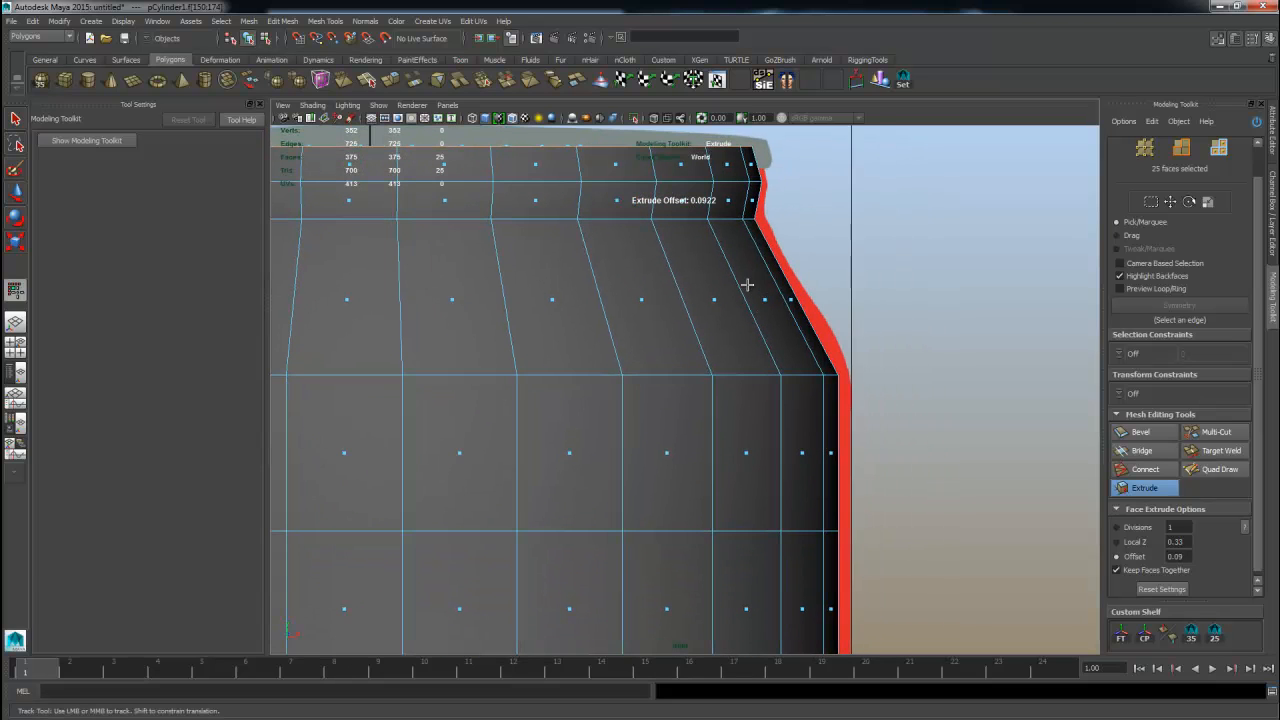
Insert an edge loop across the can's upper shoulder with Multi-Cut.
middle_click_drag(748, 348, 763, 390, "alt")
right_click_drag(778, 466, 674, 466, "alt")
middle_click_drag(579, 448, 583, 420, "alt")
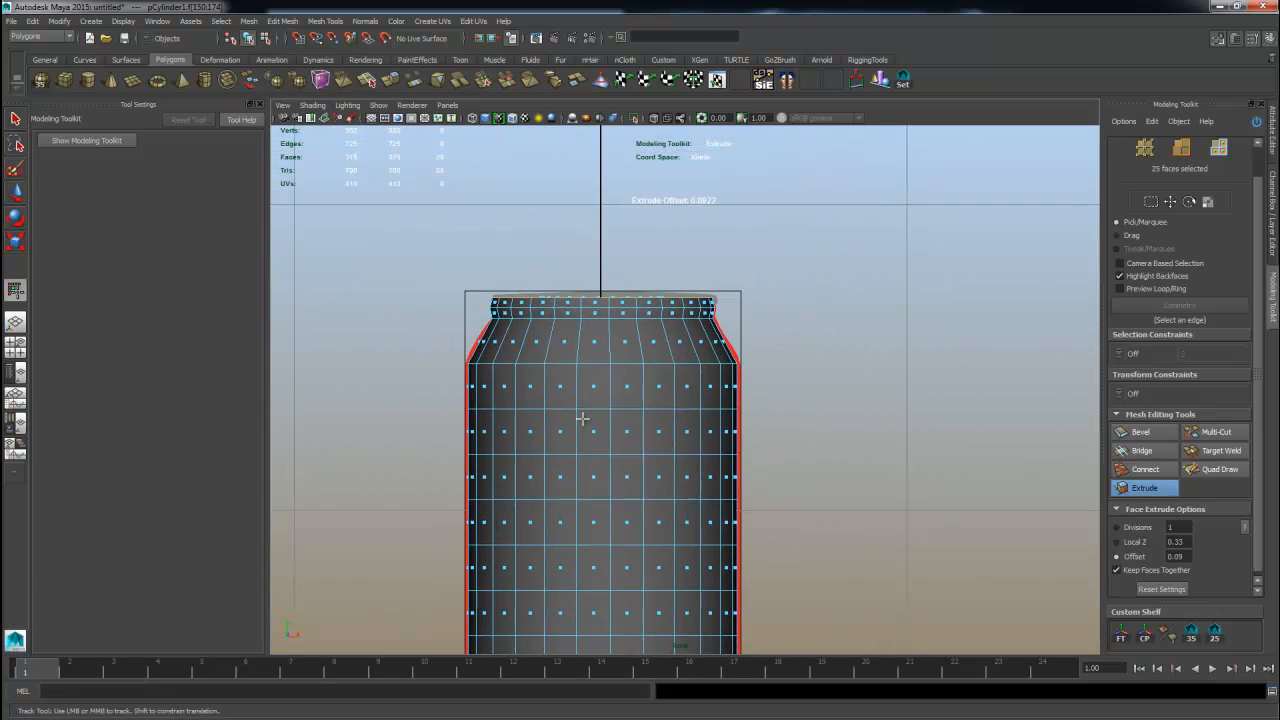
right_click_drag(583, 420, 622, 400, "alt")
middle_click_drag(614, 385, 814, 463, "alt")
right_click_drag(544, 415, 587, 415, "alt")
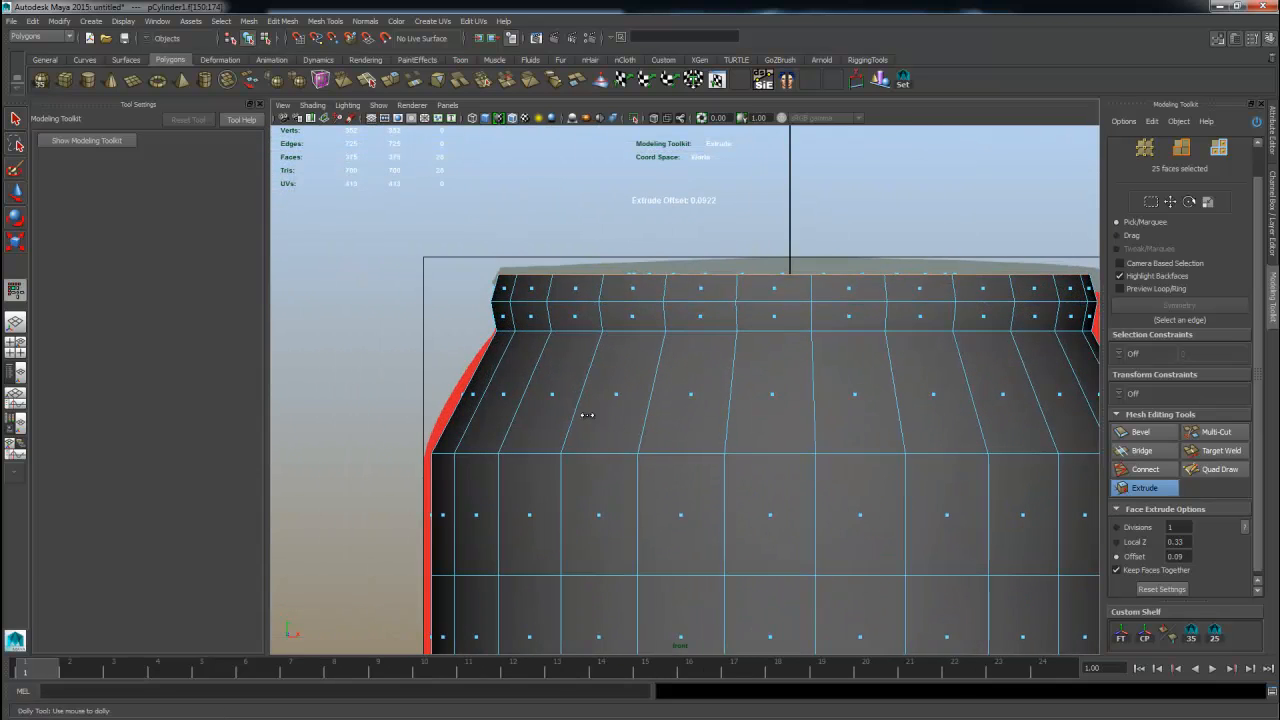
left_click(1215, 431)
left_click(483, 393, "ctrl")
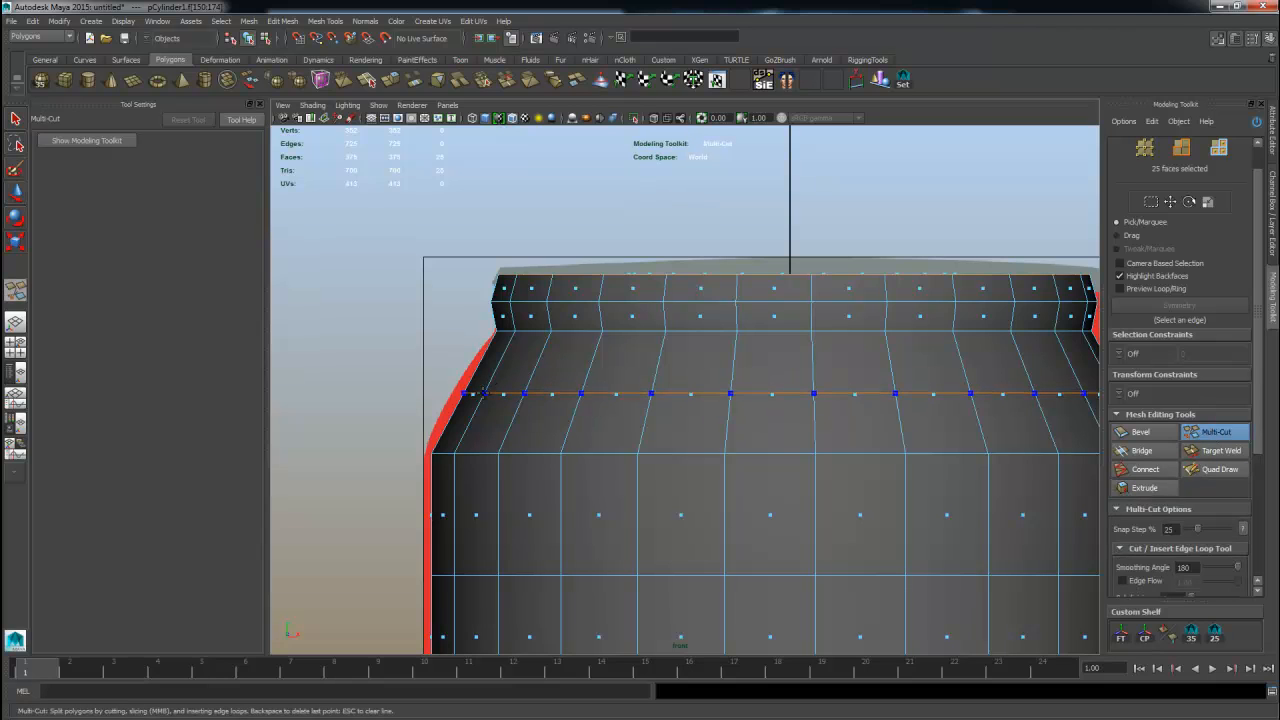
key("q")
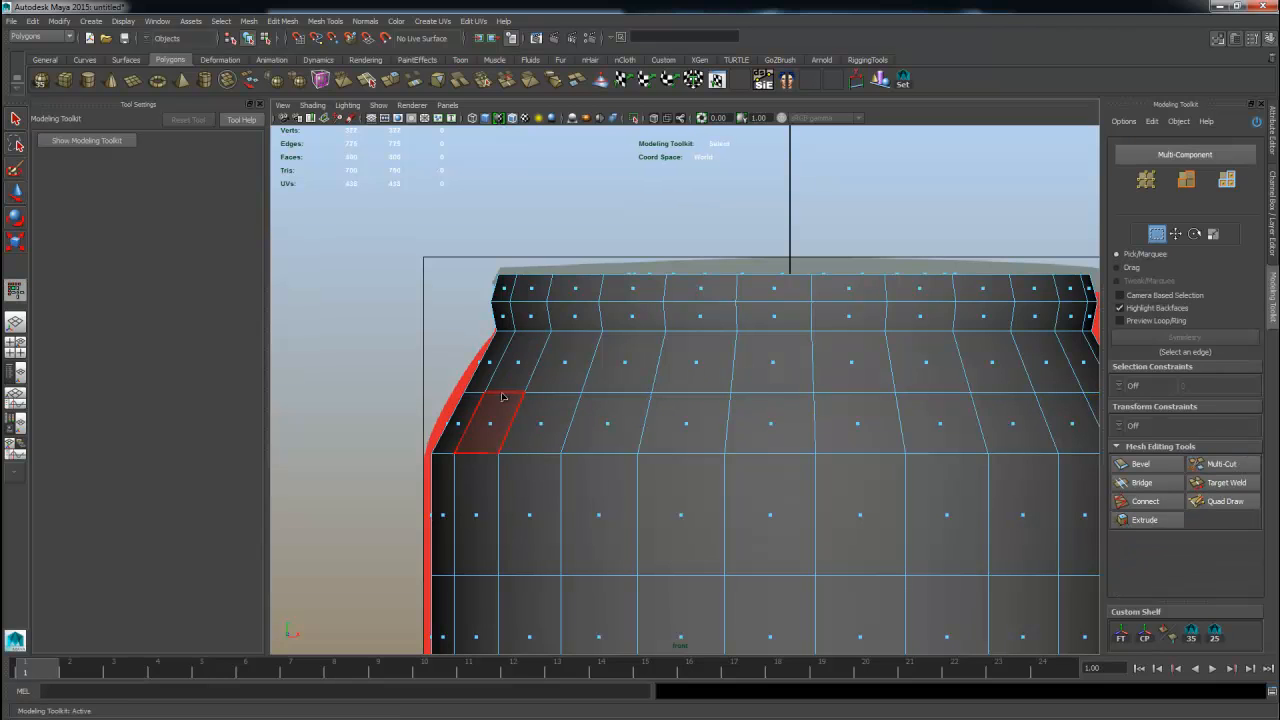
Select the new shoulder edge loop and nudge it slightly upward with the Move tool.
right_click_drag(505, 398, 507, 396)
double_click(507, 394)
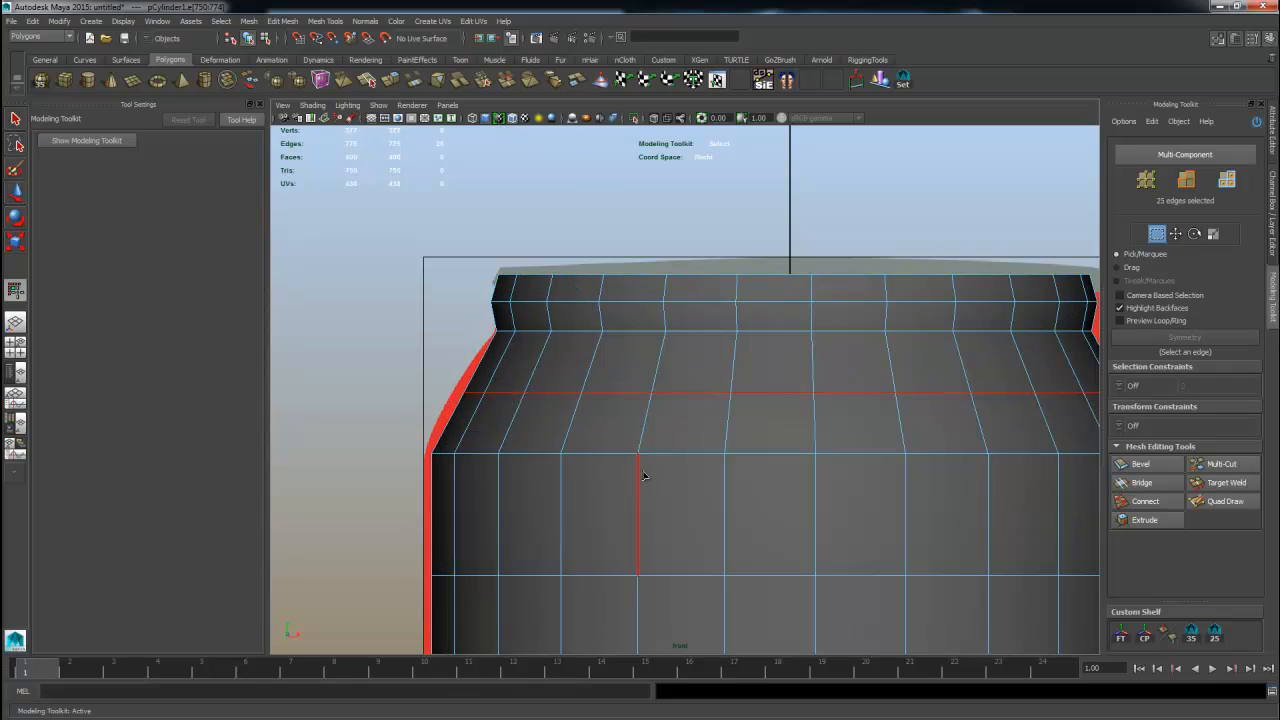
key("w")
middle_click_drag(543, 477, 543, 471)
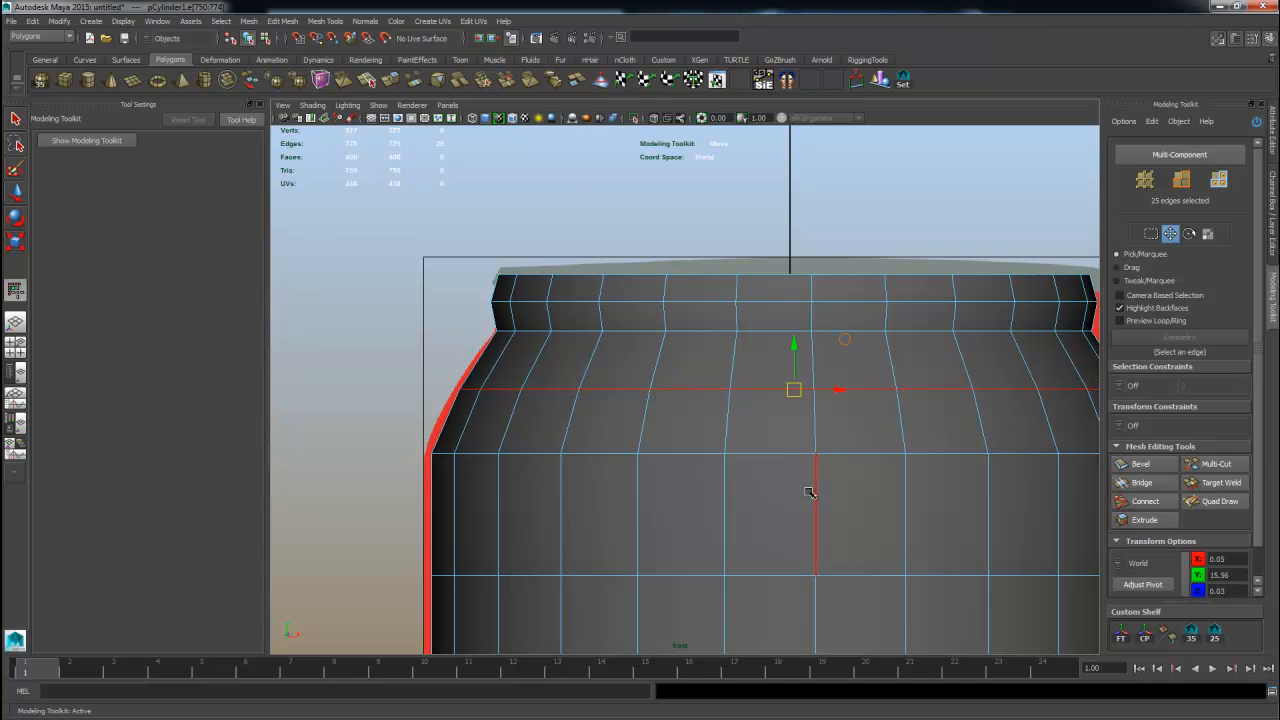
middle_click_drag(808, 489, 543, 451, "alt")
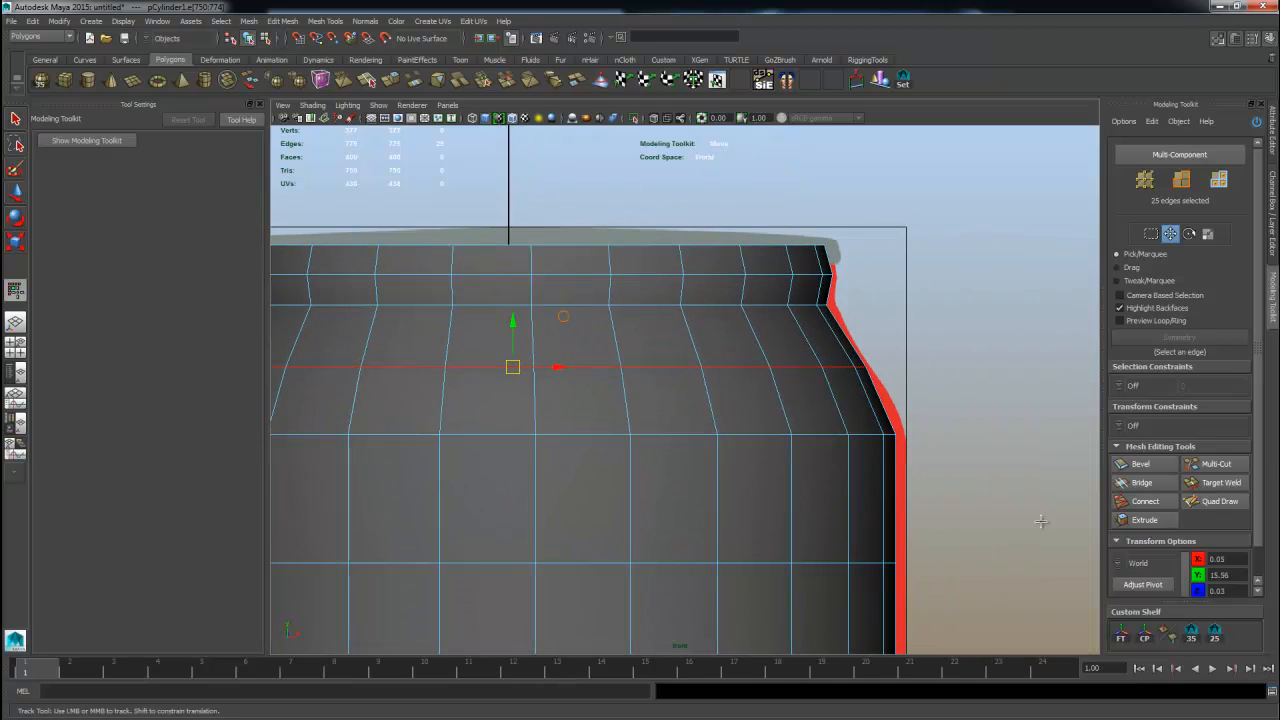
Insert a second edge loop lower on the shoulder with Multi-Cut.
left_click(1216, 463)
left_click(877, 421, "ctrl")
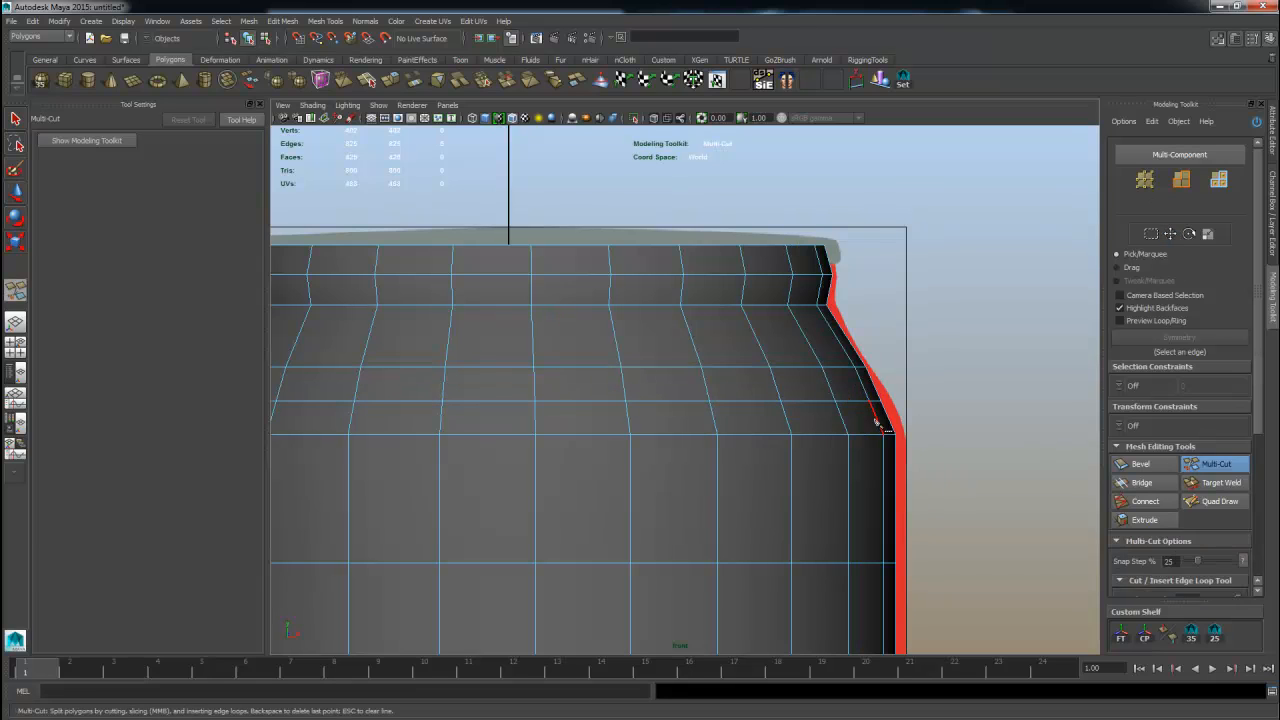
key("w")
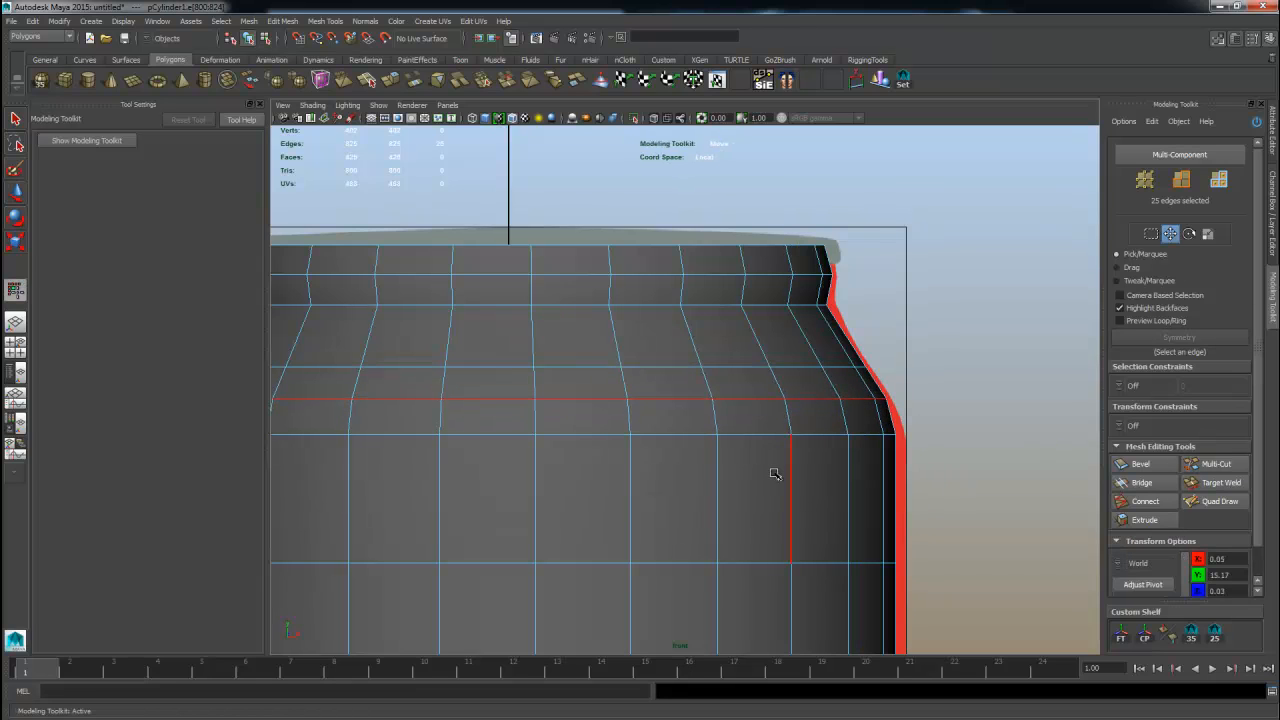
left_click(1216, 463)
key("w")
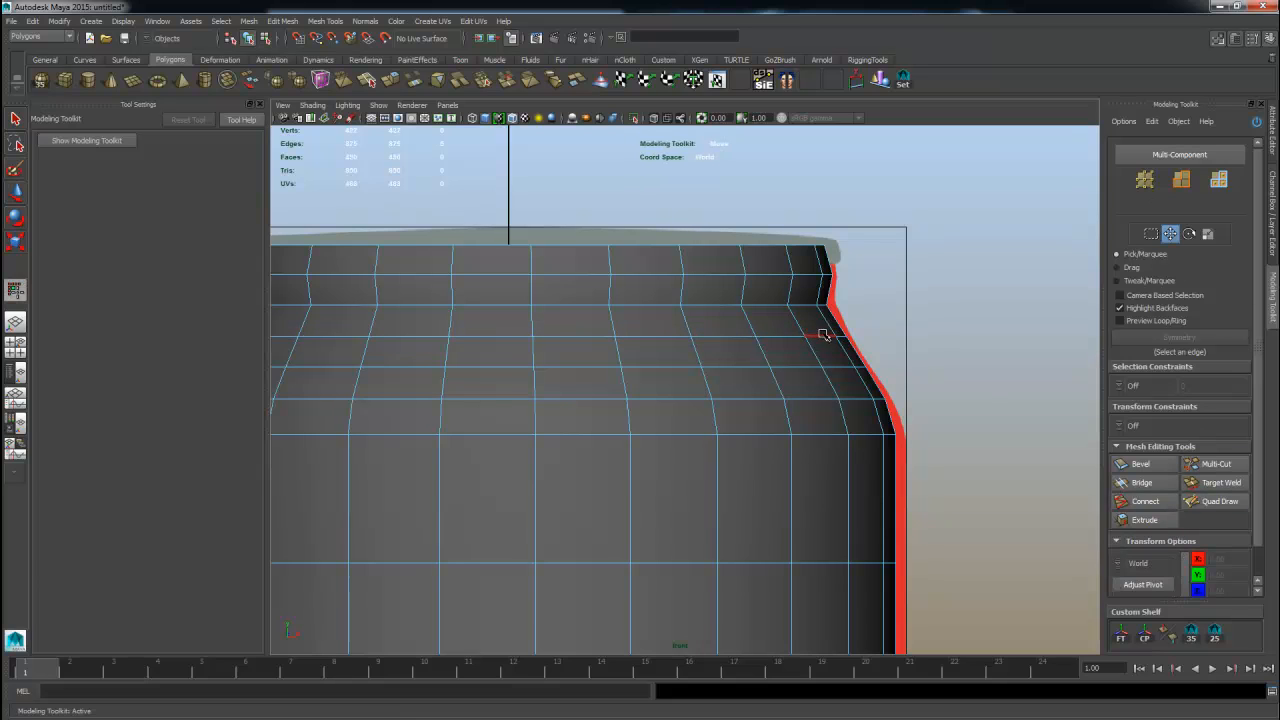
Select the three top edge loops of the rim and switch to the Scale tool.
double_click(822, 334)
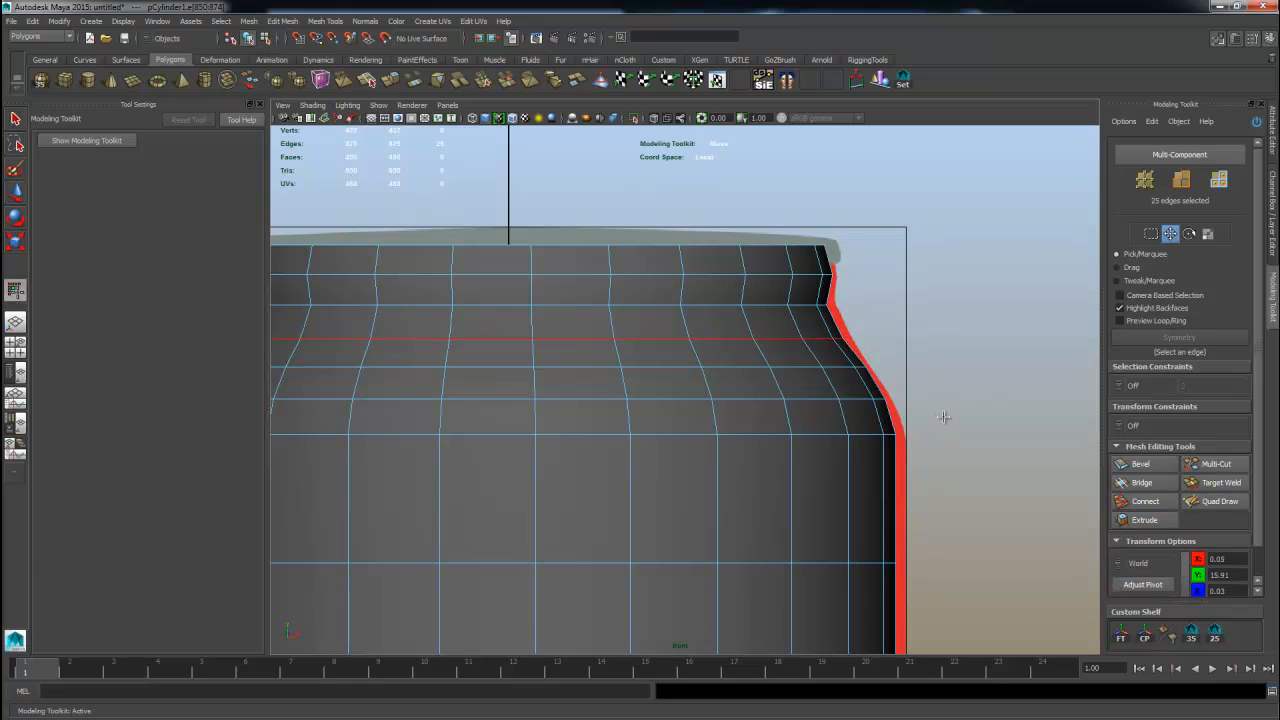
double_click(805, 306)
double_click(812, 277, "shift")
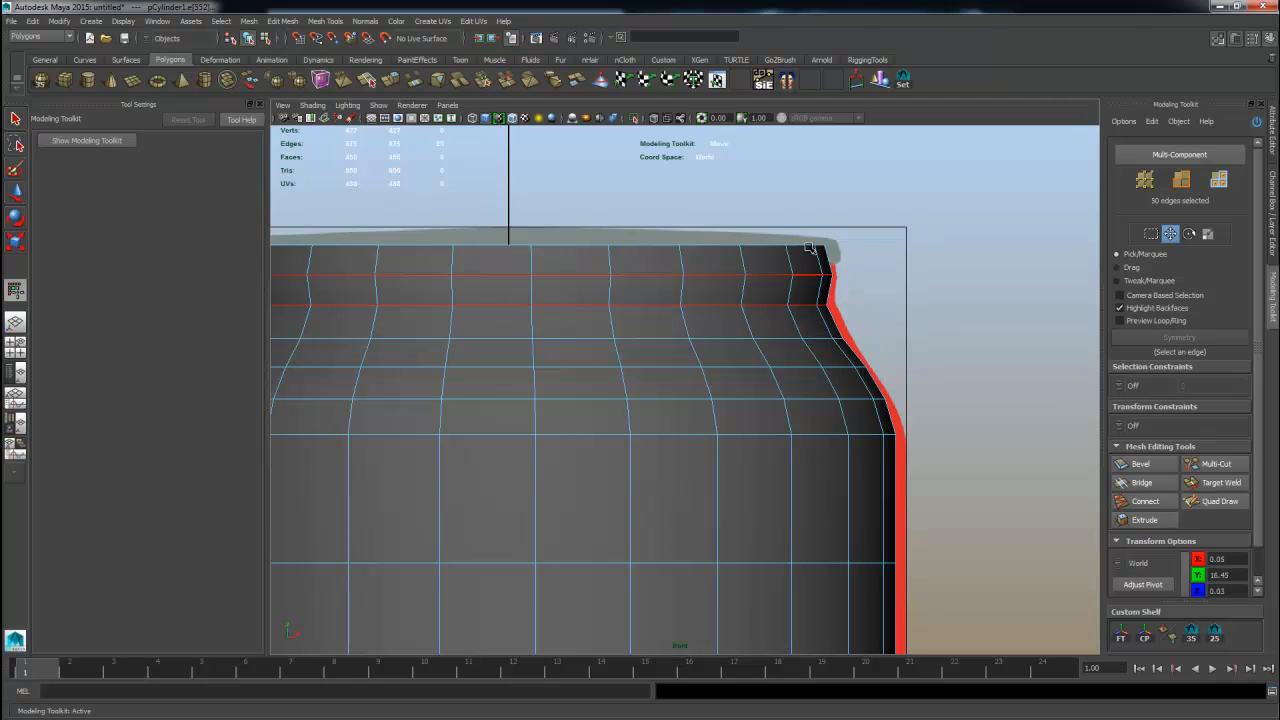
double_click(810, 246, "shift")
key("r")
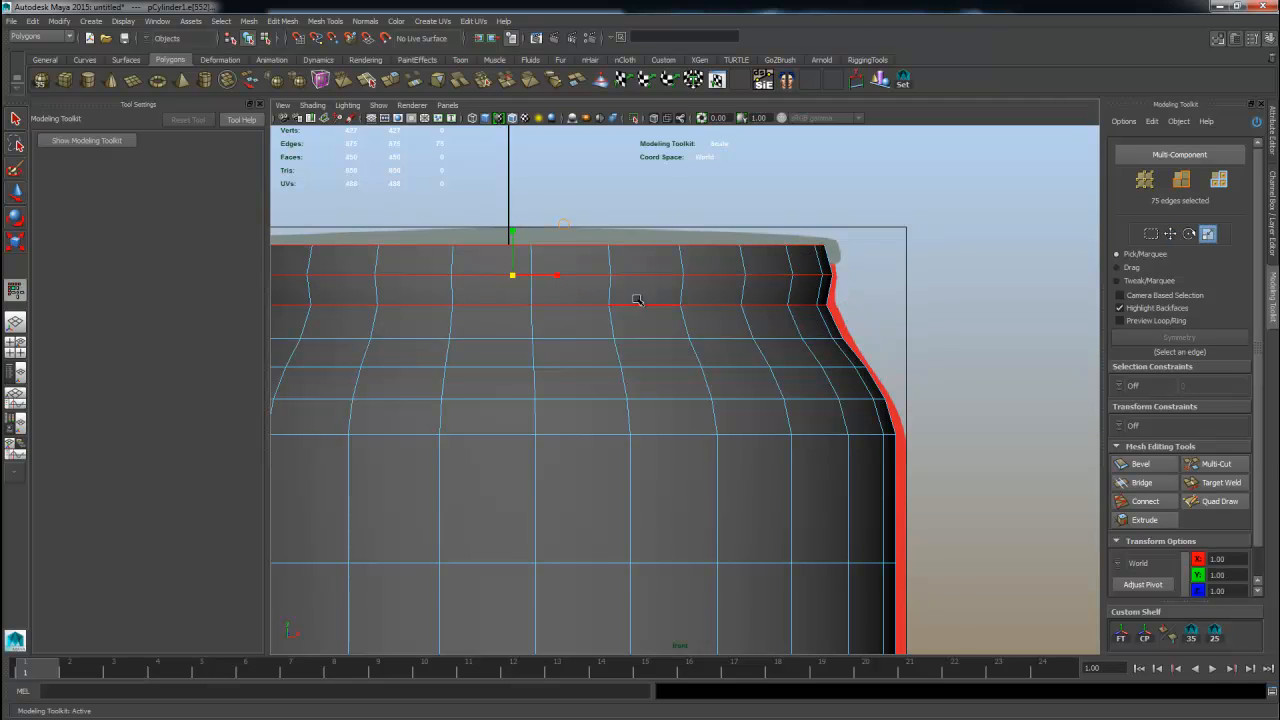
middle_click_drag(529, 282, 582, 302, "alt")
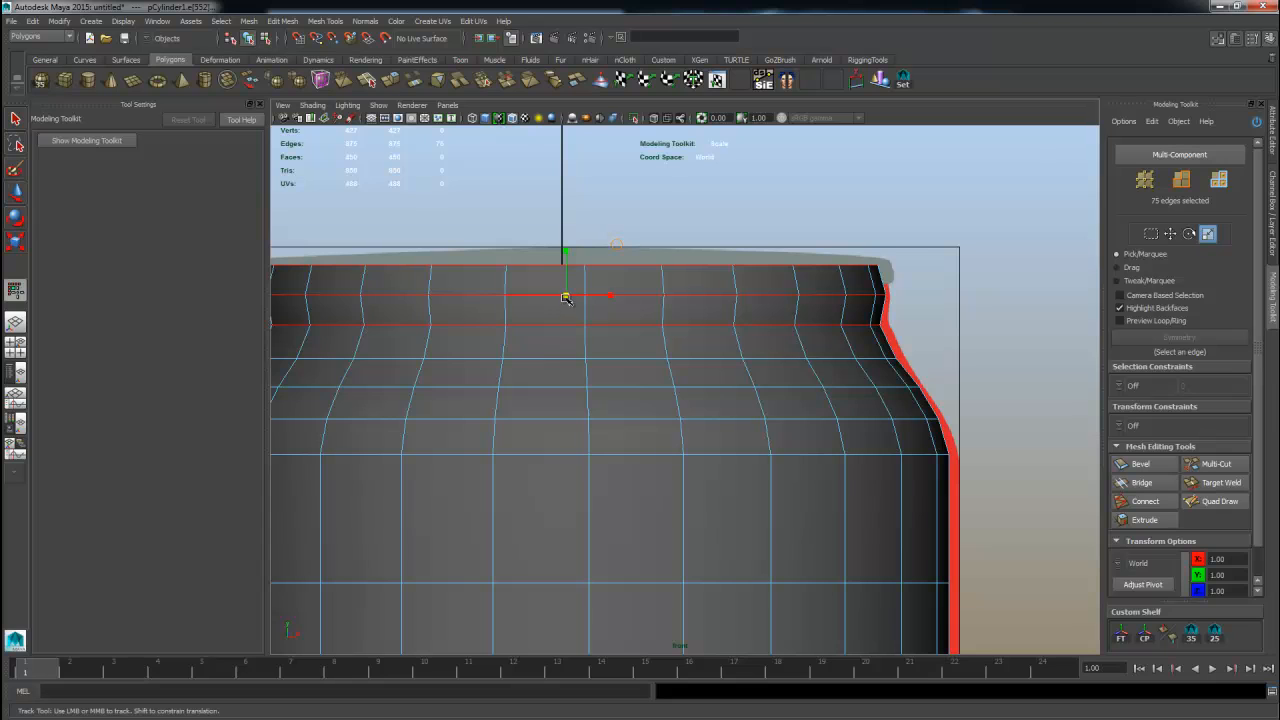
key("ctrl+z")
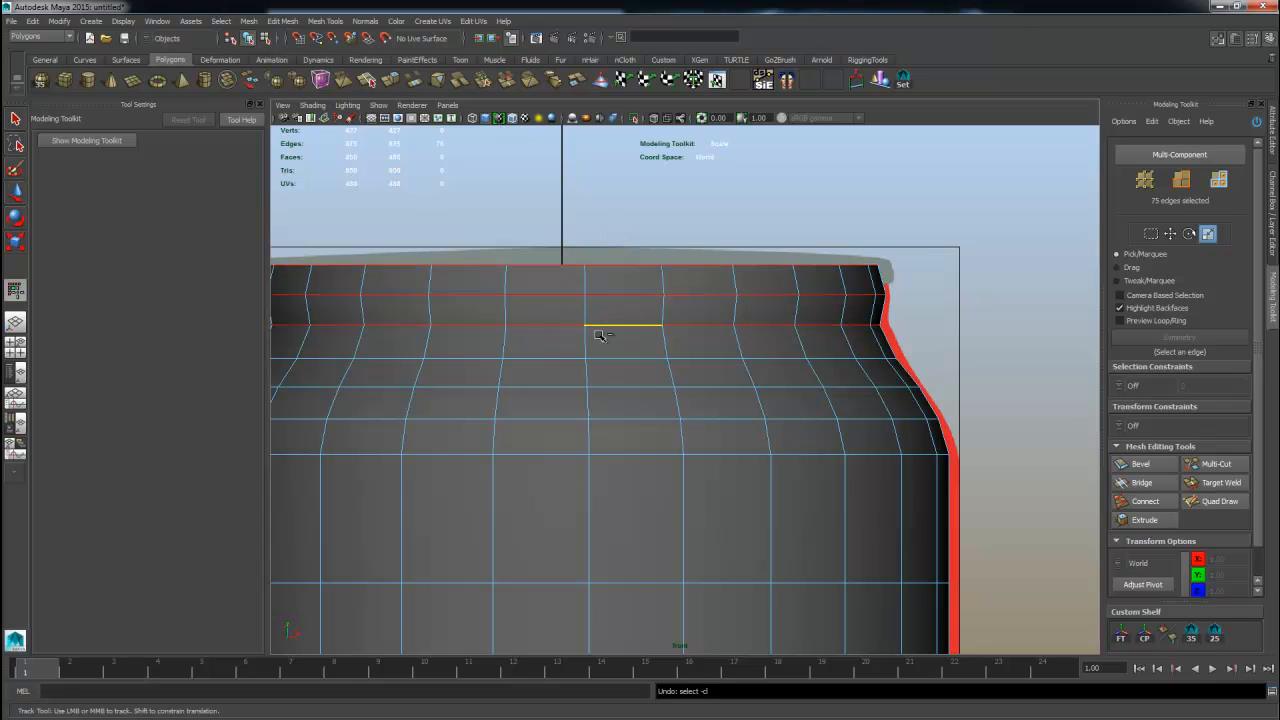
Inspect the selected rim loops in the perspective view.
key("space")
key("space")
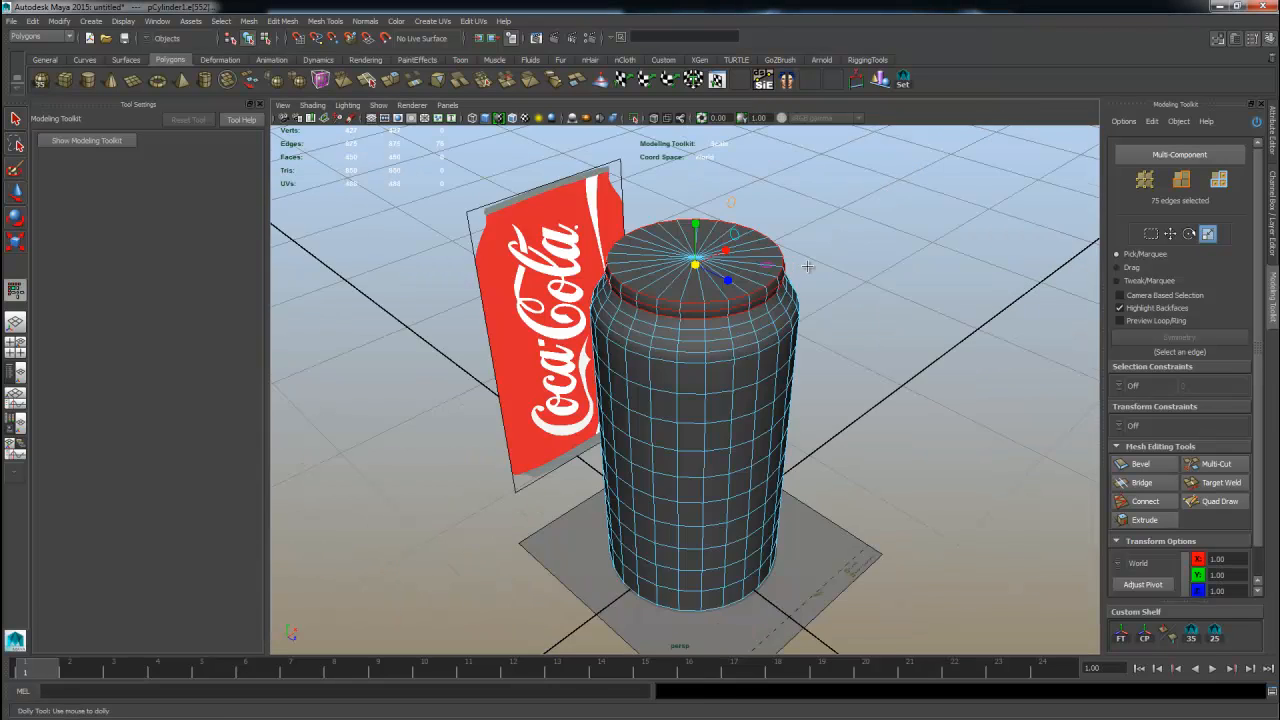
scroll(753, 232, "up", 6)
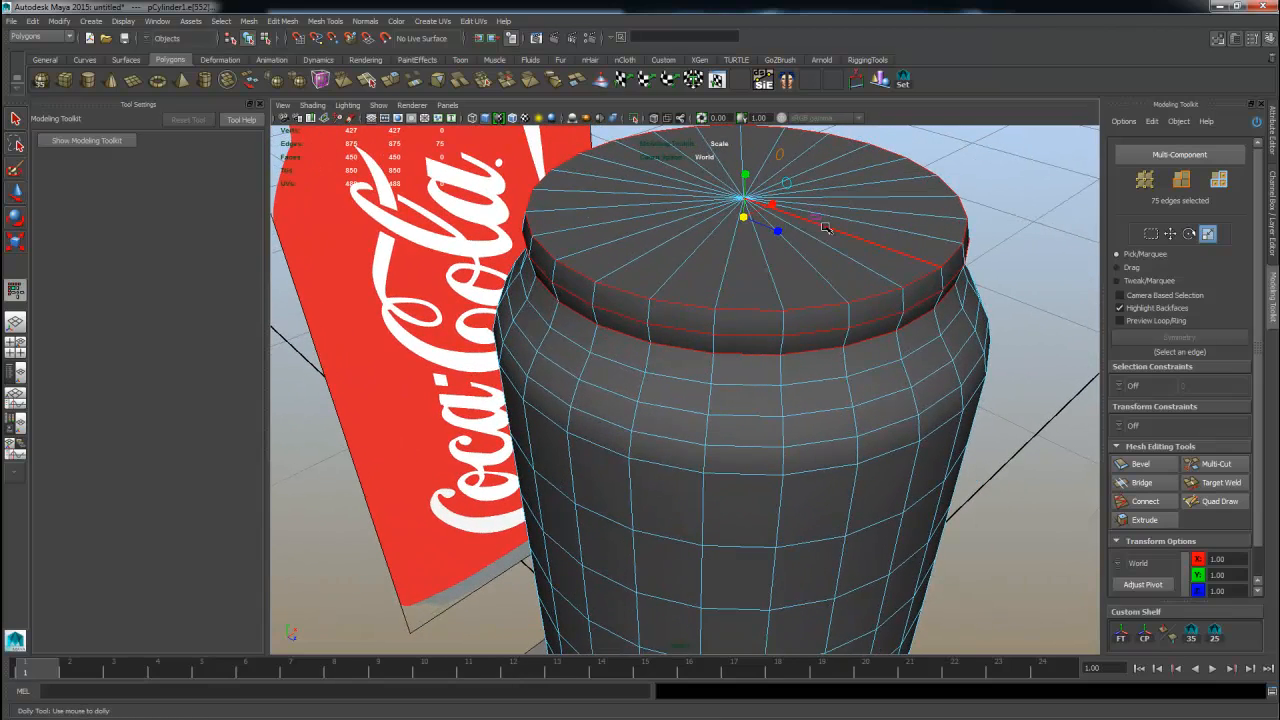
left_click_drag(800, 222, 755, 248, "alt")
left_click(834, 251)
key("ctrl+z")
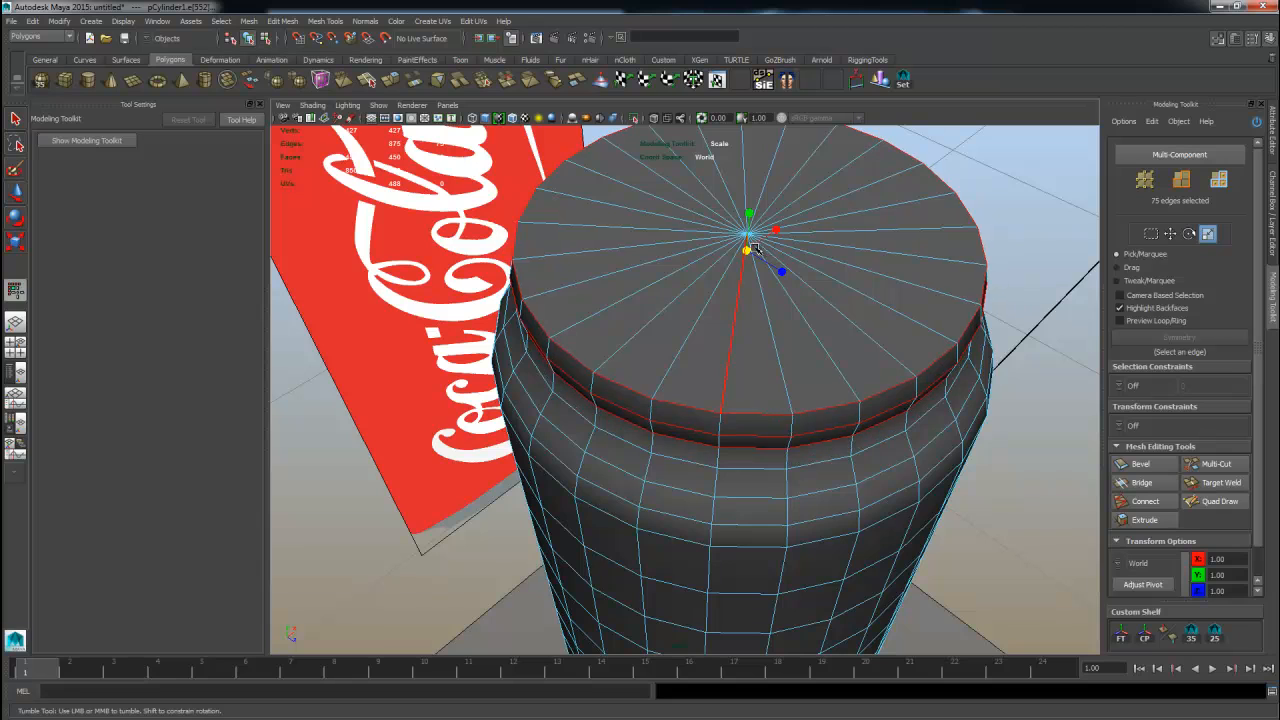
key("space")
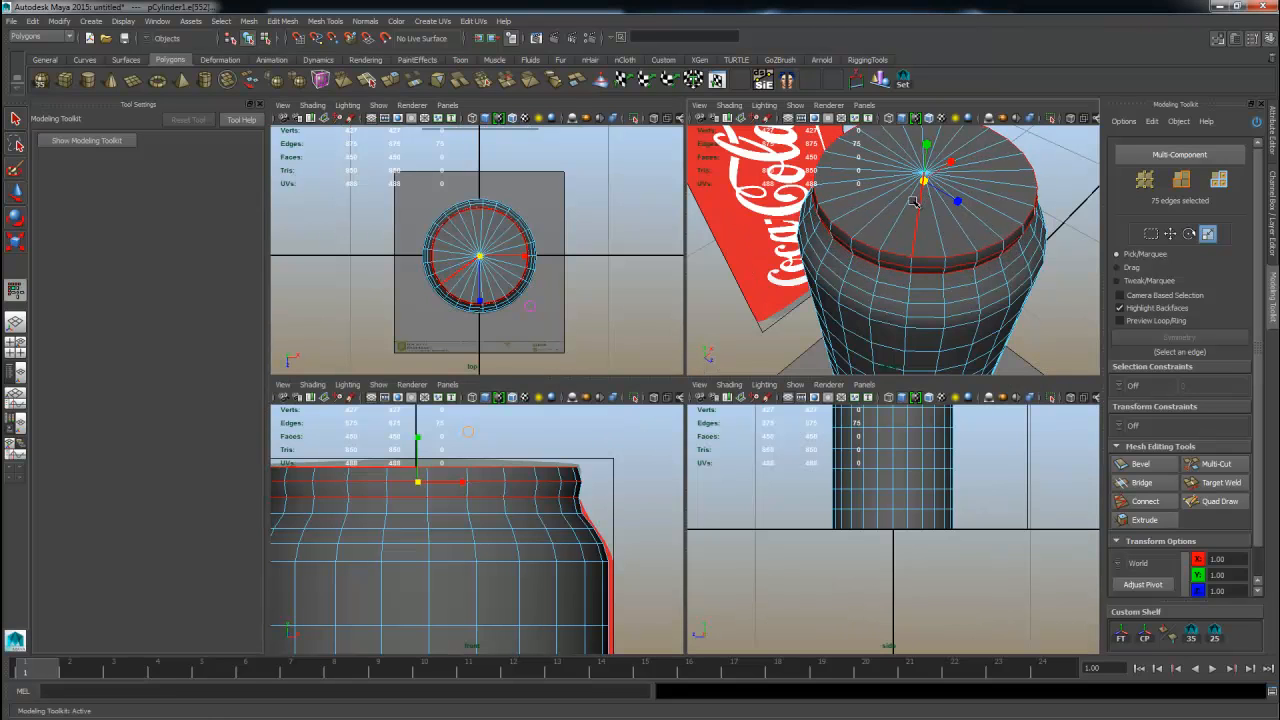
middle_click_drag(917, 202, 917, 204)
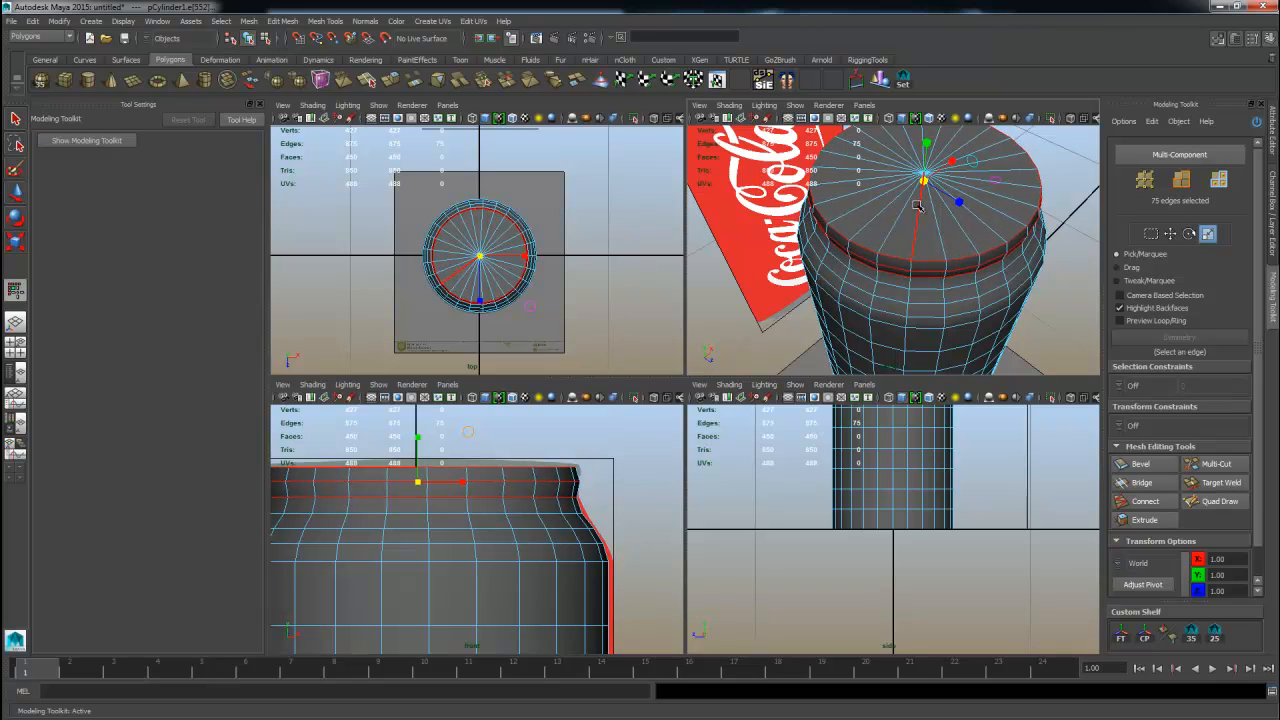
left_click_drag(925, 309, 934, 218, "alt")
key("F8")
key("F8")
middle_click_drag(951, 252, 909, 323, "alt")
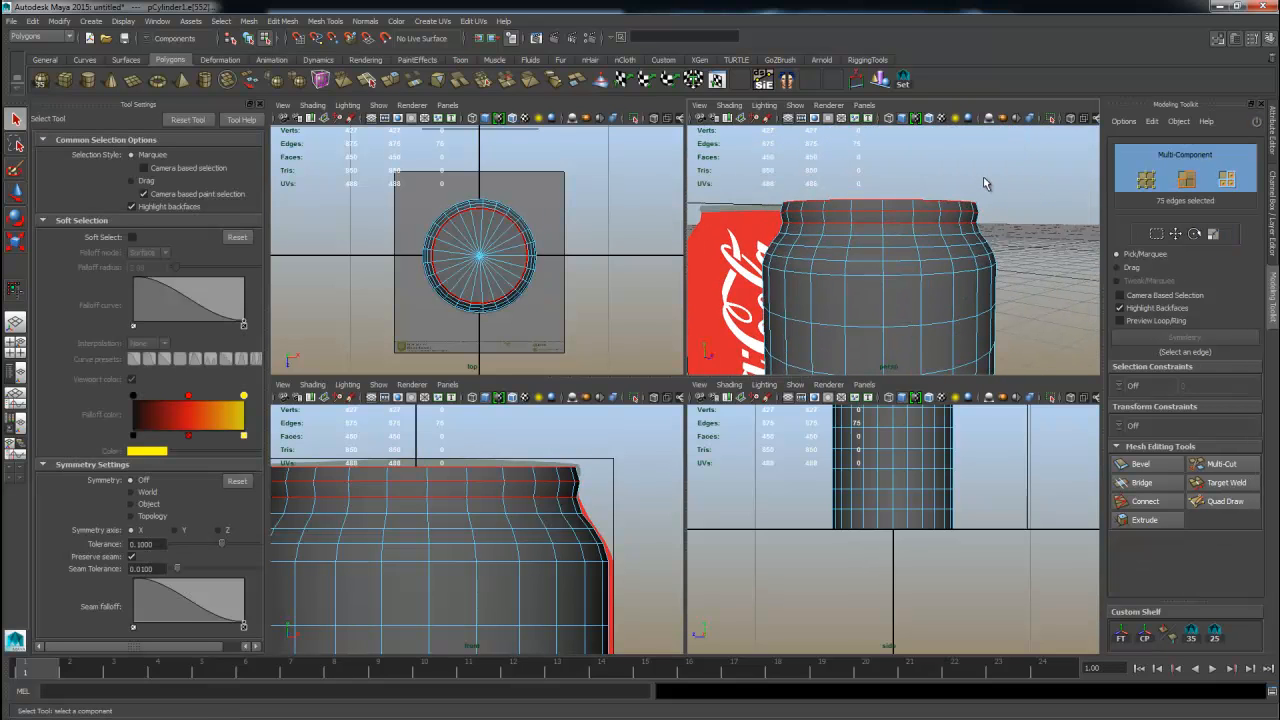
left_click(984, 179)
left_click_drag(800, 255, 858, 274, "alt")
key("F8")
left_click_drag(1000, 210, 848, 295, "alt")
left_click(563, 278)
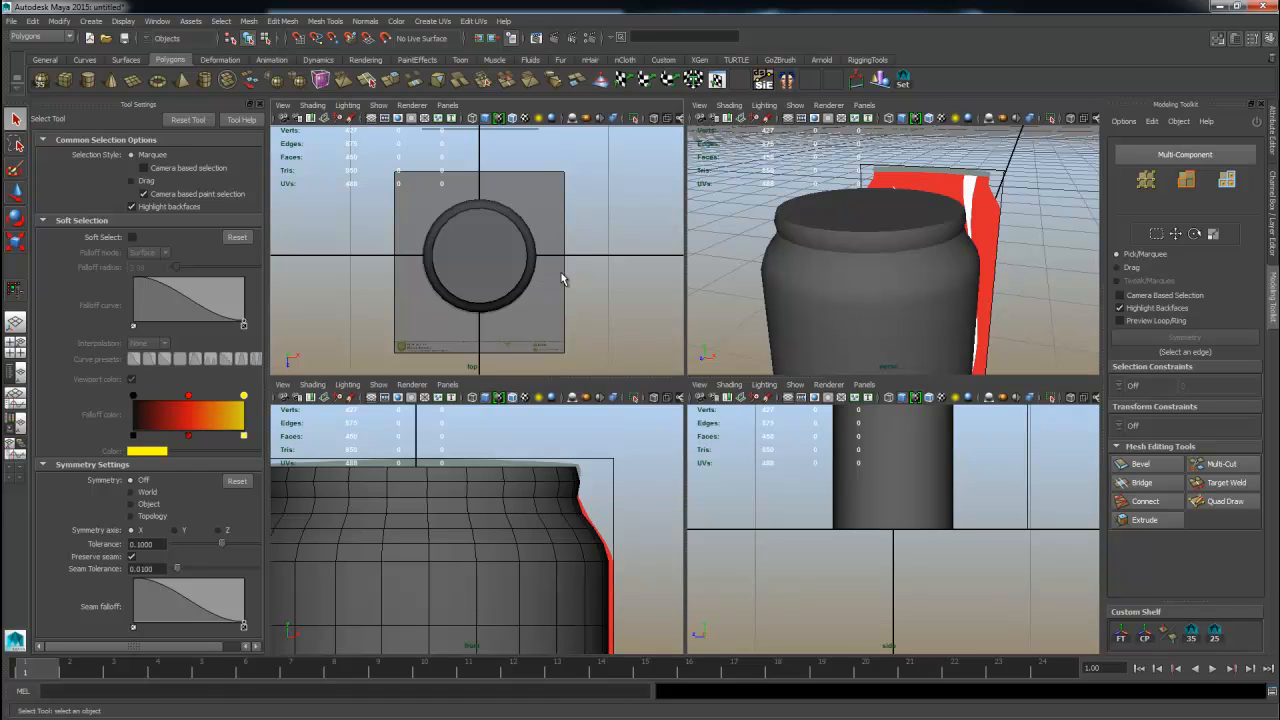
Select the can and turn on X-ray shading in the top view.
left_click(504, 256)
right_click_drag(446, 254, 669, 224, "alt")
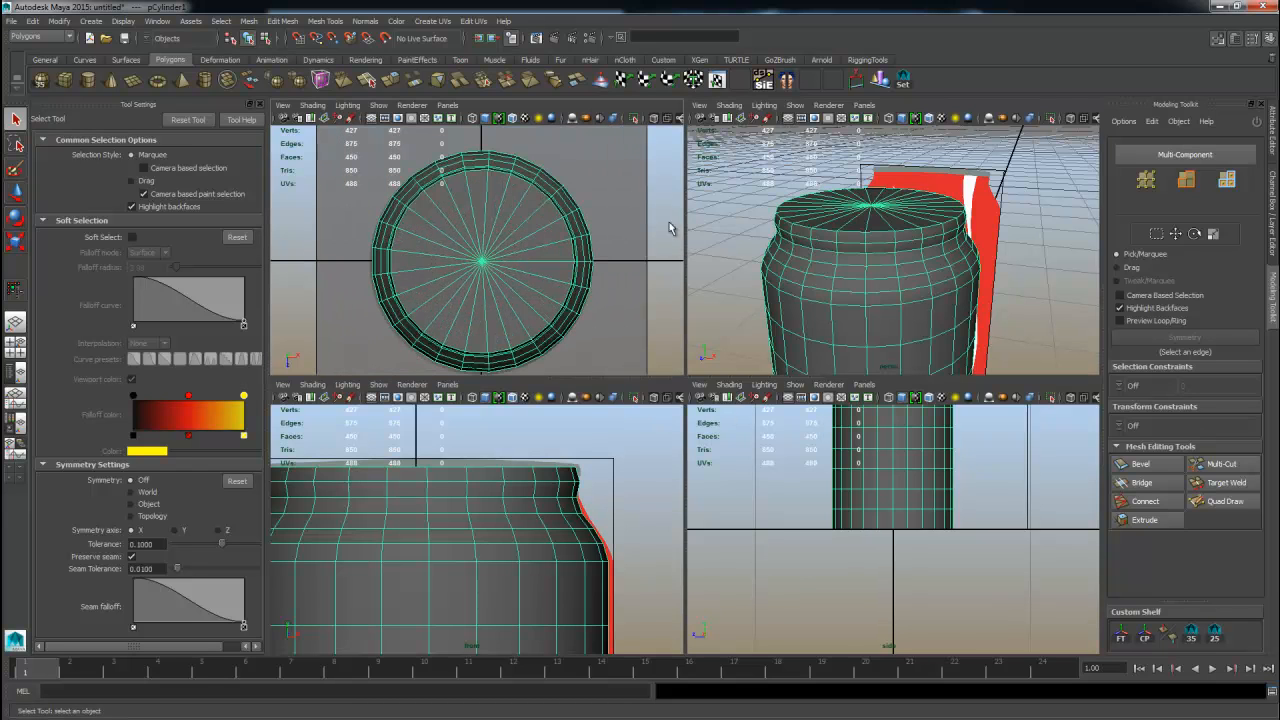
right_click_drag(461, 177, 462, 285, "alt")
middle_click_drag(462, 285, 430, 312, "alt")
left_click(259, 104)
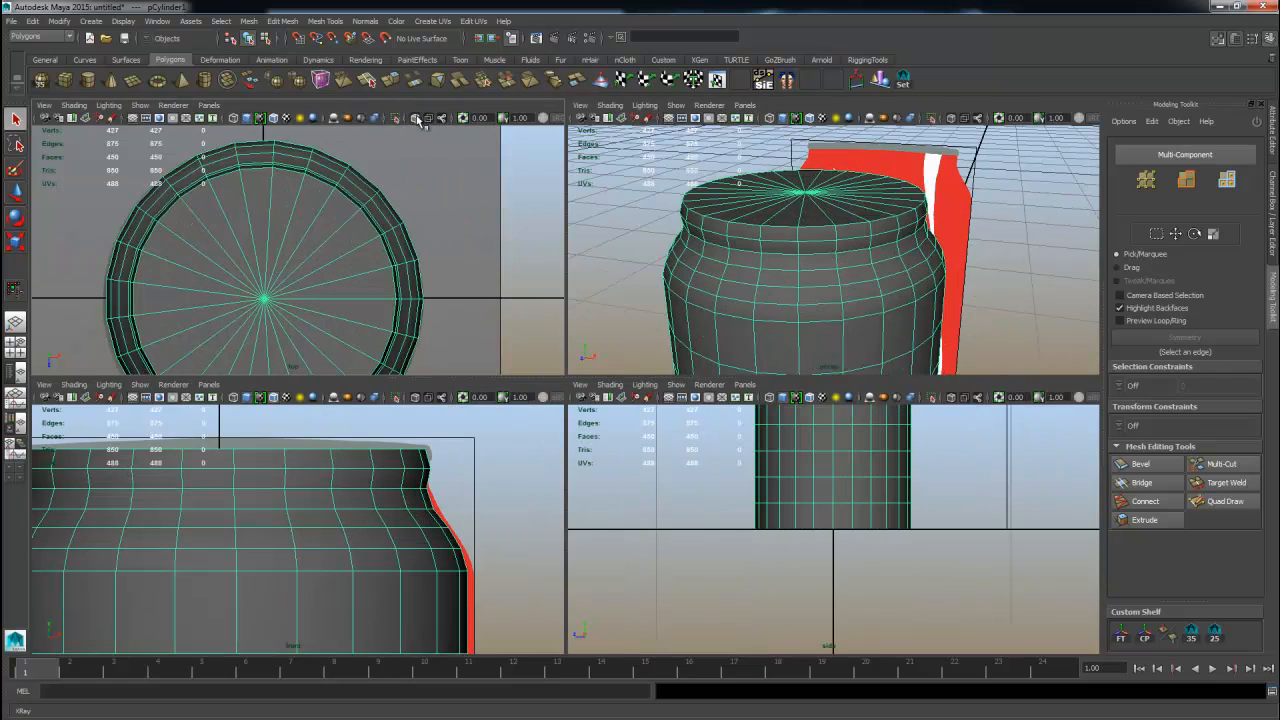
left_click(417, 118)
Examine the can's top rim closely in the perspective view.
left_click(523, 225)
middle_click_drag(397, 289, 412, 248, "alt")
scroll(412, 248, "up", 1)
left_click(778, 246)
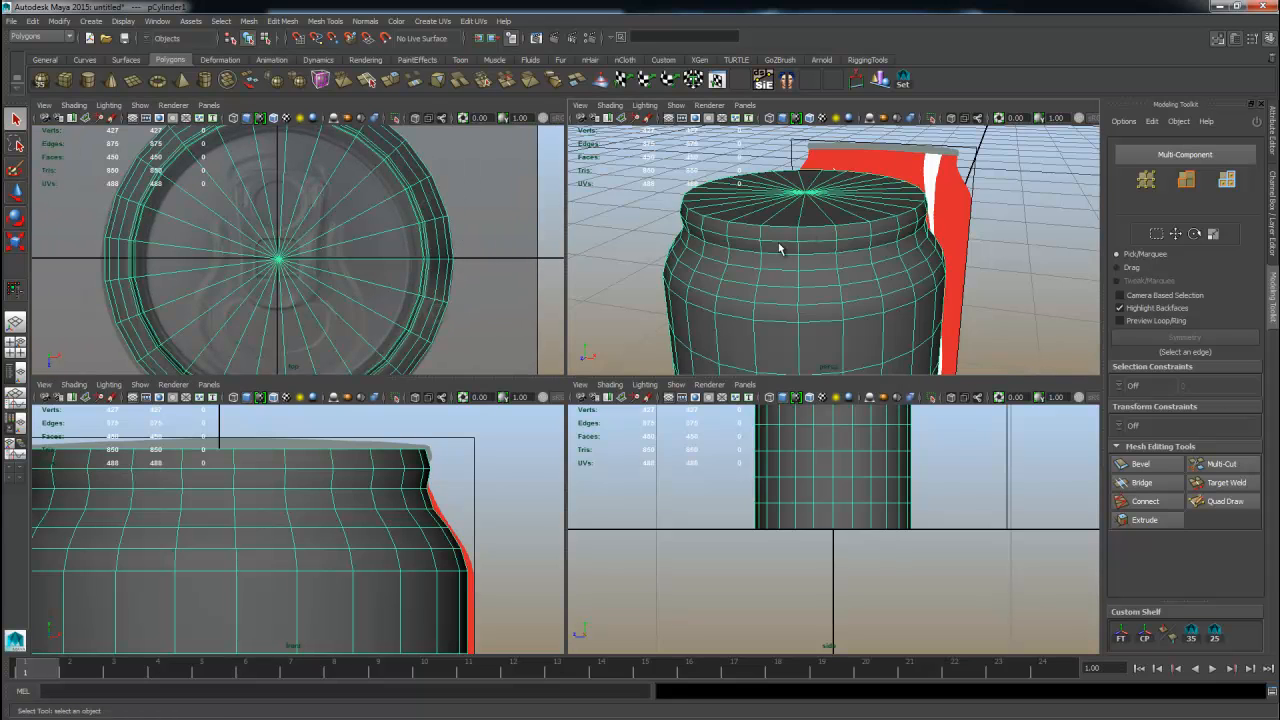
left_click_drag(780, 246, 880, 280, "alt")
scroll(880, 280, "up", 2)
left_click(1204, 470)
left_click_drag(820, 330, 875, 263, "alt")
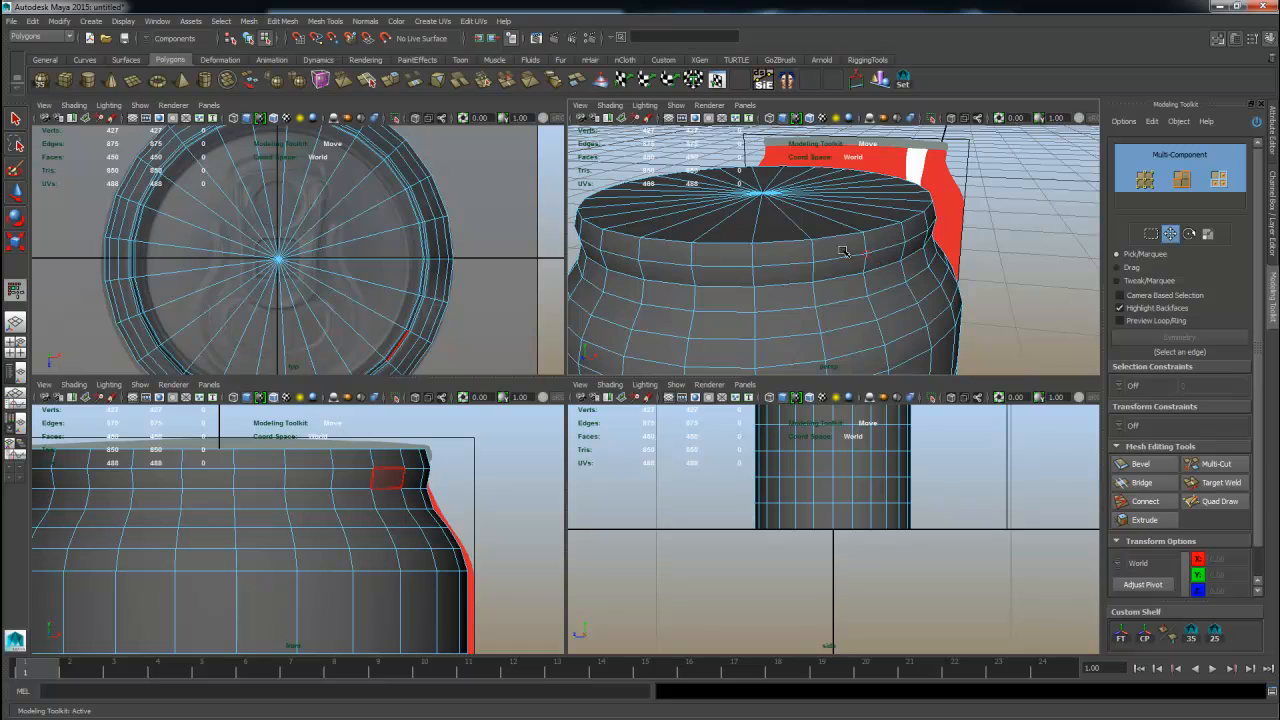
scroll(890, 247, "up", 5)
middle_click_drag(937, 243, 924, 190, "alt")
scroll(918, 218, "up", 2)
left_click_drag(962, 237, 955, 236, "alt")
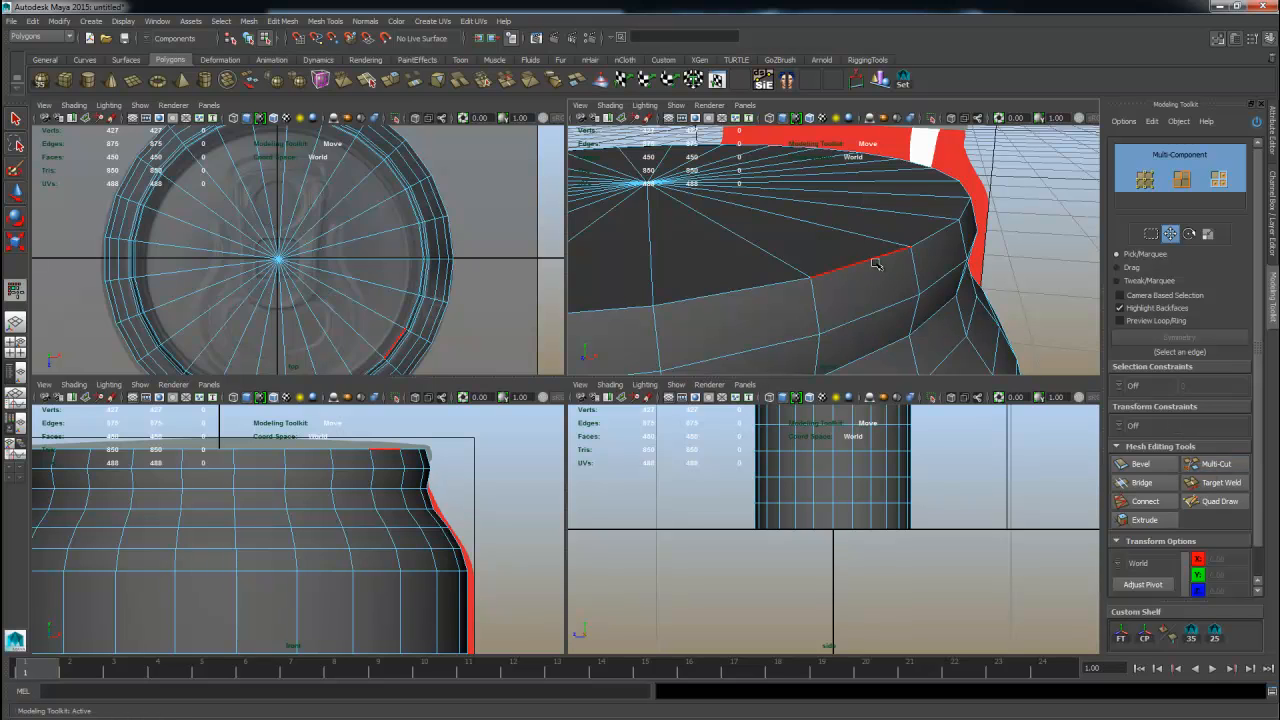
Select the top cap faces with the Paint Selection tool and delete them.
right_click_drag(820, 223, 823, 266)
right_click_drag(826, 272, 776, 259, "alt")
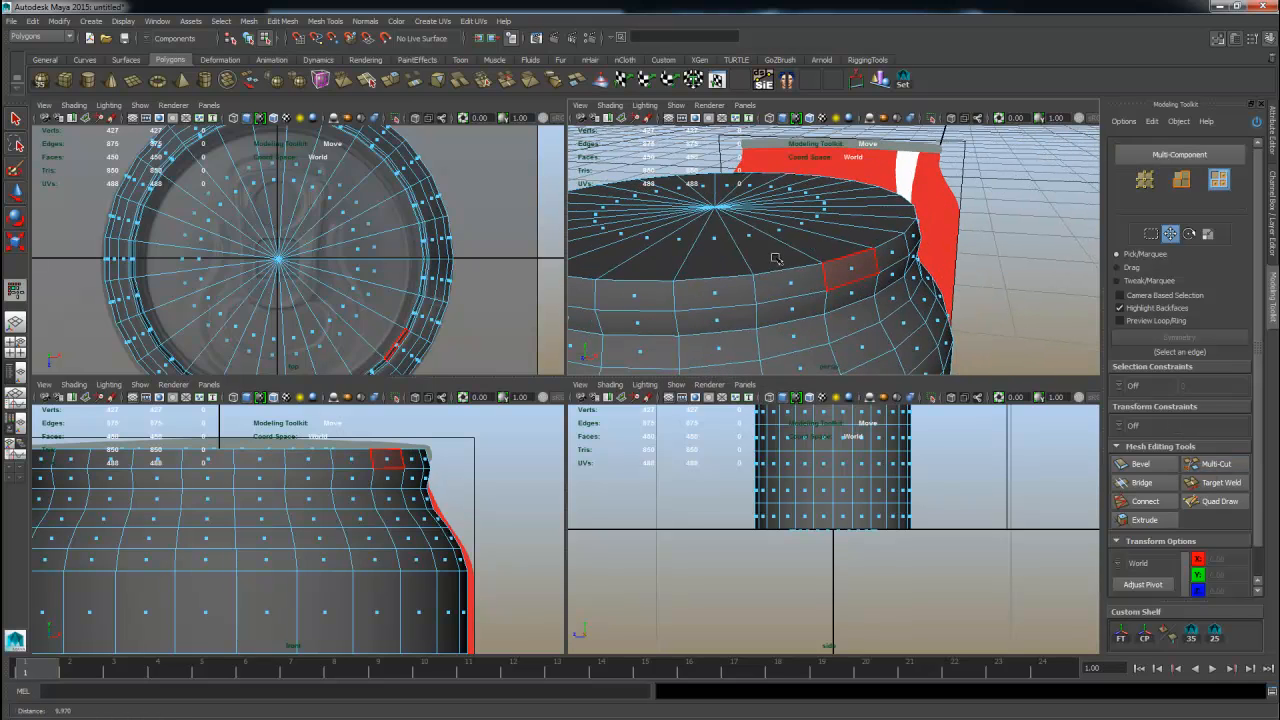
left_click_drag(643, 226, 593, 259)
left_click(666, 256)
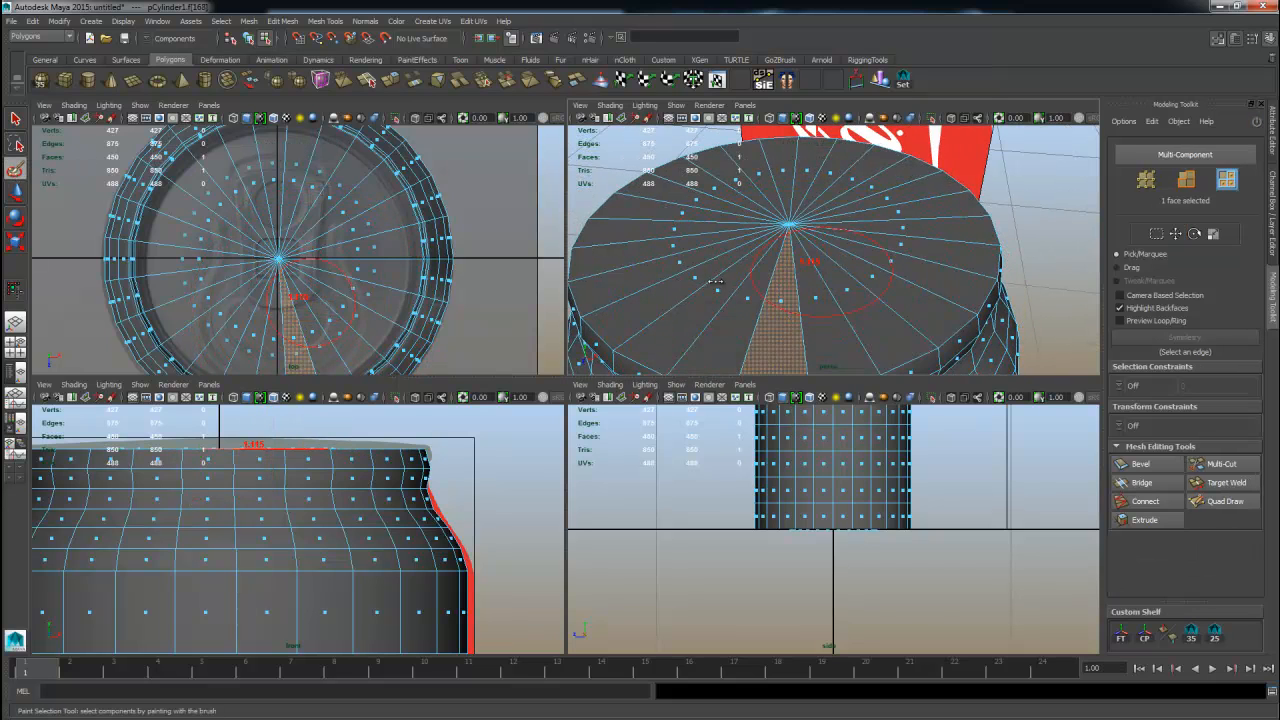
mouse_move(826, 289)
left_mouse_down()
mouse_move(880, 225)
mouse_move(726, 180)
mouse_move(740, 282)
left_mouse_up()
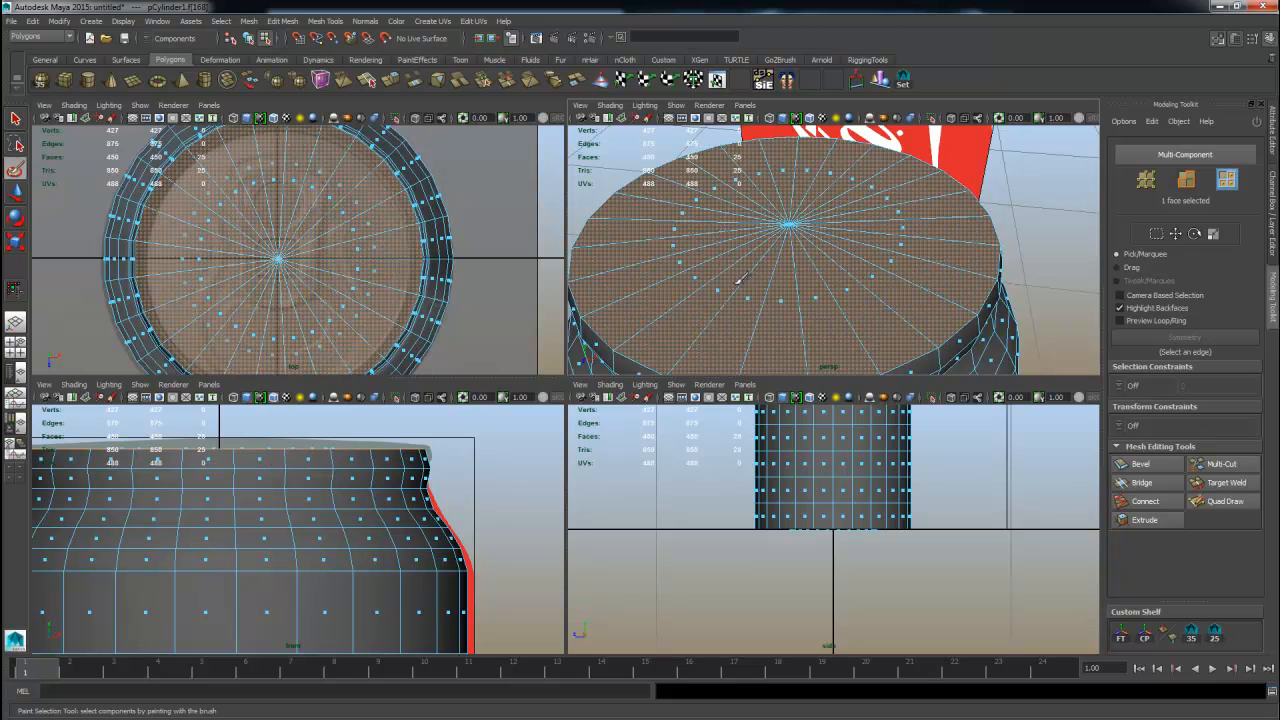
key("w")
middle_click_drag(908, 303, 885, 274, "alt")
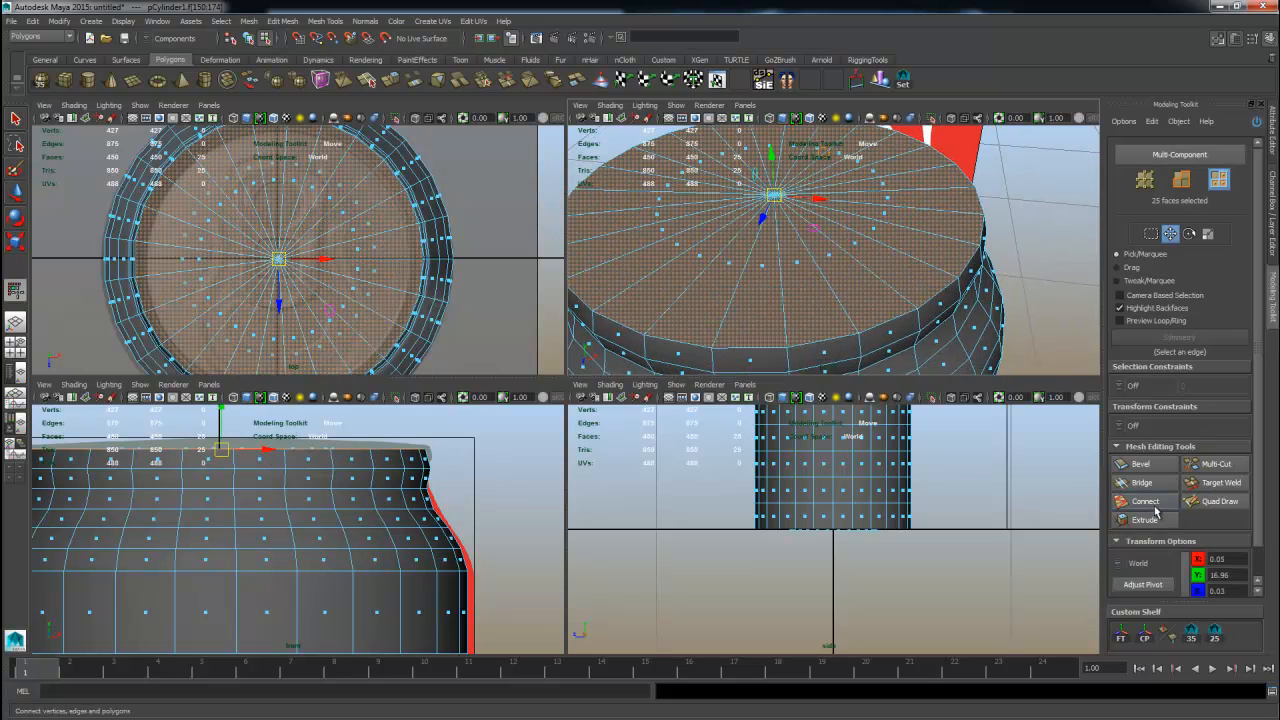
middle_click_drag(785, 128, 820, 208, "alt")
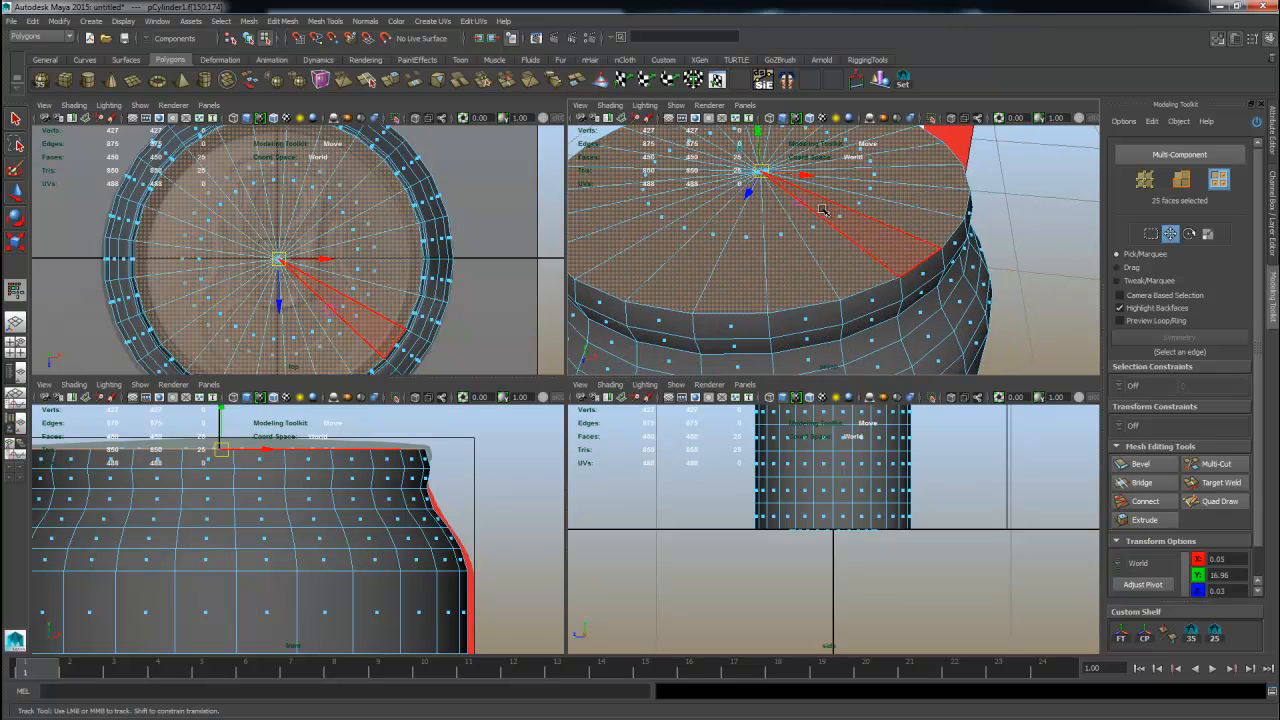
key("Delete")
Select the open top rim edge loop and extrude it with thickness 0.07 and offset 0.02.
left_click_drag(873, 212, 880, 220, "alt")
right_click_drag(936, 250, 934, 225)
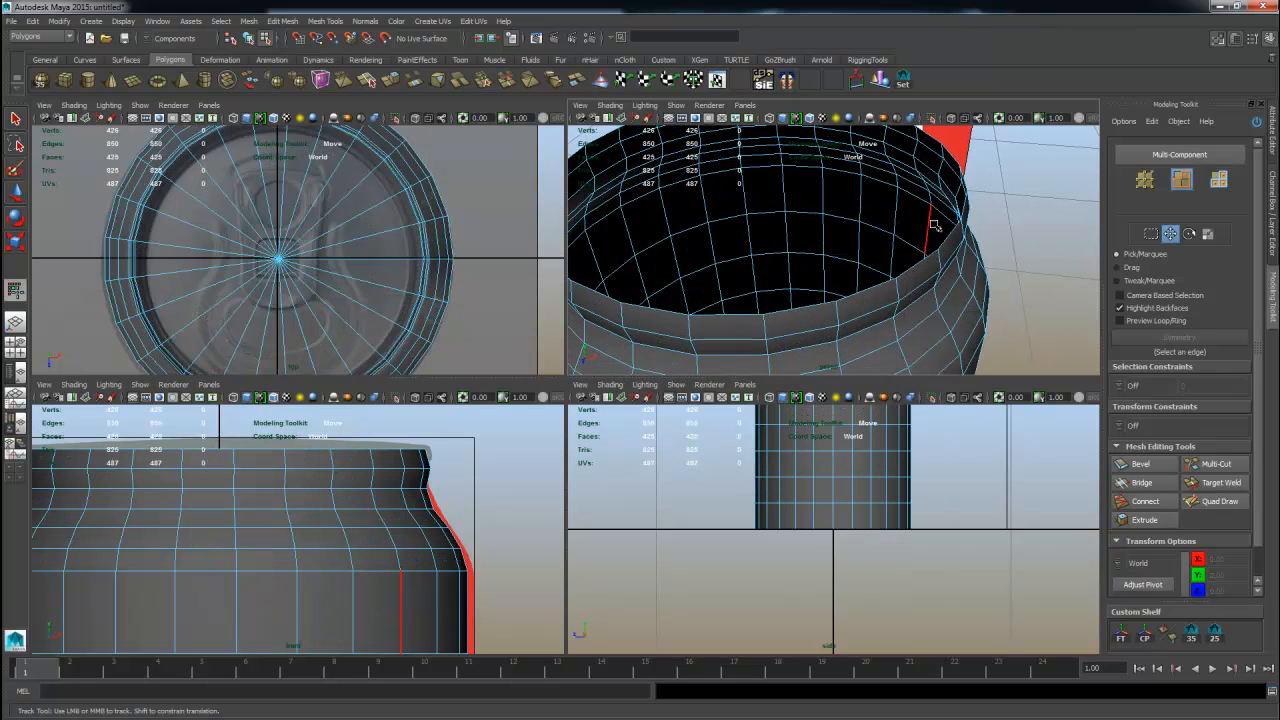
double_click(922, 268)
key("space")
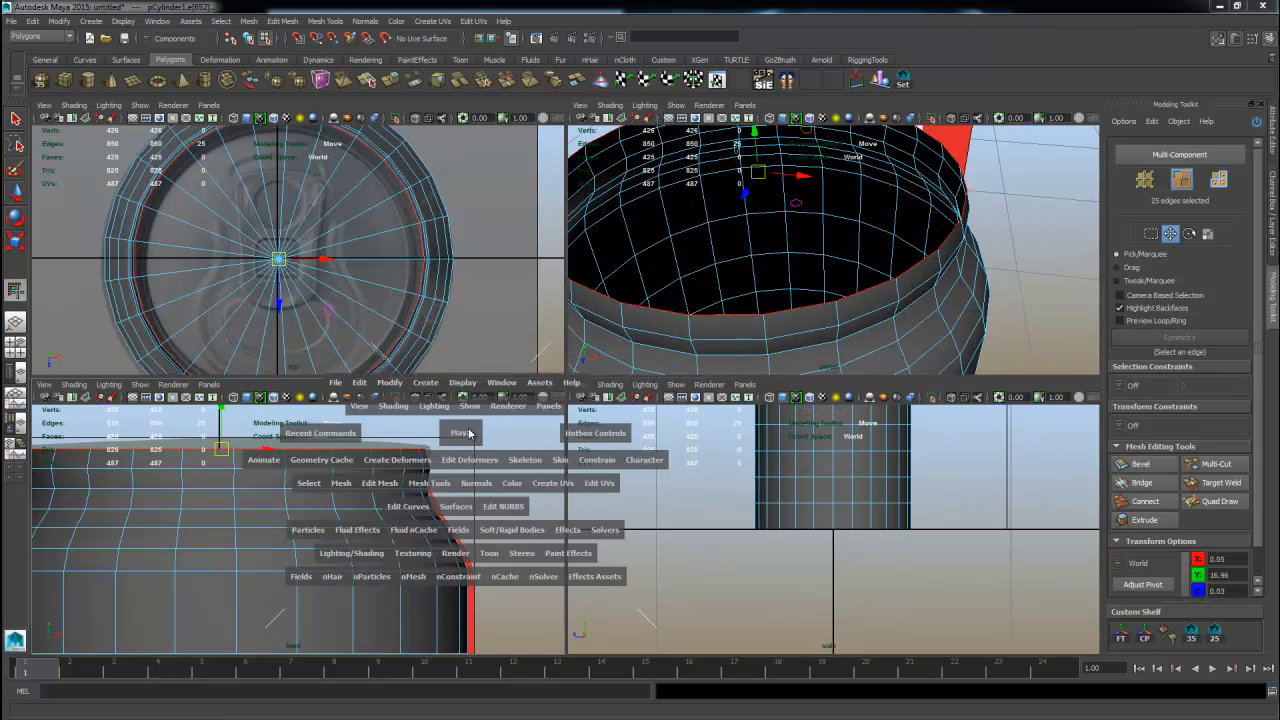
middle_click_drag(520, 326, 552, 358, "alt")
right_click_drag(543, 325, 540, 348, "shift")
mouse_move(911, 272)
left_mouse_down()
mouse_move(930, 253)
mouse_move(911, 272)
mouse_move(918, 250)
left_mouse_up()
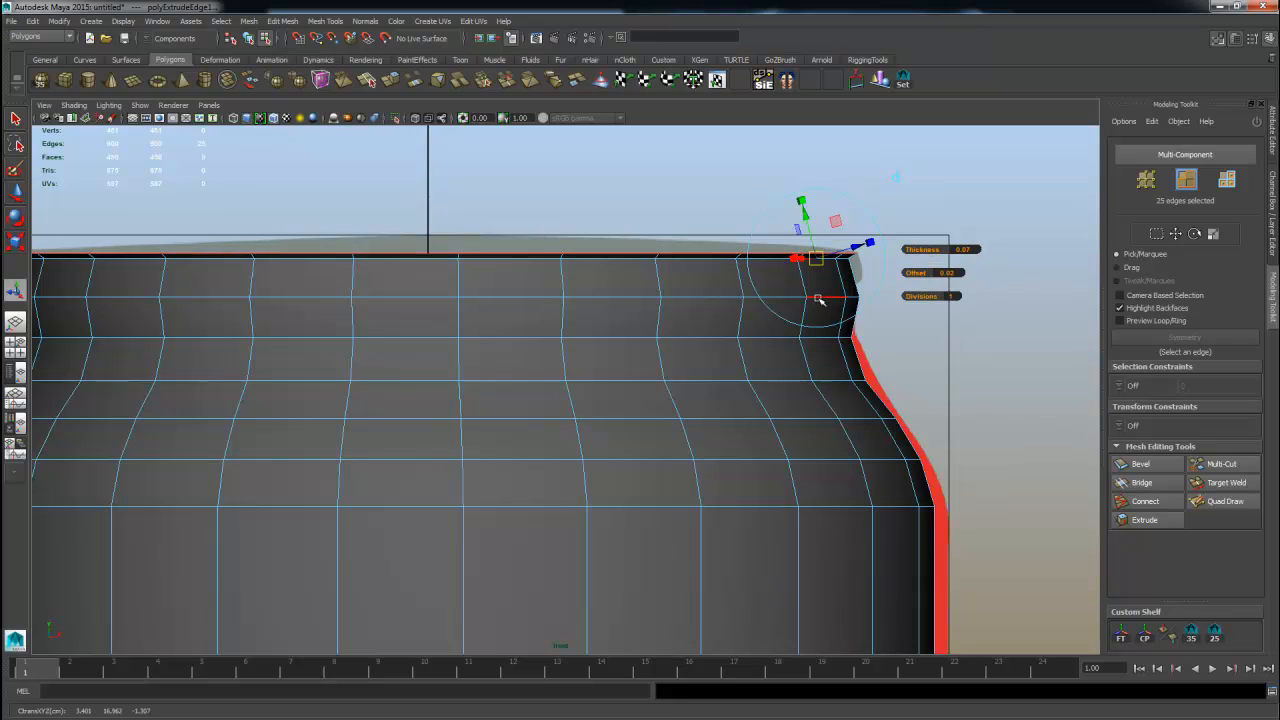
Extrude the open rim edge loop again and pull the new edges down slightly to form the lip's wall.
key("w")
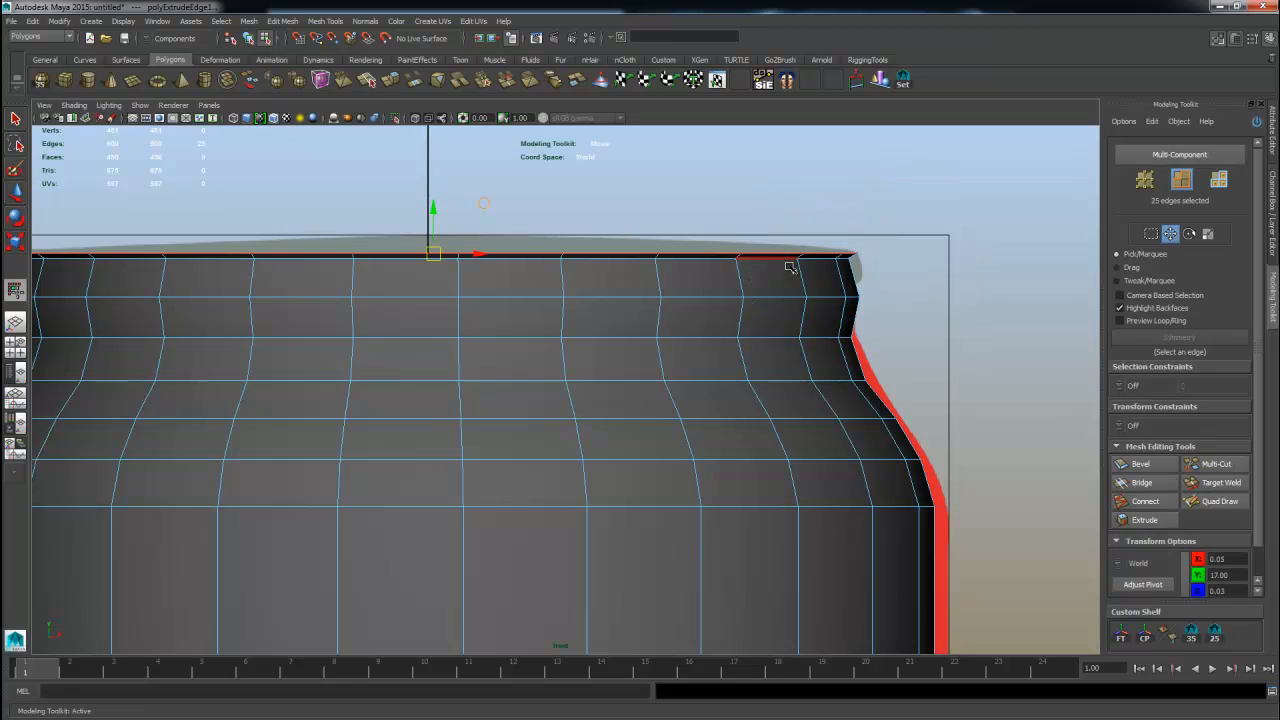
right_click_drag(446, 278, 549, 280, "alt")
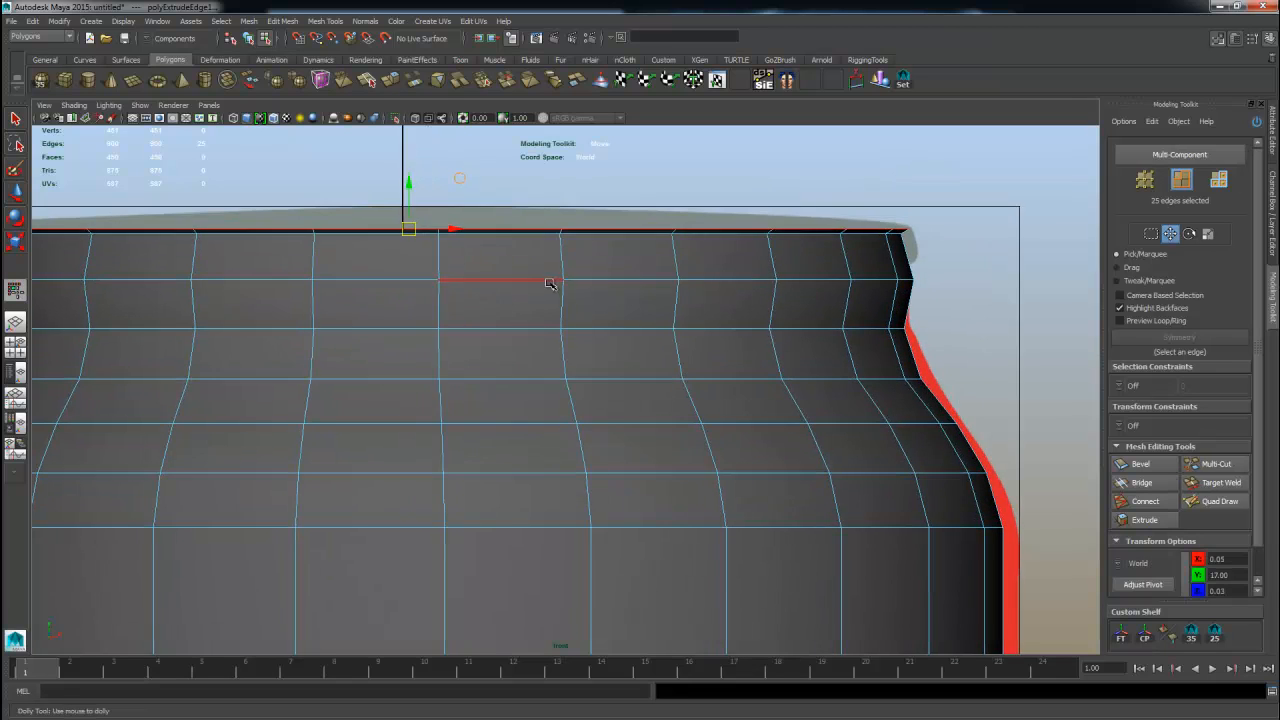
middle_click_drag(549, 280, 622, 313, "alt")
key("space")
key("space")
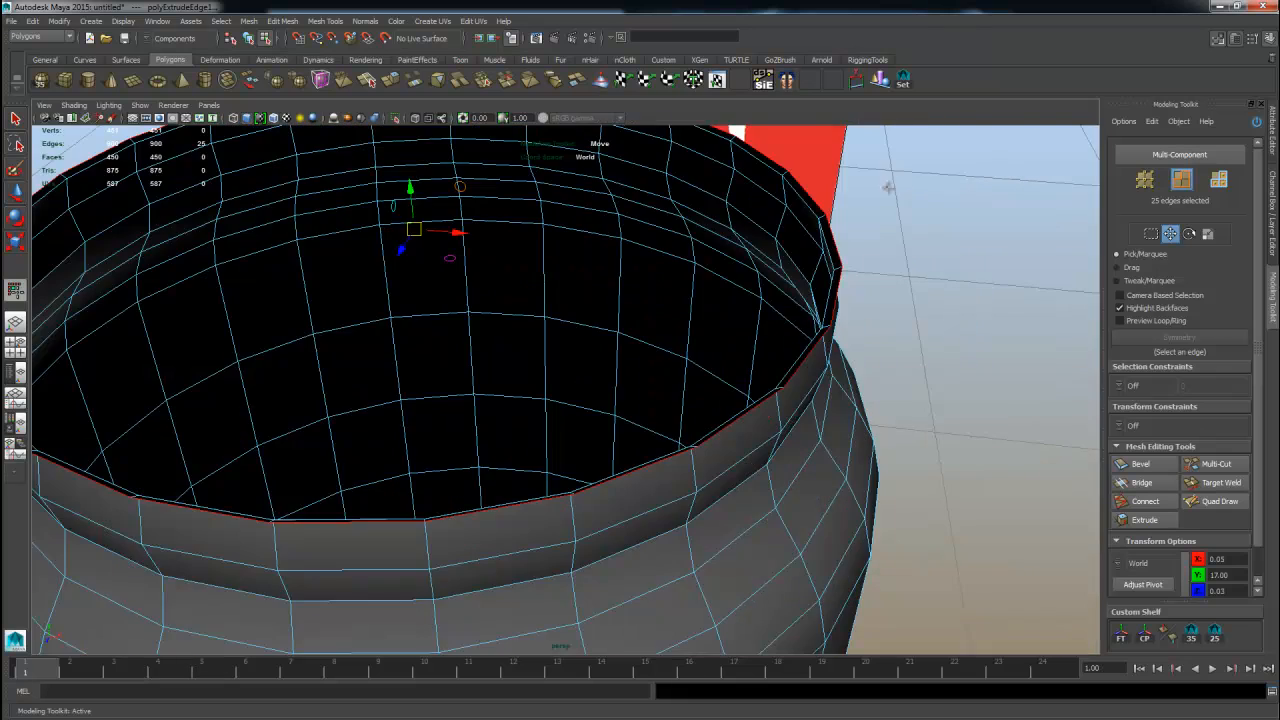
left_click_drag(835, 312, 808, 266, "alt")
middle_click_drag(697, 250, 767, 256, "alt")
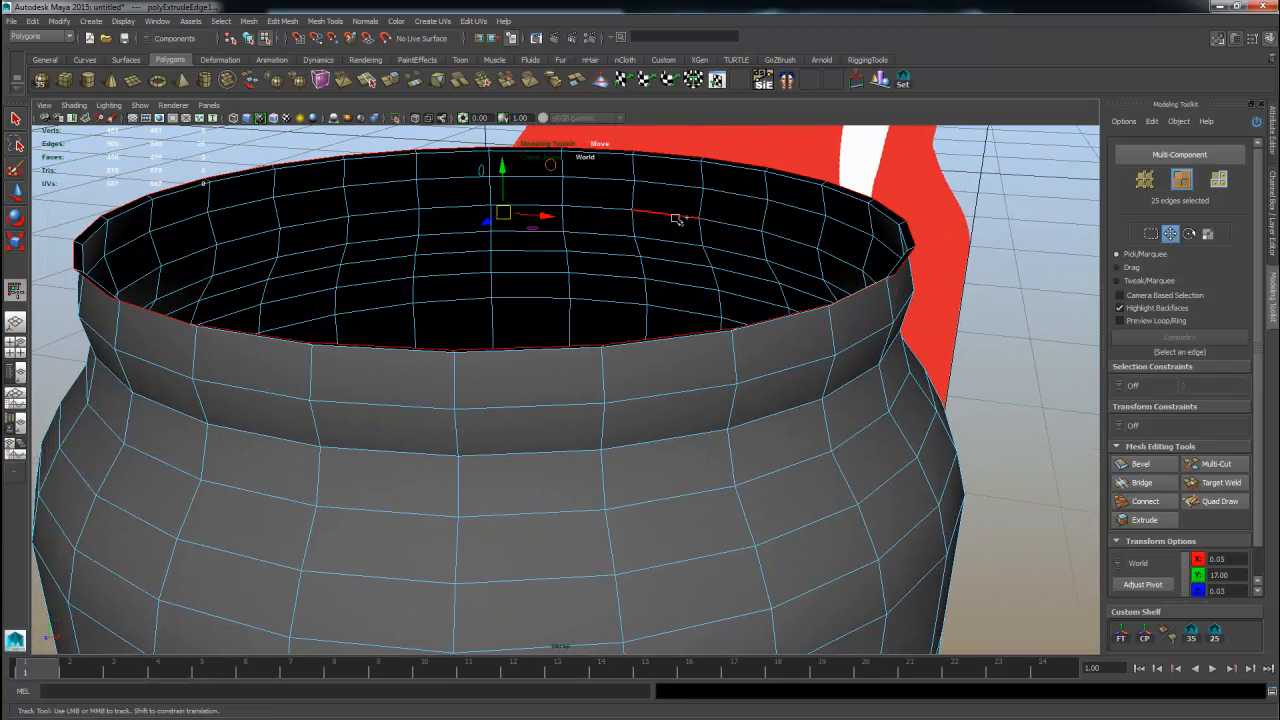
left_click_drag(677, 219, 779, 316)
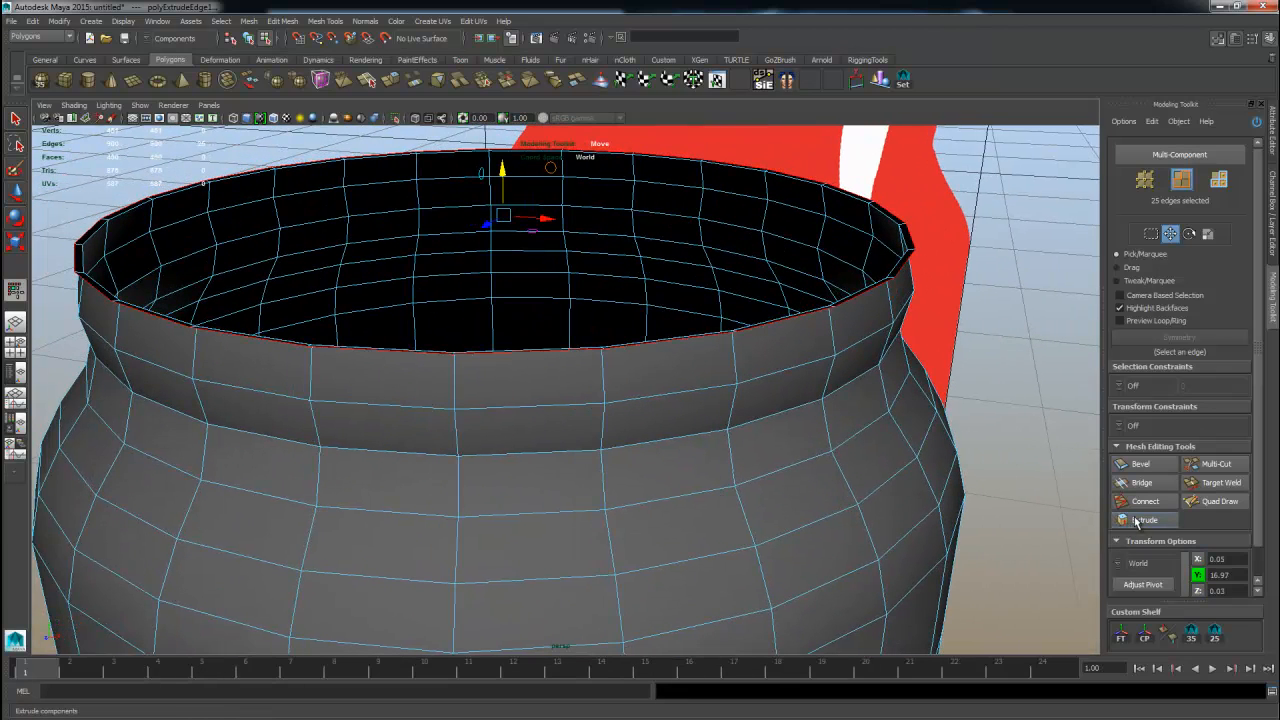
right_click_drag(729, 342, 615, 293, "shift")
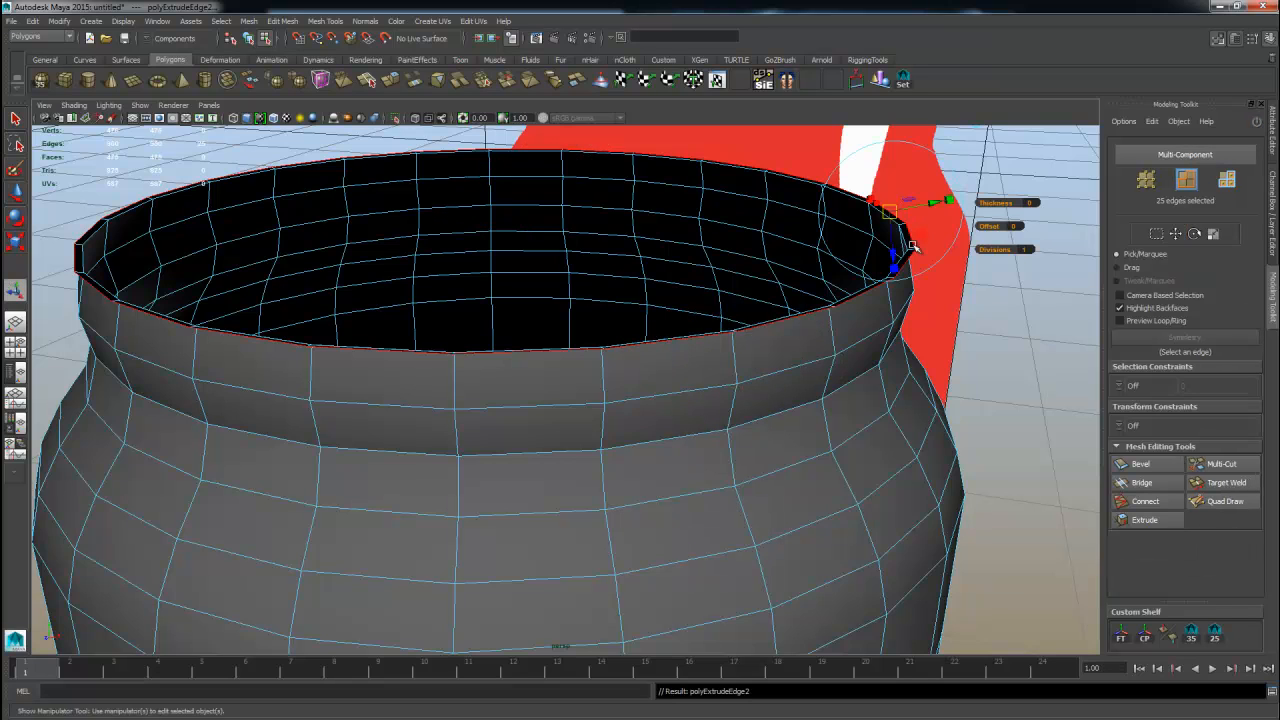
left_click_drag(896, 257, 894, 277)
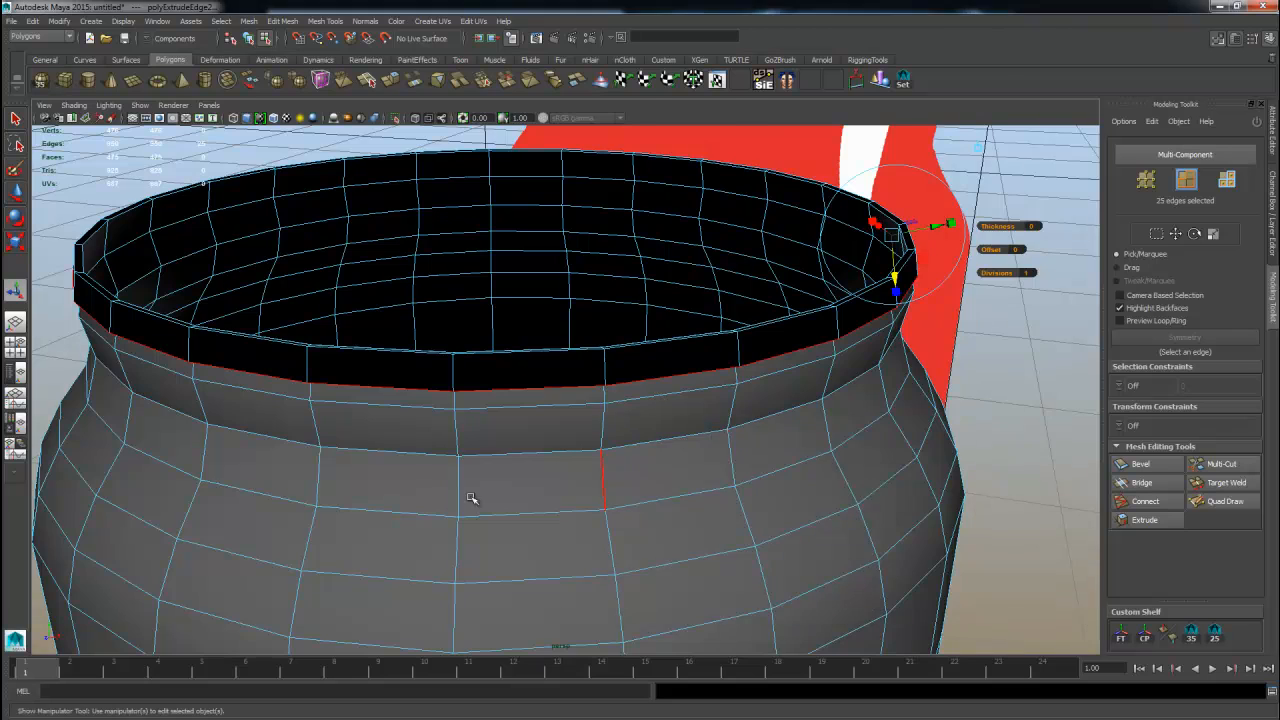
Extrude the rim edge loop once more and nudge it inward to continue the rolled lip.
key("space")
key("space")
middle_click_drag(582, 457, 486, 474, "alt")
right_click_drag(486, 474, 572, 474, "alt")
left_click_drag(889, 350, 890, 355)
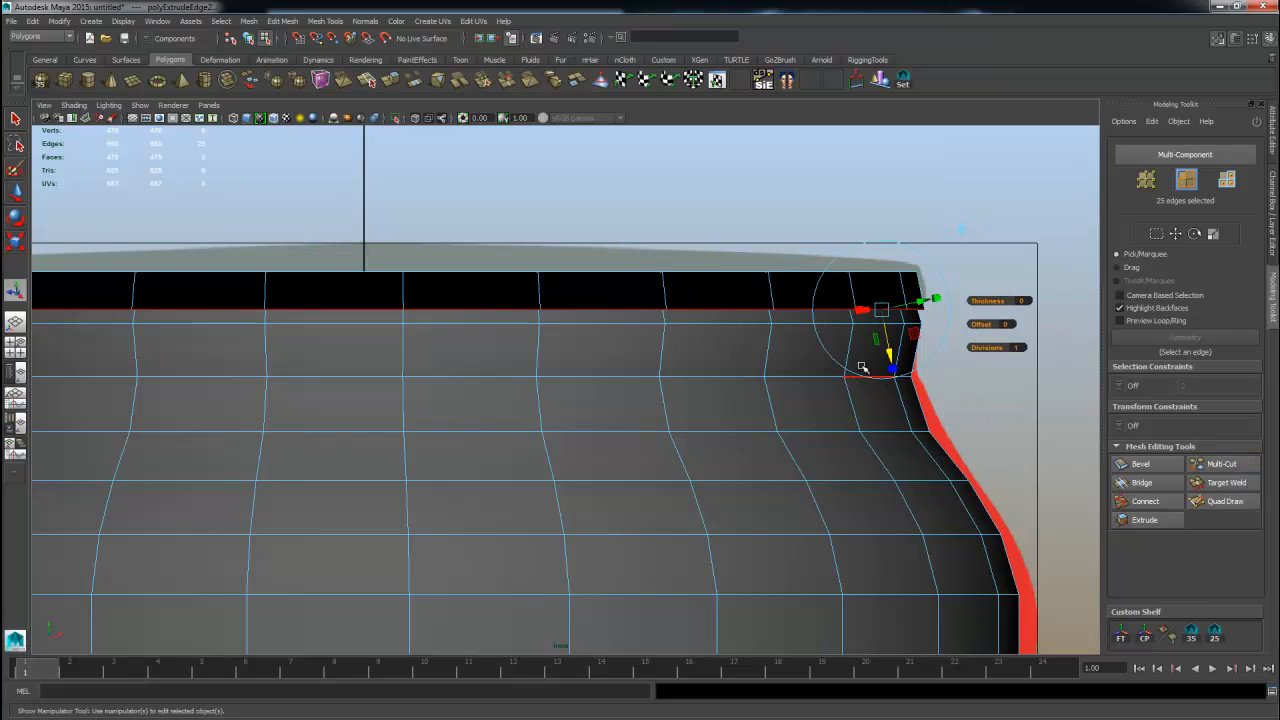
right_click(741, 313, "shift")
left_click(738, 343)
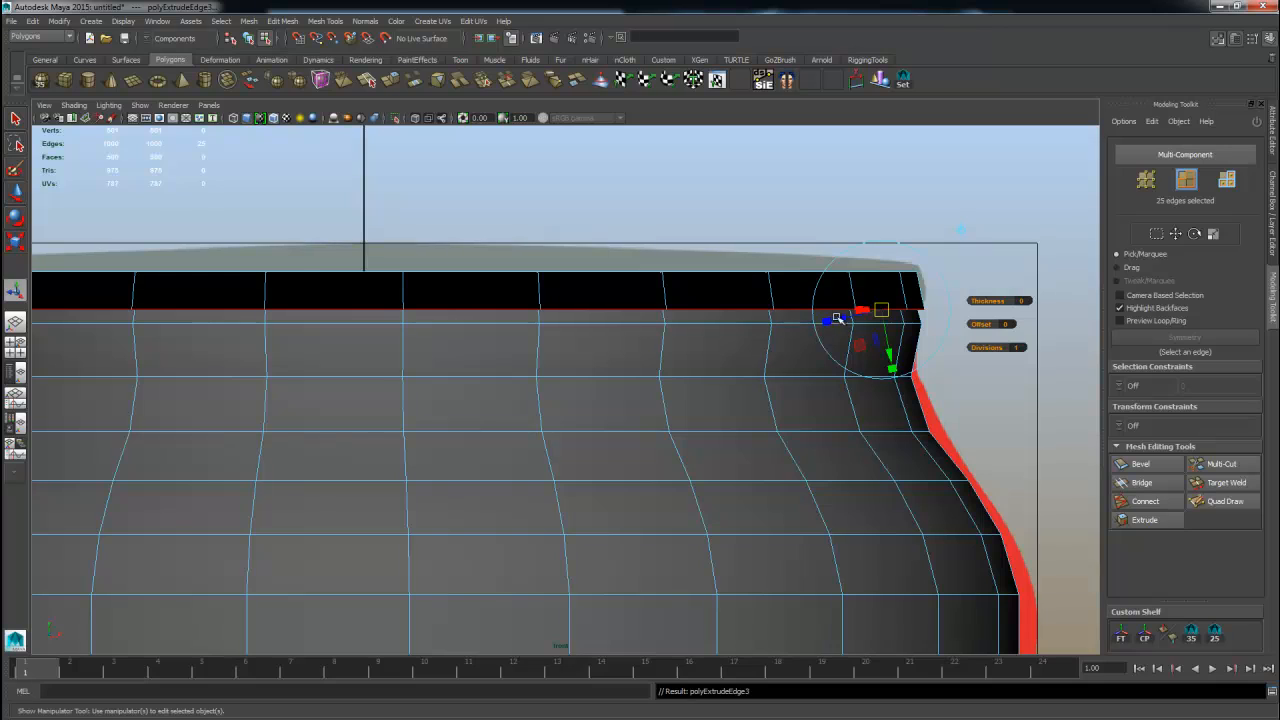
left_click_drag(837, 318, 845, 320)
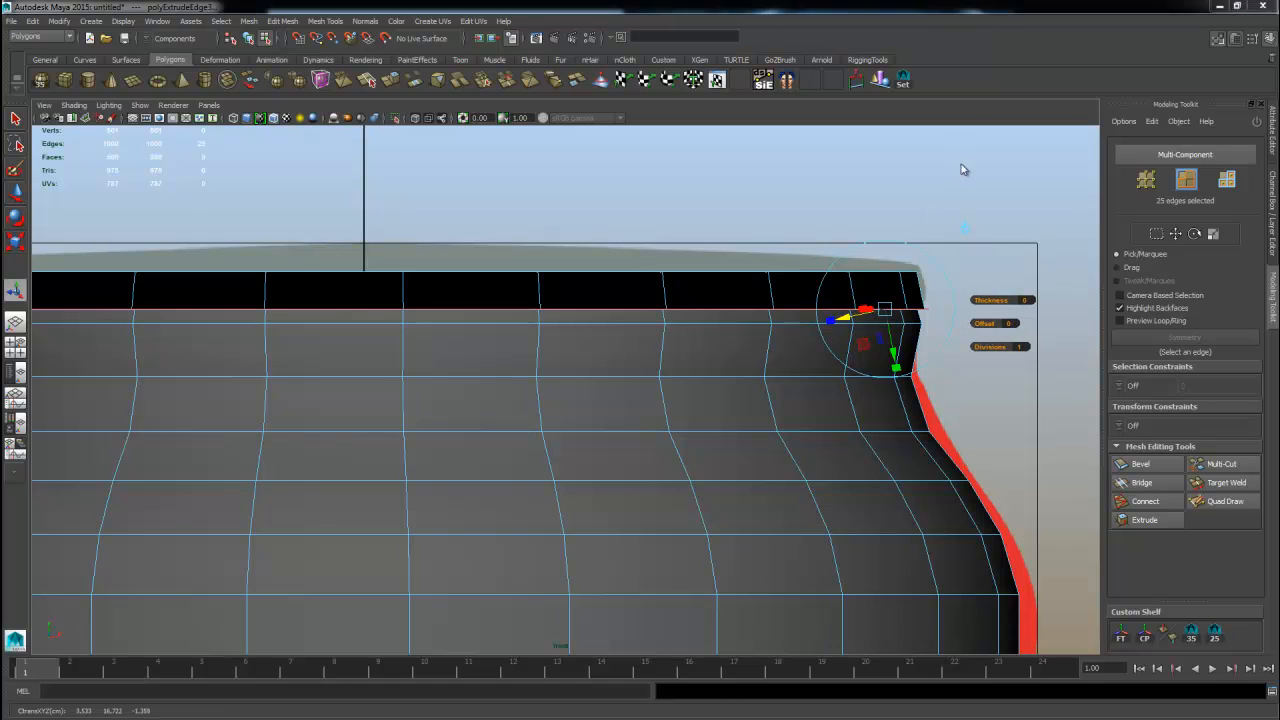
left_click_drag(946, 209, 859, 268, "alt")
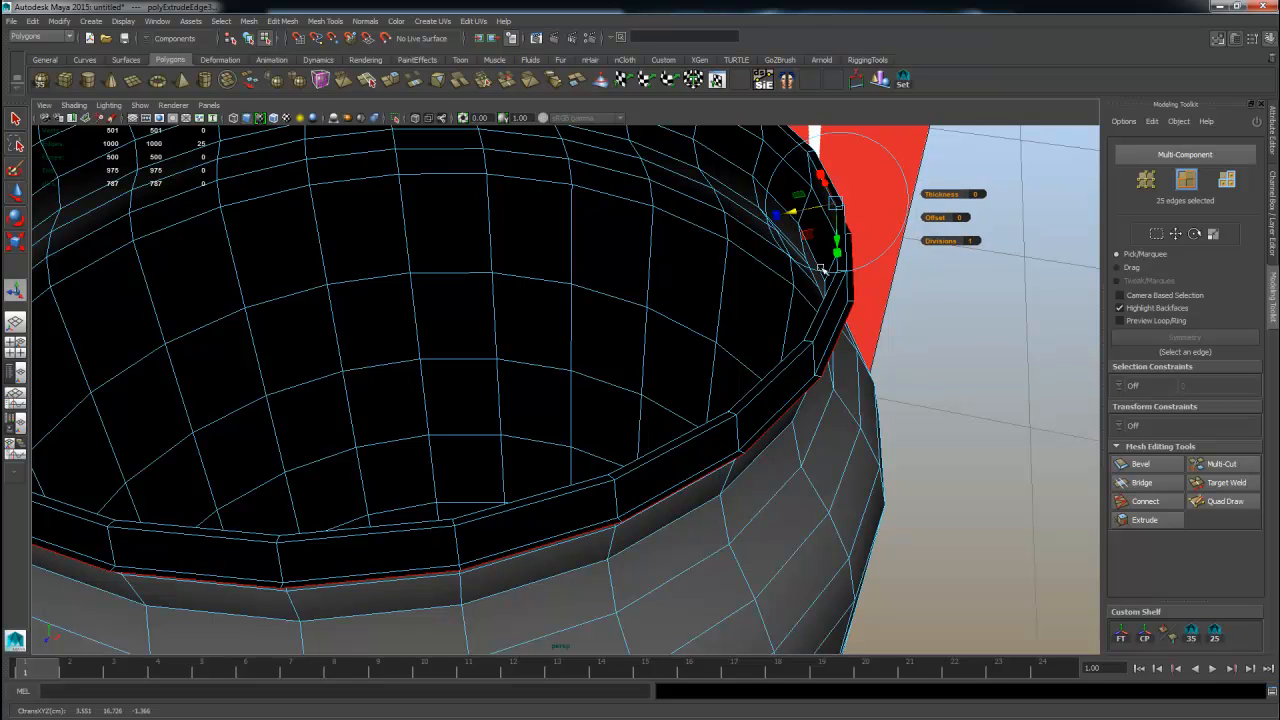
Extrude the edge loop again and move it down and inward to curl the lip toward the can.
right_click(896, 340, "shift")
left_click(896, 370)
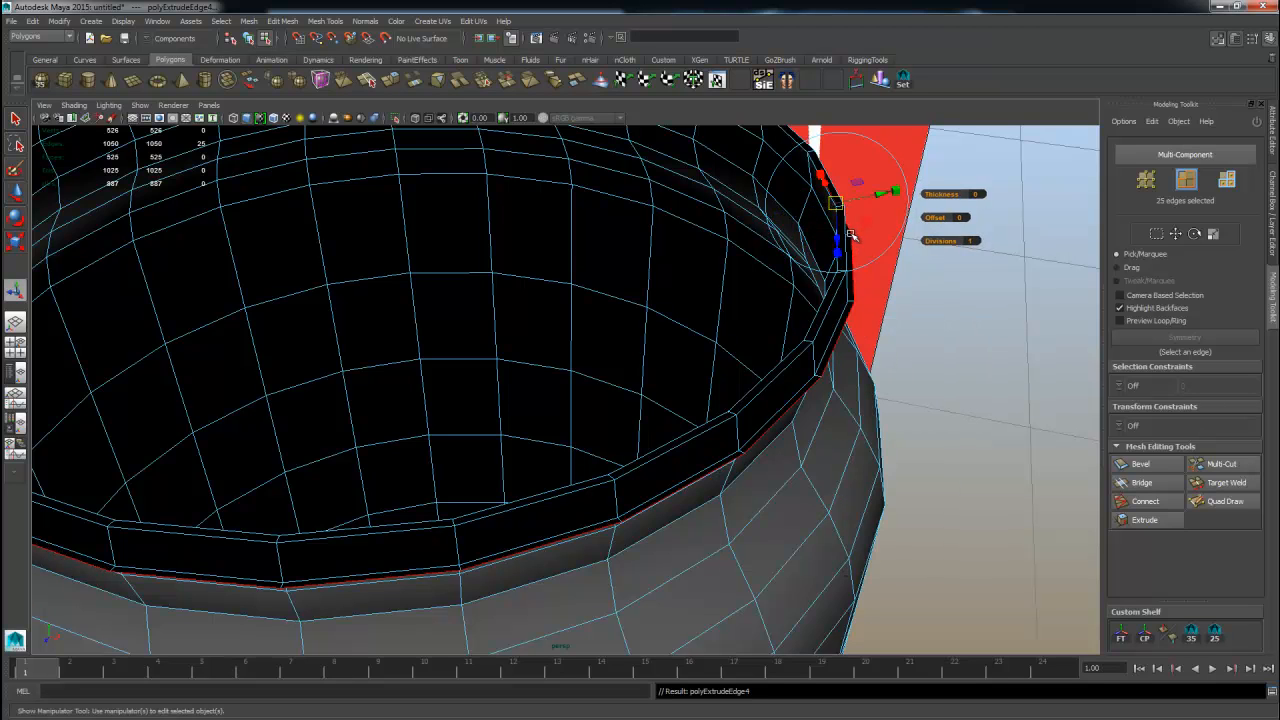
mouse_move(850, 235)
left_mouse_down("alt")
mouse_move(848, 165)
mouse_move(847, 243)
mouse_move(846, 228)
left_mouse_up("alt")
right_click_drag(846, 228, 791, 289, "alt")
left_click_drag(791, 289, 843, 329, "alt")
key("space")
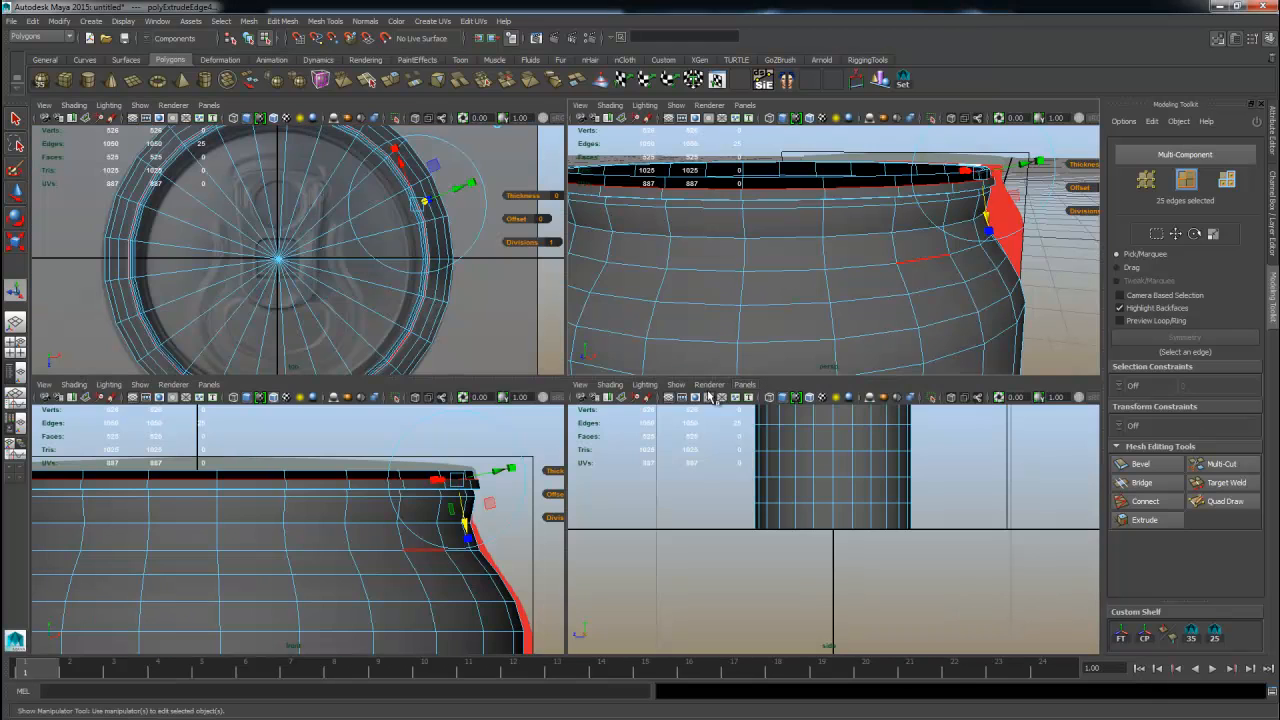
key("space")
middle_click_drag(680, 367, 592, 402, "alt")
right_click_drag(592, 402, 880, 406, "alt")
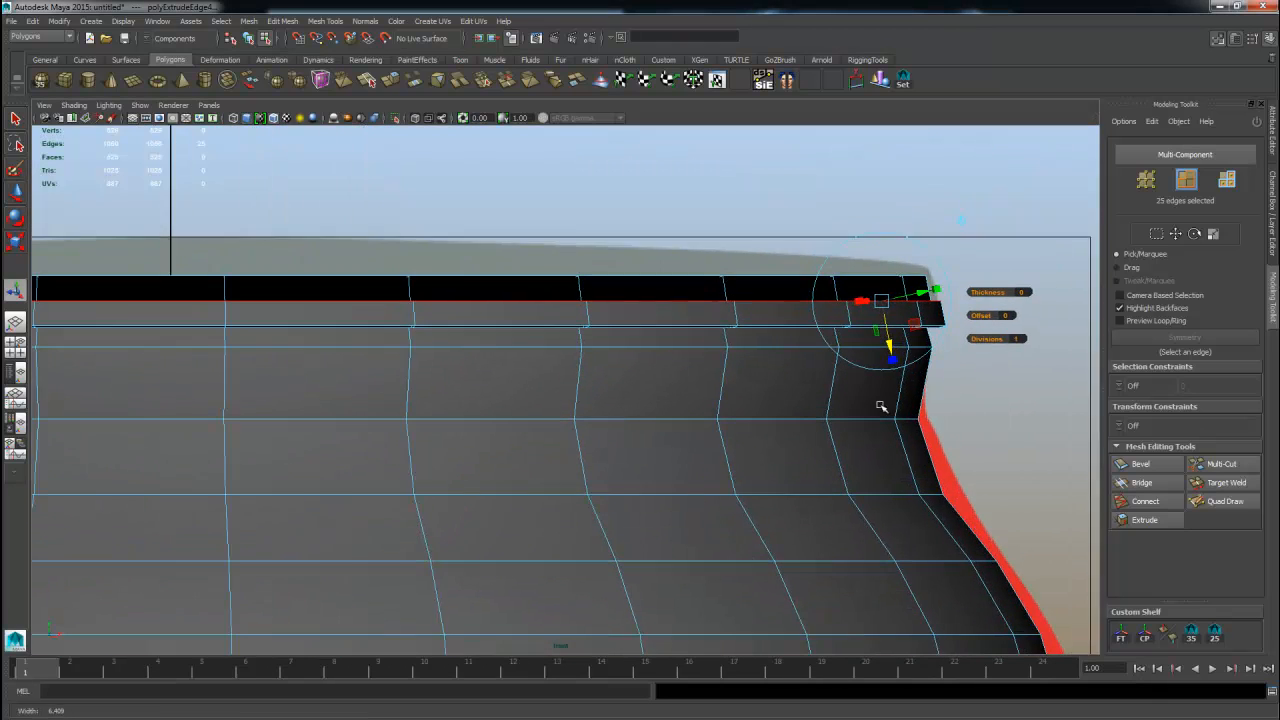
right_click_drag(771, 354, 1030, 352, "alt")
left_click_drag(990, 315, 982, 268)
right_click_drag(982, 268, 708, 253, "alt")
middle_click_drag(708, 253, 779, 252, "alt")
right_click_drag(828, 372, 914, 372, "alt")
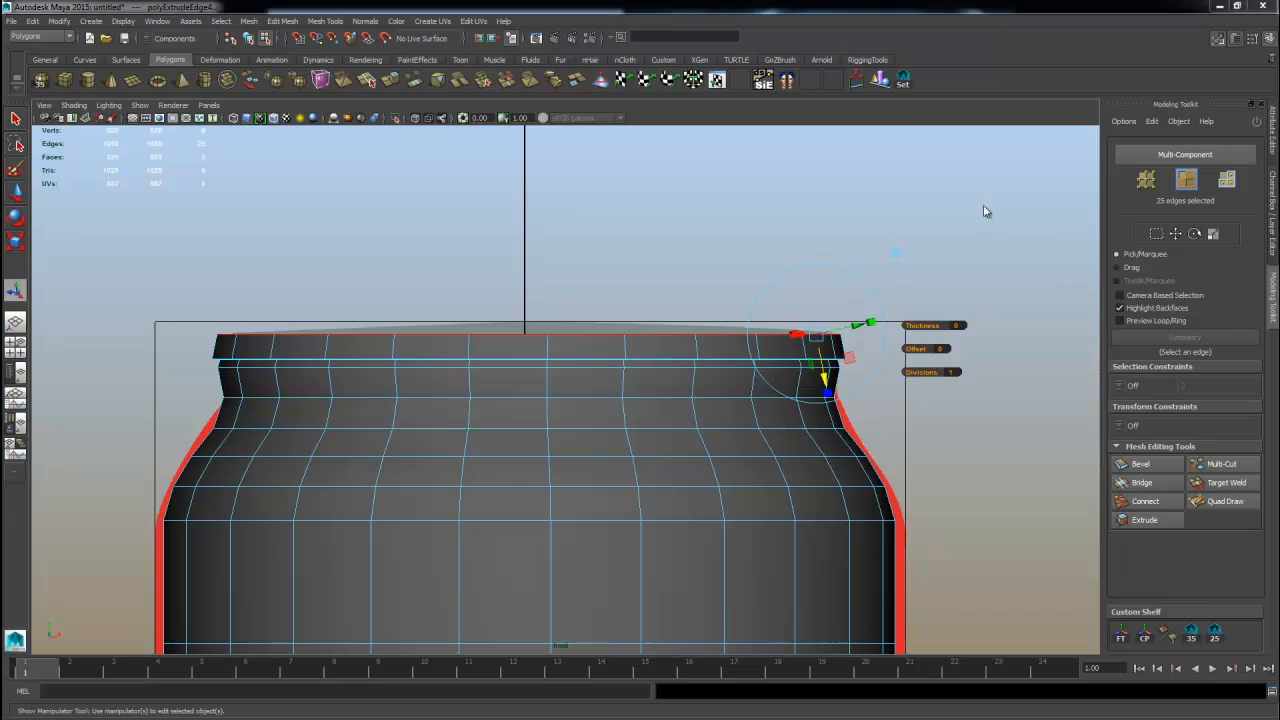
Extrude the edge loop two more times, adjusting each new edge to close the rolled rim.
key("space")
key("space")
left_click_drag(907, 197, 849, 240, "alt")
right_click_drag(761, 217, 757, 245, "shift")
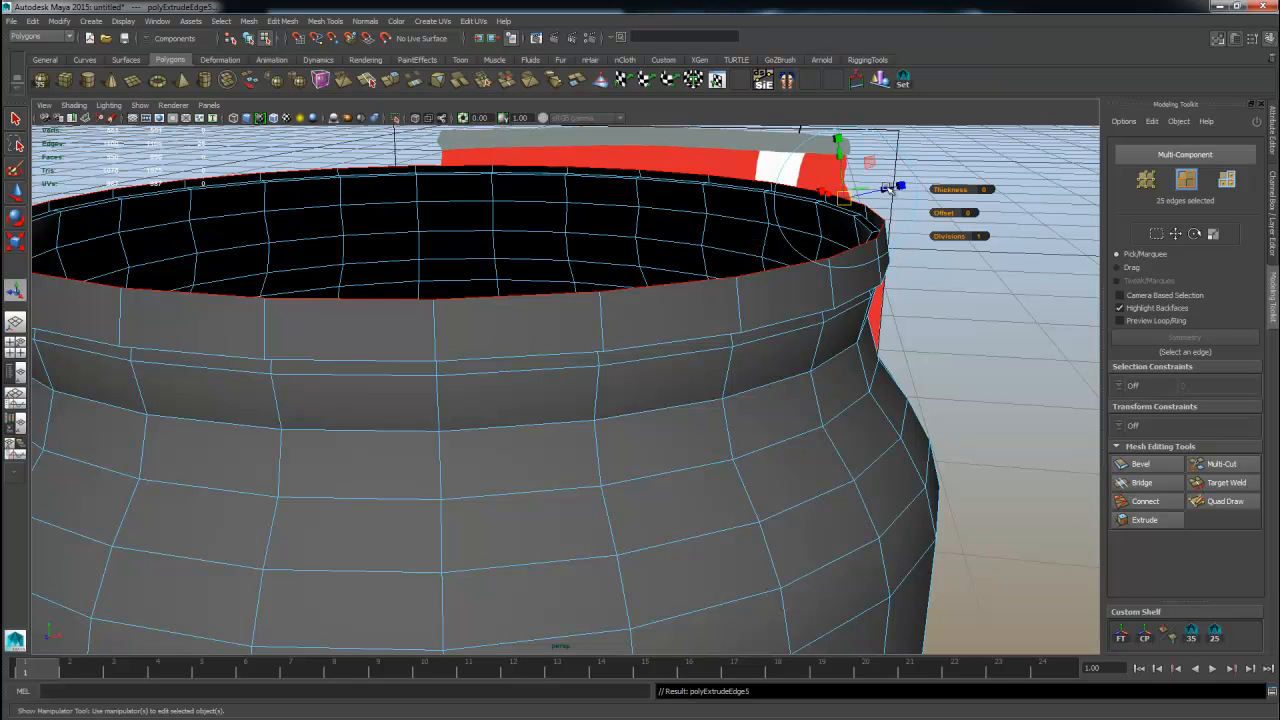
mouse_move(888, 189)
left_mouse_down()
mouse_move(870, 194)
mouse_move(882, 191)
left_mouse_up()
right_click_drag(840, 333, 789, 329, "alt")
left_click_drag(774, 283, 736, 333, "alt")
right_click_drag(740, 331, 878, 321, "alt")
middle_click_drag(898, 286, 888, 328, "alt")
left_click_drag(906, 199, 901, 201)
right_click_drag(758, 248, 758, 277, "shift")
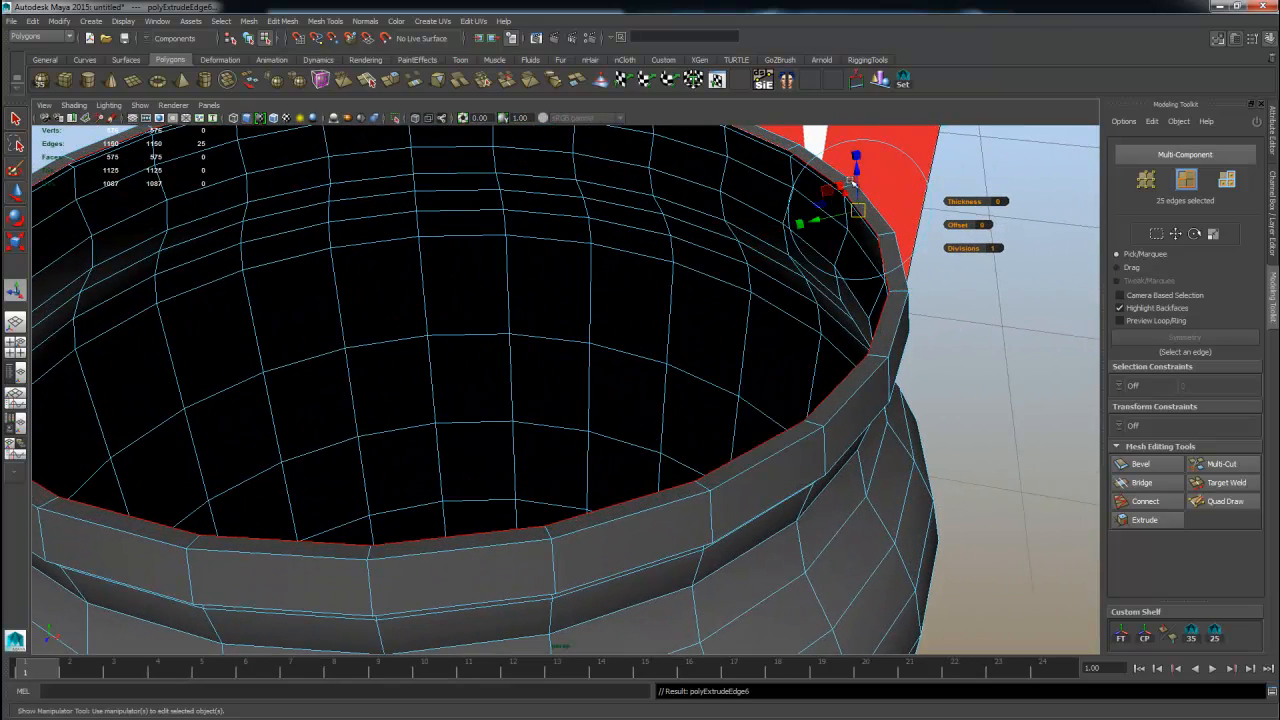
left_click_drag(857, 173, 857, 190)
left_click_drag(817, 238, 809, 240)
scroll(866, 271, "down", 5)
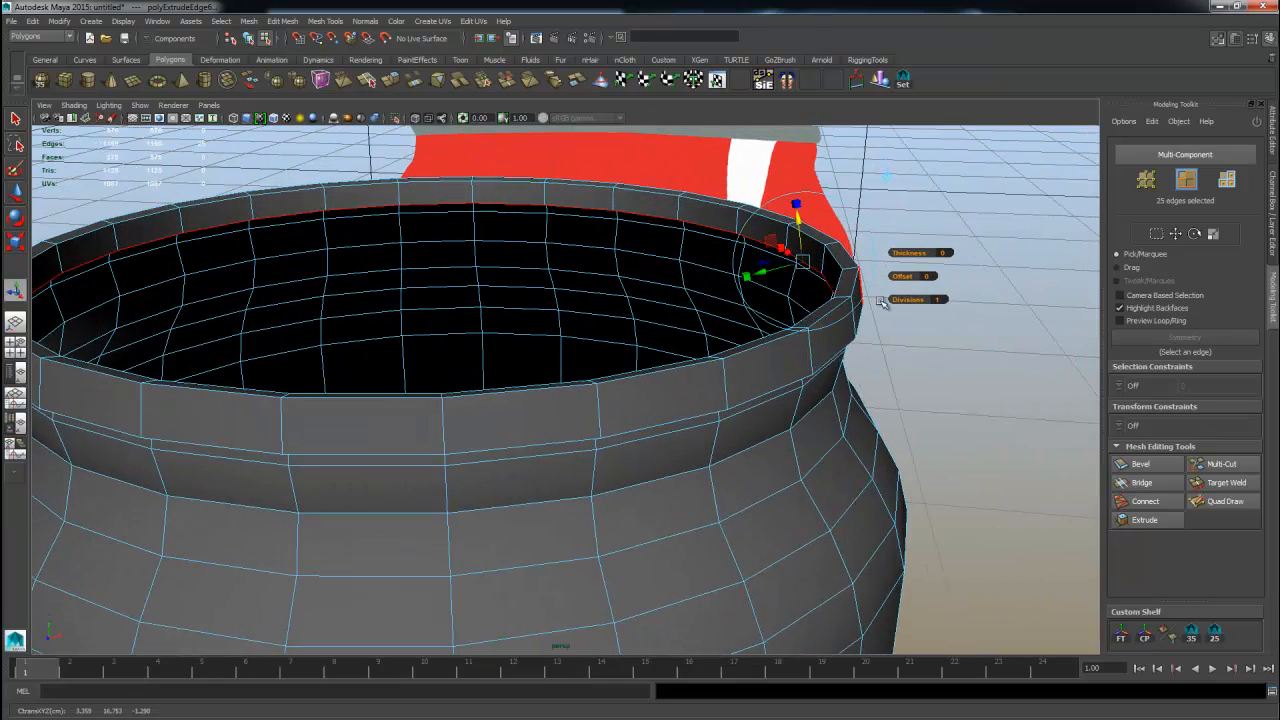
scroll(748, 283, "down", 3)
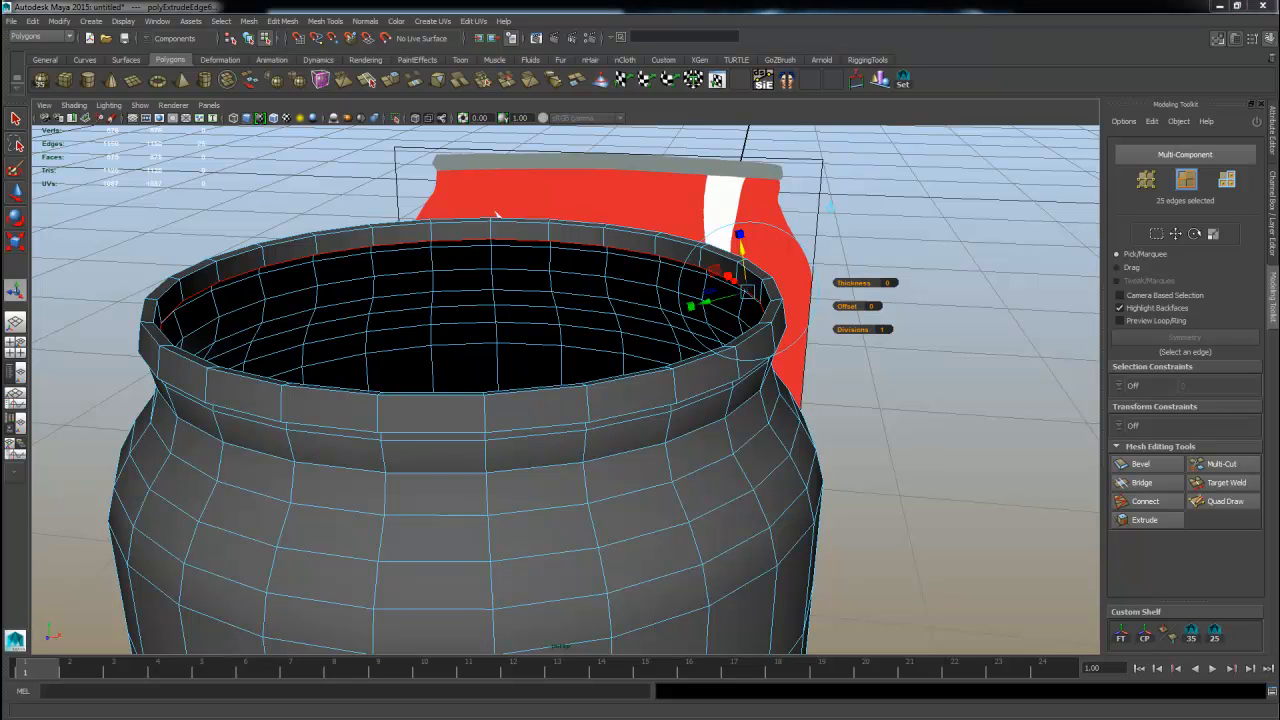
Switch to the web browser and search images for cocacola can to find a reference photo.
left_click_drag(0, 282, 735, 2)
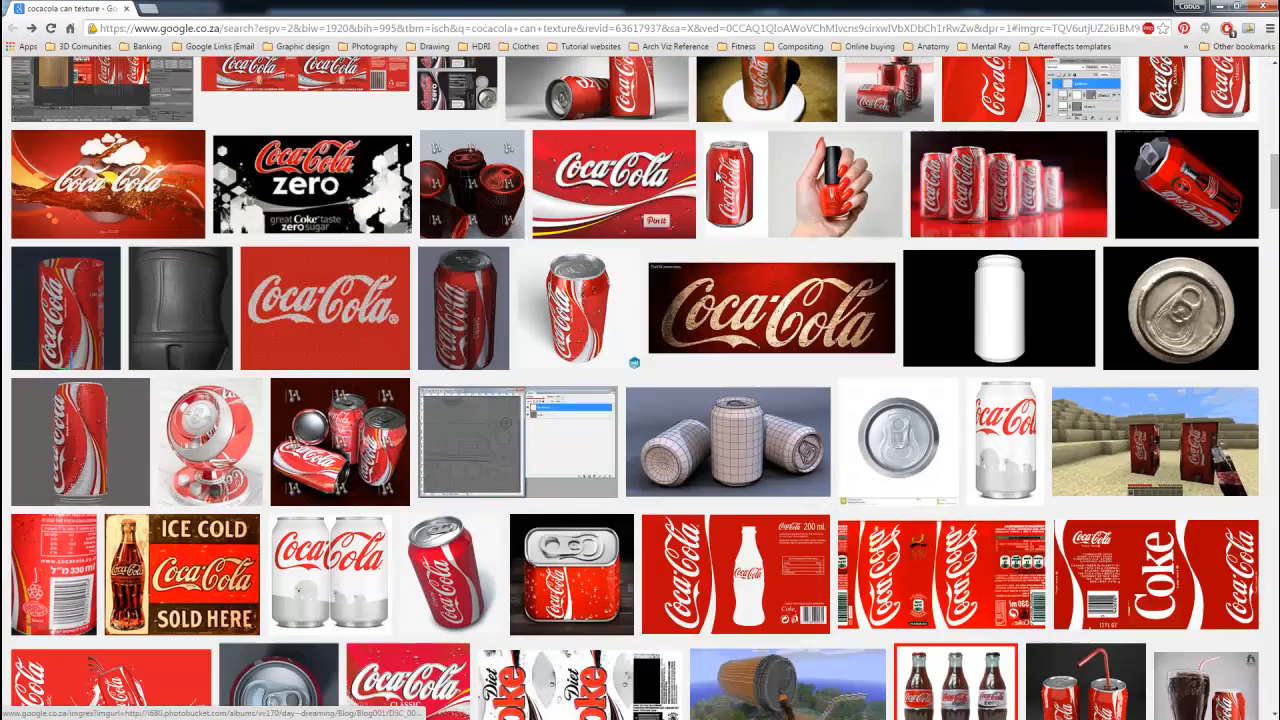
scroll(835, 285, "down", 2)
scroll(175, 447, "up", 9)
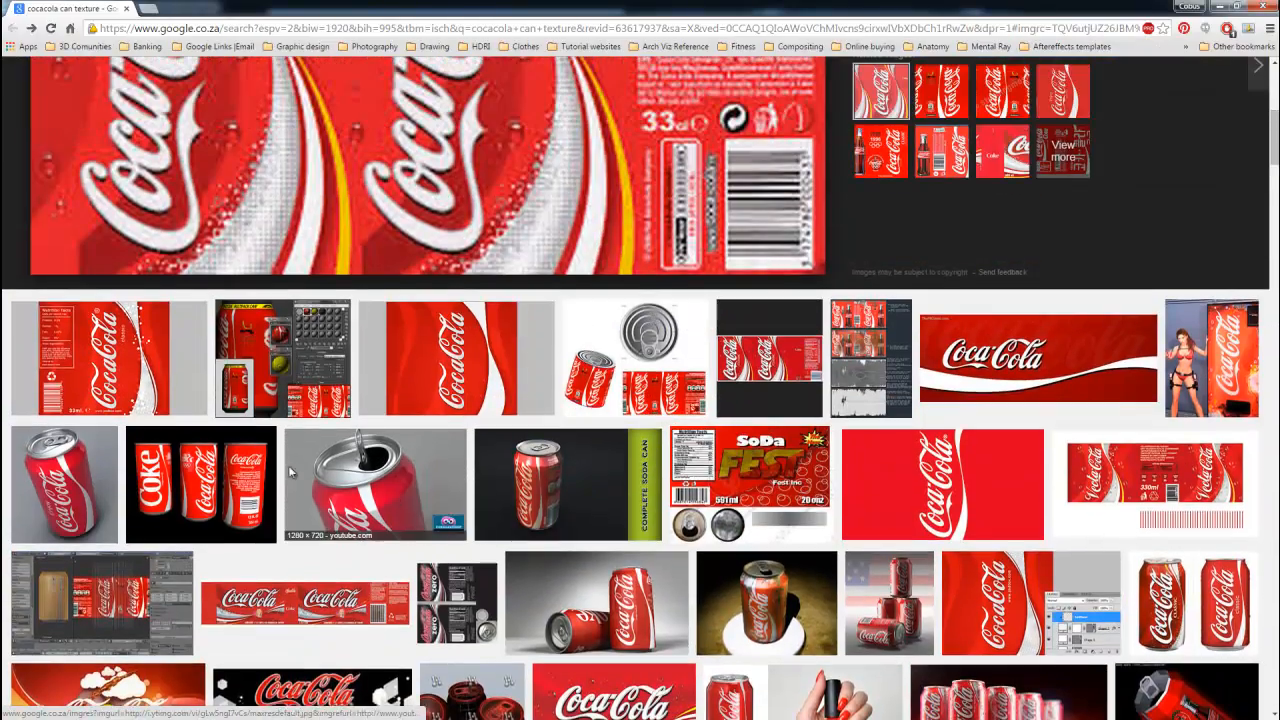
scroll(885, 511, "down", 5)
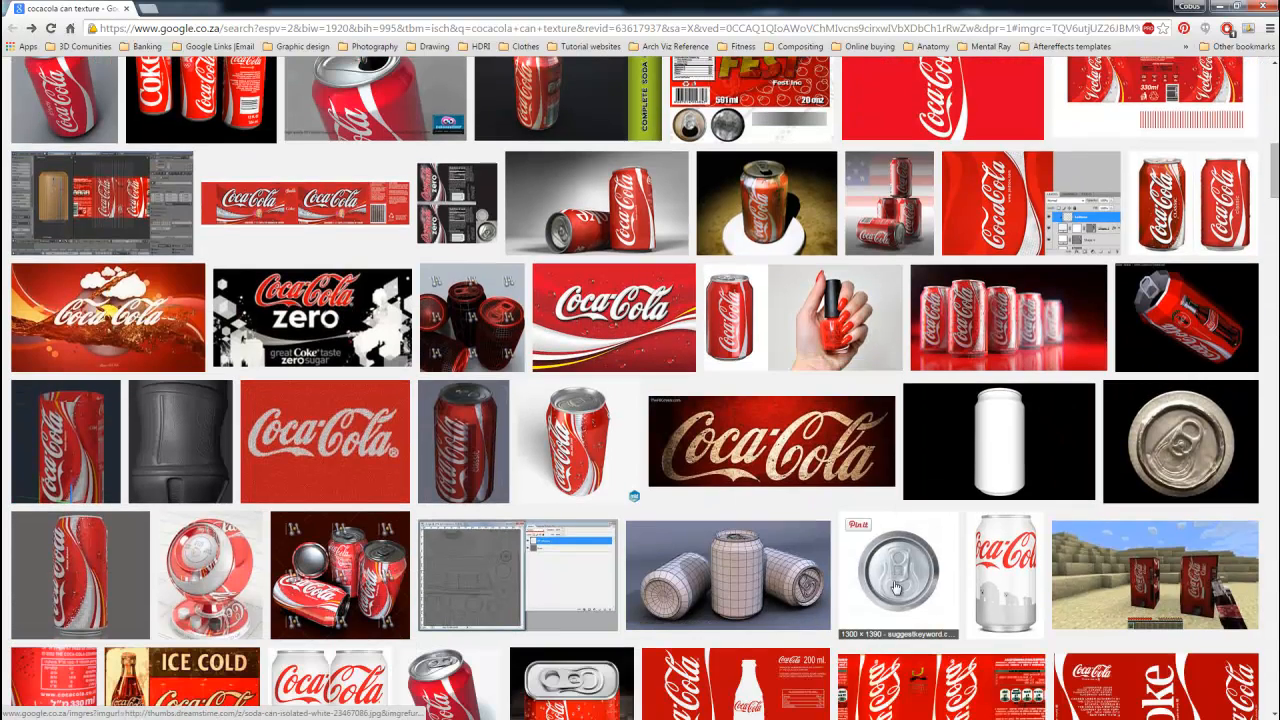
scroll(600, 540, "up", 4)
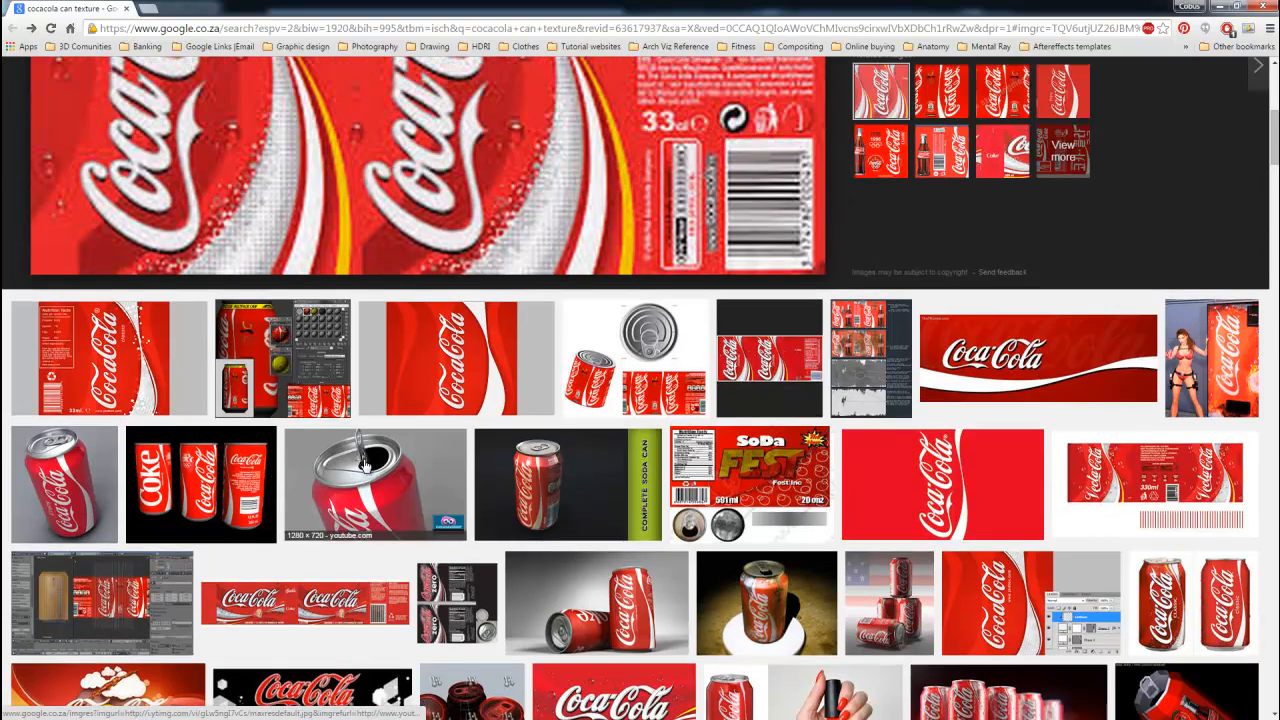
scroll(539, 309, "up", 5)
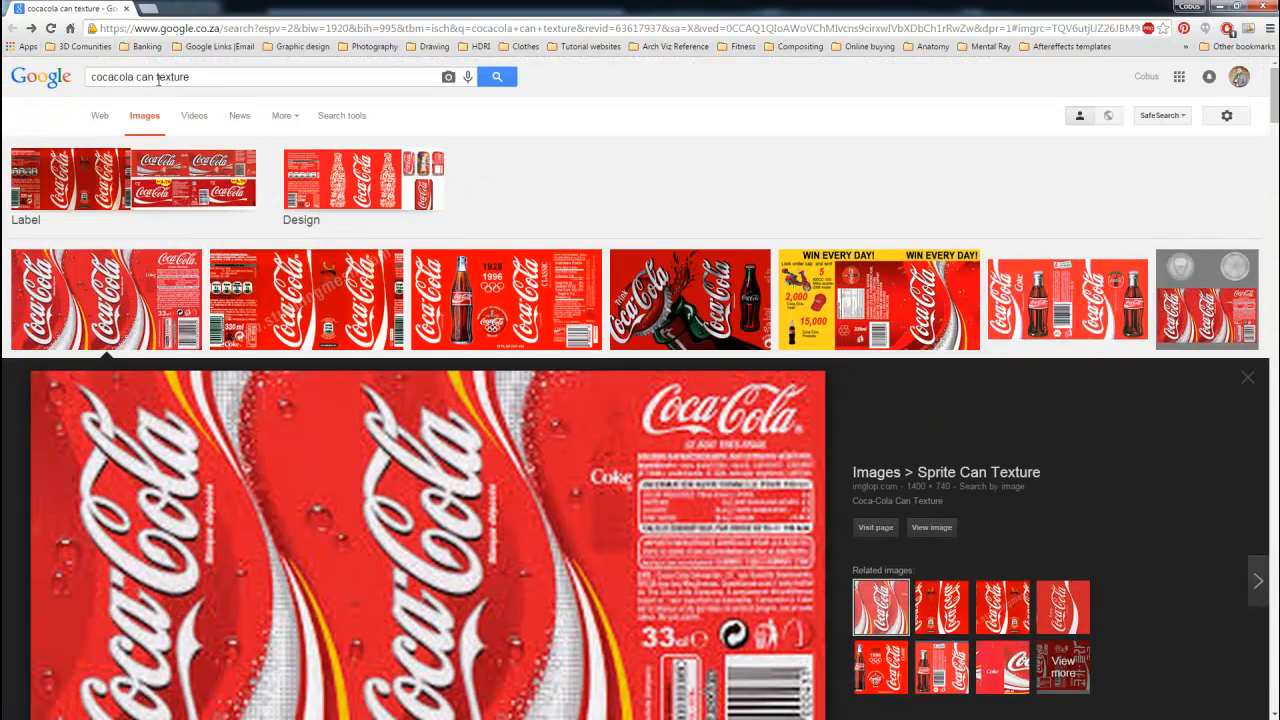
left_click_drag(155, 77, 333, 90)
key("Return")
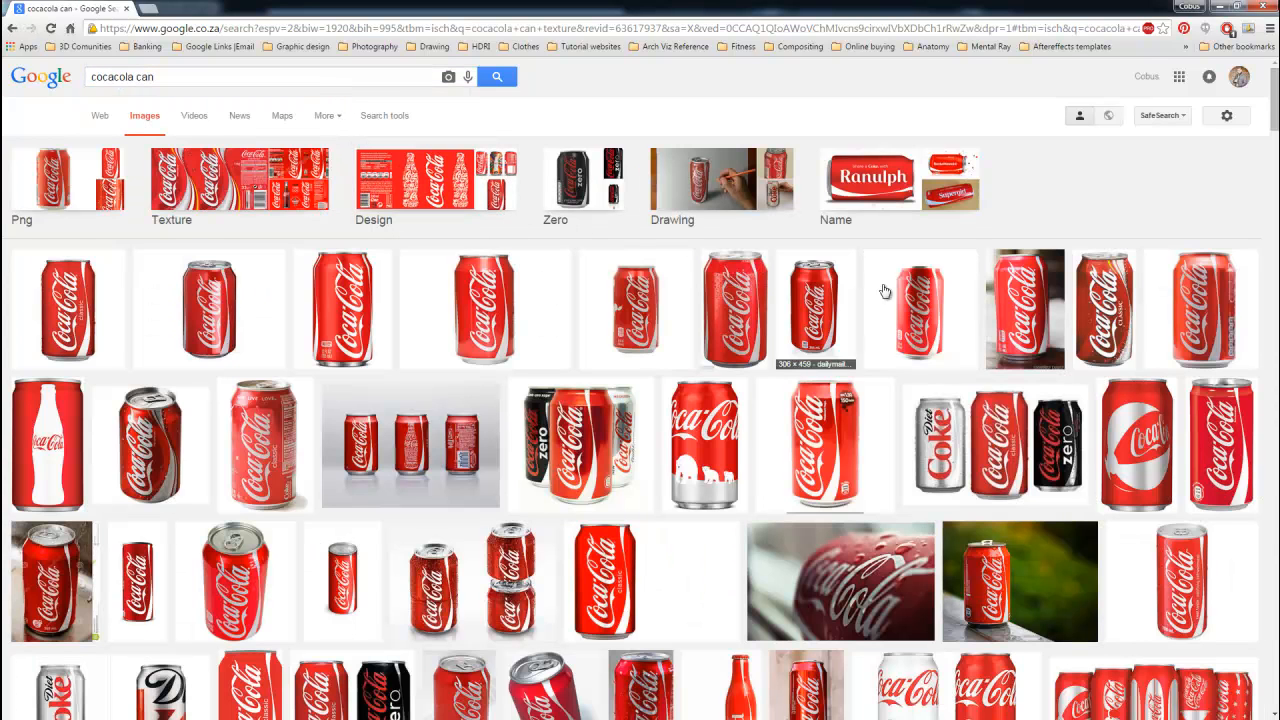
left_click(232, 553)
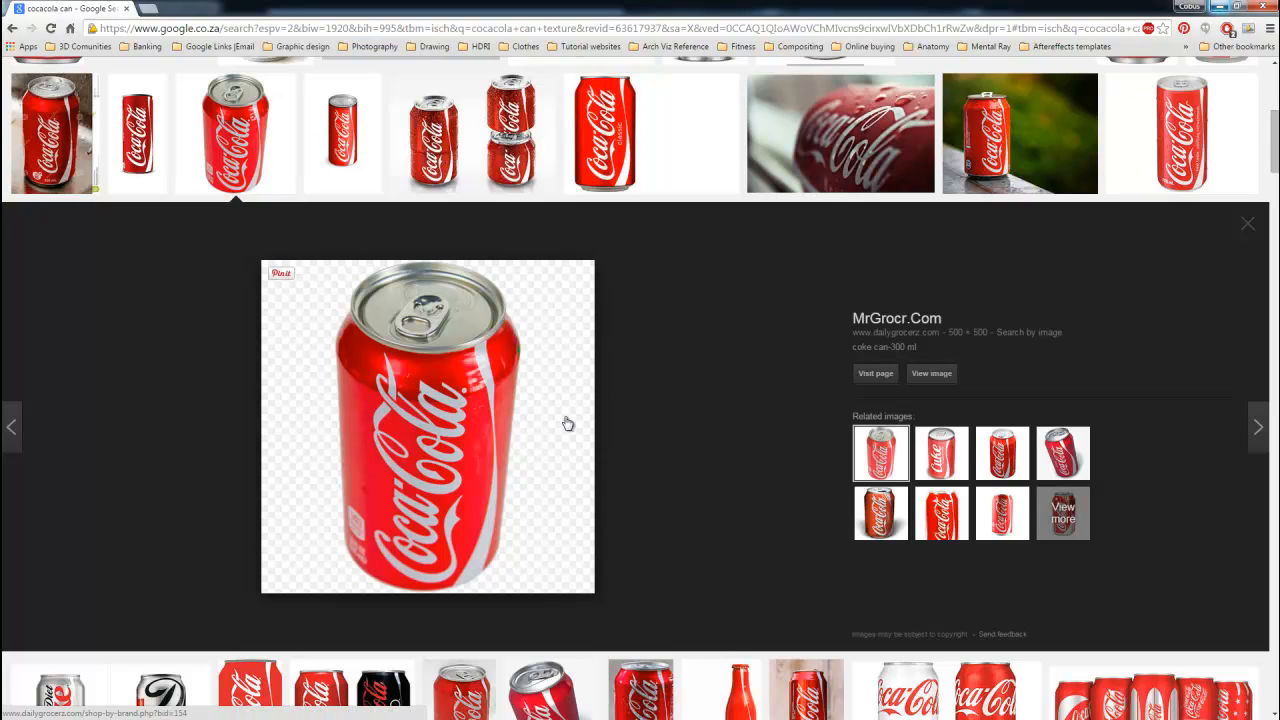
Save the can photo as soda_cans_coke.png into the project's sourceimages folder.
right_click(479, 387)
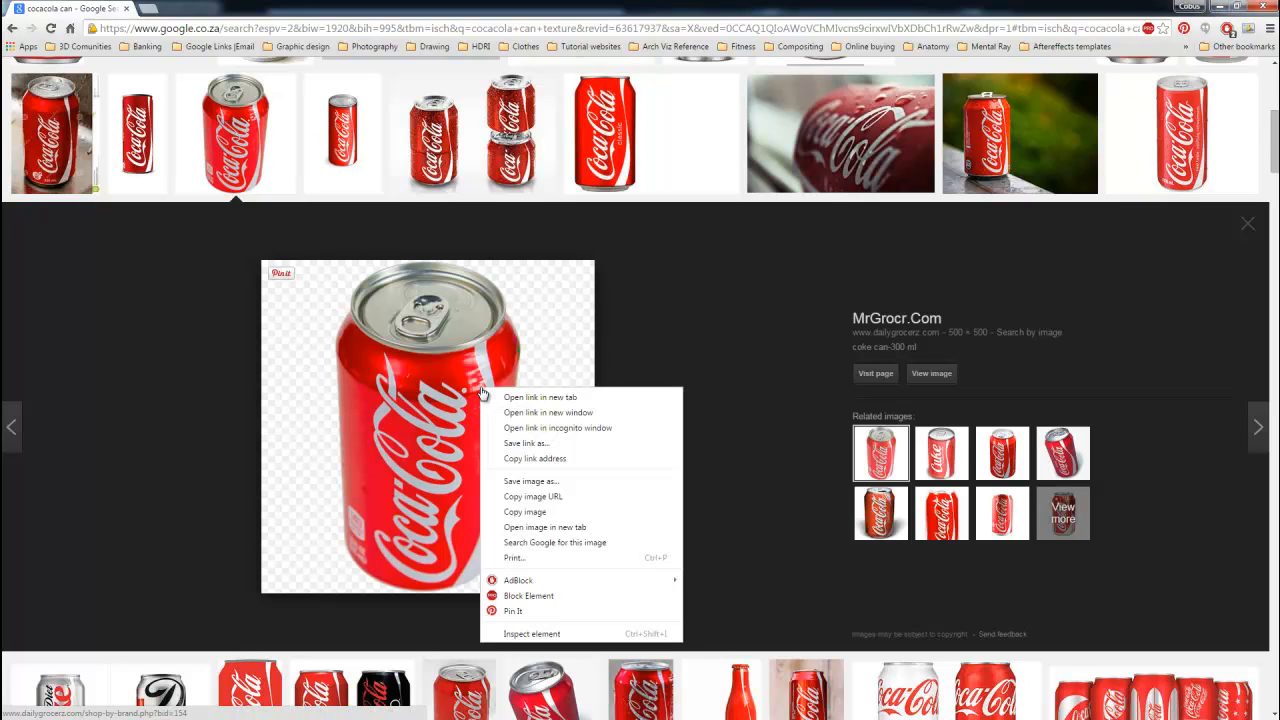
left_click(566, 483)
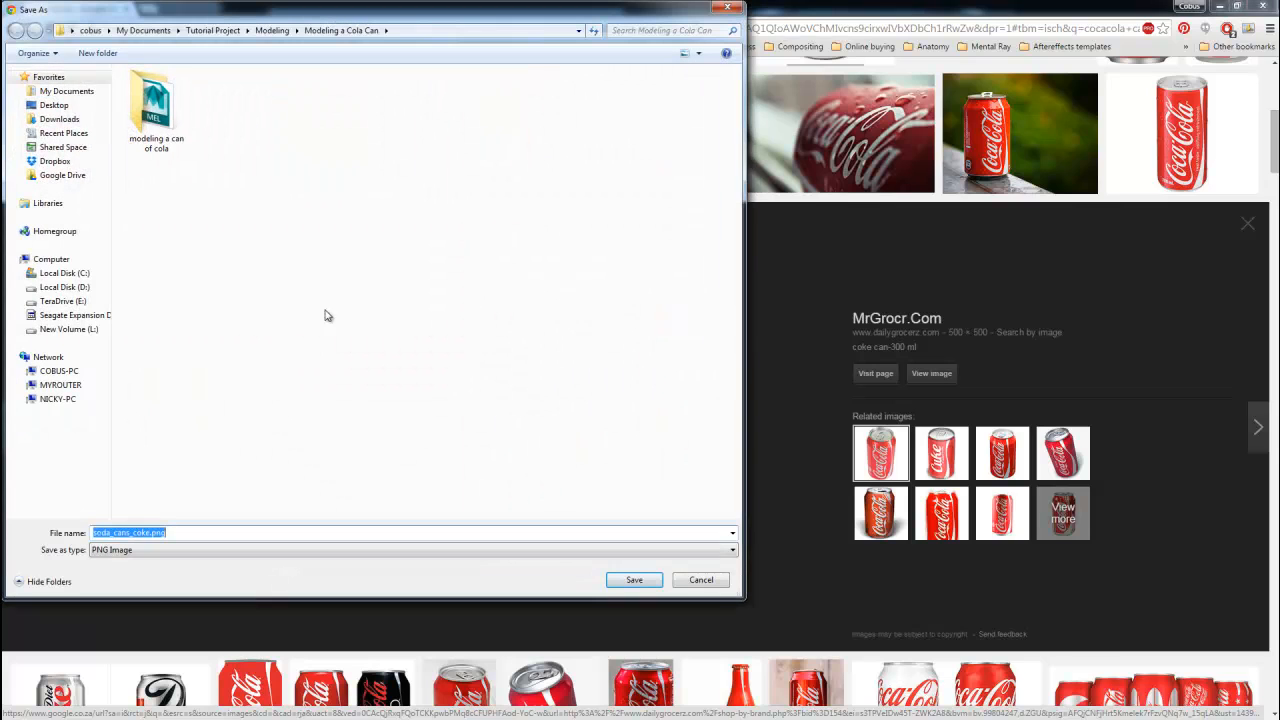
double_click(155, 108)
left_click(161, 248)
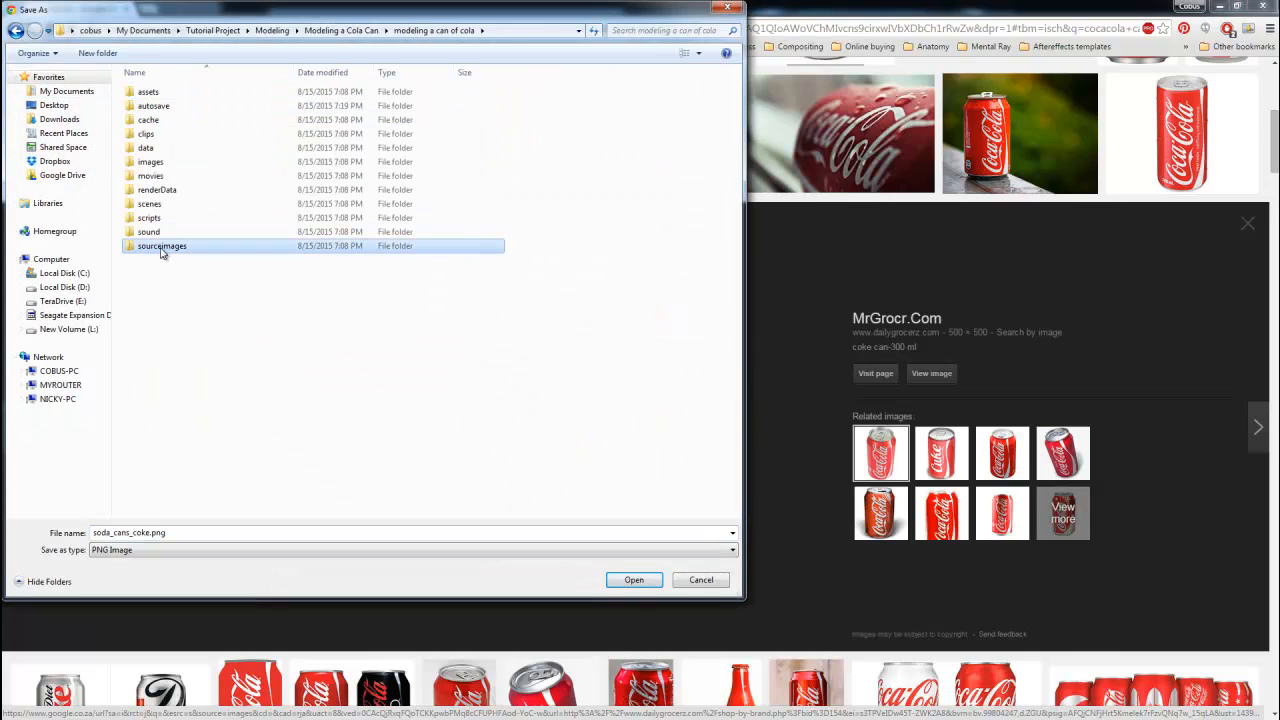
double_click(161, 250)
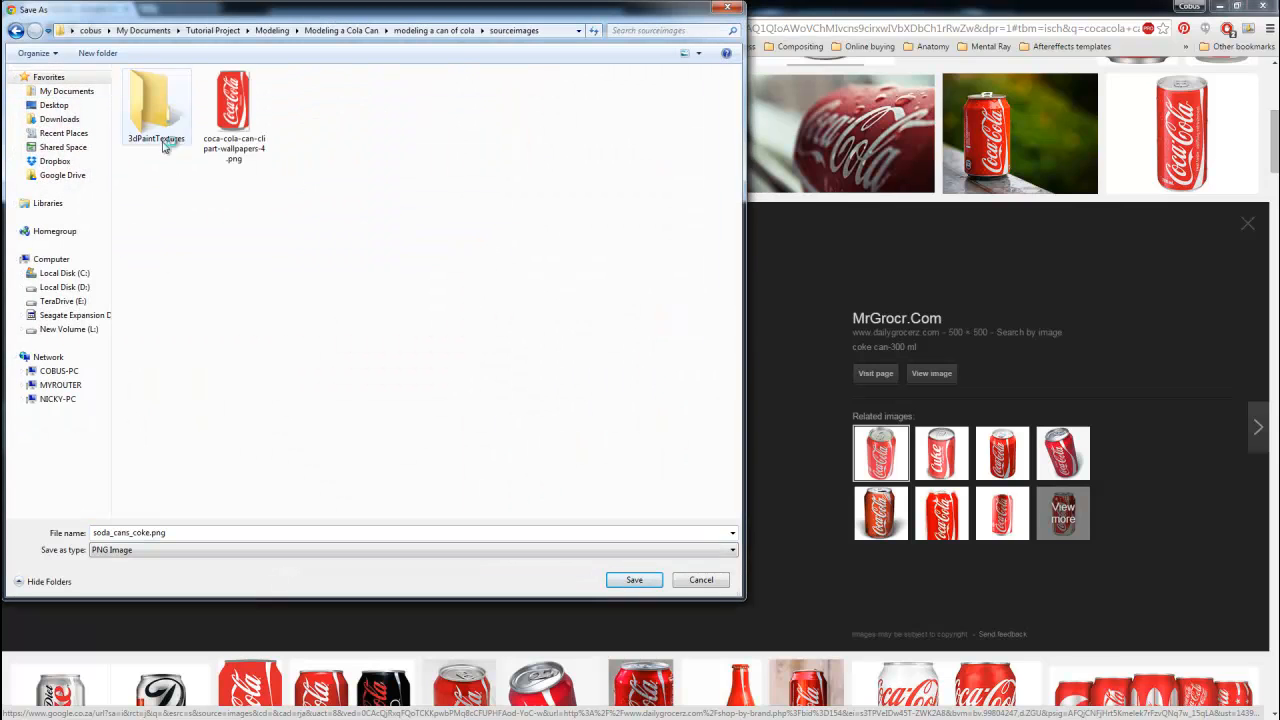
left_click(638, 579)
Return to Maya and import soda_cans_coke.png from sourceimages as an image plane in the perspective view.
left_click(1220, 8)
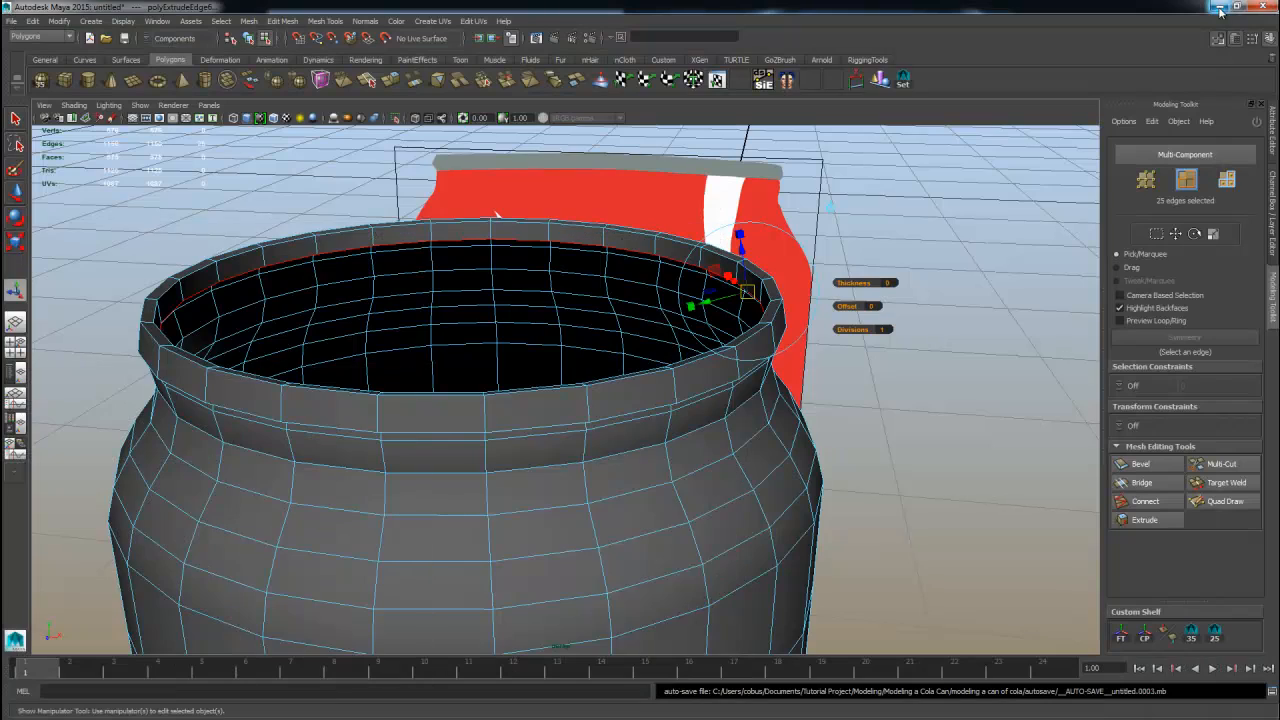
left_click_drag(872, 220, 512, 240, "alt")
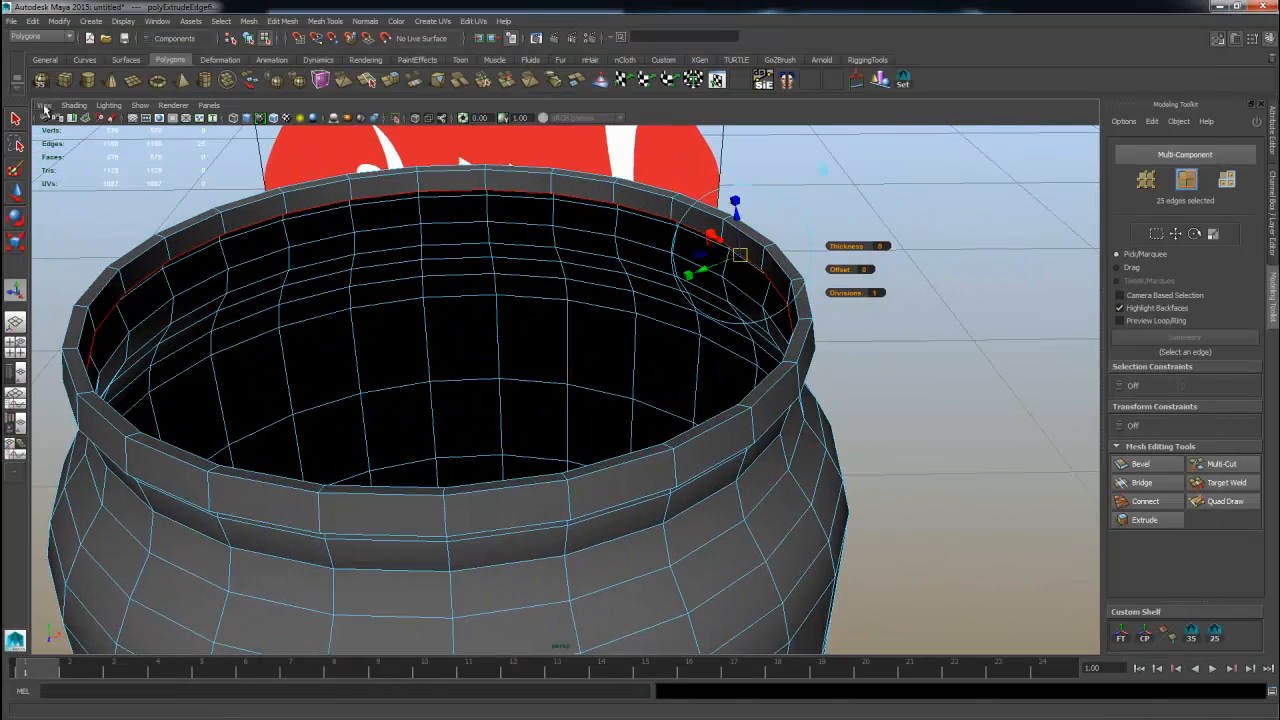
left_click(43, 105)
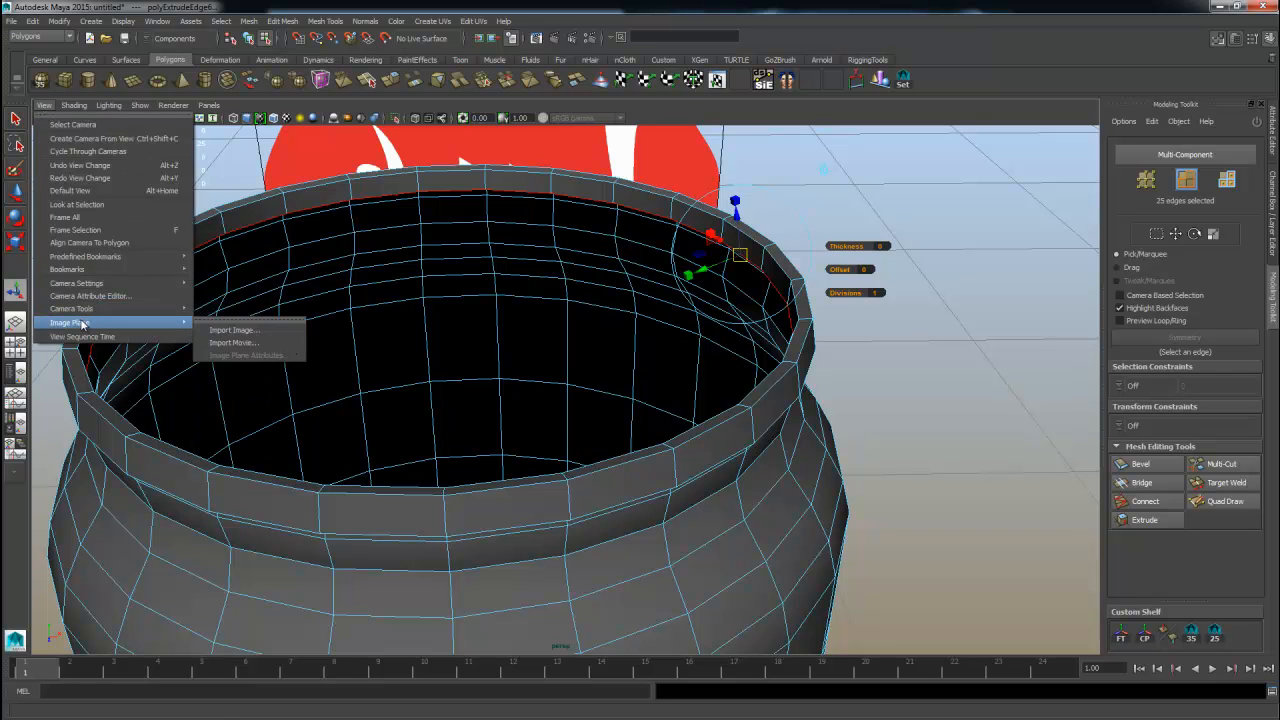
left_click(225, 330)
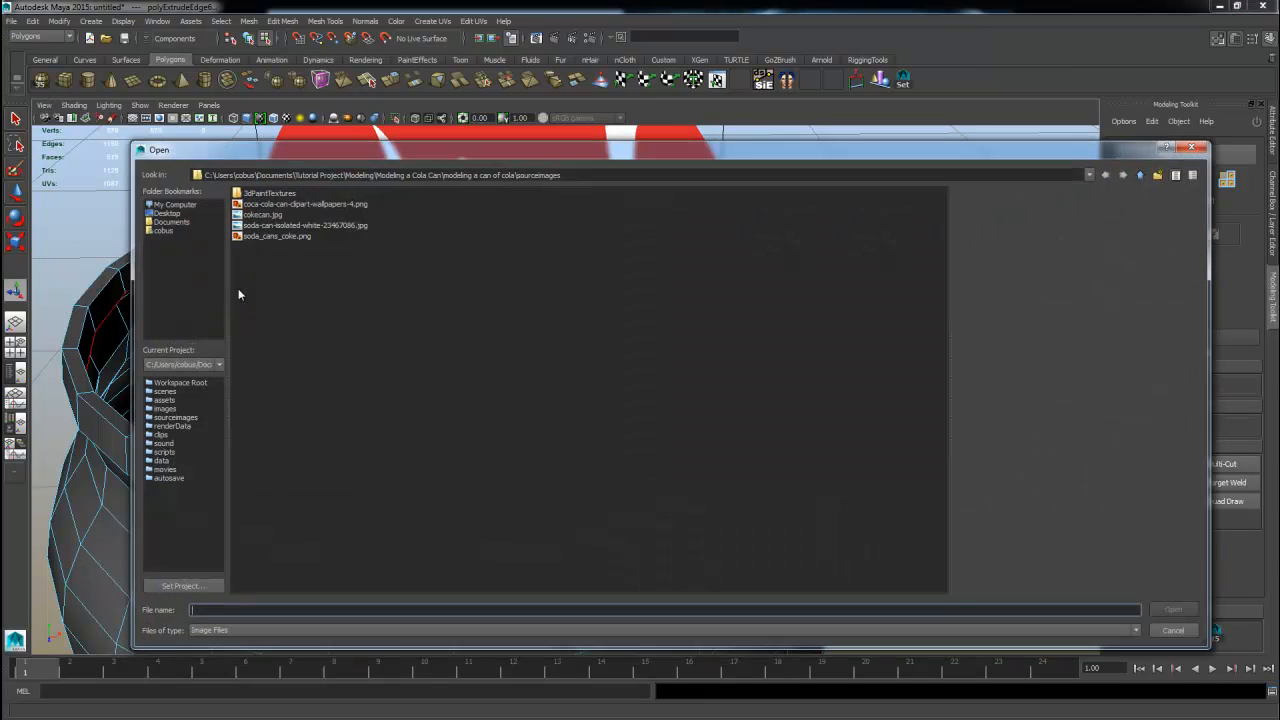
left_click(255, 236)
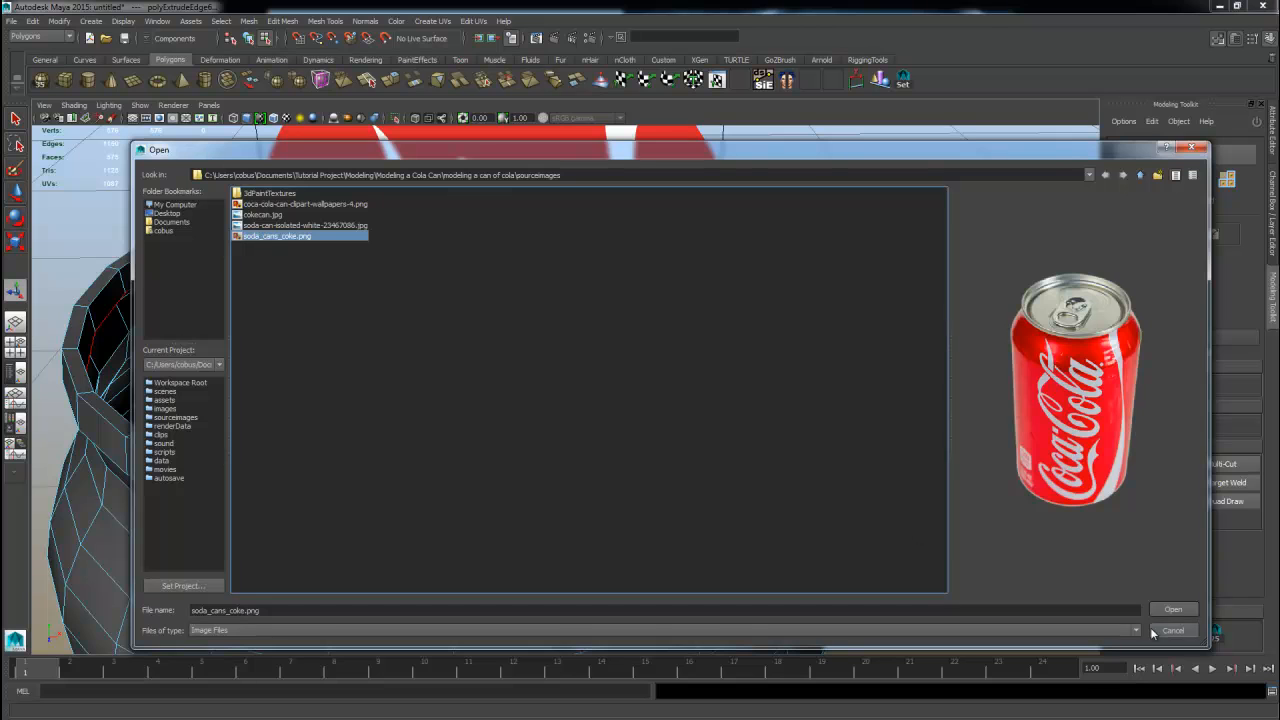
left_click(1174, 610)
right_click_drag(694, 434, 60, 407, "alt")
left_click(1040, 433)
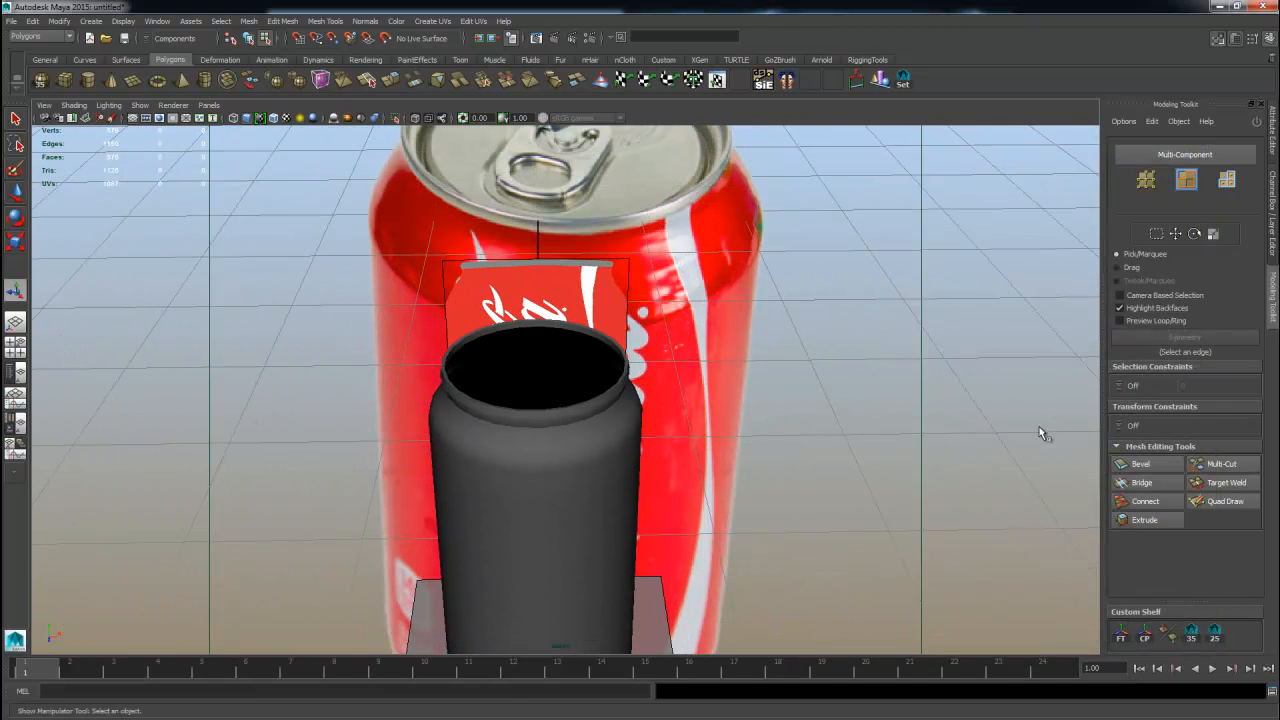
Open the outliner and inspect the scene's cylinder and image plane objects.
left_click(1274, 214)
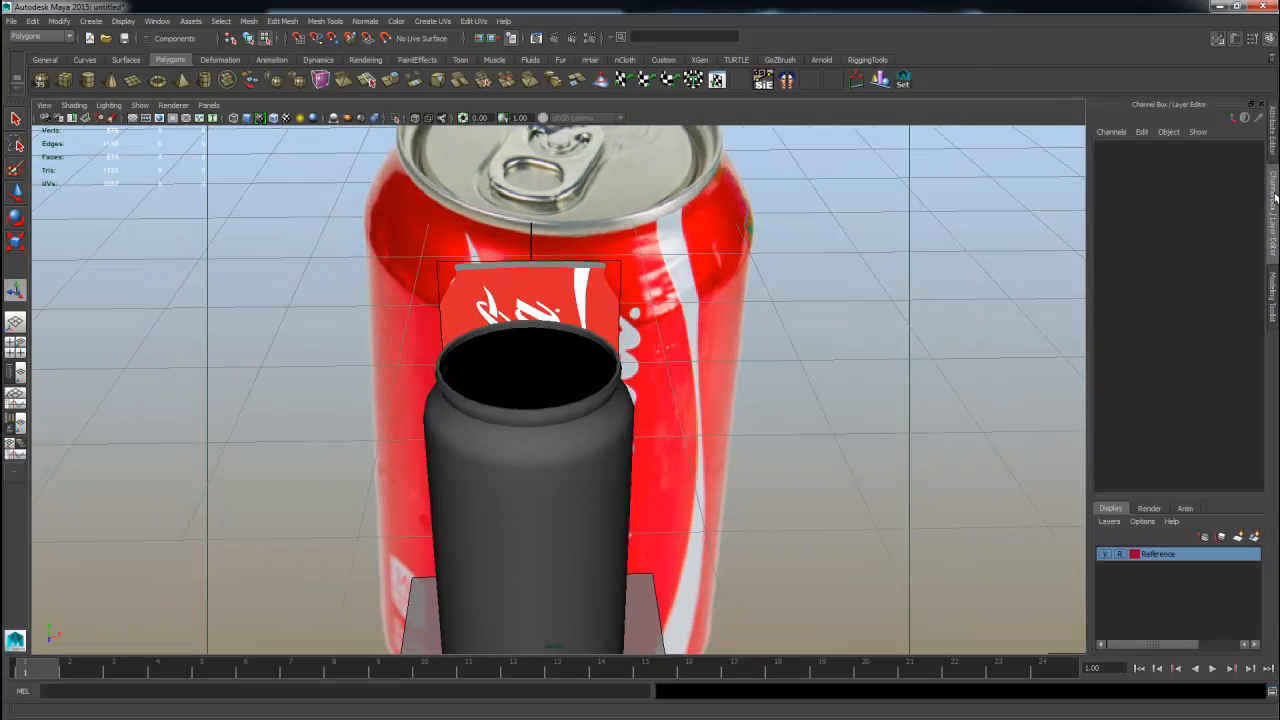
middle_click_drag(885, 284, 894, 396, "alt")
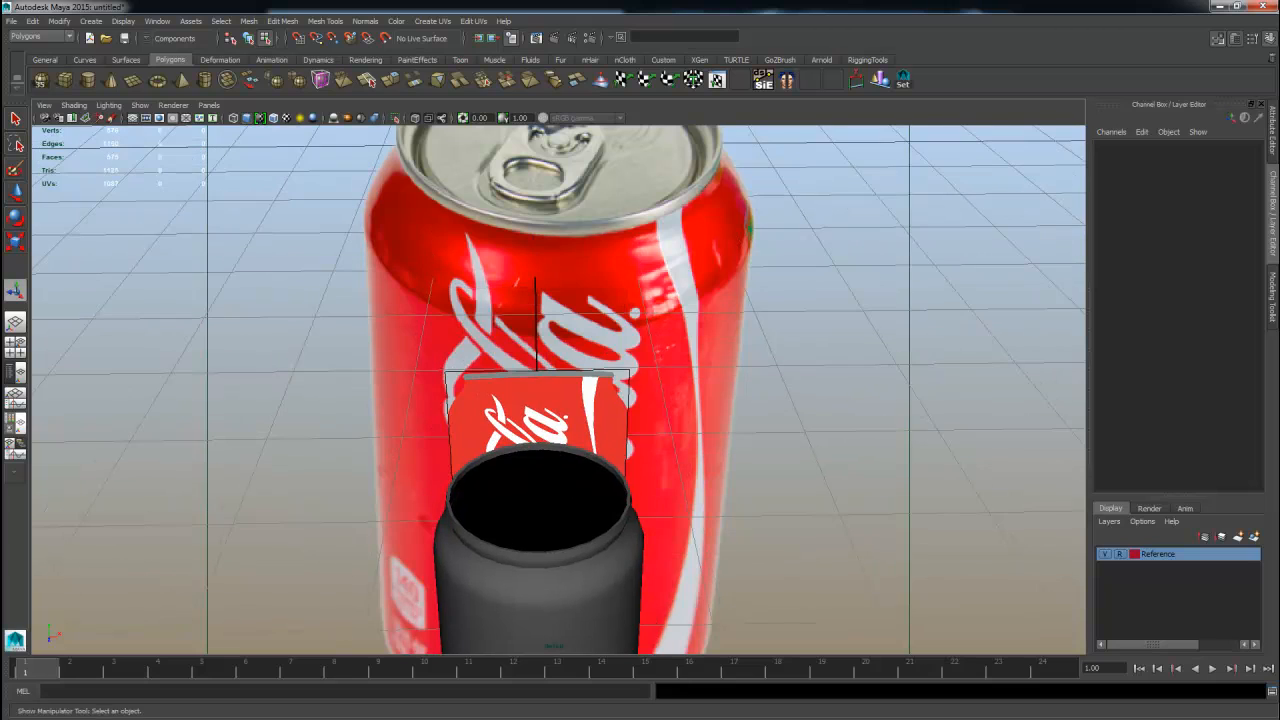
left_click(15, 372)
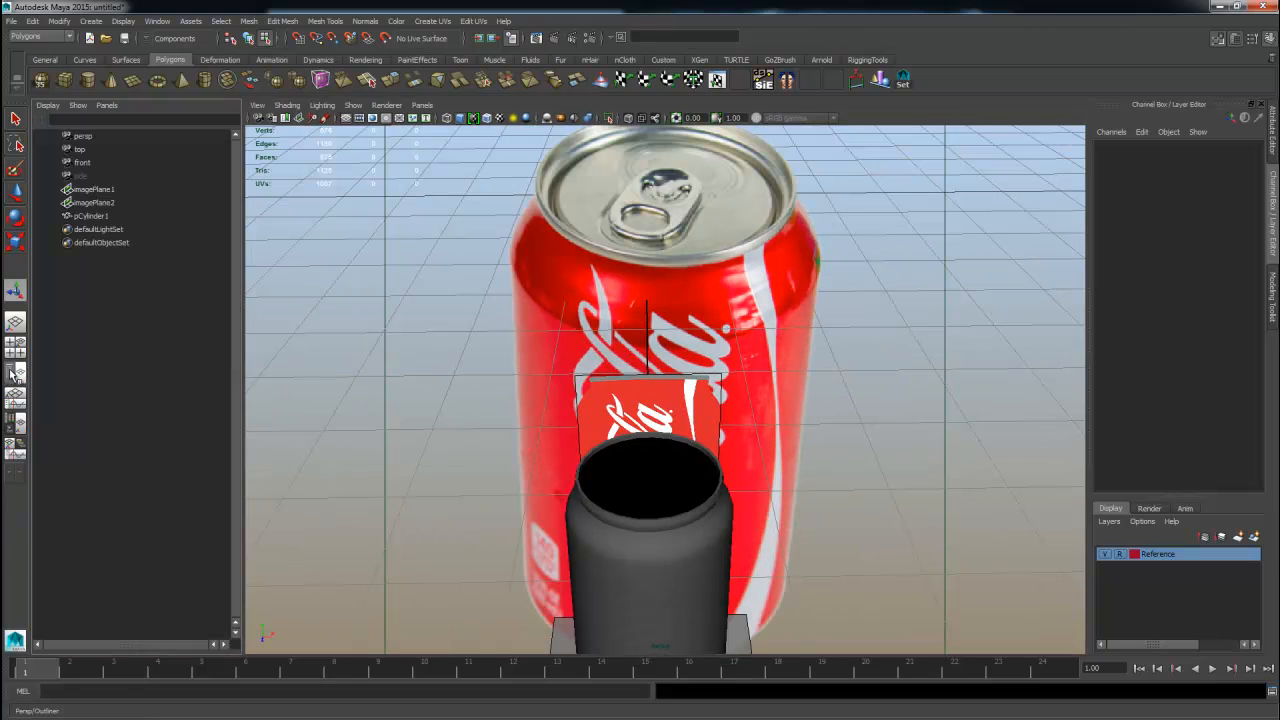
left_click(87, 216)
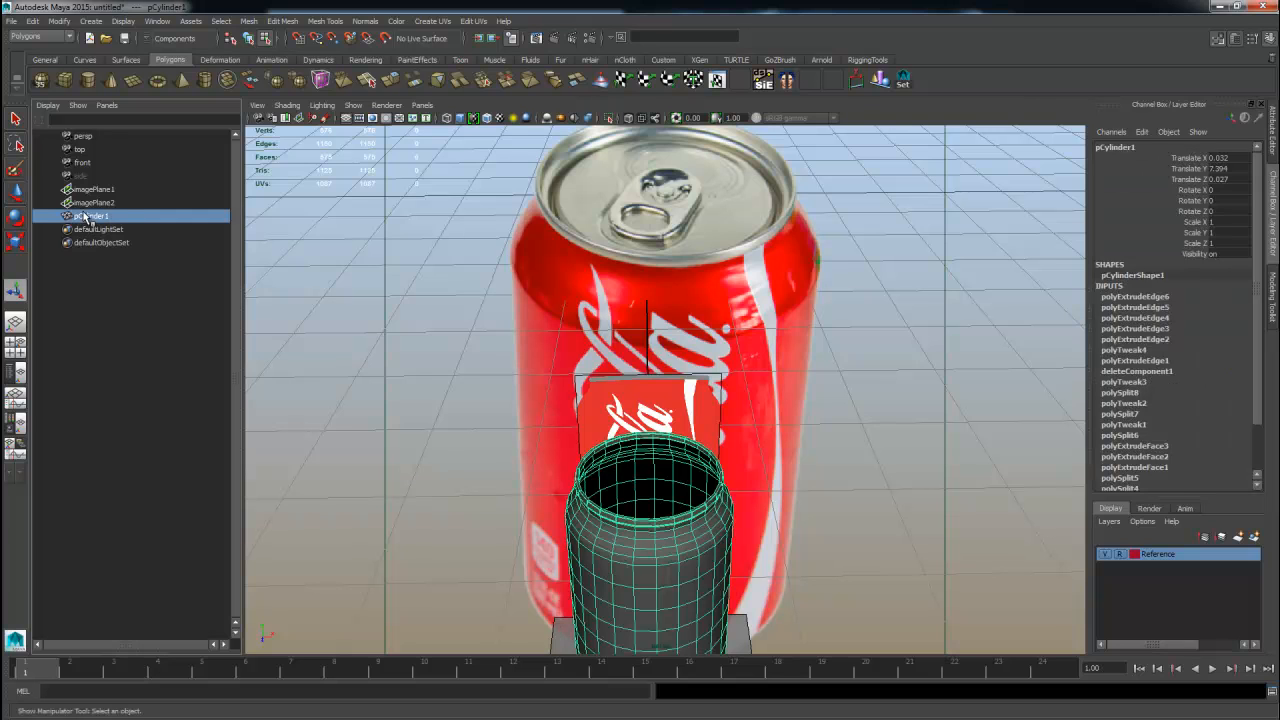
left_click(92, 204)
left_click(92, 191)
left_click_drag(562, 243, 510, 253, "alt")
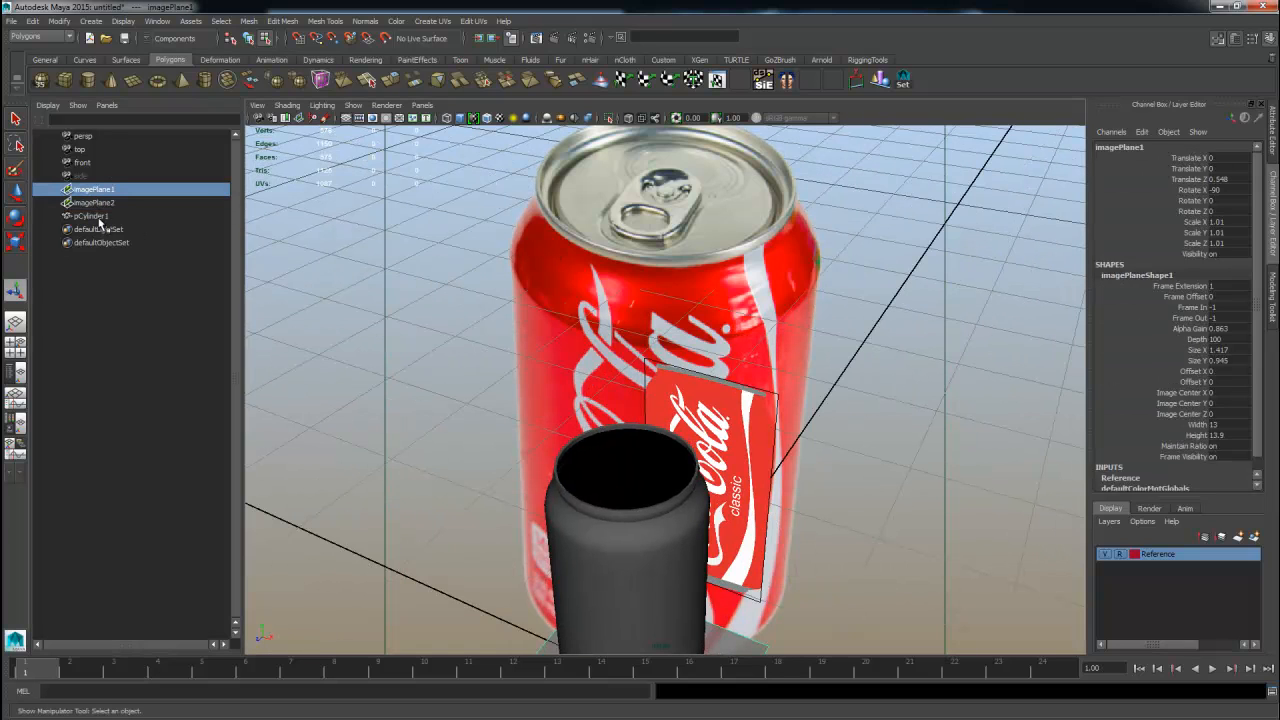
left_click(100, 216)
left_click(480, 520)
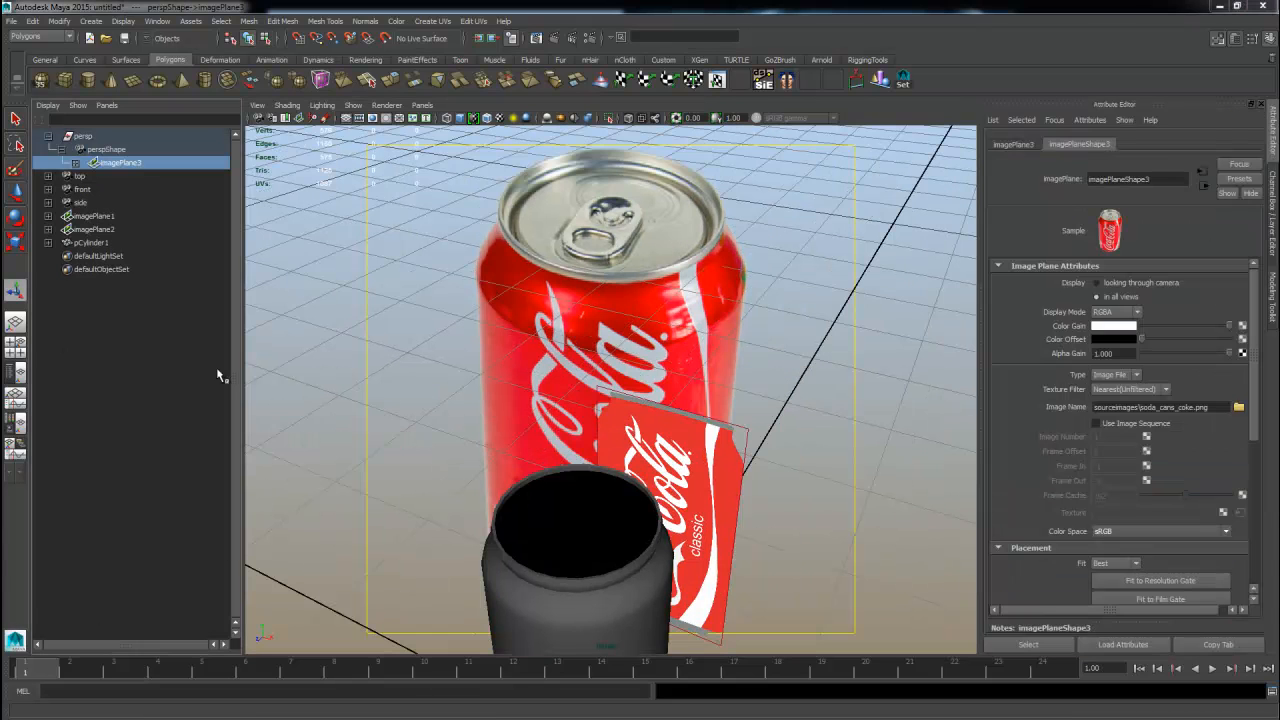
Select imagePlane3 under the perspective camera and set its width to 0.427.
left_click(48, 136)
left_click(317, 273)
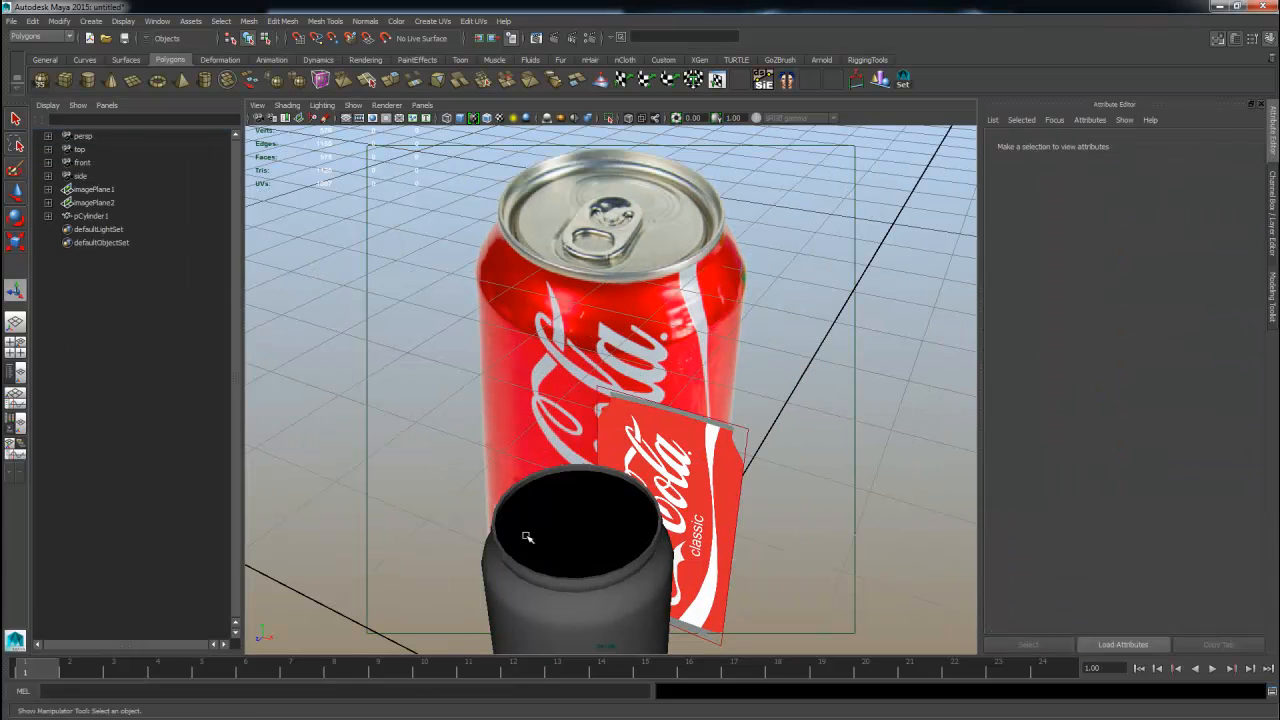
left_click(47, 136)
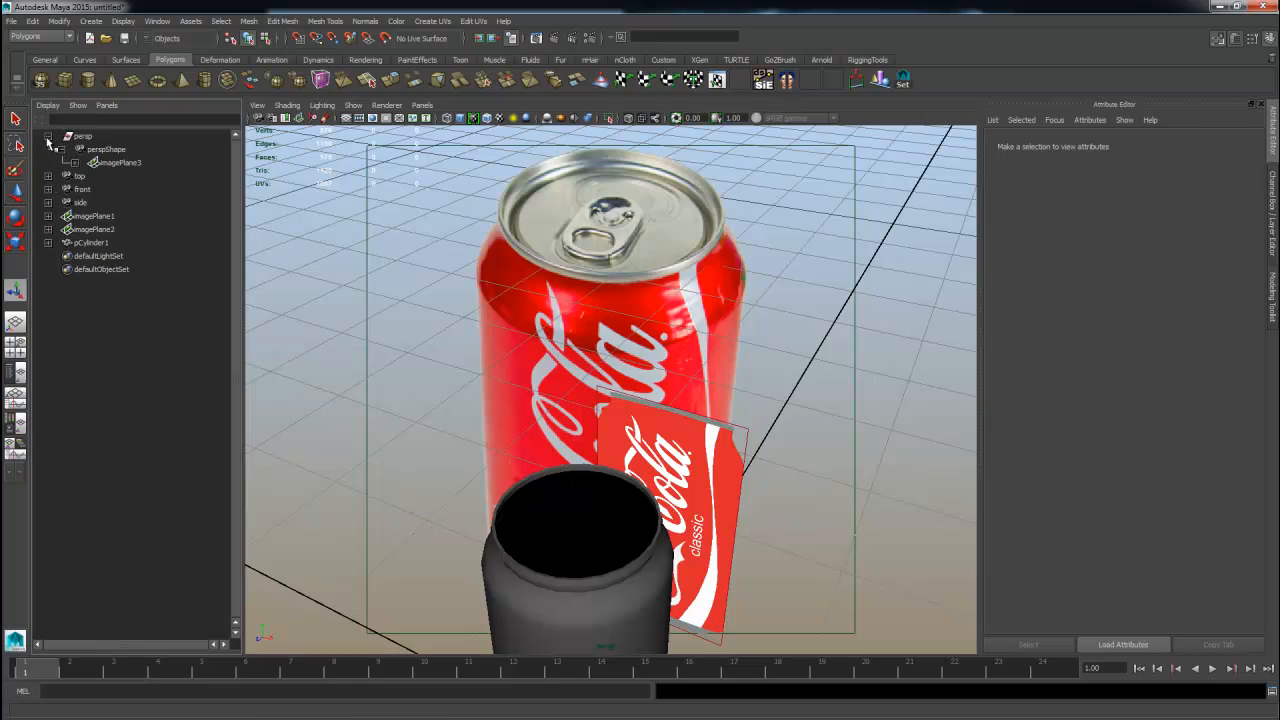
left_click(120, 163)
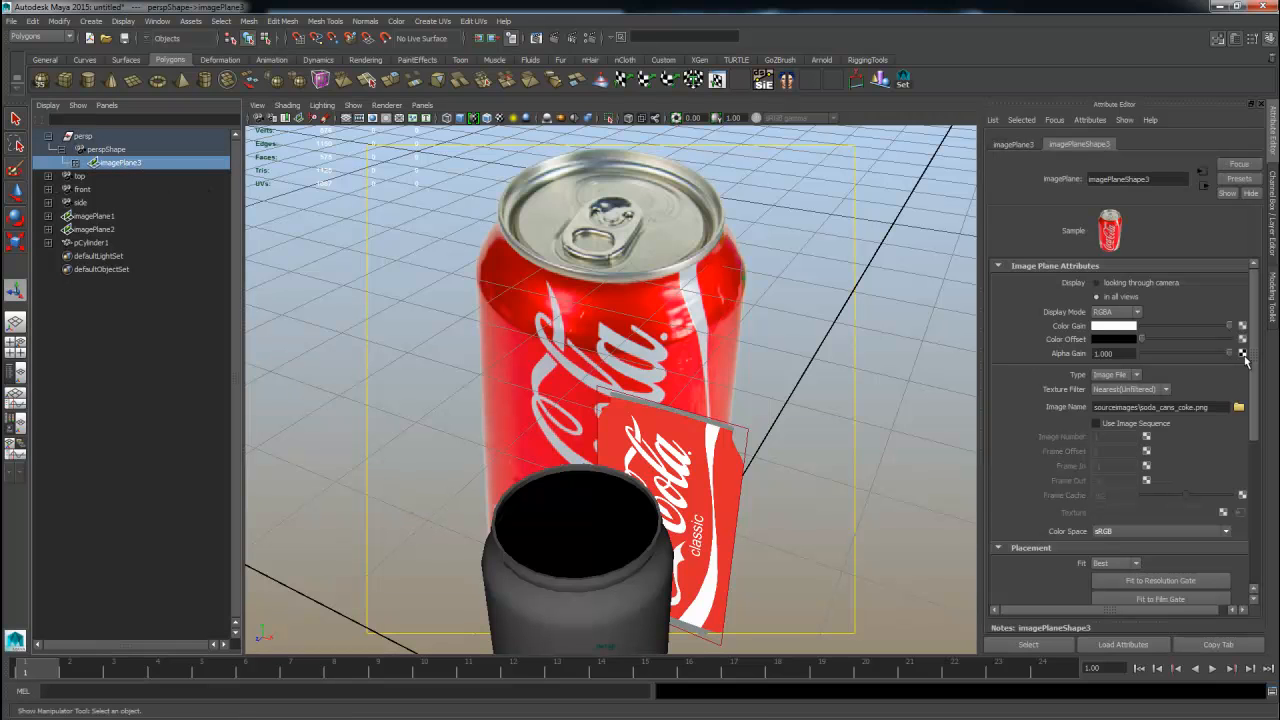
scroll(1063, 474, "down", 5)
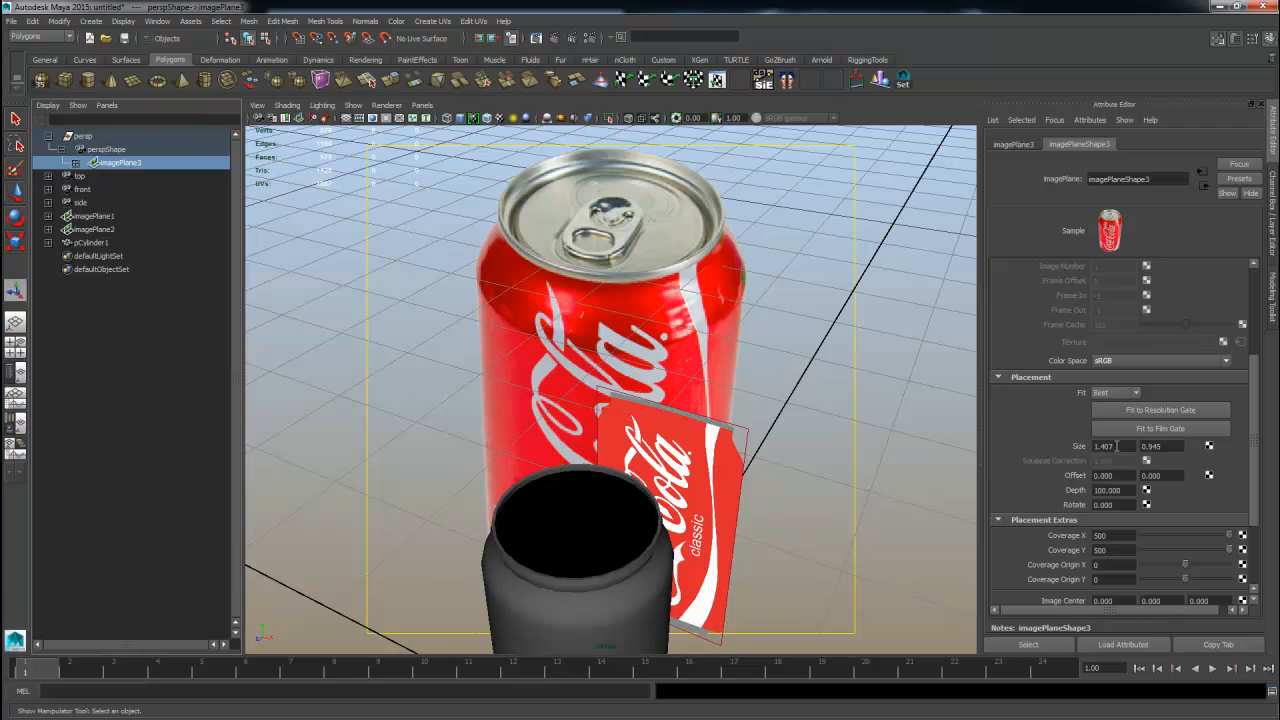
left_click_drag(1117, 446, 1051, 448, "ctrl")
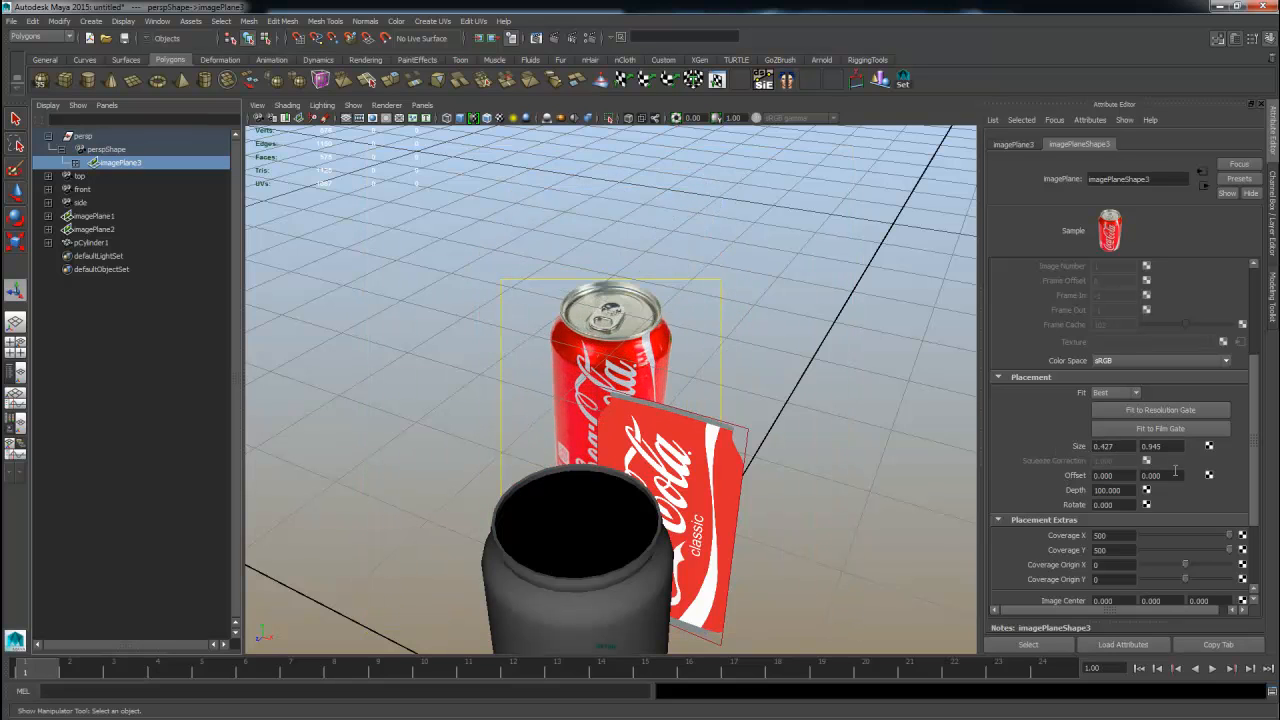
Set the image plane's offset to 0.460 and 0.200 to place the photo beside the can model.
mouse_move(1173, 475)
left_mouse_down("ctrl")
mouse_move(1106, 478)
mouse_move(1190, 486)
left_mouse_up("ctrl")
left_click_drag(687, 422, 534, 463, "alt")
right_click_drag(534, 463, 790, 373, "alt")
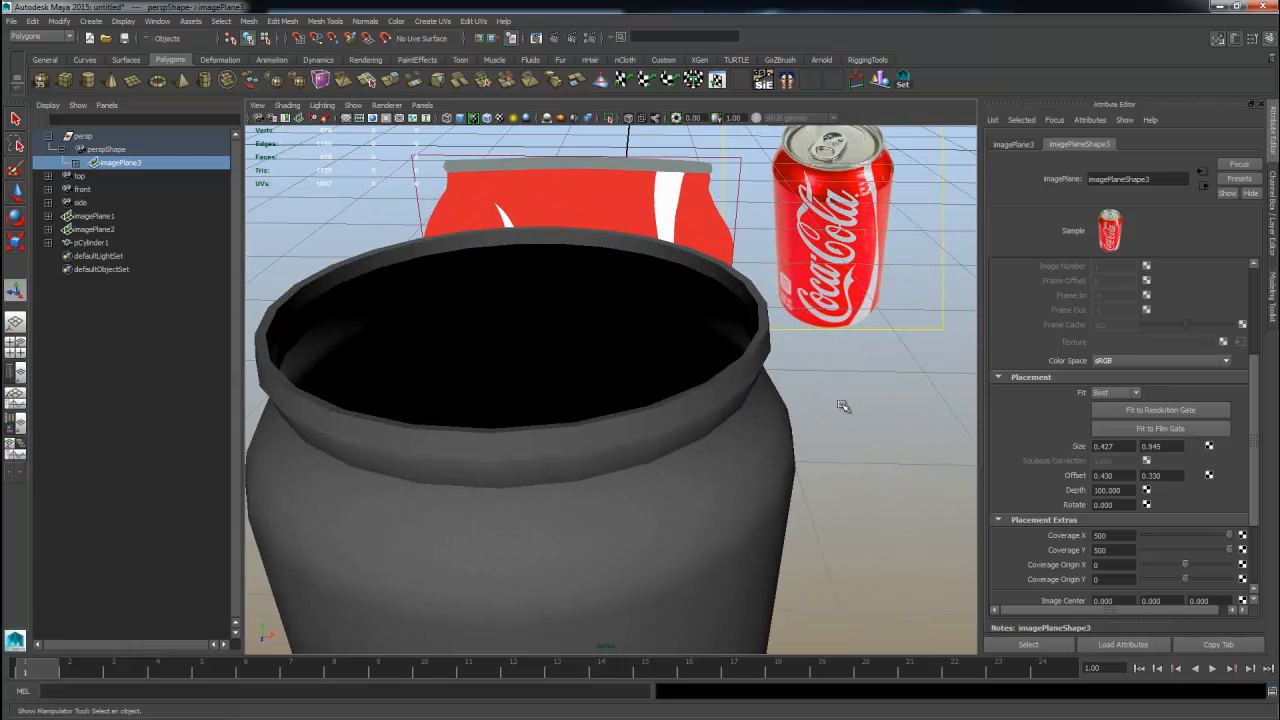
left_click_drag(843, 406, 816, 428, "alt")
left_click_drag(1123, 478, 1155, 479, "ctrl")
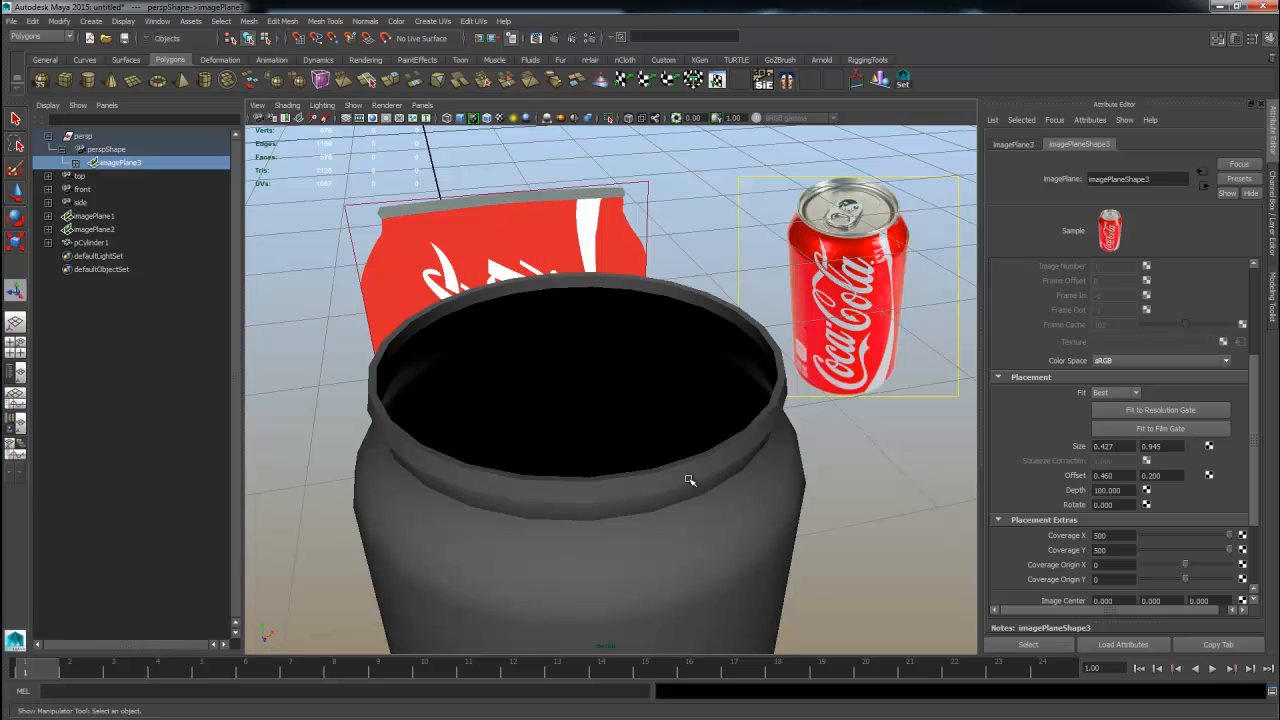
Select the can and its top rim edge loop, then extrude that loop again.
mouse_move(637, 484)
left_mouse_down("alt")
mouse_move(663, 486)
mouse_move(651, 477)
left_mouse_up("alt")
left_click(650, 478)
right_click_drag(553, 514, 625, 512, "alt")
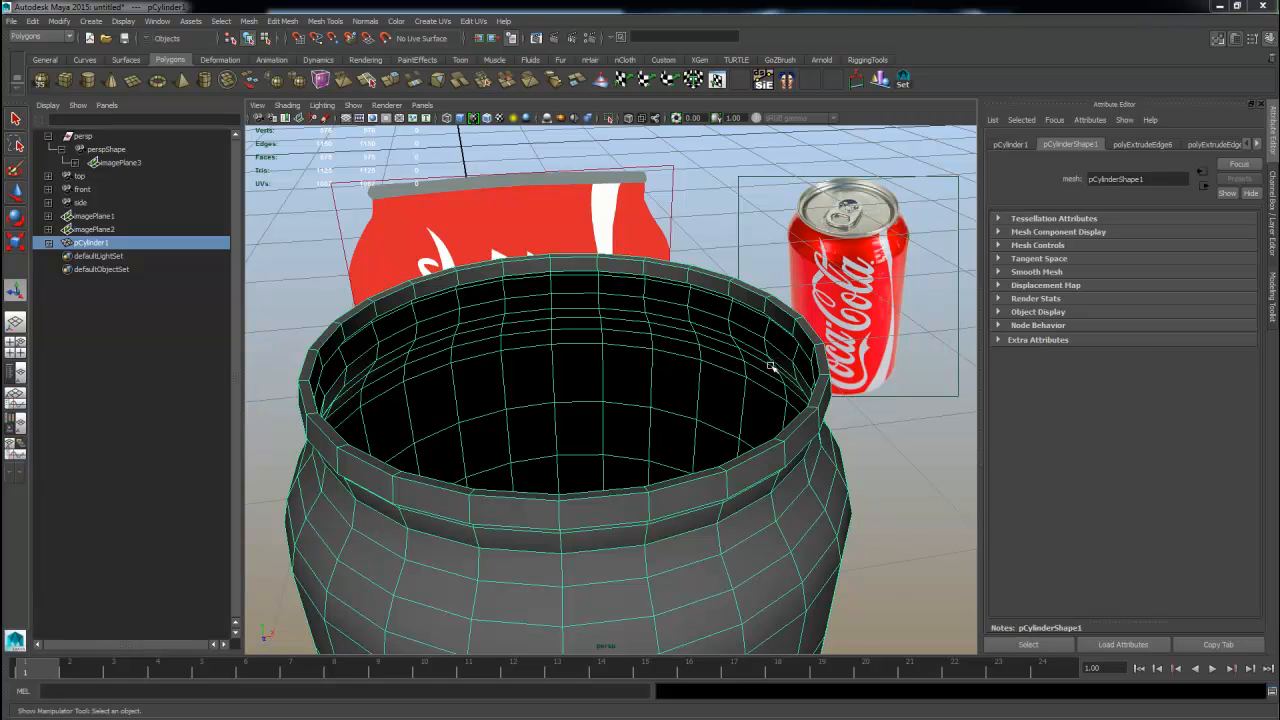
scroll(689, 294, "up", 3)
right_click_drag(689, 294, 675, 252)
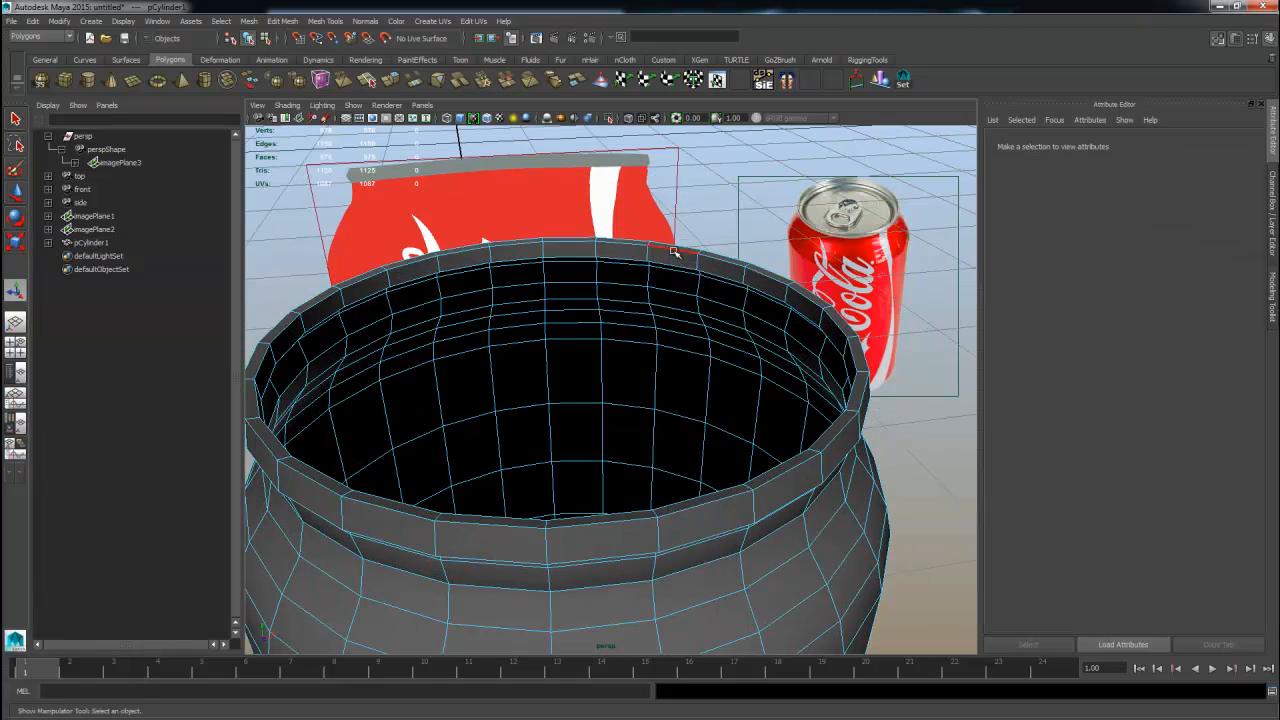
double_click(675, 268)
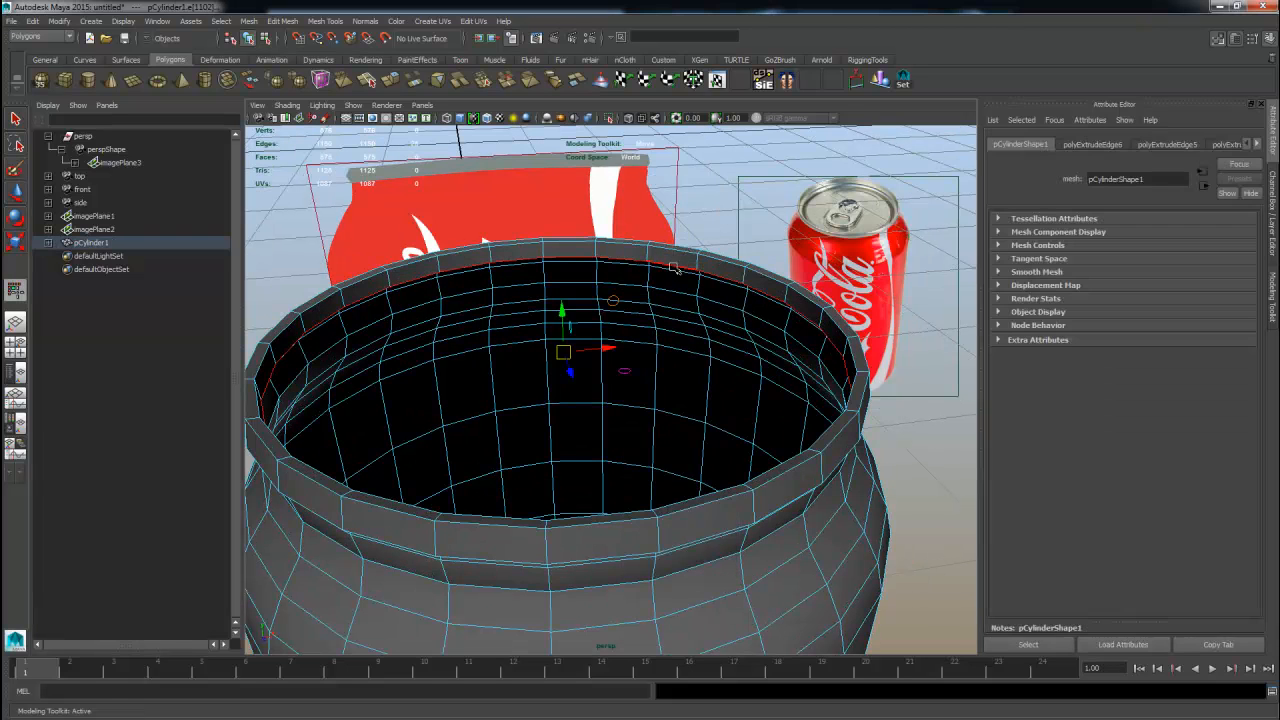
left_click(568, 322)
key("ctrl+z")
left_click_drag(562, 311, 648, 379)
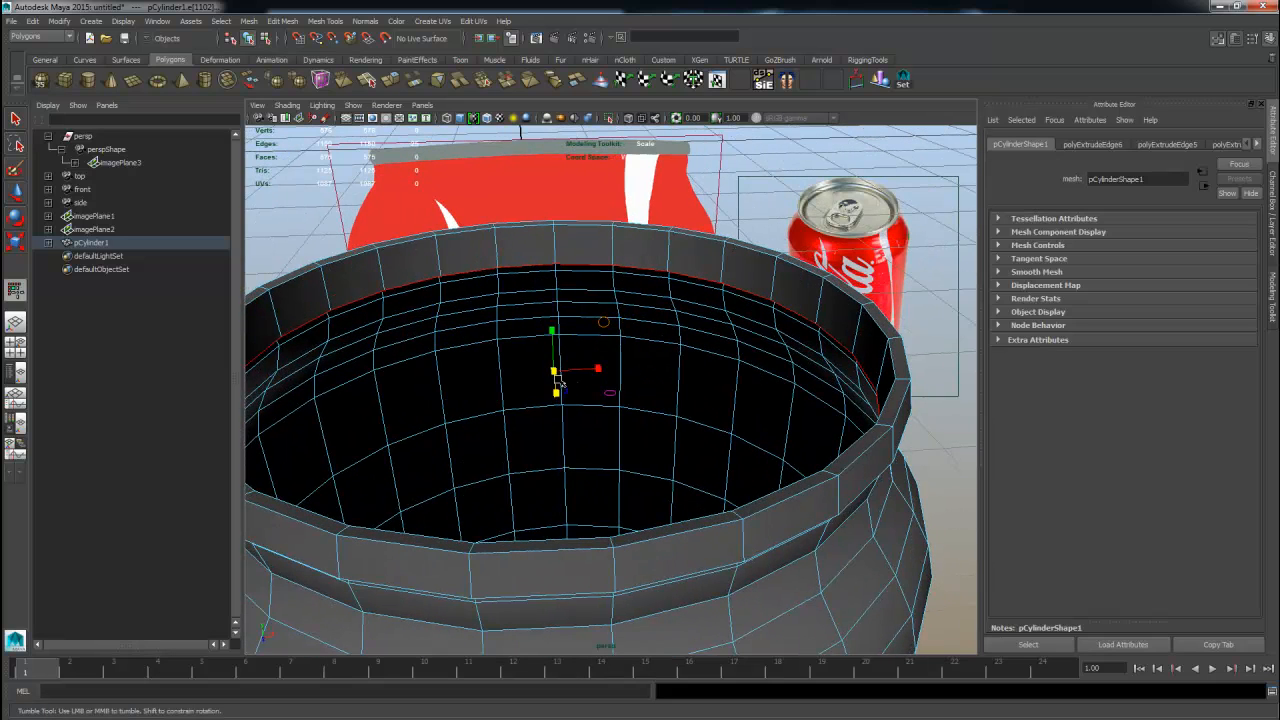
left_click_drag(553, 369, 547, 369)
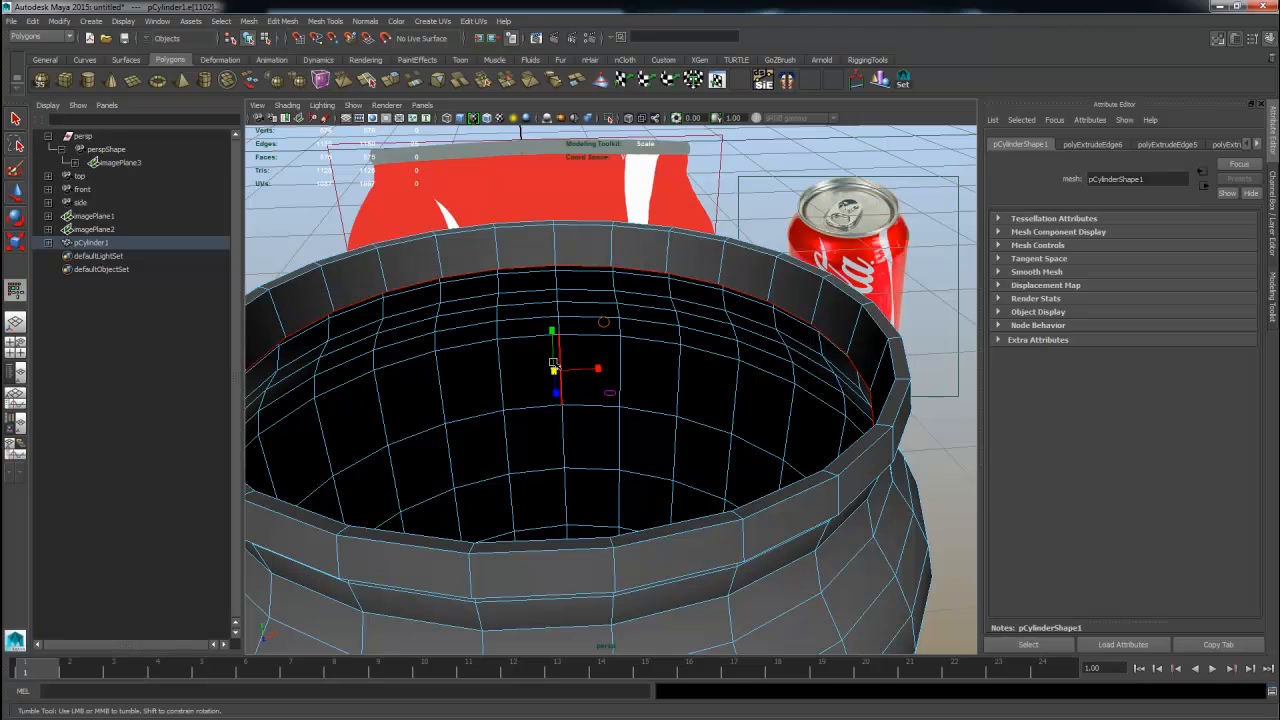
right_click_drag(553, 350, 583, 376, "shift")
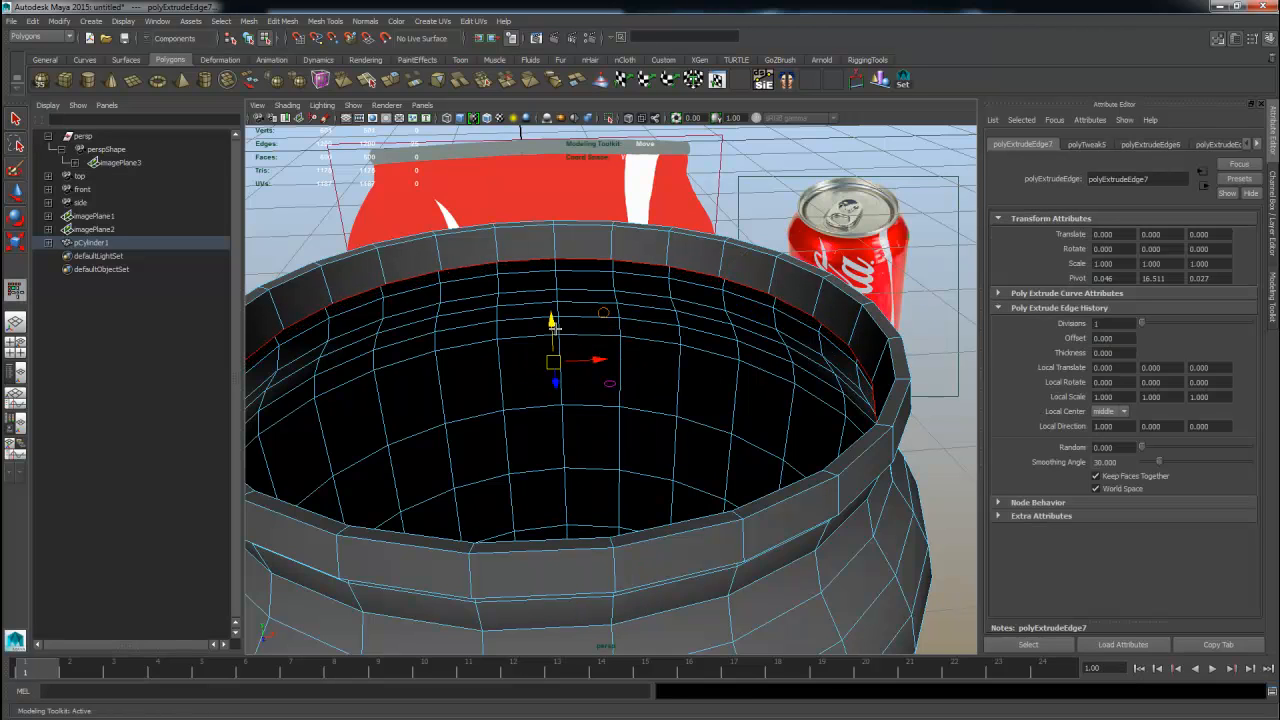
Inspect the new rim edge loop from the top view and the four-view layout.
key("space")
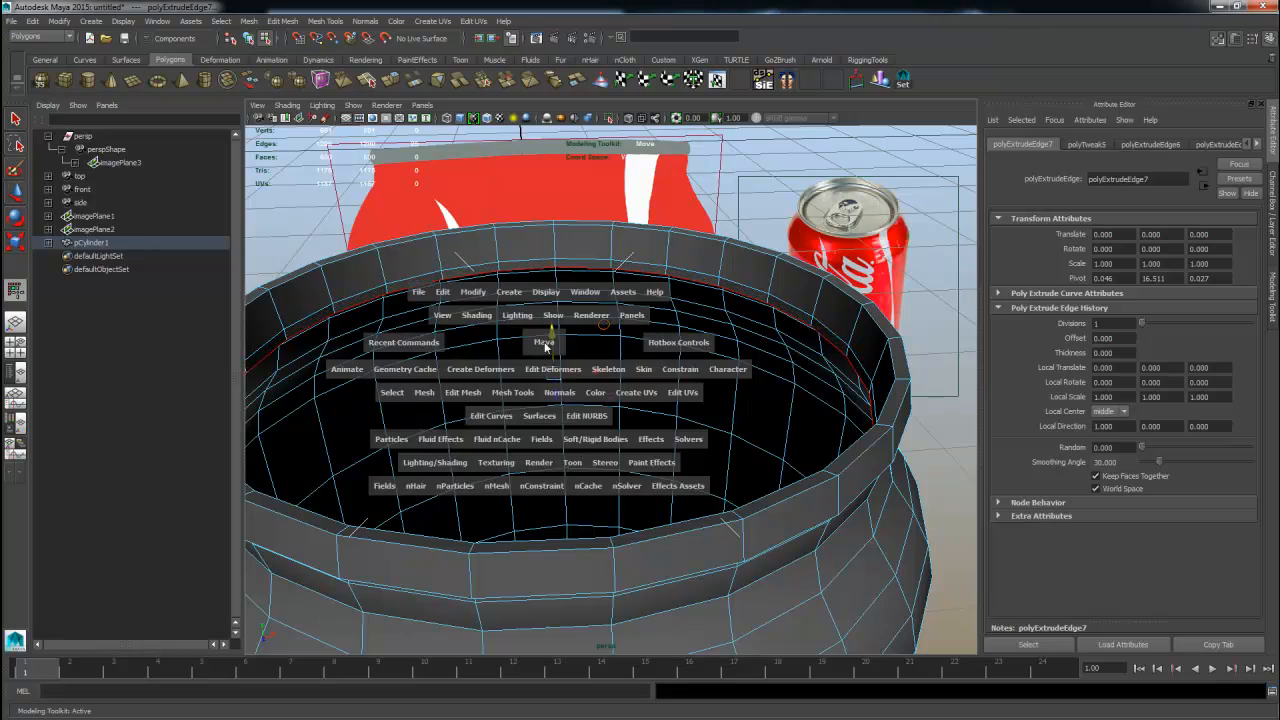
left_click_drag(504, 399, 528, 455, "alt")
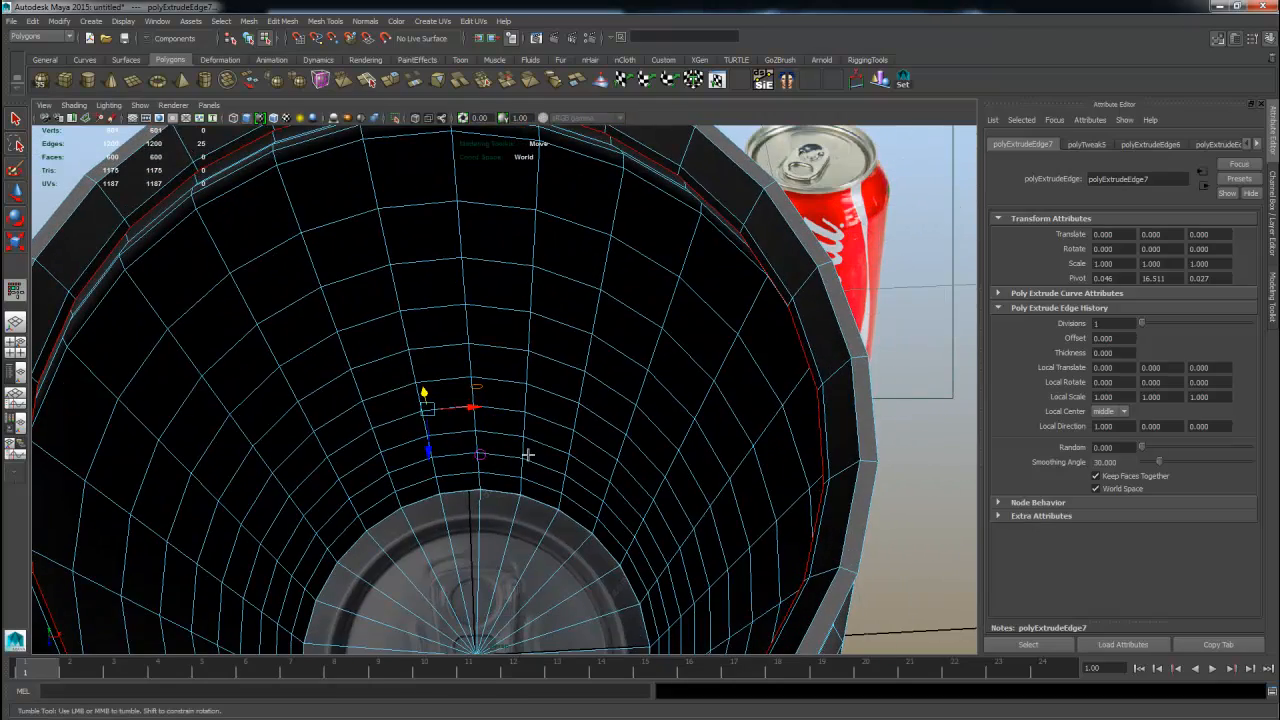
left_click_drag(537, 529, 543, 463, "alt")
key("space")
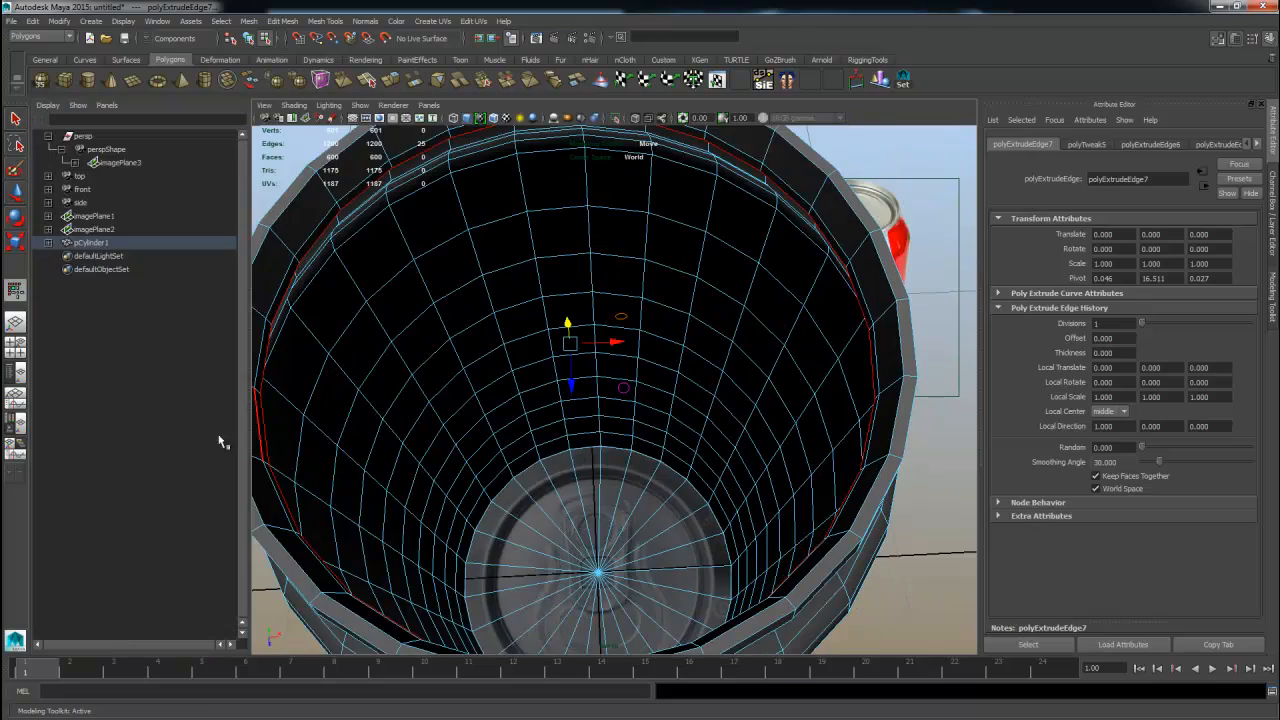
left_click(16, 350)
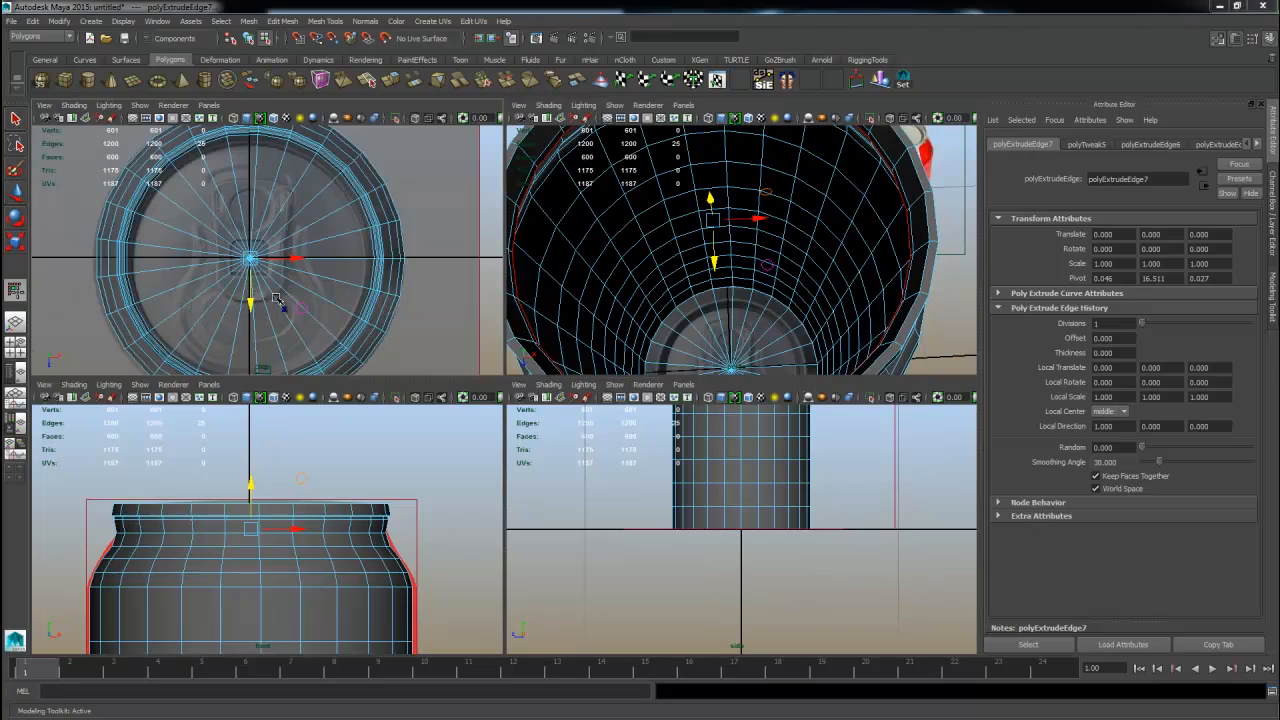
key("space")
right_click_drag(331, 318, 506, 343, "alt")
middle_click_drag(542, 336, 476, 416, "alt")
right_click_drag(476, 416, 516, 400, "alt")
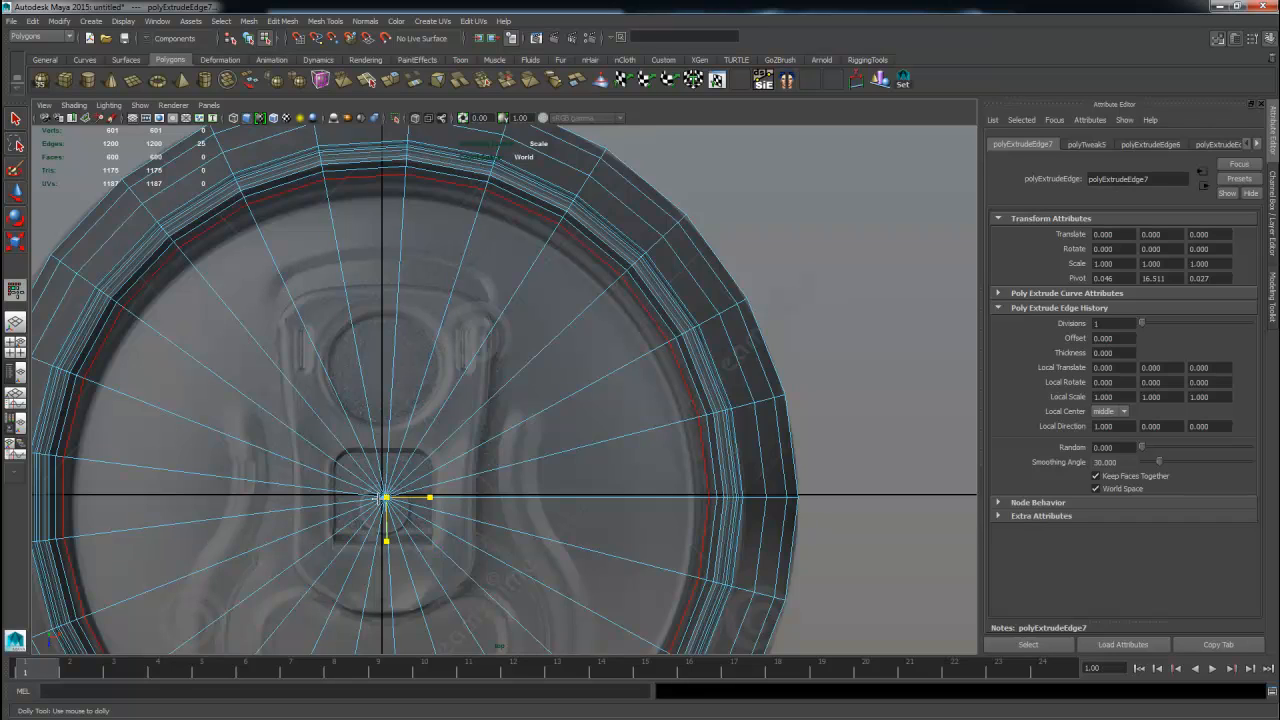
left_click_drag(384, 497, 362, 500)
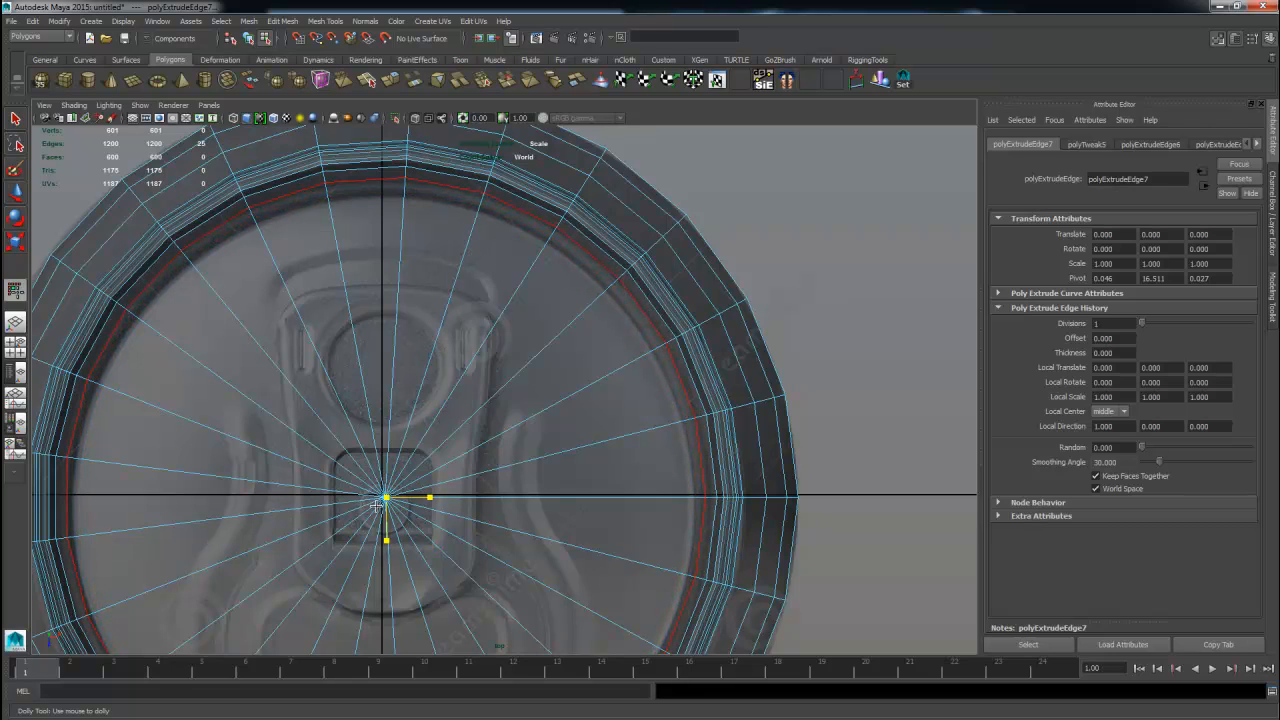
key("space")
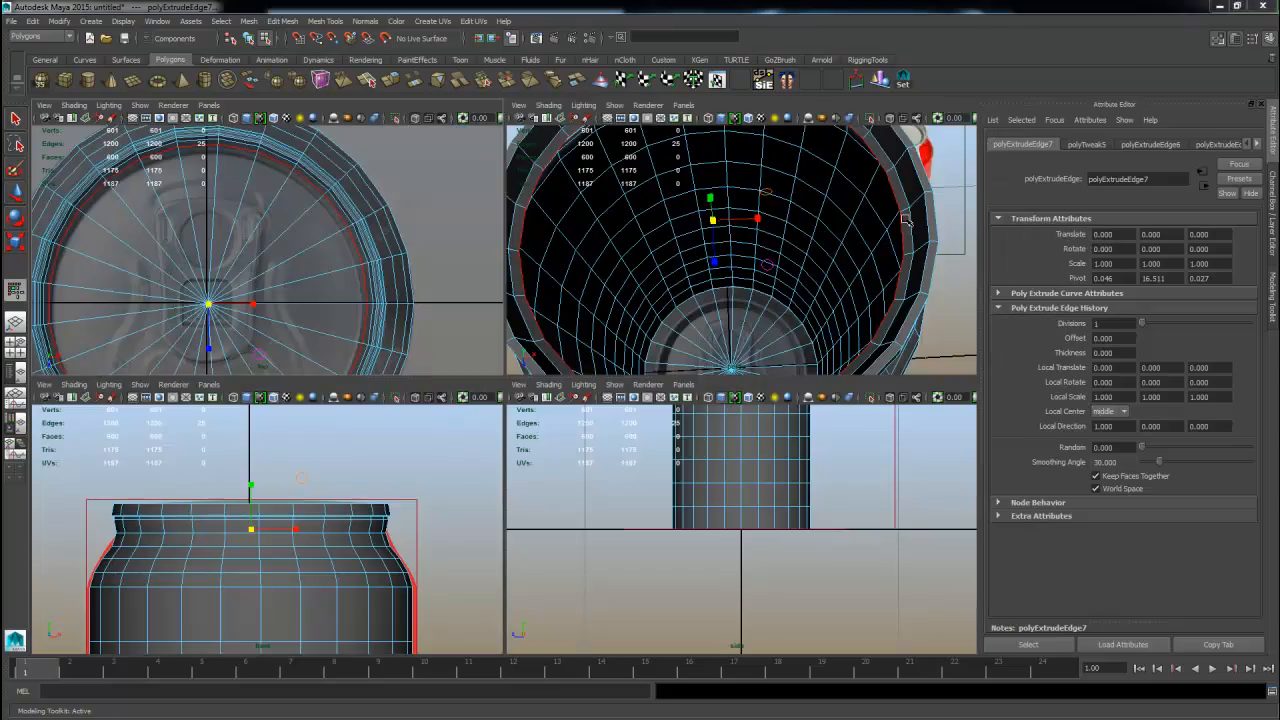
key("space")
left_click_drag(749, 277, 760, 252, "alt")
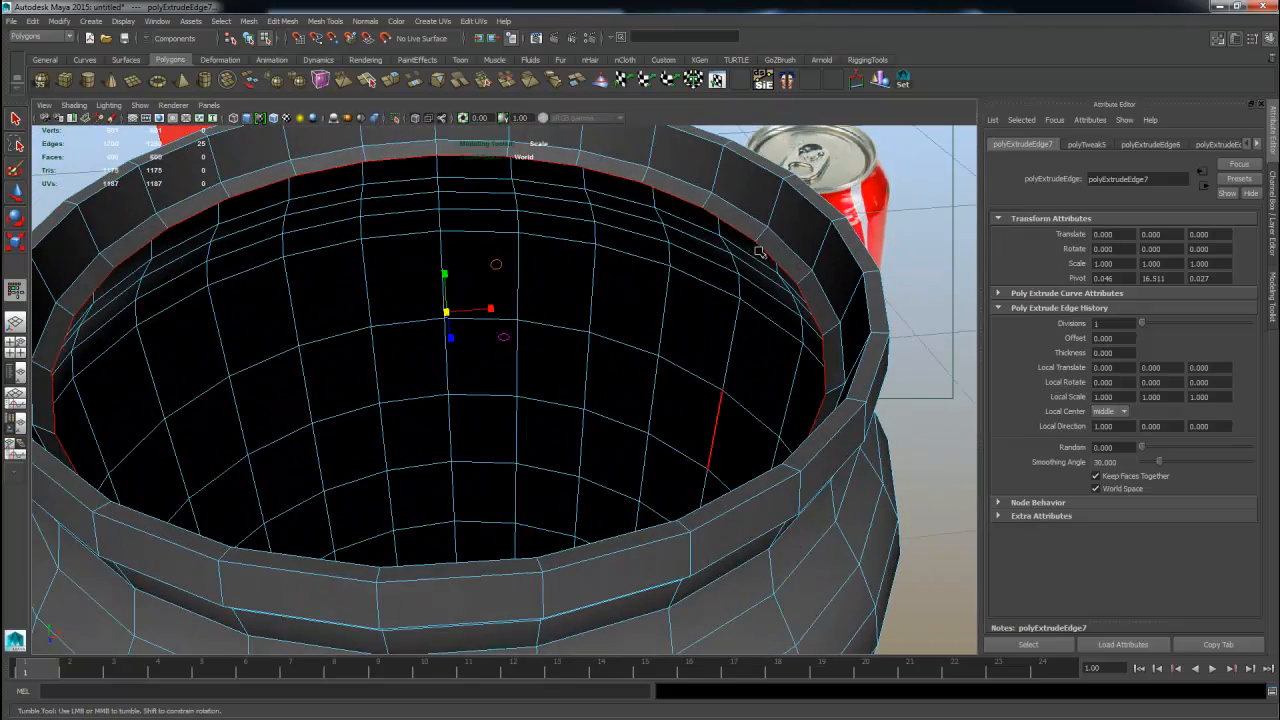
Select the inner top edge loop of the can and extrude it with a thickness of 0.06.
double_click(777, 241)
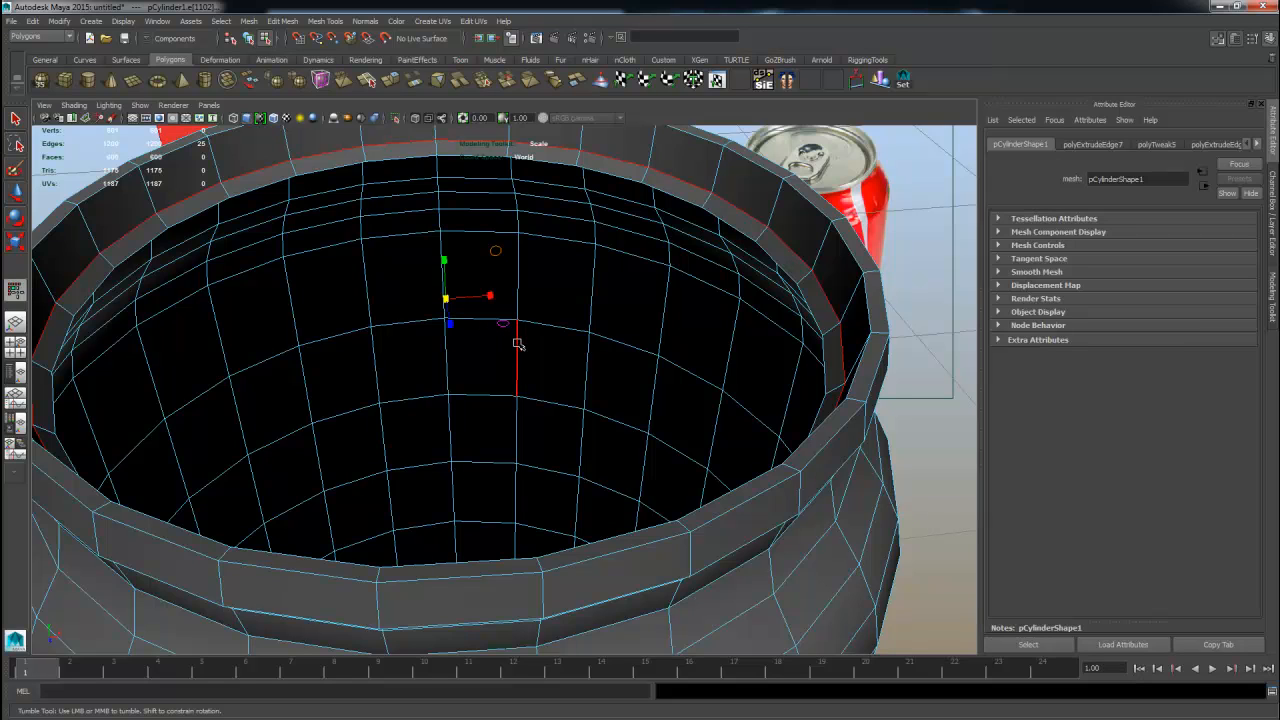
double_click(590, 337)
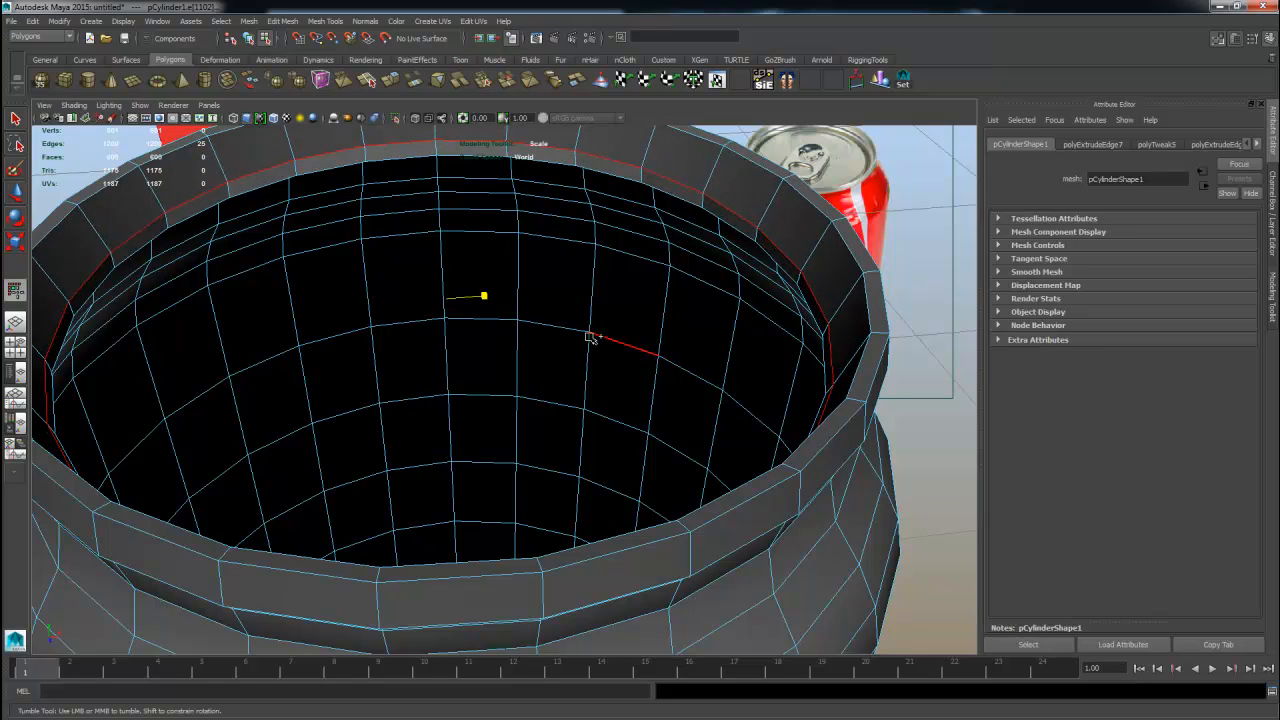
double_click(742, 228)
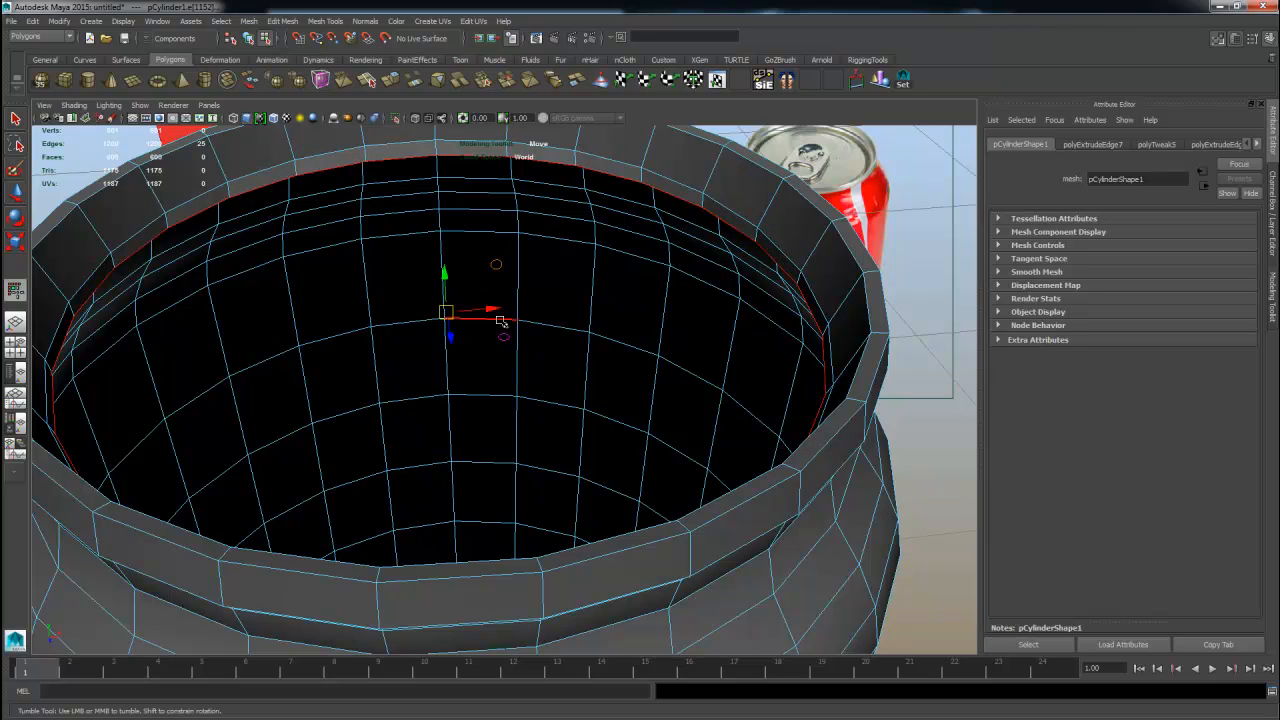
right_click_drag(501, 321, 511, 342, "shift")
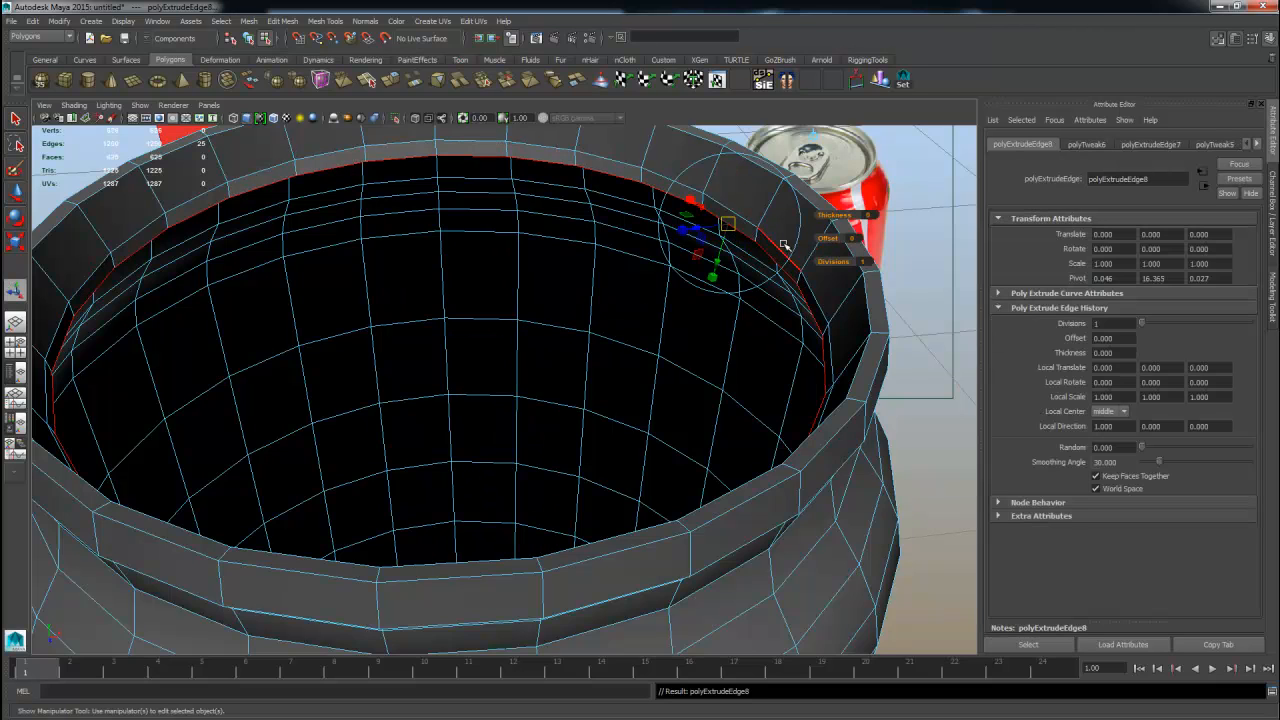
left_click_drag(833, 216, 835, 215)
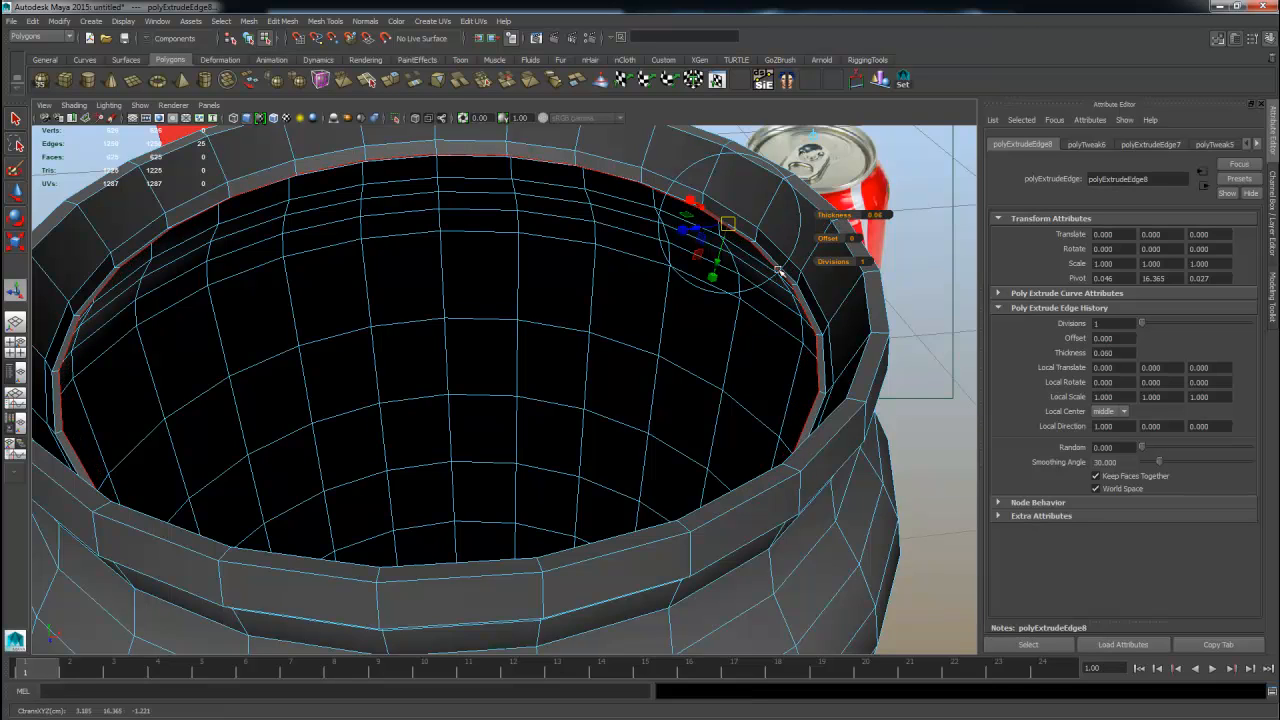
Extrude the inner rim edge loop once more to add another ring.
mouse_move(686, 337)
left_mouse_down("alt")
mouse_move(706, 323)
mouse_move(674, 320)
mouse_move(670, 369)
mouse_move(700, 377)
mouse_move(633, 338)
mouse_move(668, 330)
left_mouse_up("alt")
right_click_drag(678, 323, 766, 326, "shift")
left_click_drag(766, 326, 520, 438, "alt")
key("q")
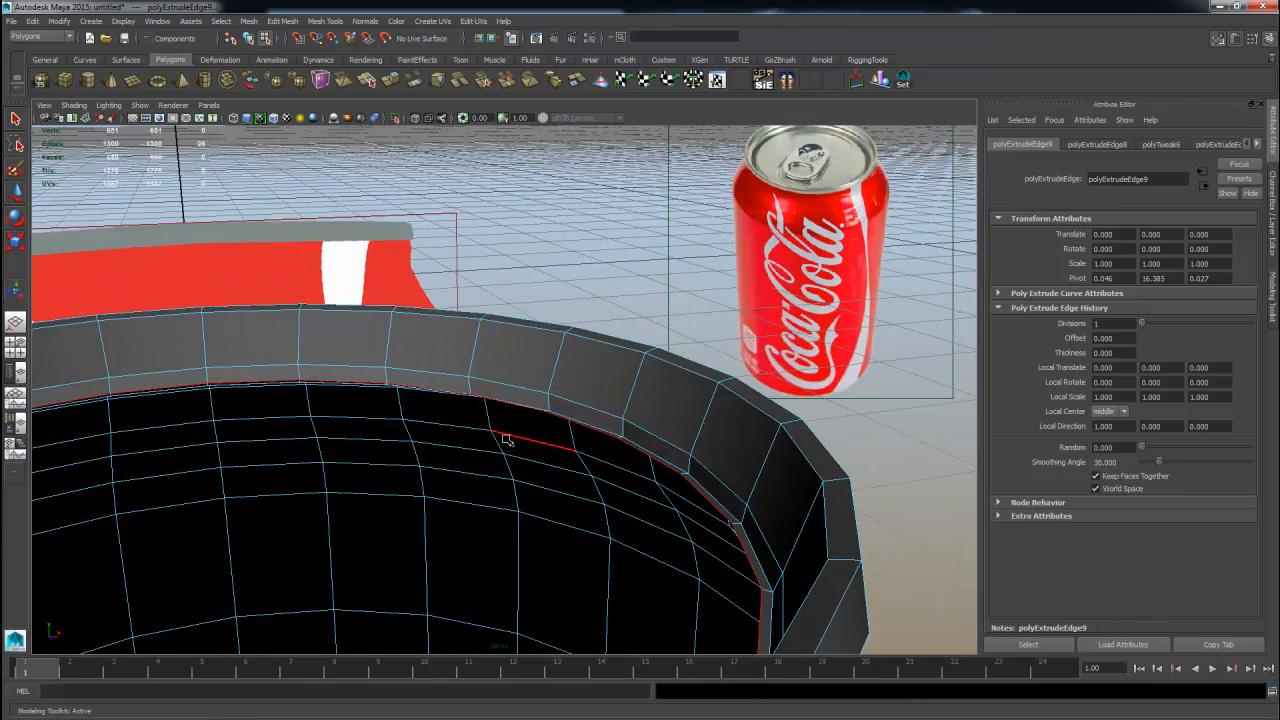
key("w")
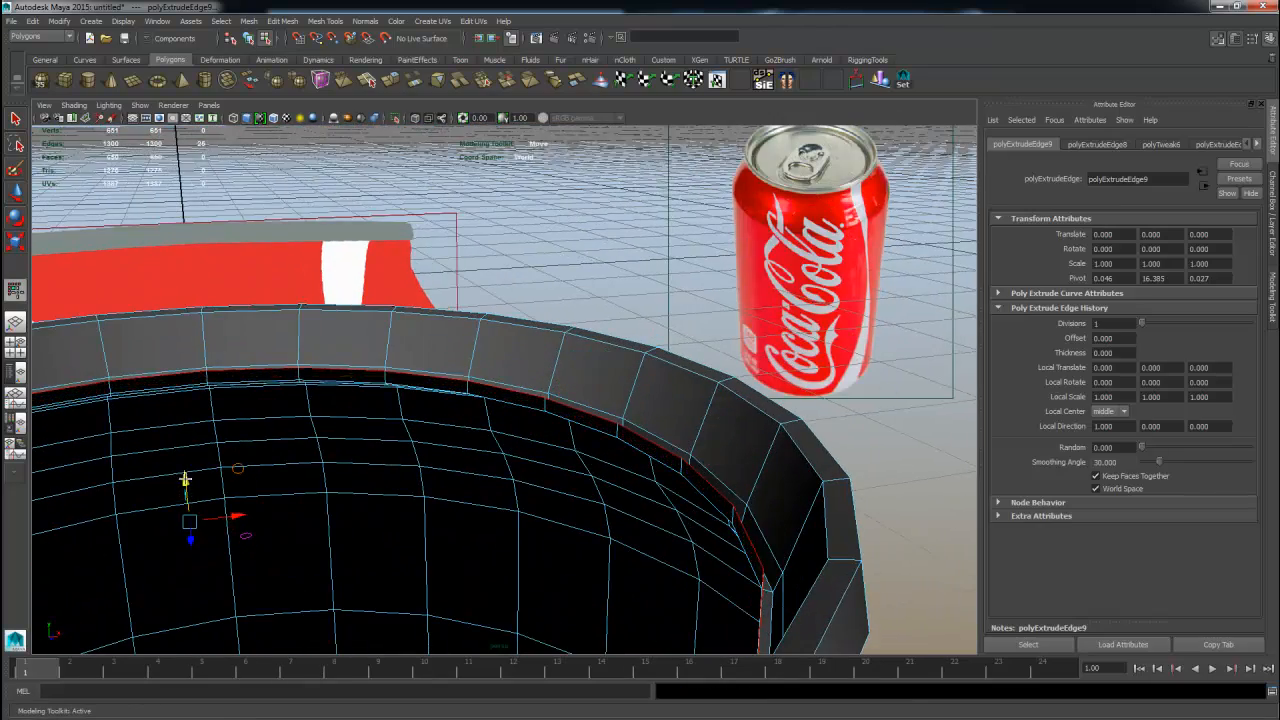
Select the new inner edge loop of the rim and move it slightly downward.
left_click_drag(620, 395, 586, 430, "alt")
right_click_drag(644, 428, 640, 387)
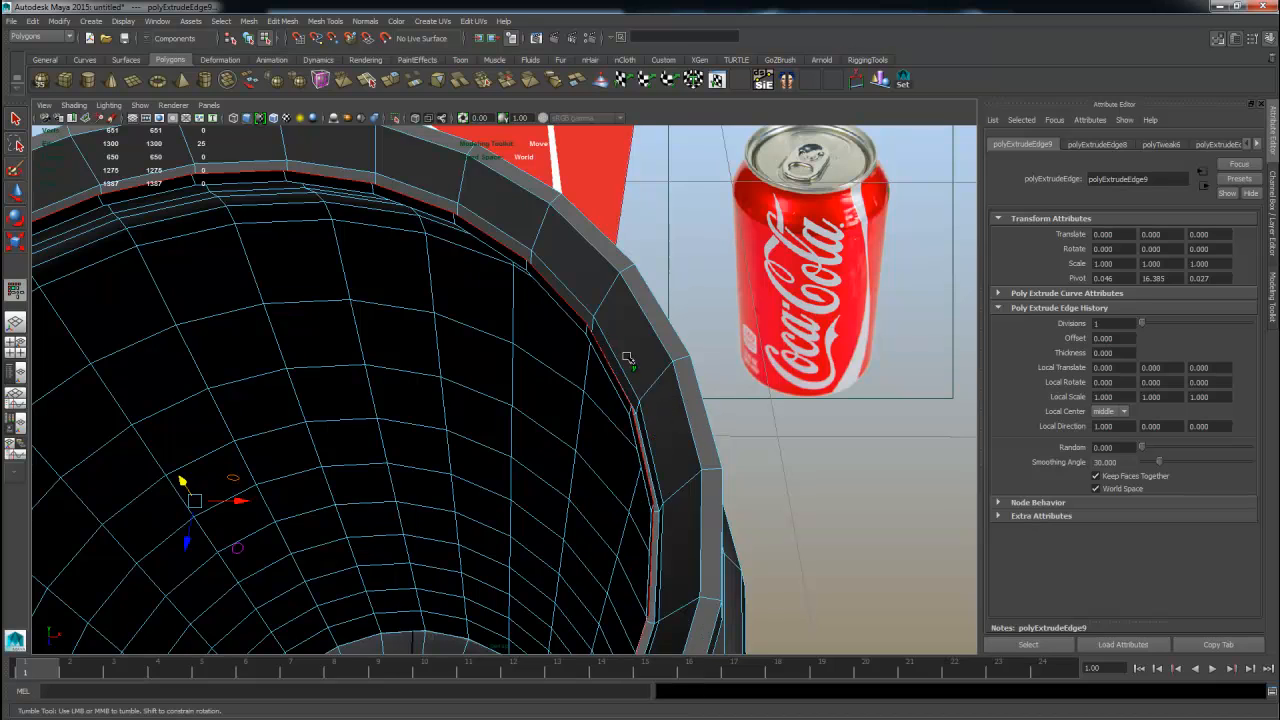
left_click_drag(607, 386, 546, 409, "alt")
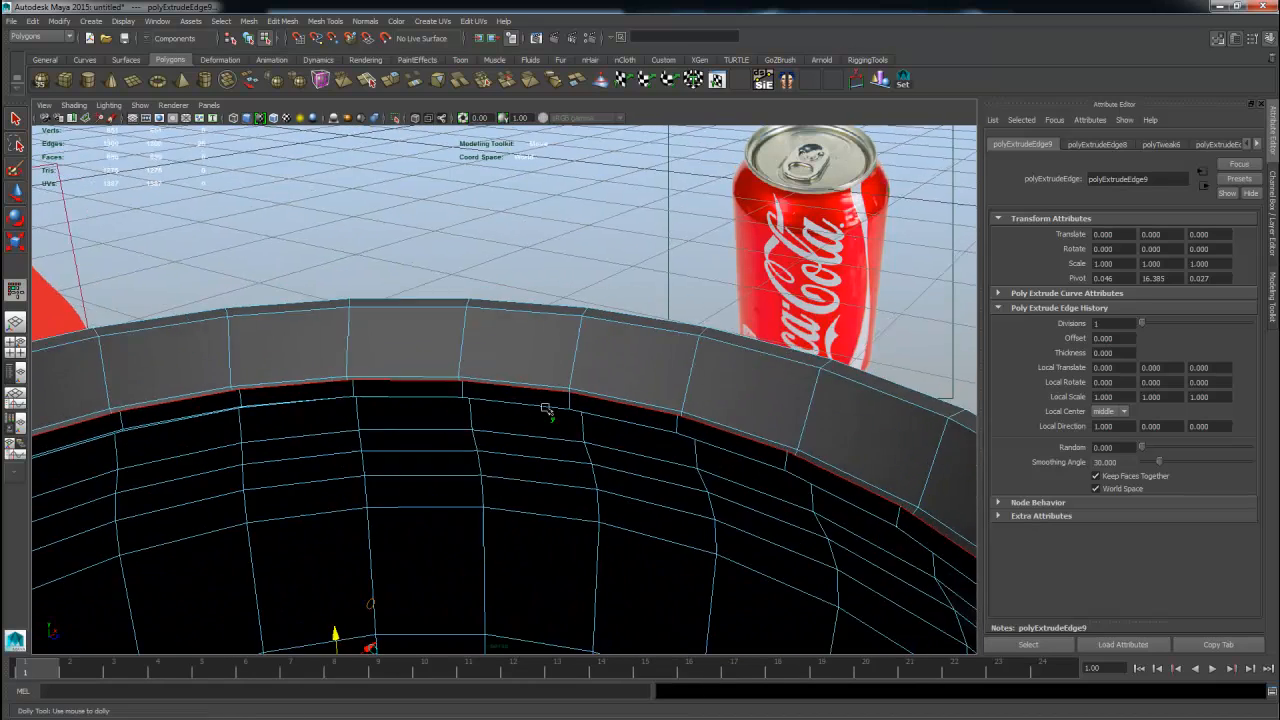
right_click_drag(546, 409, 657, 418, "alt")
left_click(673, 431)
left_click_drag(673, 431, 493, 516, "alt")
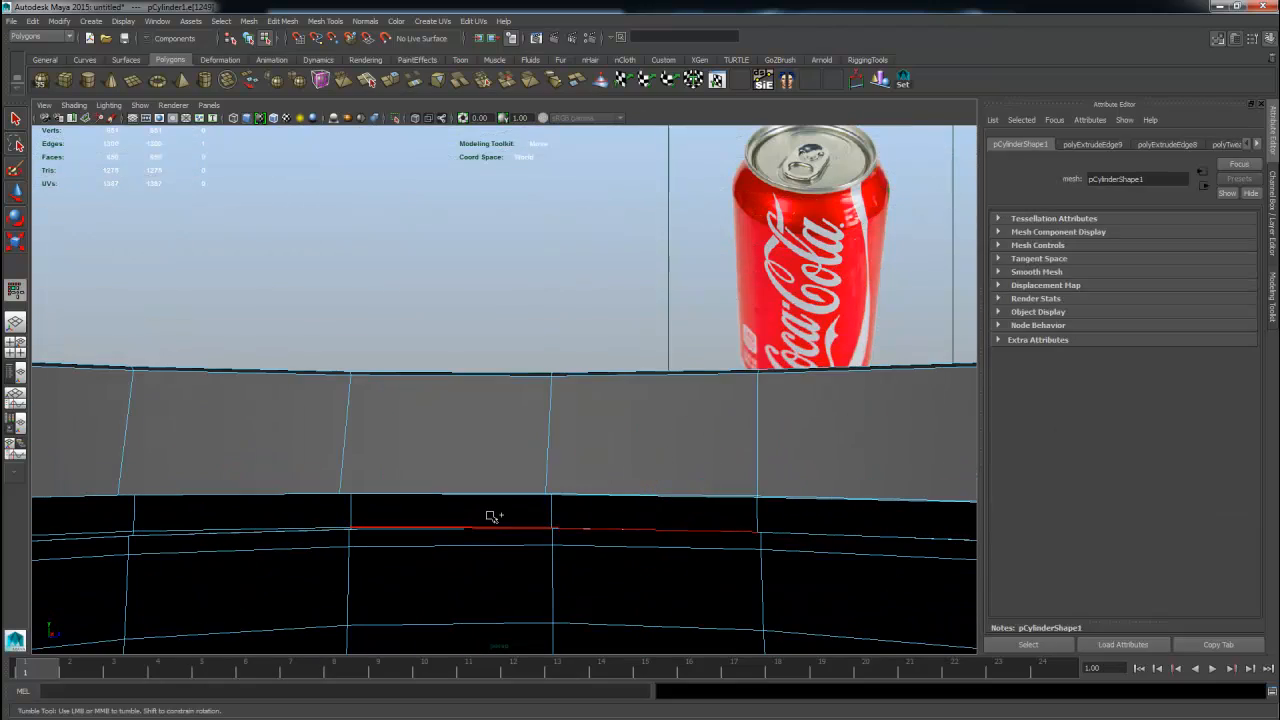
double_click(490, 528)
left_click_drag(603, 506, 743, 459, "alt")
middle_click_drag(743, 459, 671, 427, "alt")
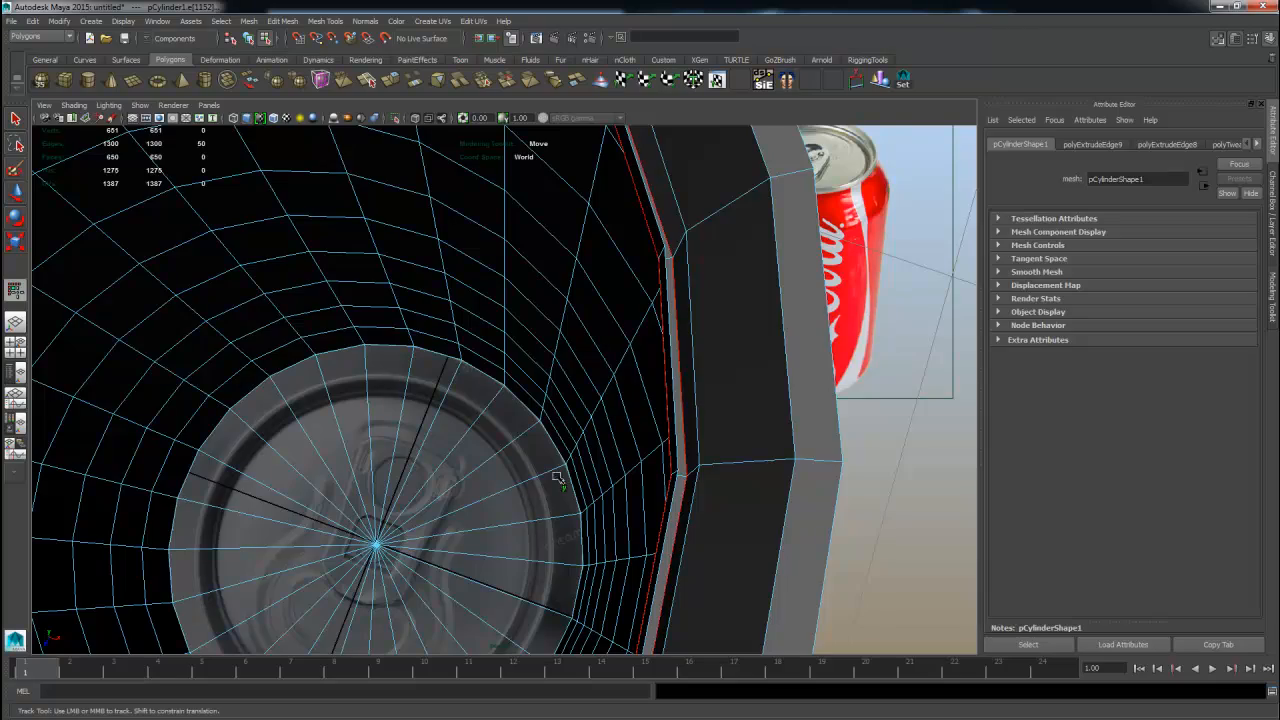
left_click_drag(557, 478, 631, 420, "alt")
right_click_drag(627, 517, 110, 450, "alt")
middle_click_drag(262, 468, 357, 420, "alt")
right_click_drag(357, 420, 685, 469, "alt")
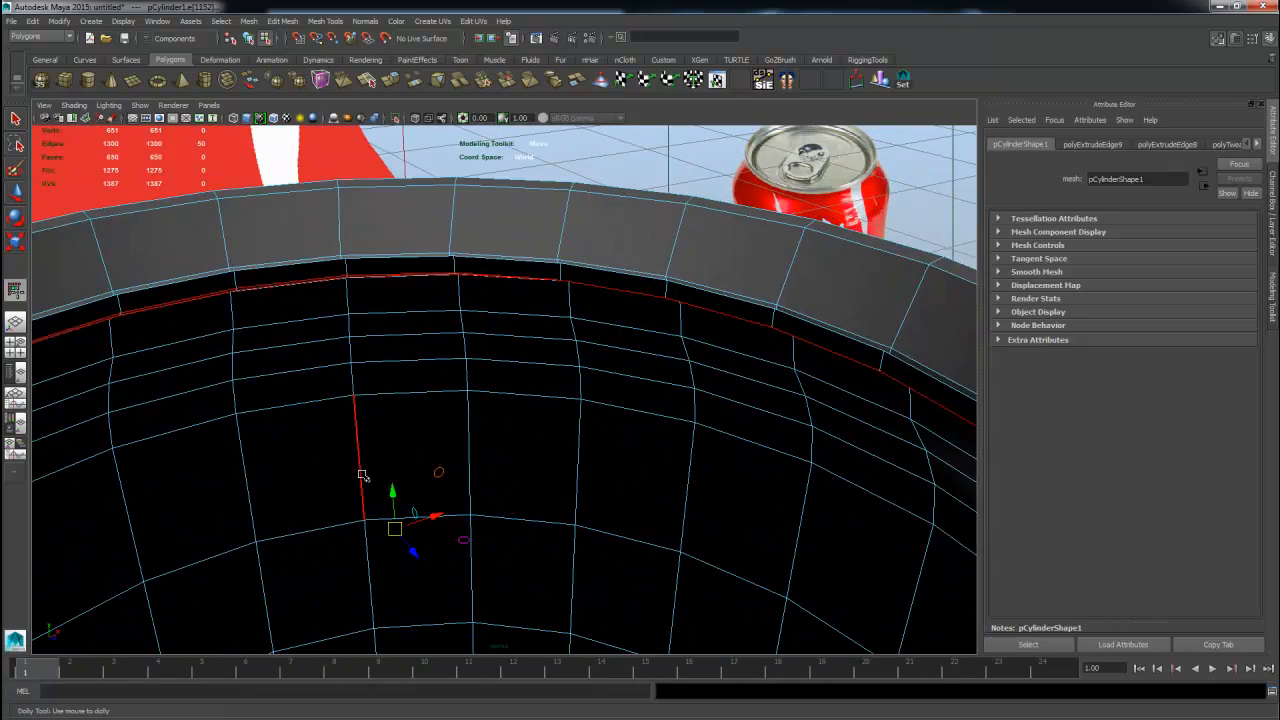
left_click_drag(395, 493, 395, 520)
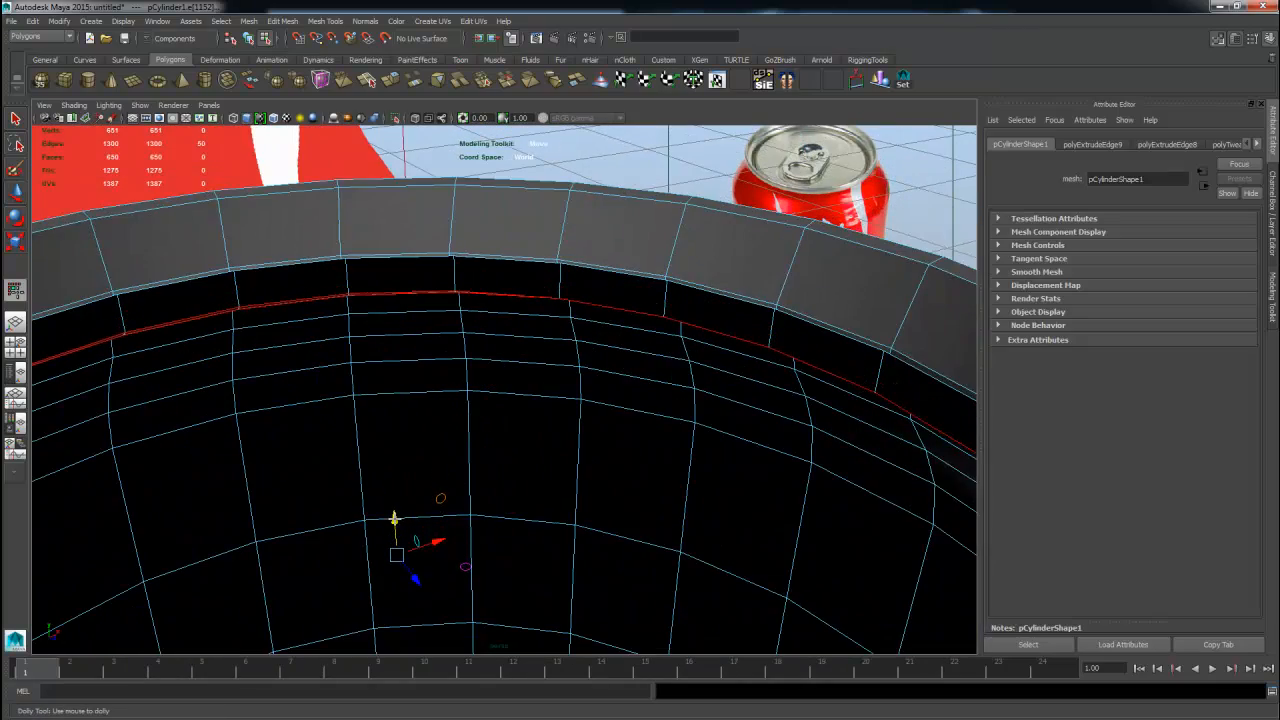
Select the innermost edge loop below the rim and extrude it again.
left_click_drag(596, 417, 524, 449, "alt")
right_click(717, 293)
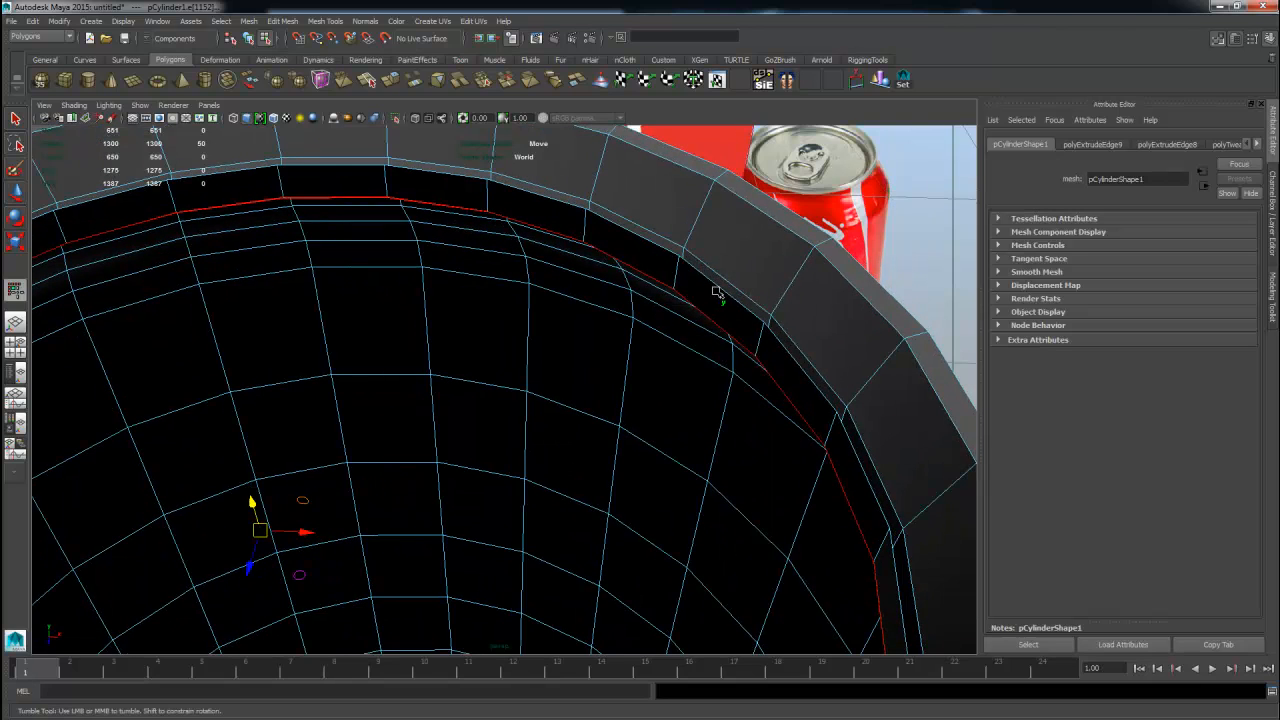
left_click(717, 288)
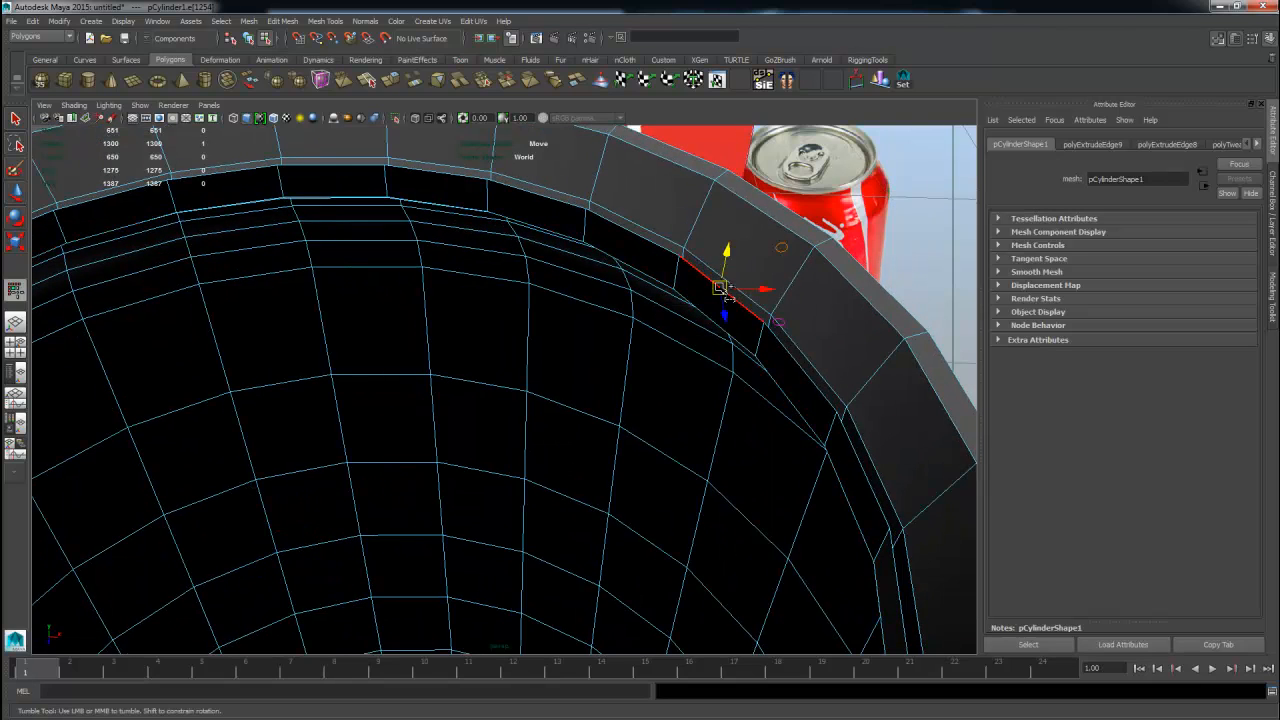
left_click_drag(711, 344, 789, 331, "alt")
left_click(709, 232)
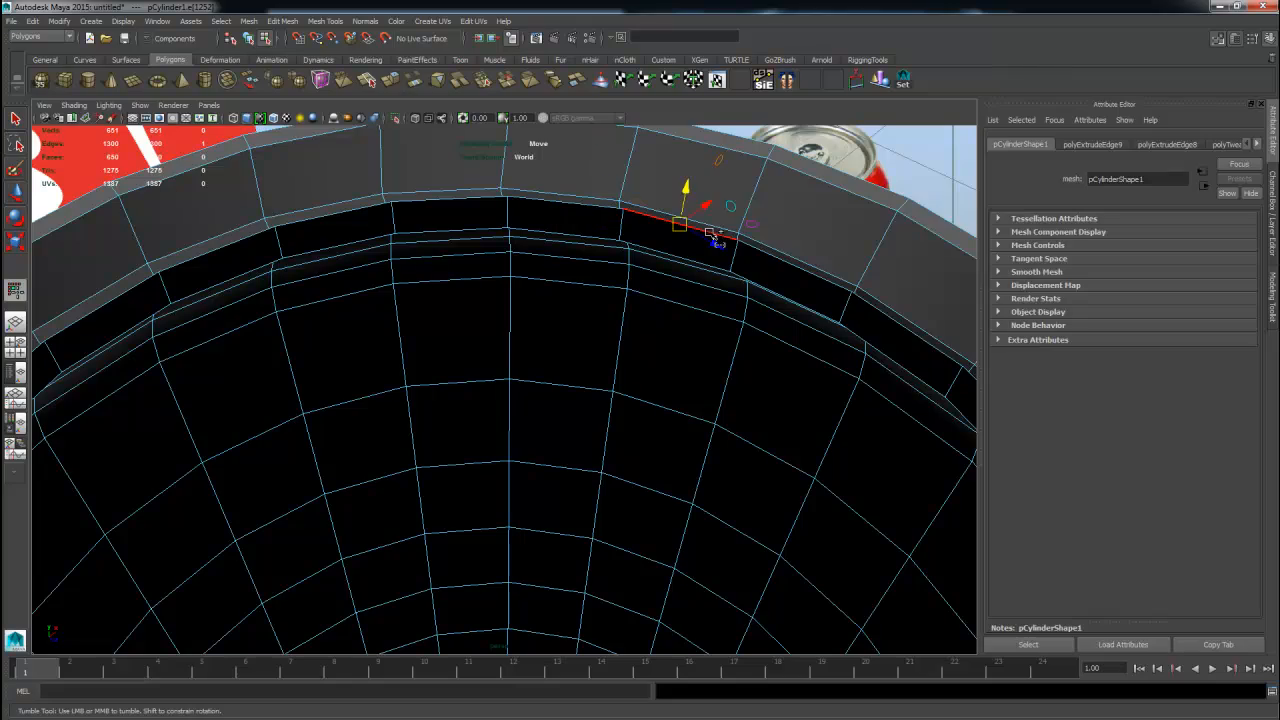
double_click(710, 233)
right_click_drag(714, 235, 491, 411, "alt")
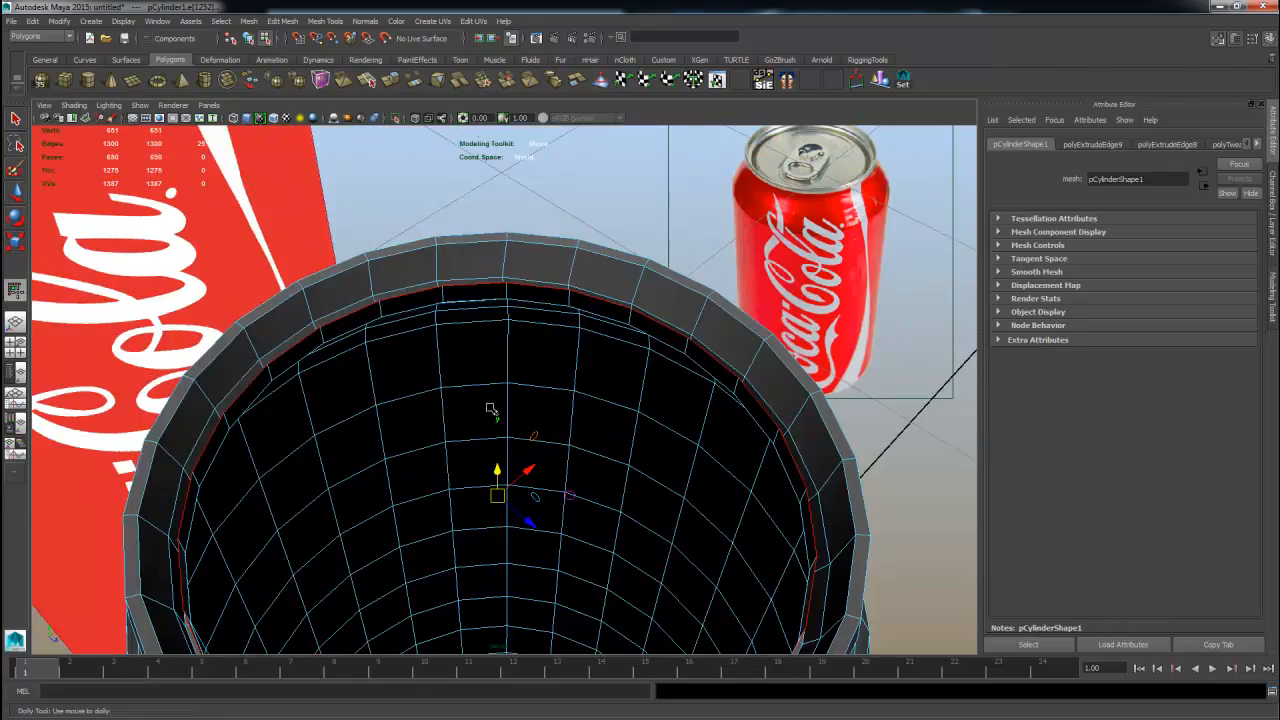
left_click_drag(491, 411, 456, 407, "alt")
middle_click_drag(456, 407, 581, 328, "alt")
right_click_drag(581, 328, 633, 311, "alt")
key("r")
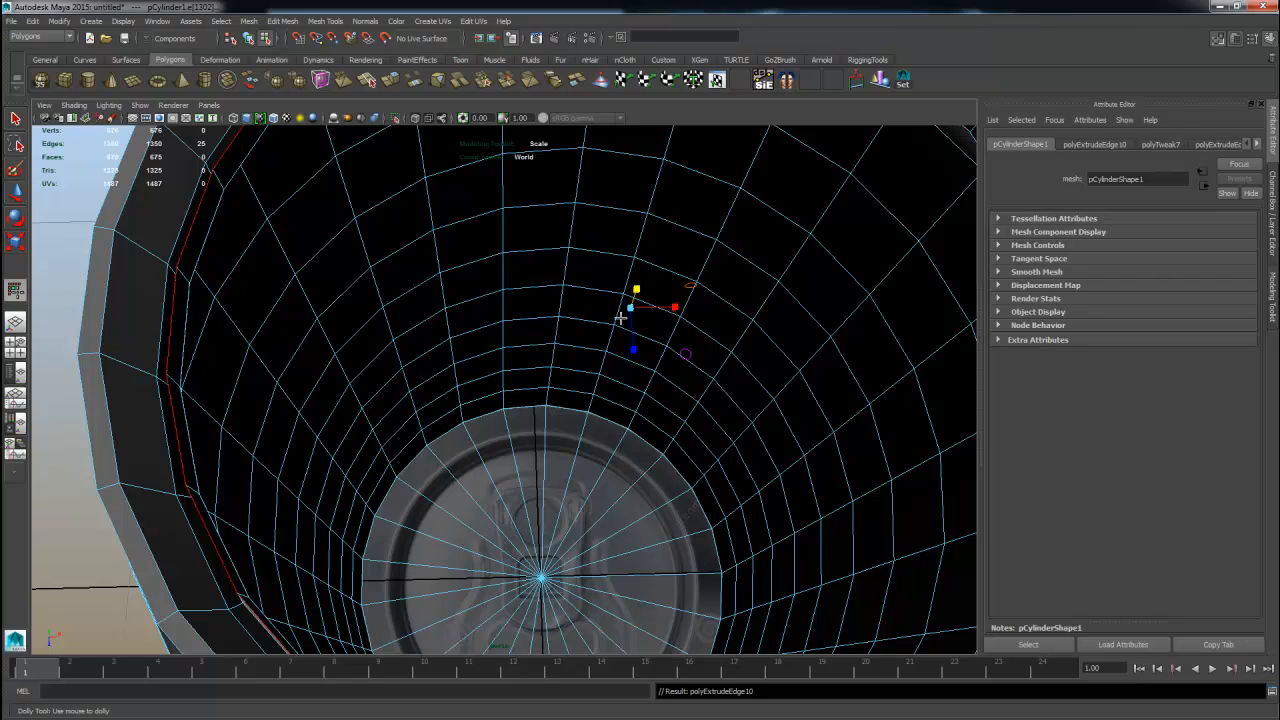
Scale the extruded inner loop inward to about 0.441 to form the can's lid surface.
left_click(290, 339)
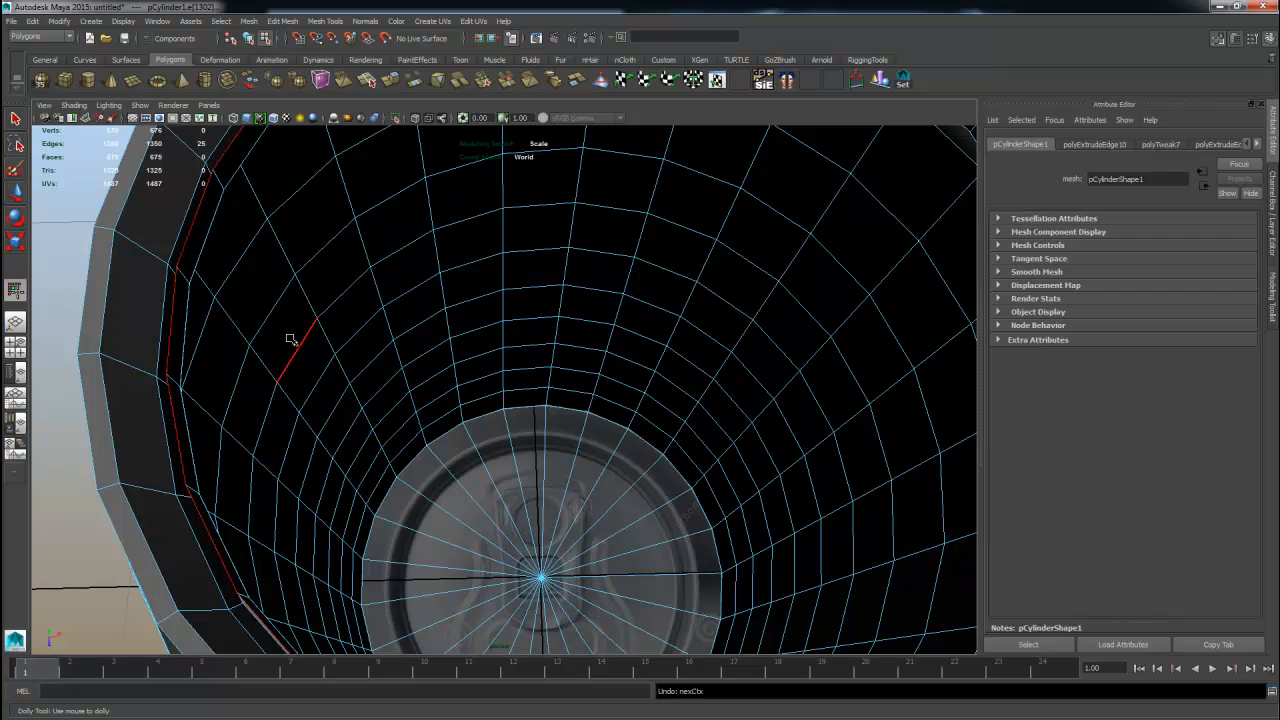
right_click_drag(660, 320, 531, 333, "alt")
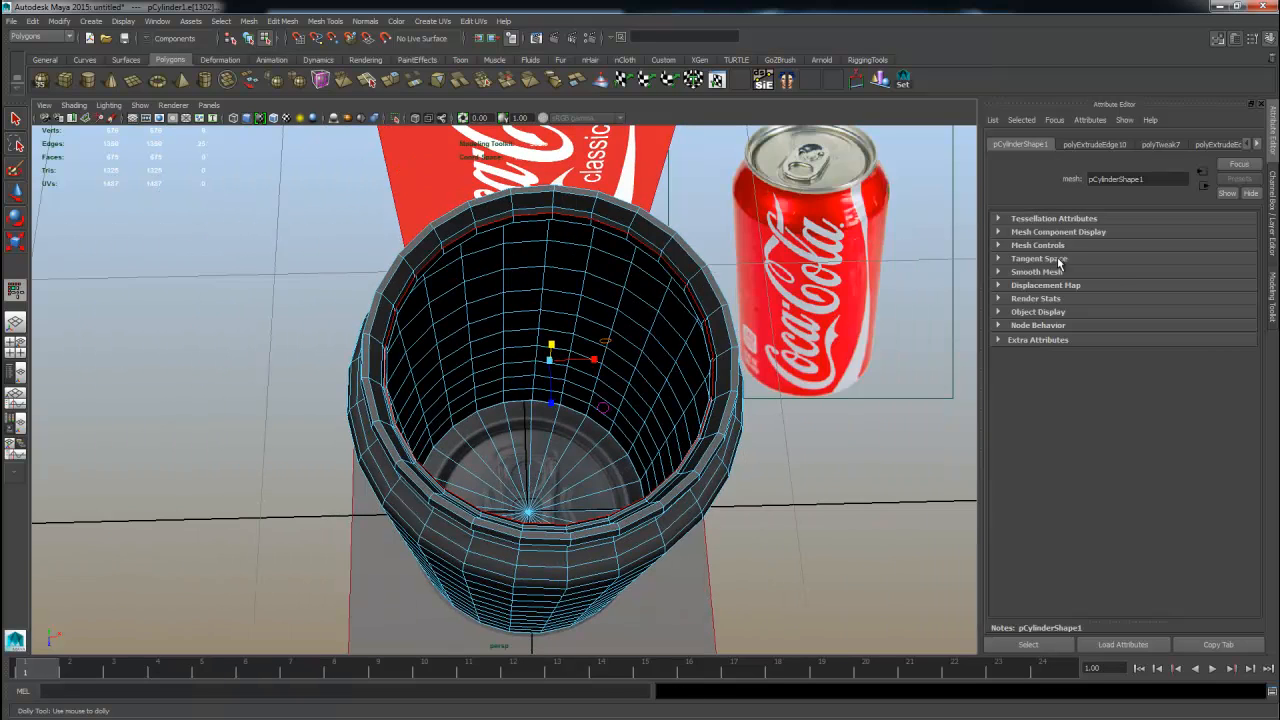
left_click(1268, 258)
left_click(1272, 296)
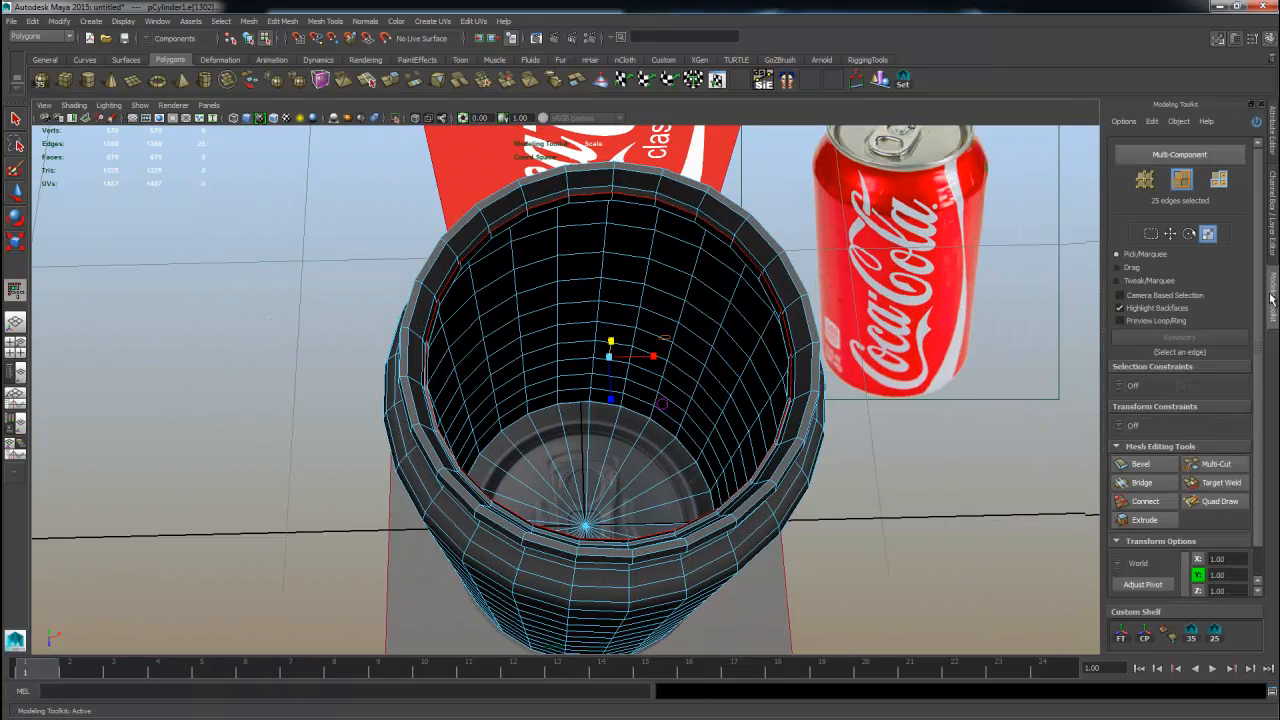
right_click_drag(780, 370, 826, 383, "alt")
left_click_drag(826, 383, 114, 325, "alt")
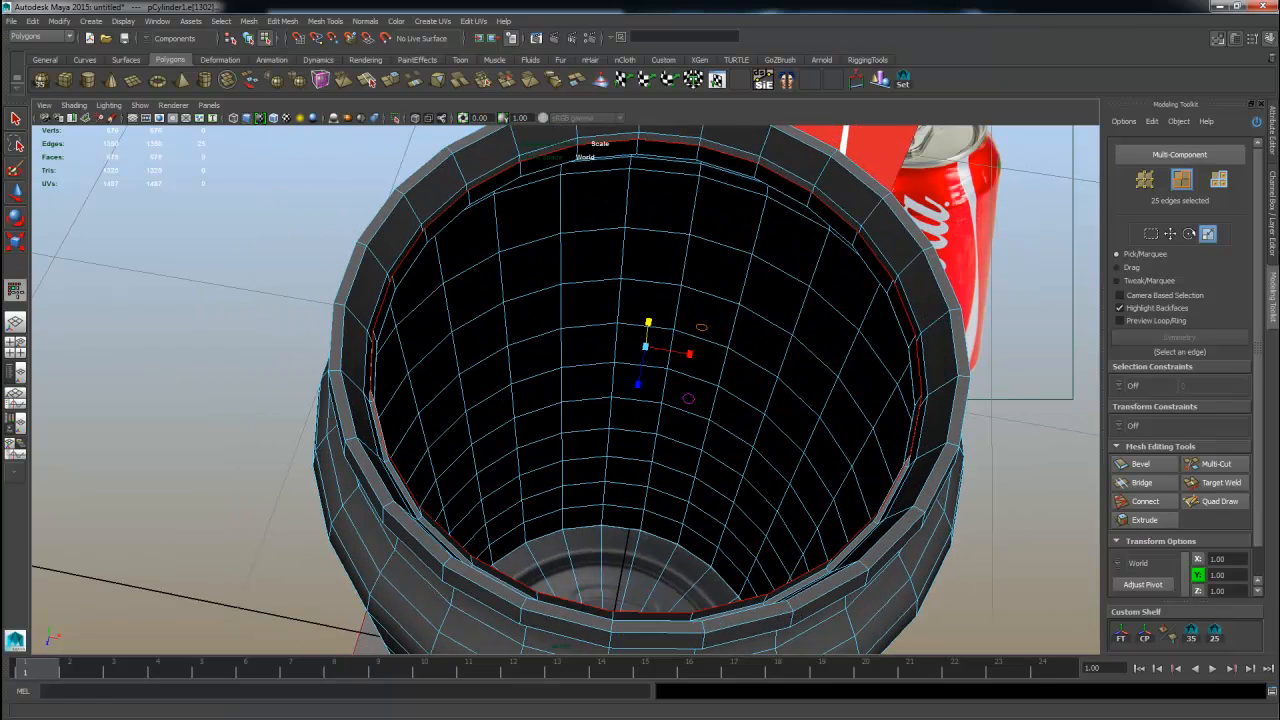
left_click(15, 243)
left_click_drag(645, 346, 429, 351)
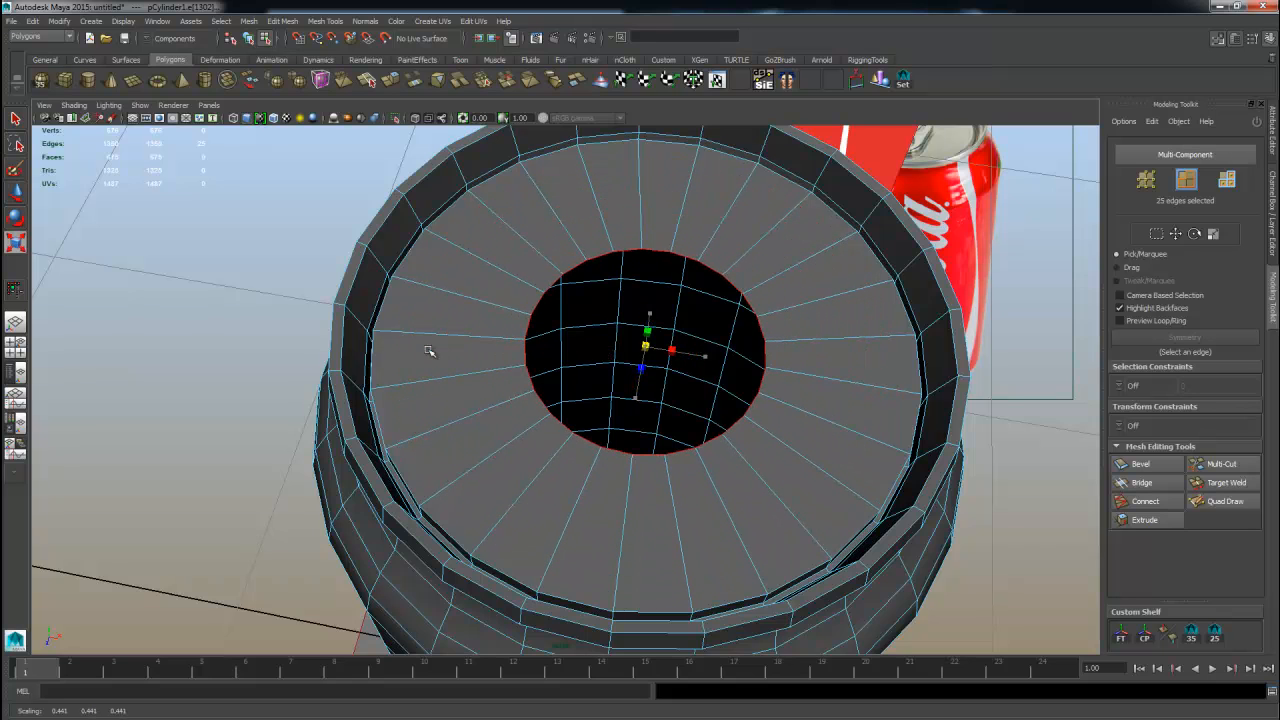
Shrink the inner lid loop toward the centre from the top view, undoing one adjustment.
key("space")
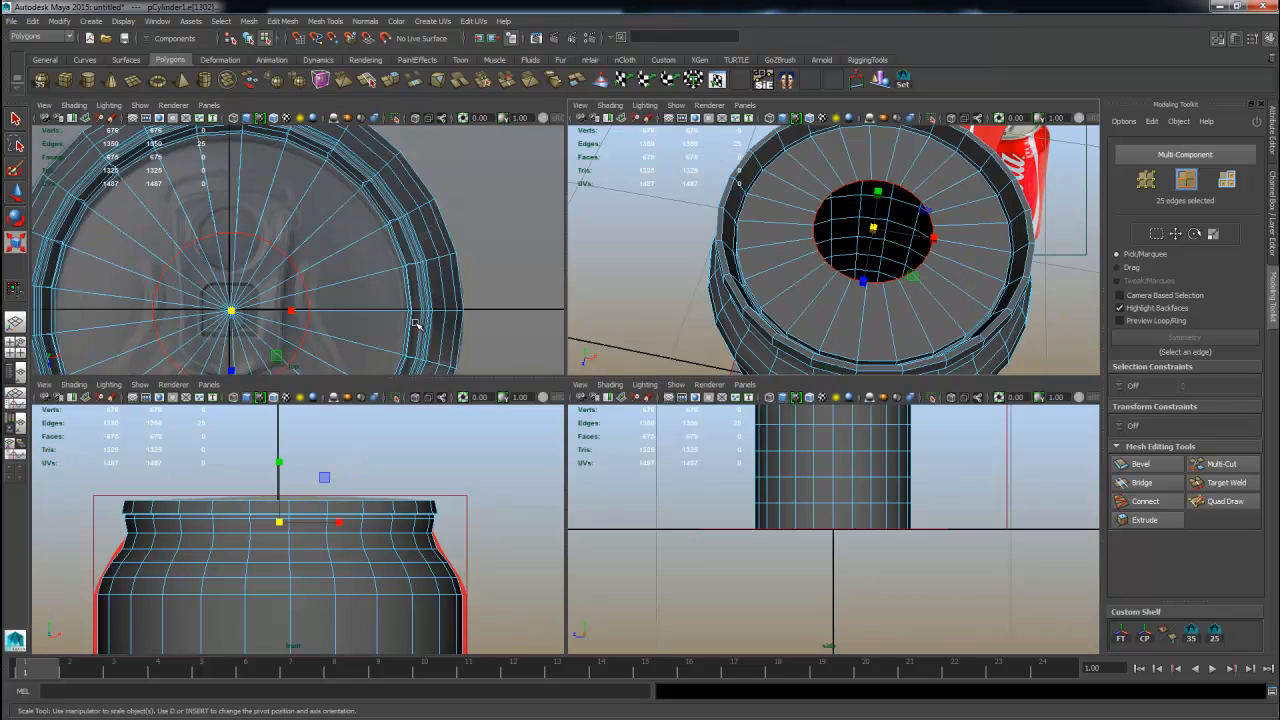
middle_click_drag(400, 316, 434, 246, "alt")
key("space")
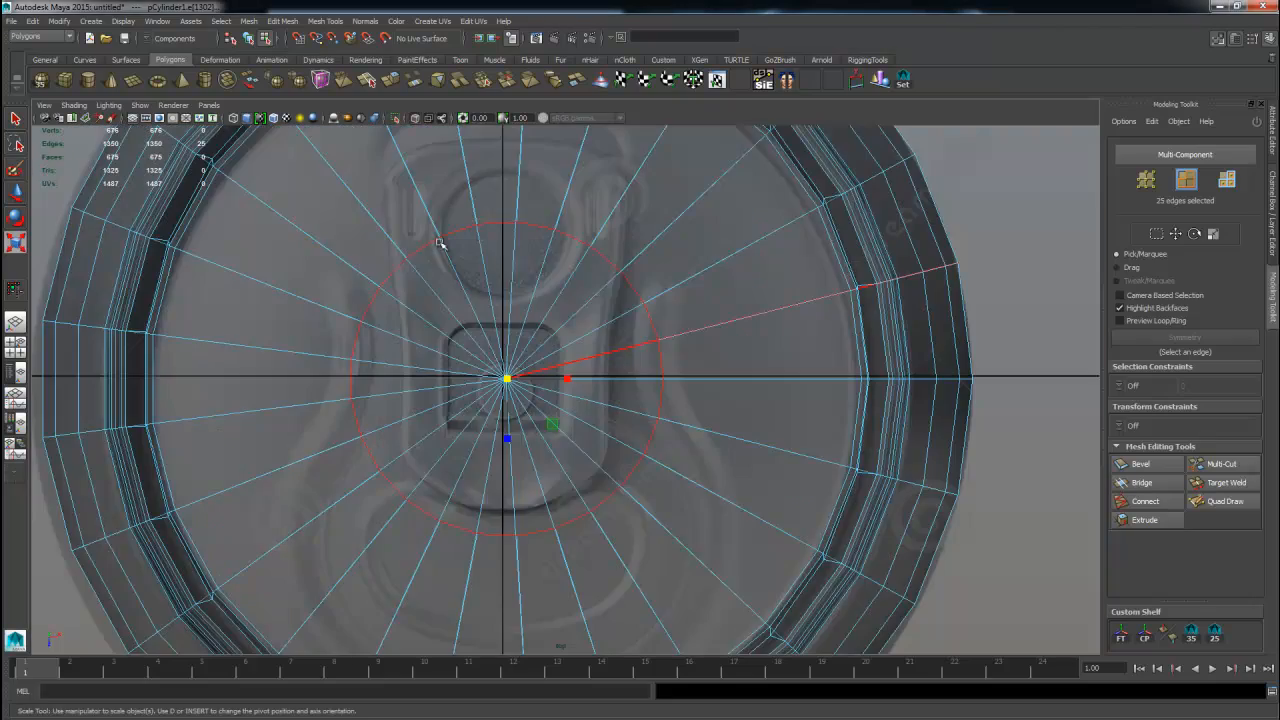
right_click_drag(688, 315, 594, 320, "alt")
middle_click_drag(594, 320, 597, 277, "alt")
right_click_drag(551, 297, 617, 306, "alt")
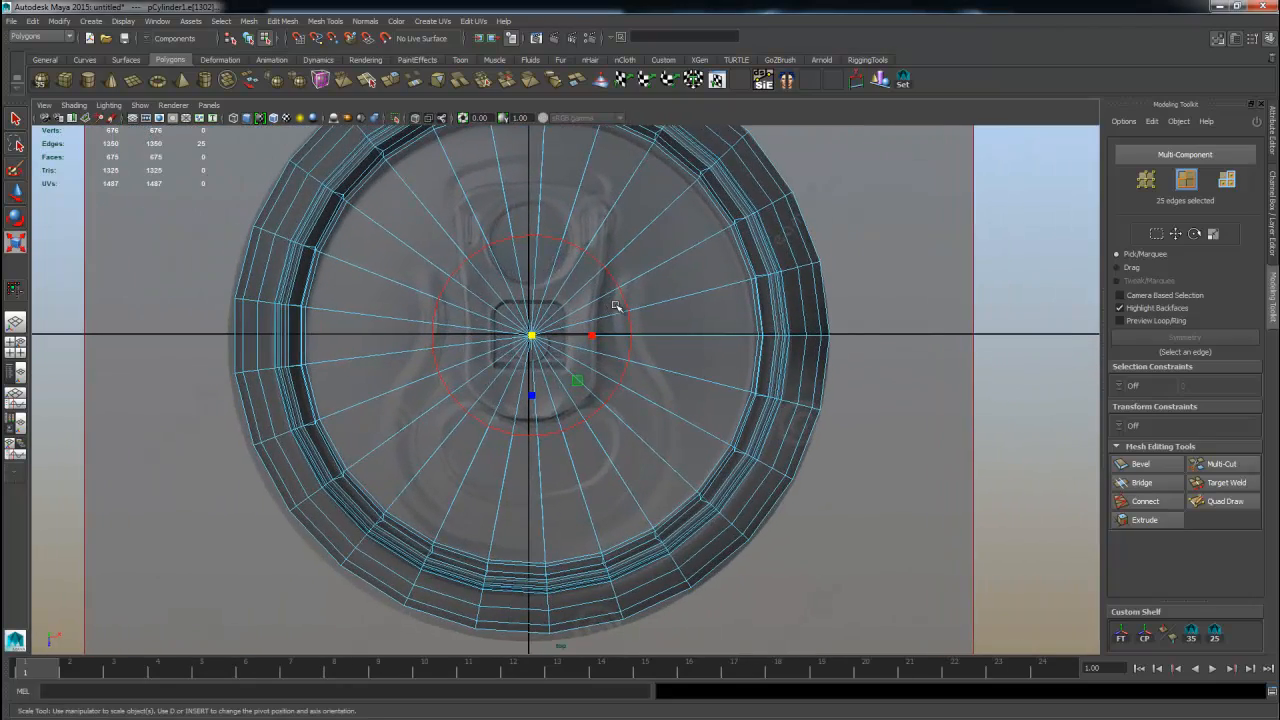
right_click_drag(523, 368, 614, 369, "alt")
middle_click_drag(605, 375, 603, 450, "alt")
right_click_drag(523, 422, 572, 340, "alt")
key("ctrl+z")
scroll(749, 371, "down", 5)
key("space")
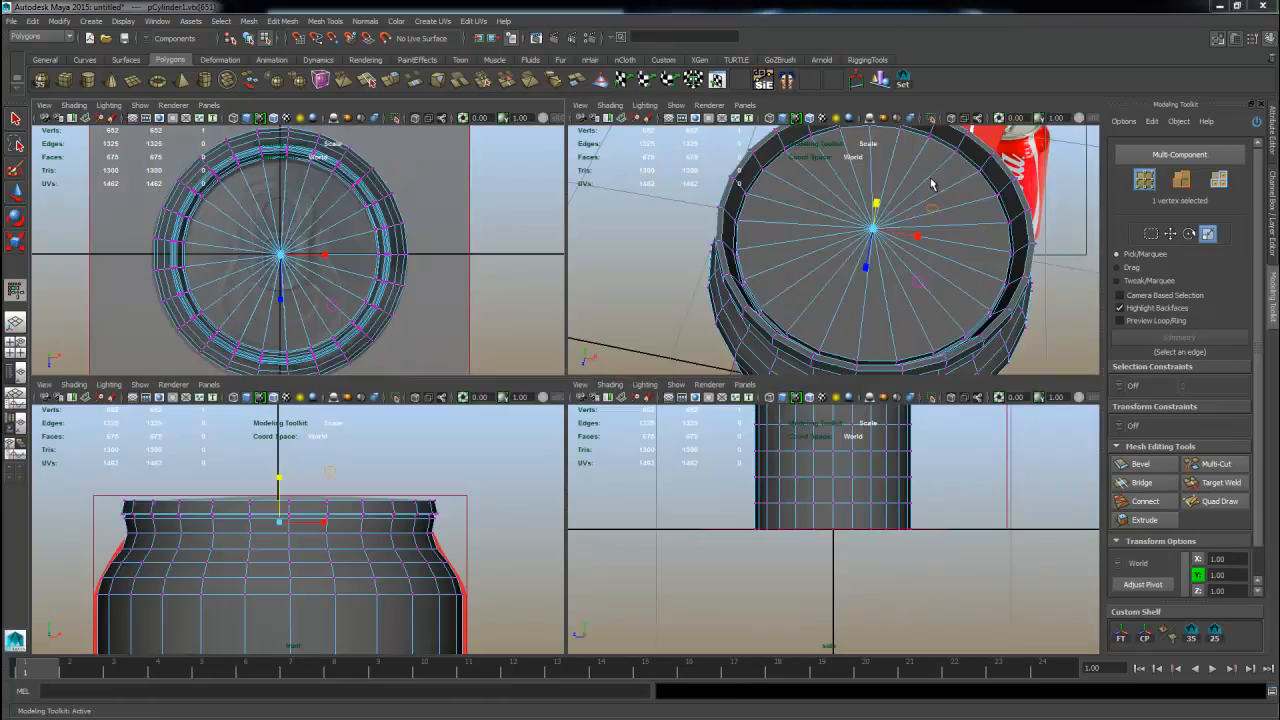
key("space")
Frame the can's top and select the 25 faces of the lid.
left_click_drag(868, 298, 789, 279, "alt")
right_click_drag(789, 279, 834, 263)
key("f")
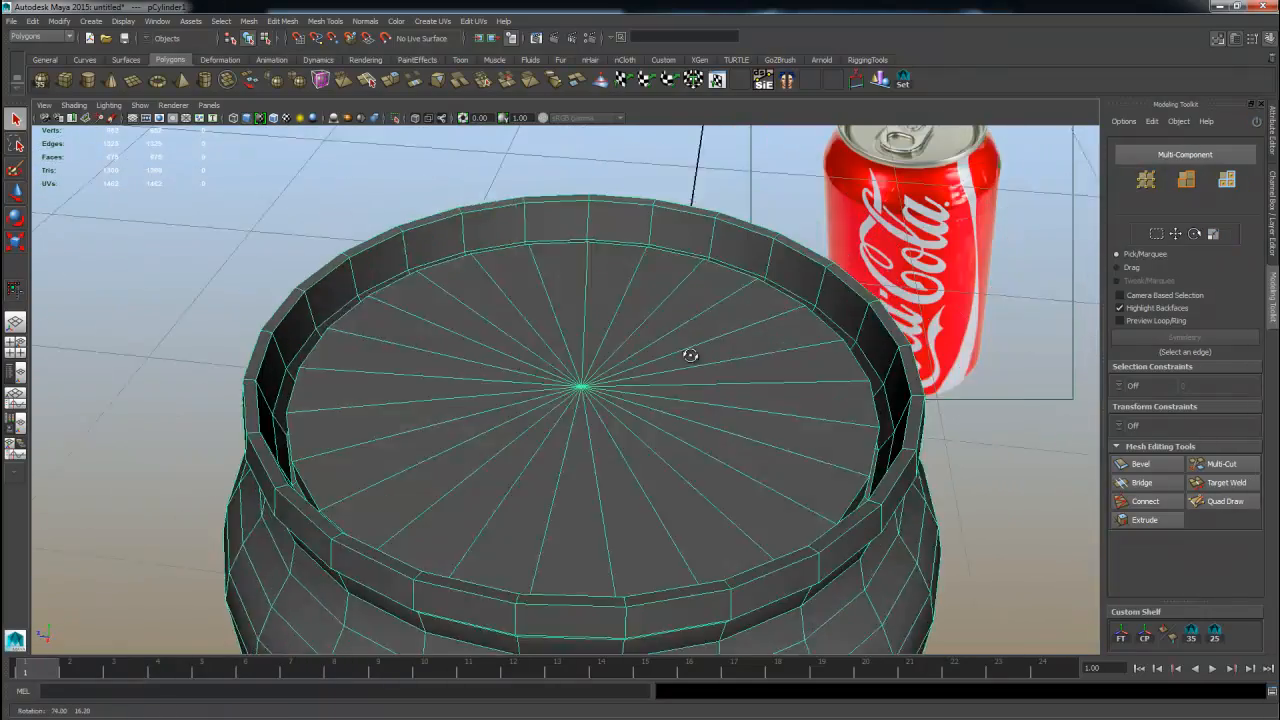
left_click_drag(717, 374, 690, 368, "alt")
right_click_drag(690, 368, 692, 394)
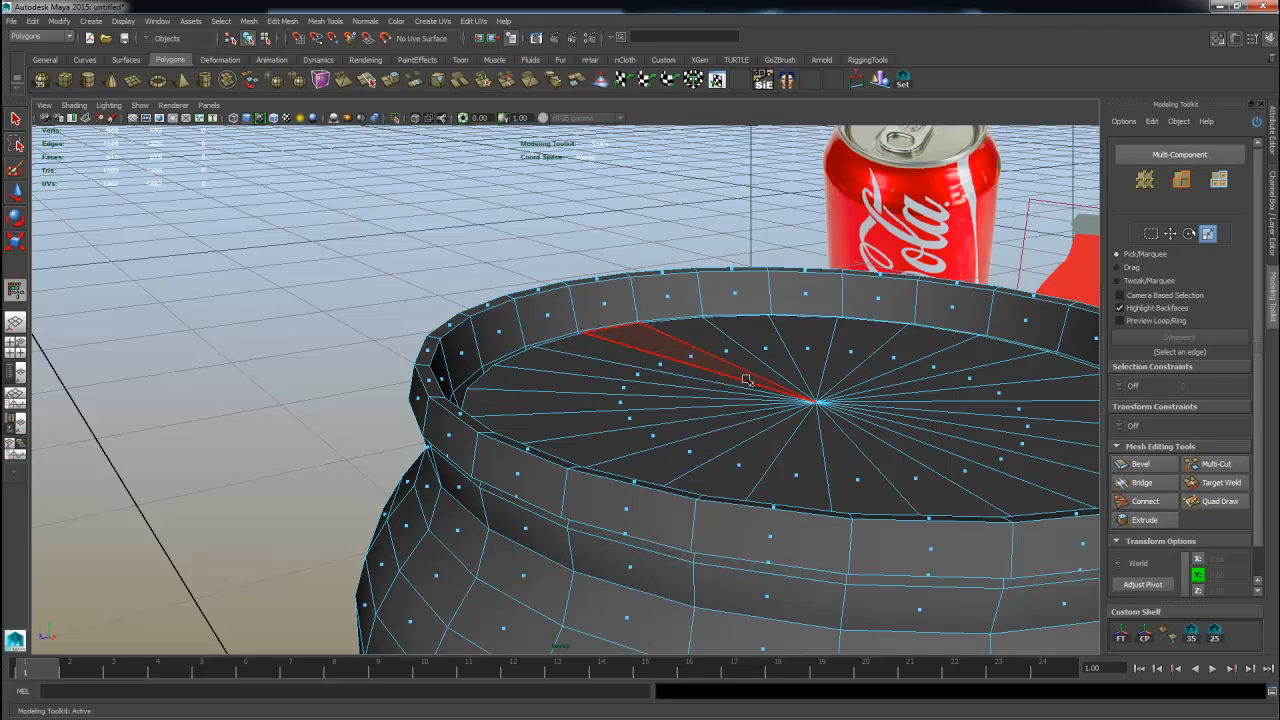
mouse_move(723, 380)
left_mouse_down()
mouse_move(830, 340)
mouse_move(920, 470)
mouse_move(540, 380)
mouse_move(560, 370)
left_mouse_up()
left_click_drag(795, 410, 900, 380, "alt")
Reposition the selected lid faces with the Move tool and switch to the Scale tool.
key("w")
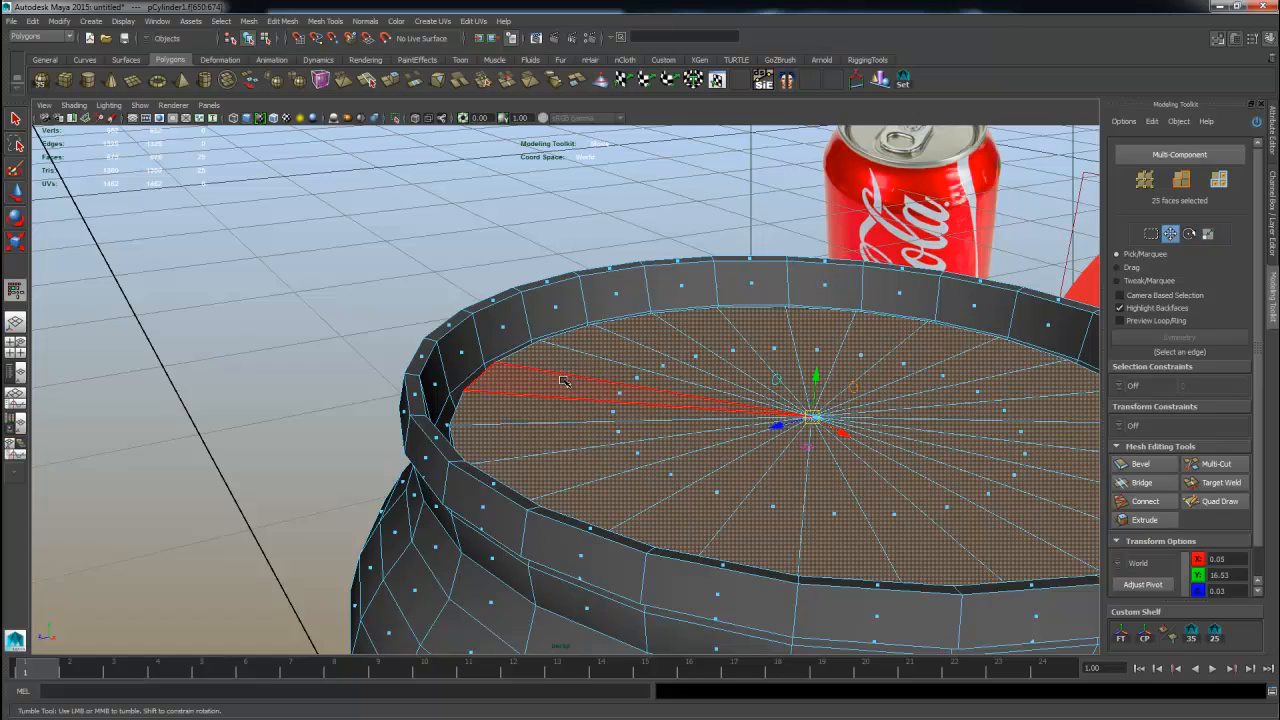
left_click_drag(765, 418, 757, 402, "alt")
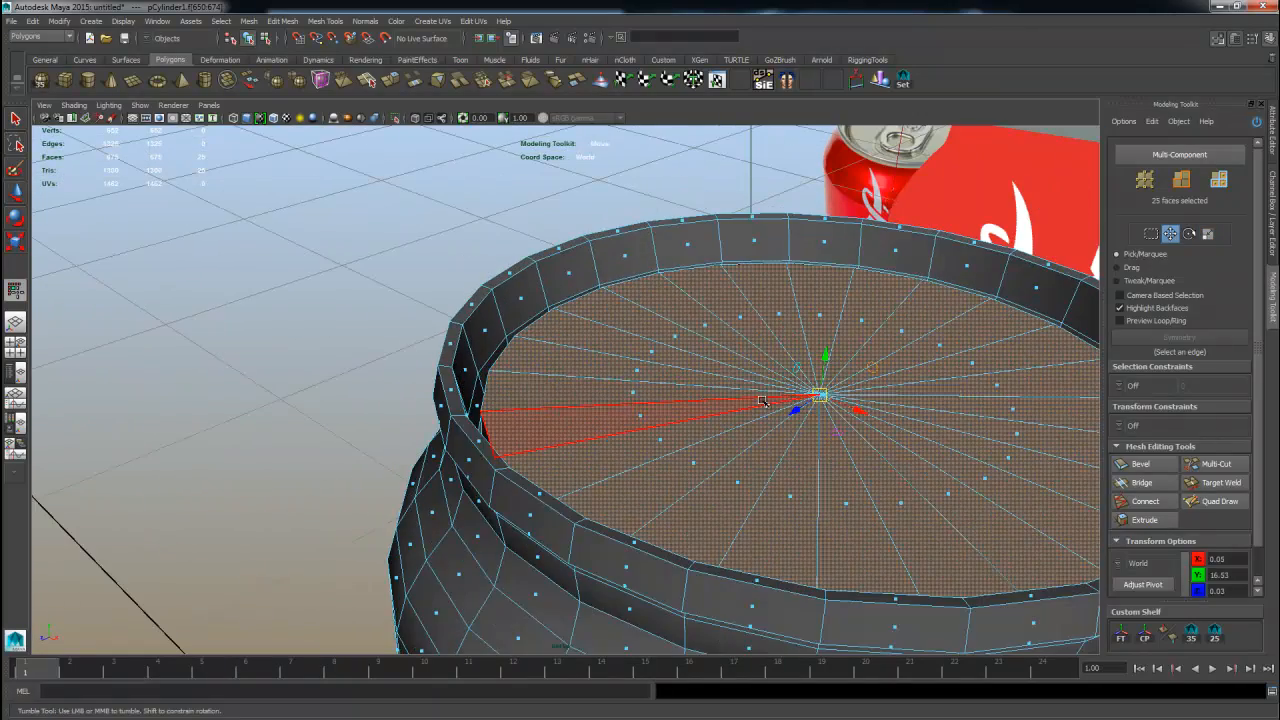
middle_click_drag(757, 402, 711, 400, "alt")
key("r")
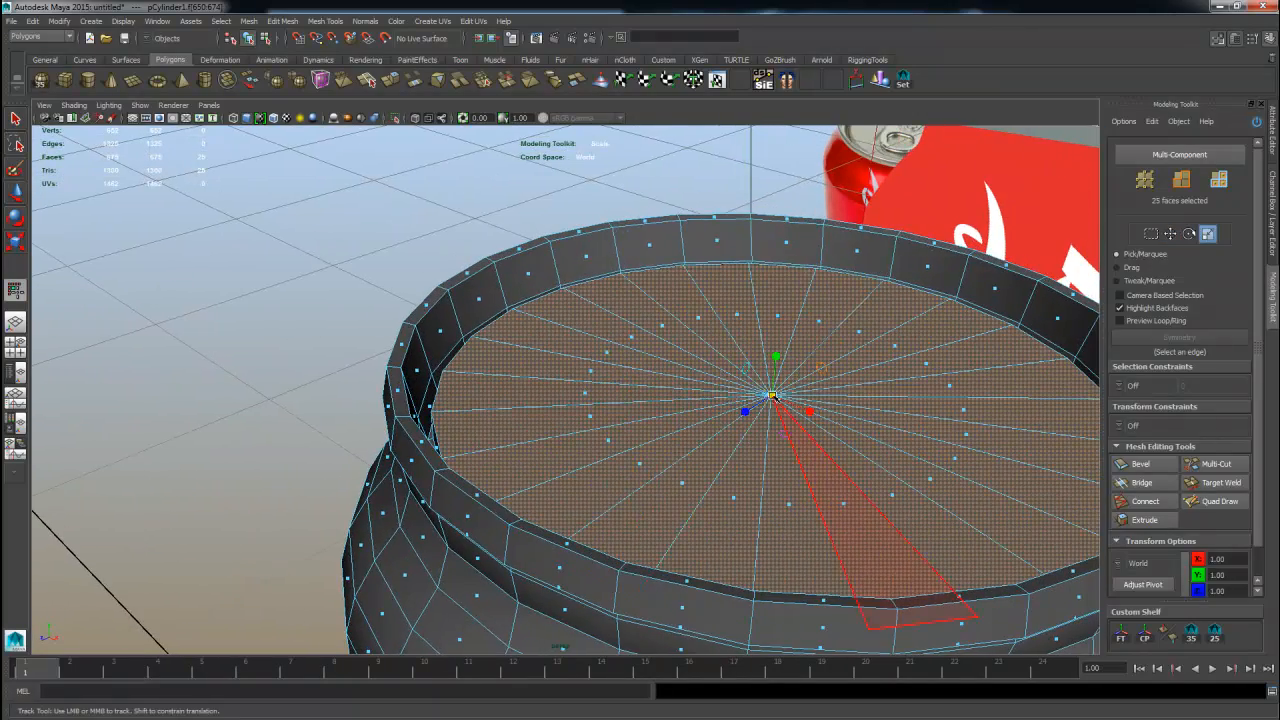
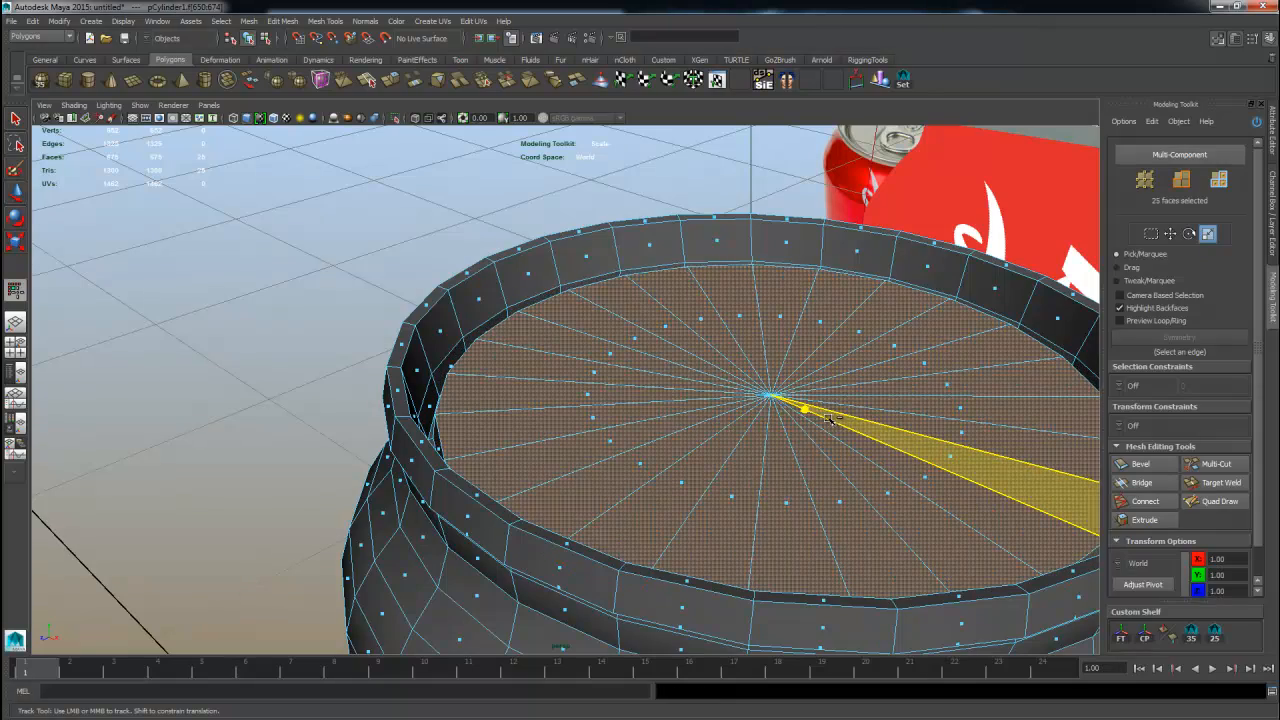
Orbit around the can's top to inspect the recessed lid and rim.
left_click_drag(828, 420, 838, 440, "alt")
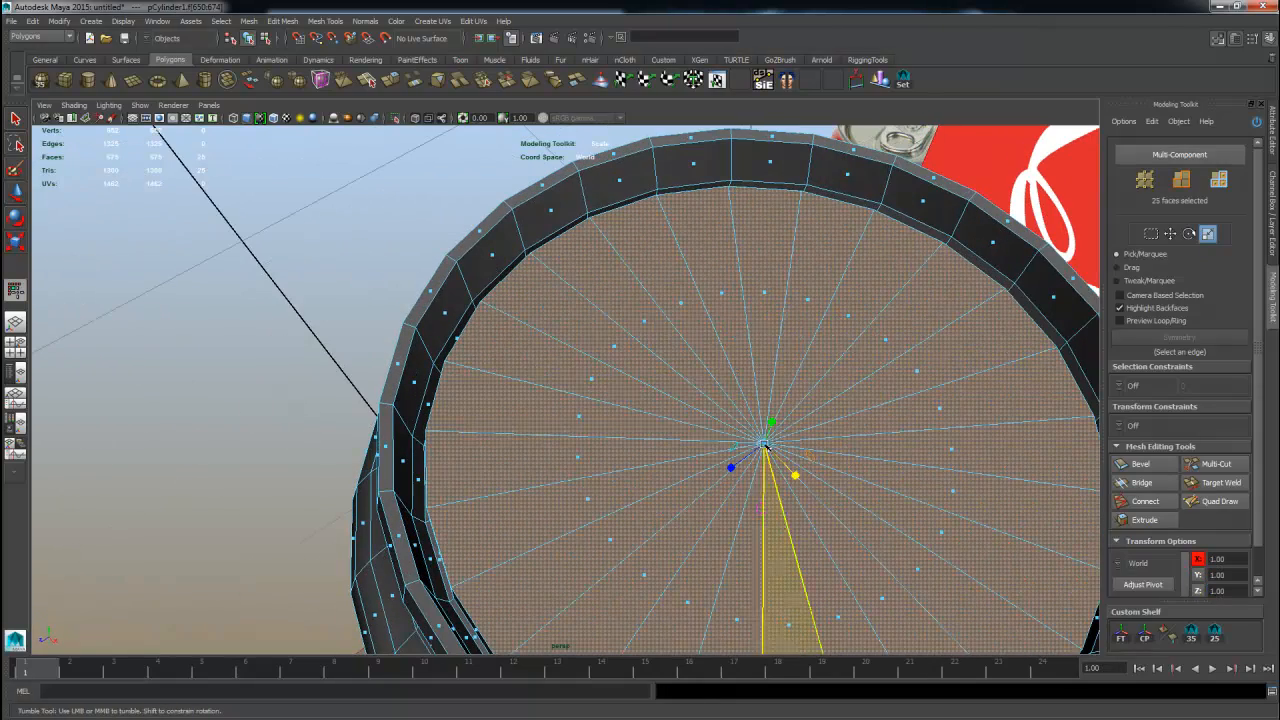
left_click(1183, 573)
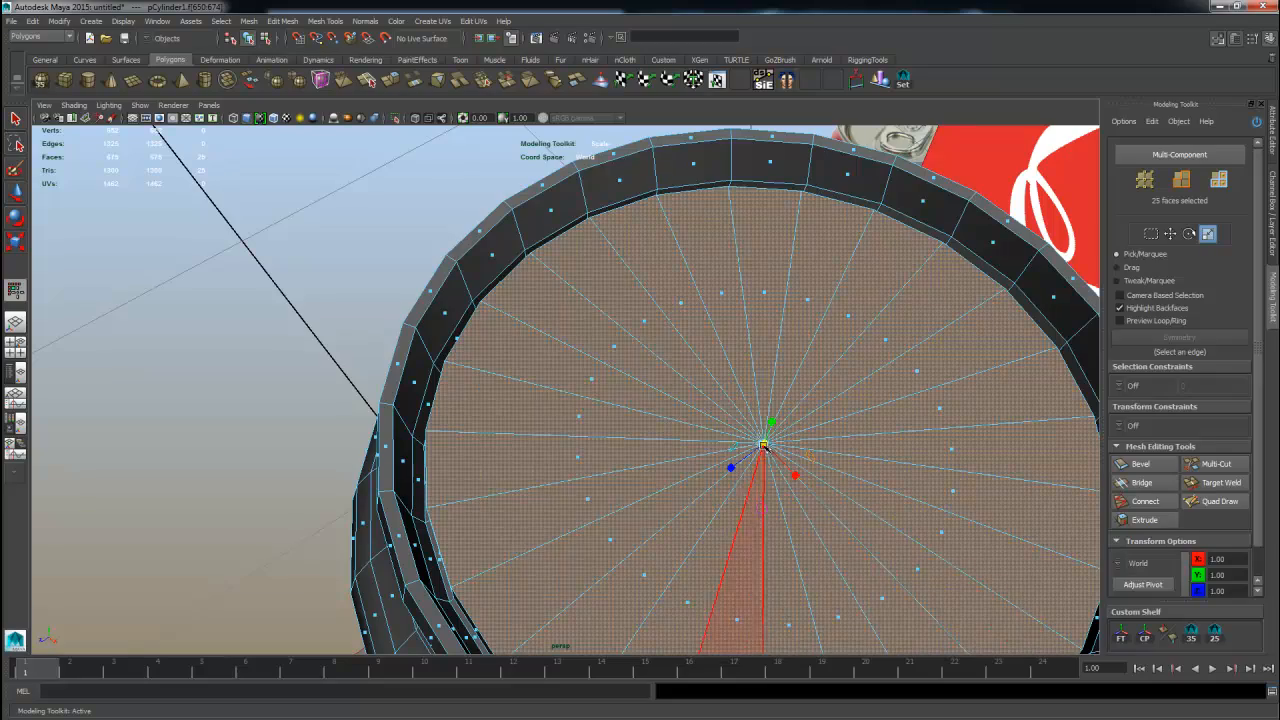
left_click_drag(766, 443, 746, 440)
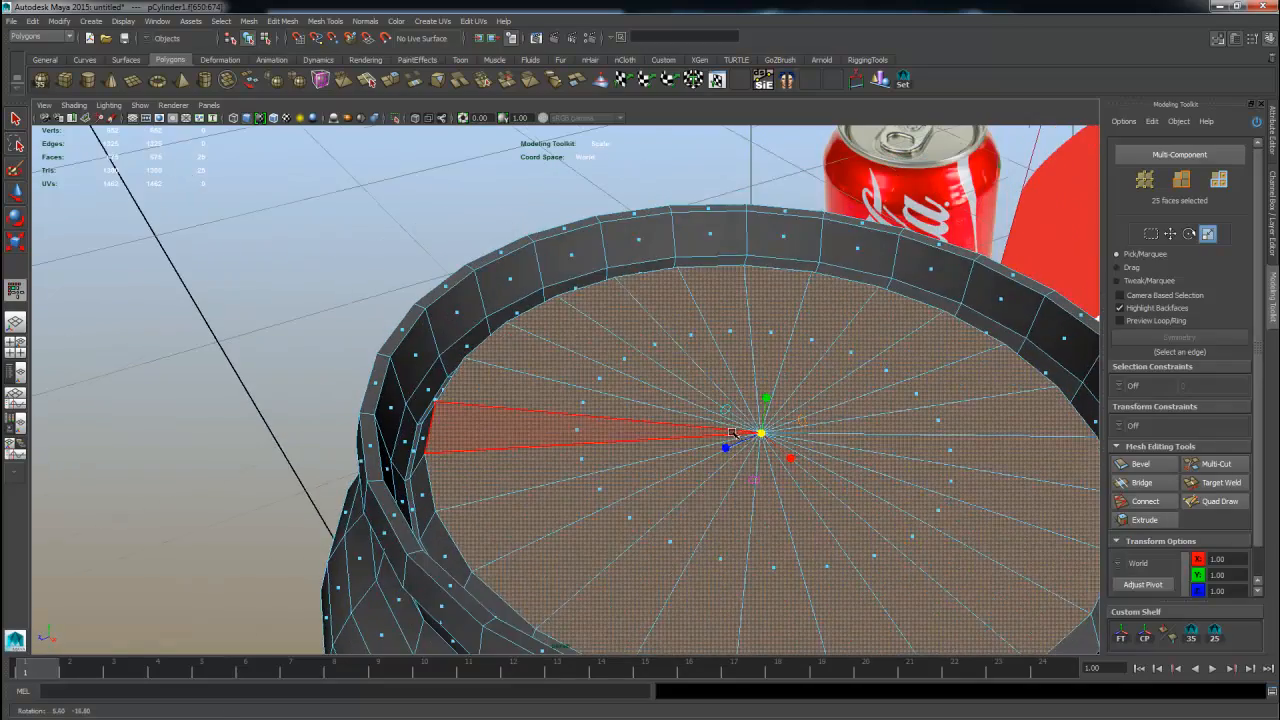
middle_click_drag(746, 441, 752, 410, "alt")
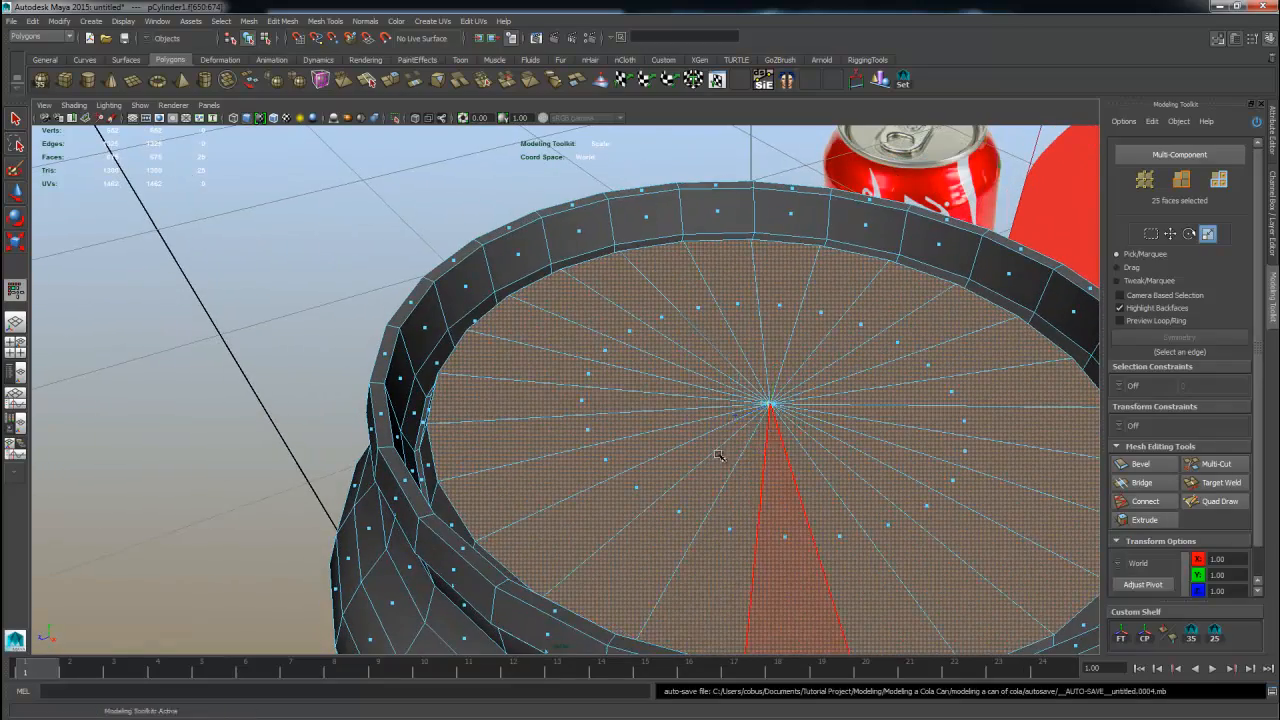
left_click_drag(770, 438, 823, 391, "alt")
middle_click_drag(823, 391, 700, 466, "alt")
right_click_drag(700, 466, 979, 448, "alt")
left_click_drag(979, 448, 980, 448, "alt")
middle_click_drag(980, 448, 1015, 483, "alt")
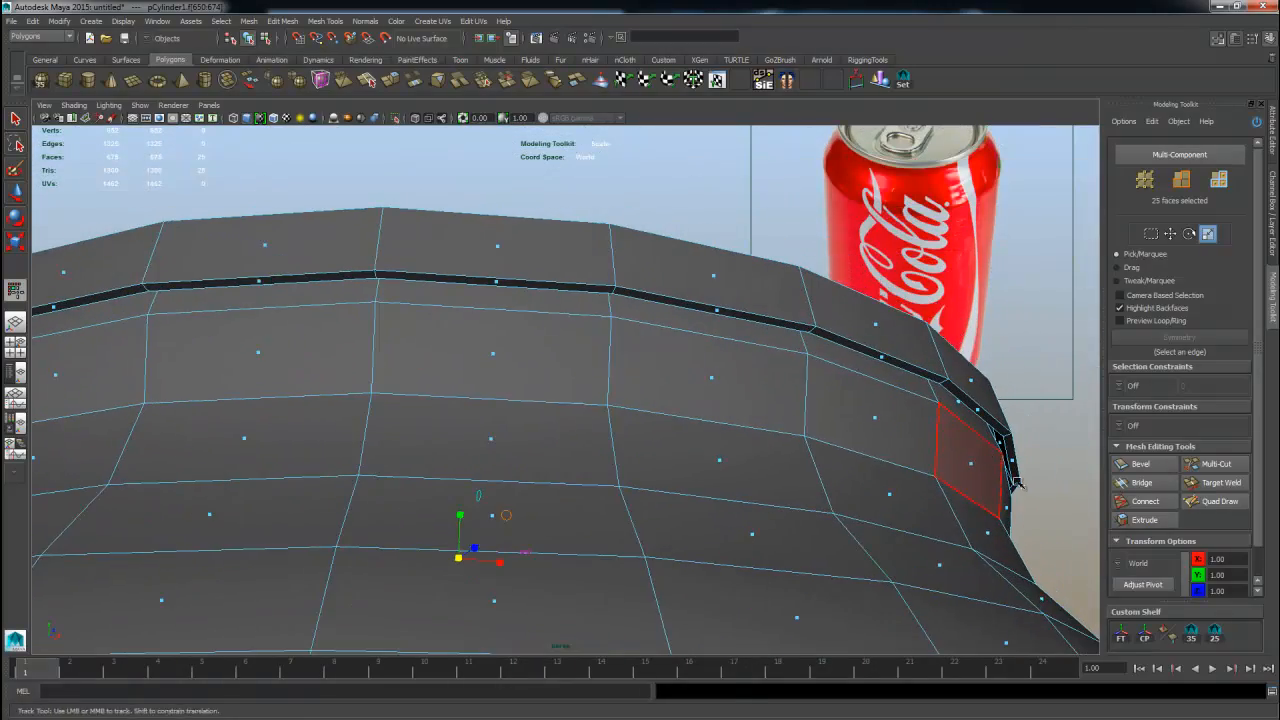
Insert an edge loop near the top of the can's shoulder with Multi-Cut, then select it and scale it outward.
left_click(1215, 464)
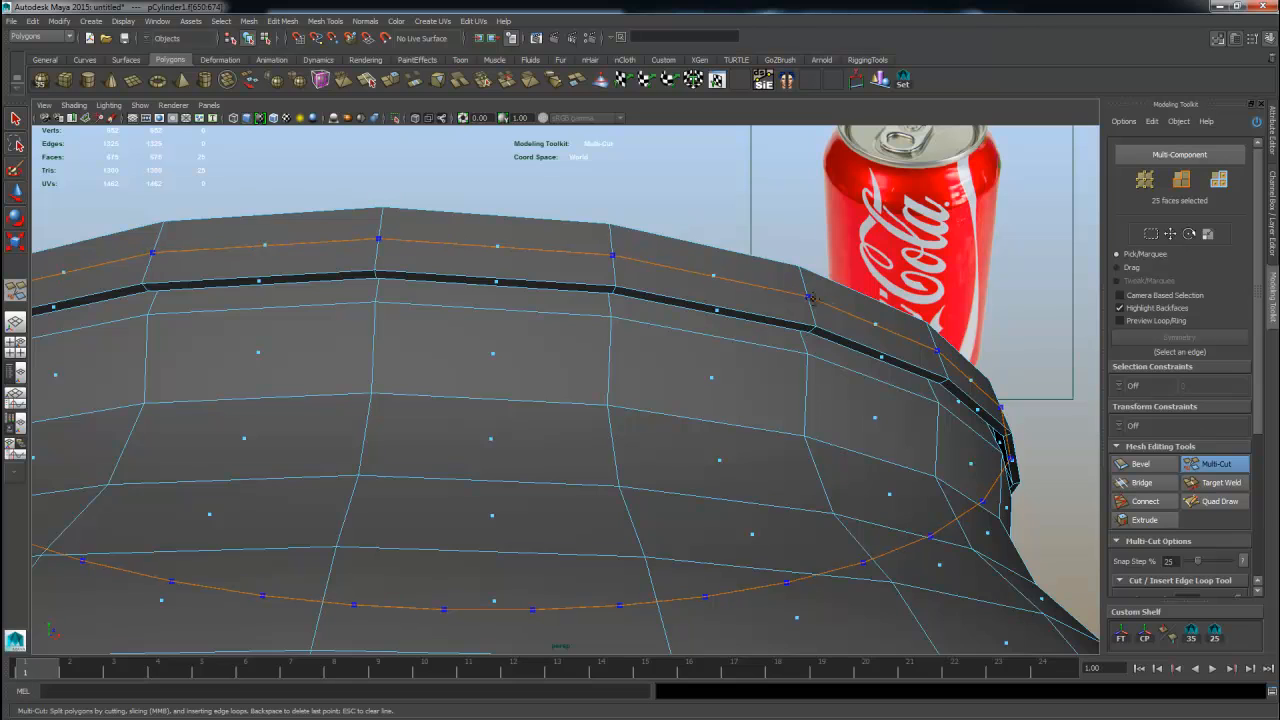
left_click_drag(820, 340, 893, 396, "alt")
key("w")
right_click_drag(892, 423, 890, 388)
double_click(853, 423)
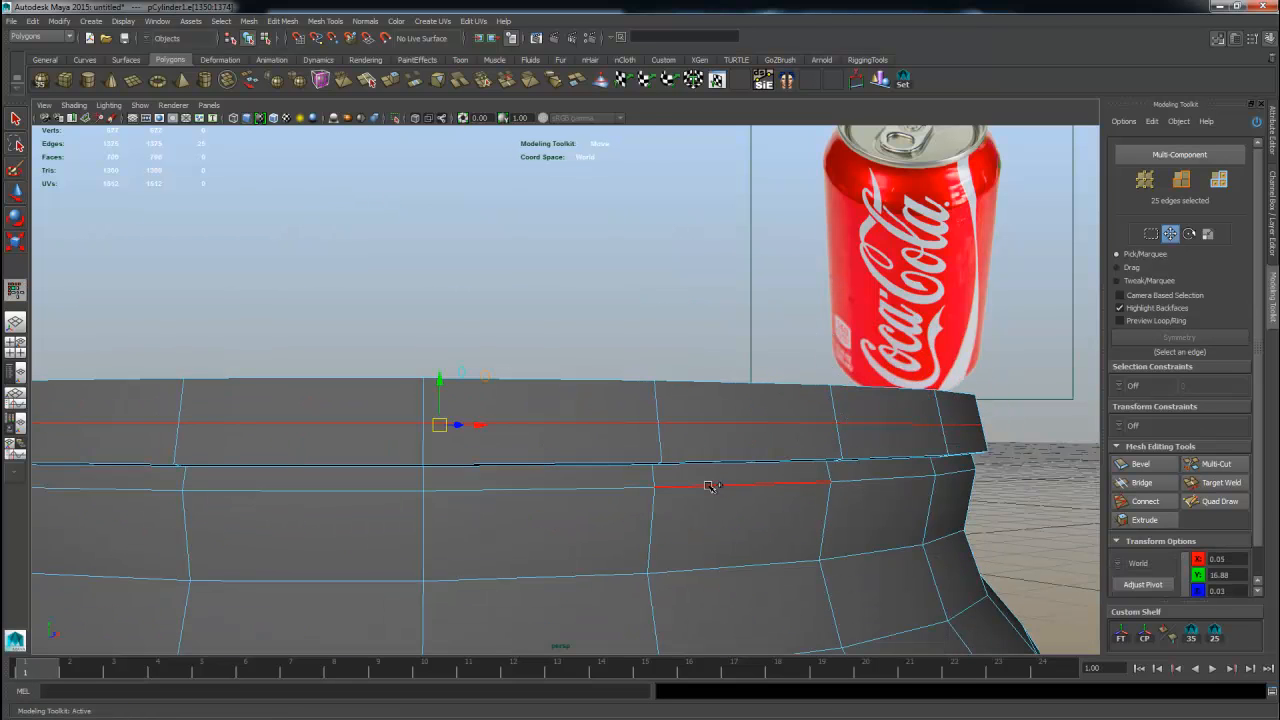
key("r")
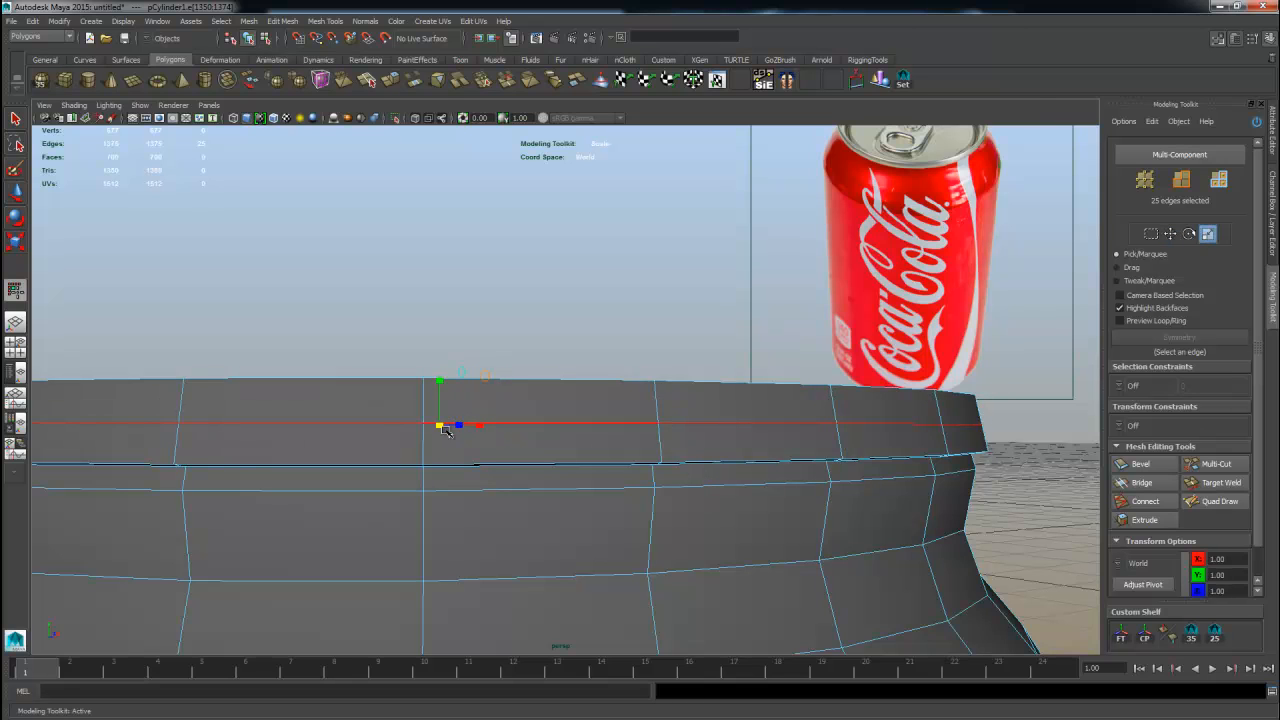
left_click_drag(476, 426, 623, 432, "alt")
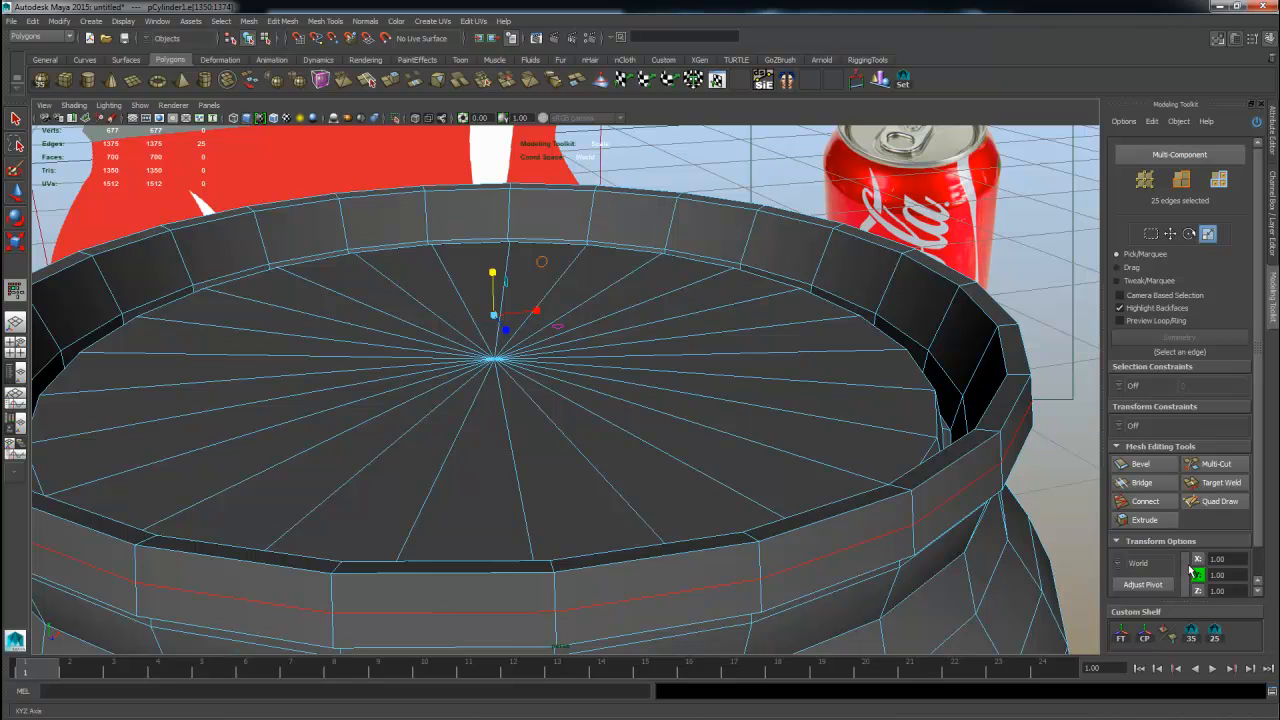
Select the edge loop at the rim's top, then the face loop around the rim's outer band.
left_click_drag(786, 459, 877, 445, "alt")
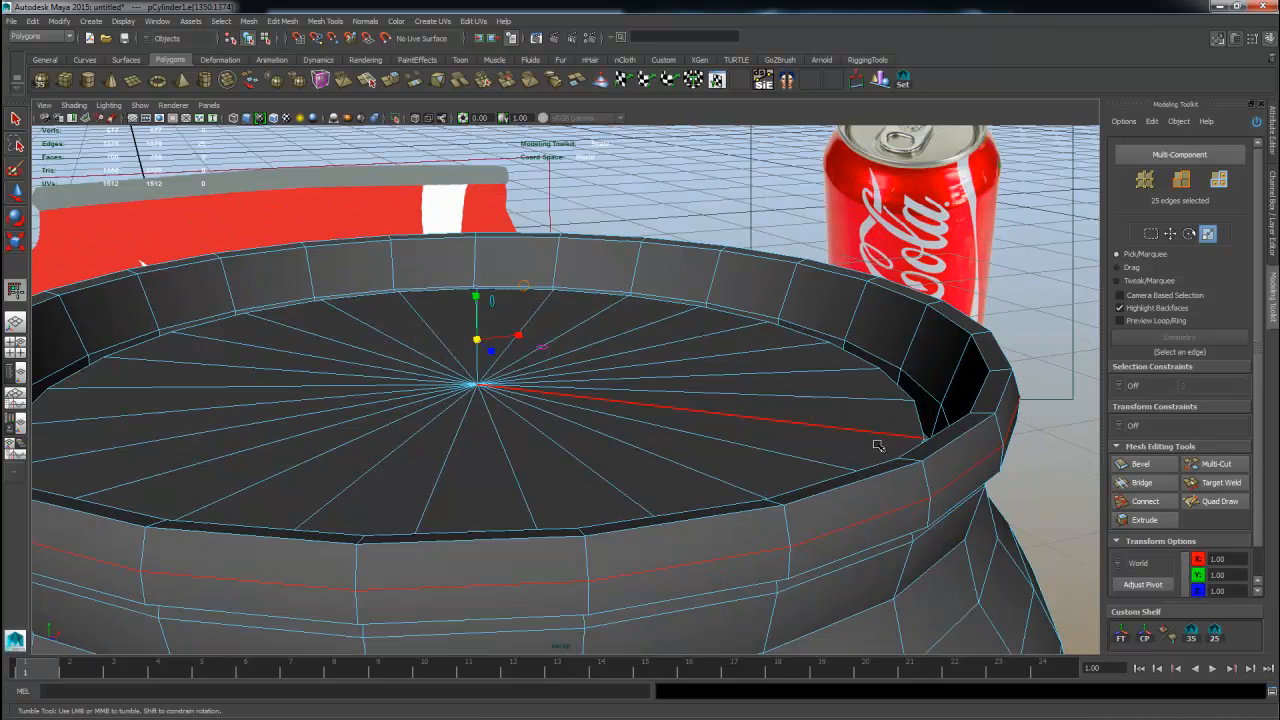
double_click(1001, 400)
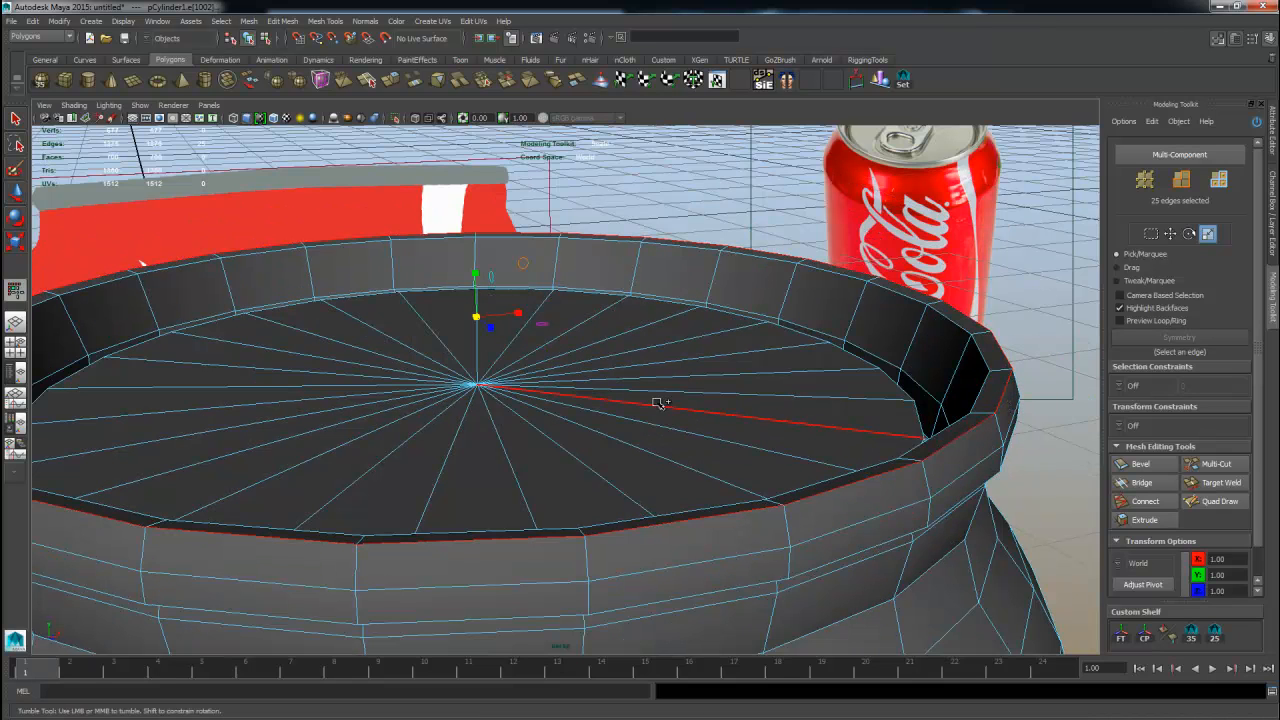
key("w")
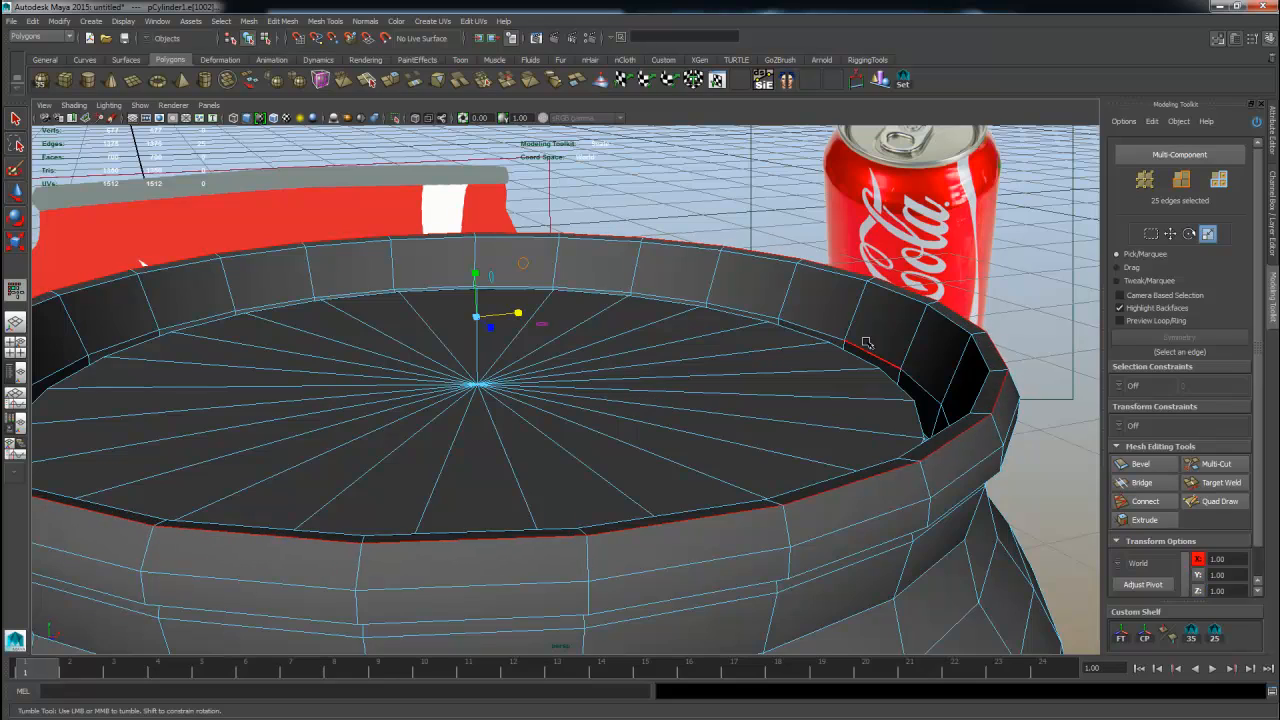
left_click_drag(854, 457, 734, 400, "alt")
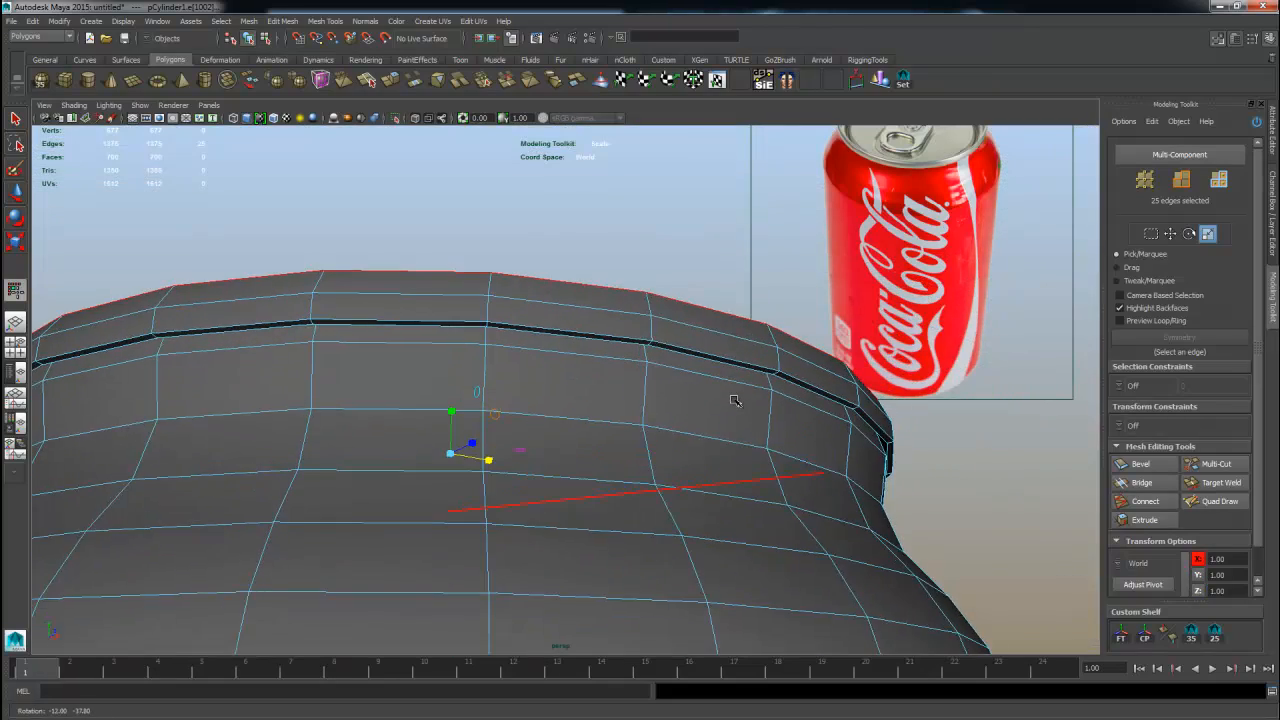
right_click_drag(734, 400, 1041, 410, "alt")
left_click_drag(1041, 410, 800, 447, "alt")
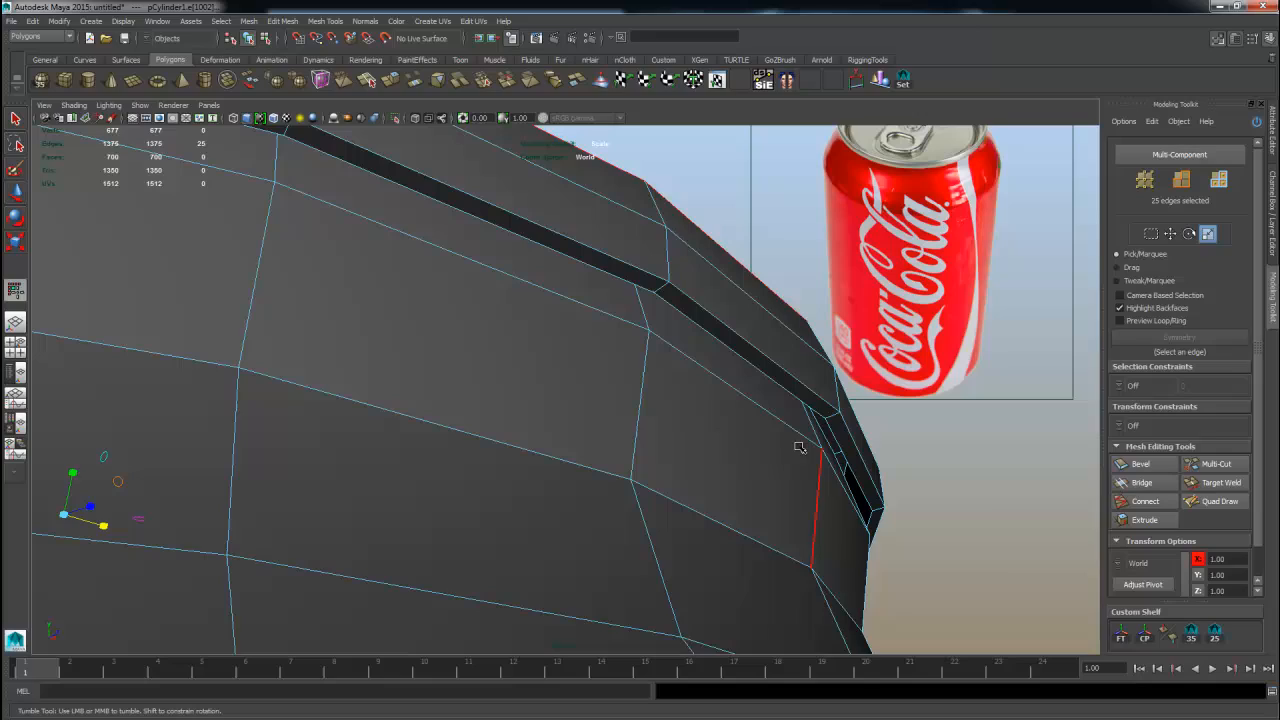
right_click_drag(848, 465, 851, 482)
left_click(851, 484)
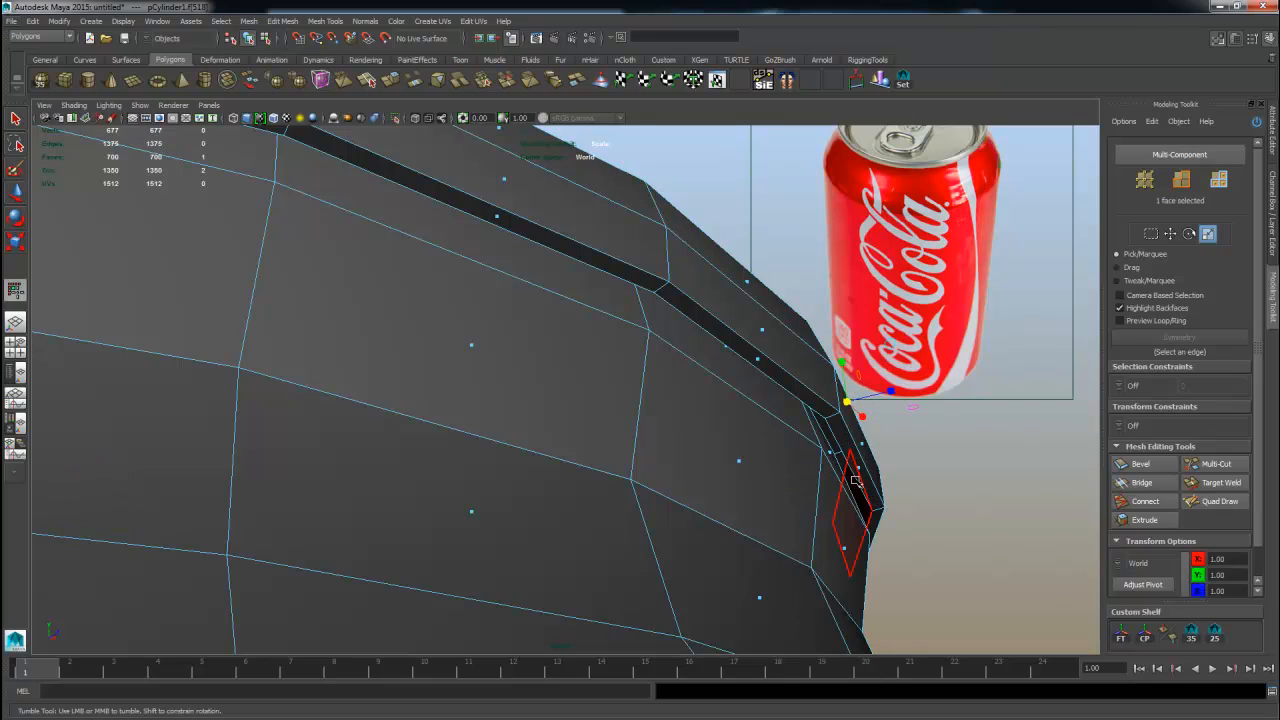
double_click(856, 480)
left_click_drag(857, 473, 985, 512, "alt")
left_click(918, 431)
double_click(919, 527, "shift")
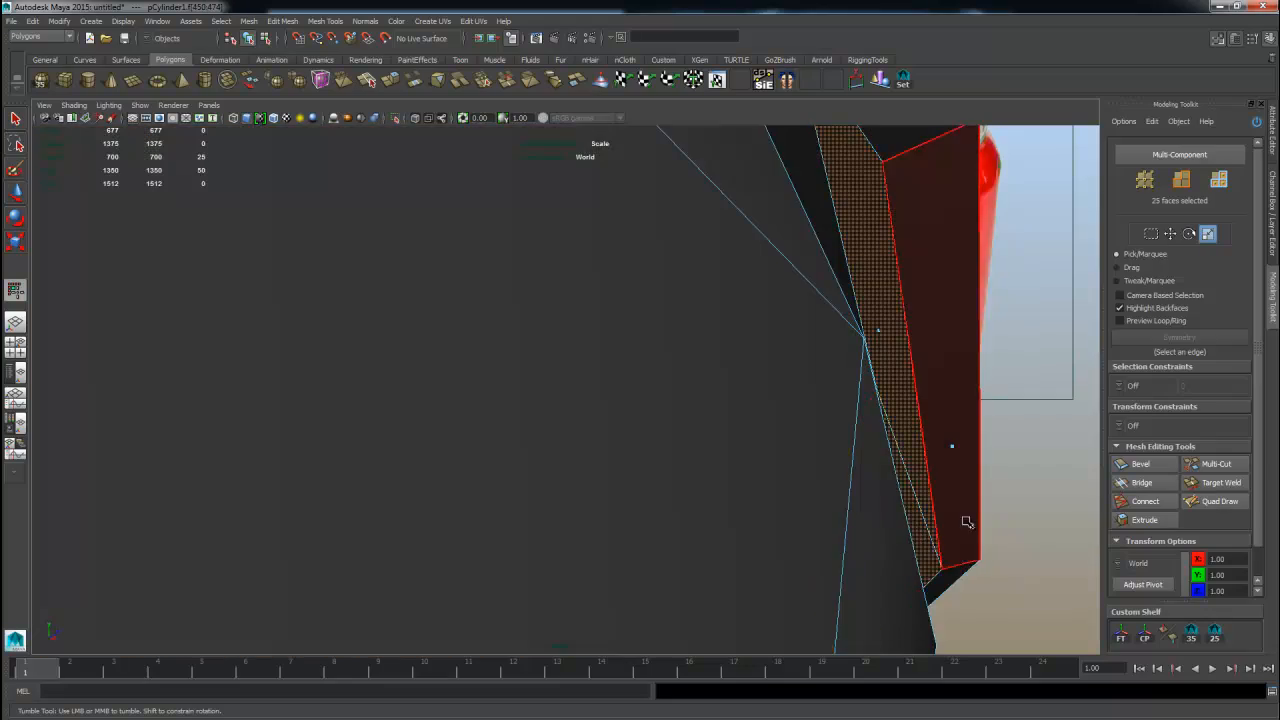
Examine the can's top and lid in wireframe and shaded display, undoing one stray adjustment.
right_click_drag(966, 521, 814, 514, "alt")
right_click_drag(608, 480, 455, 410, "alt")
left_click_drag(455, 410, 396, 476, "alt")
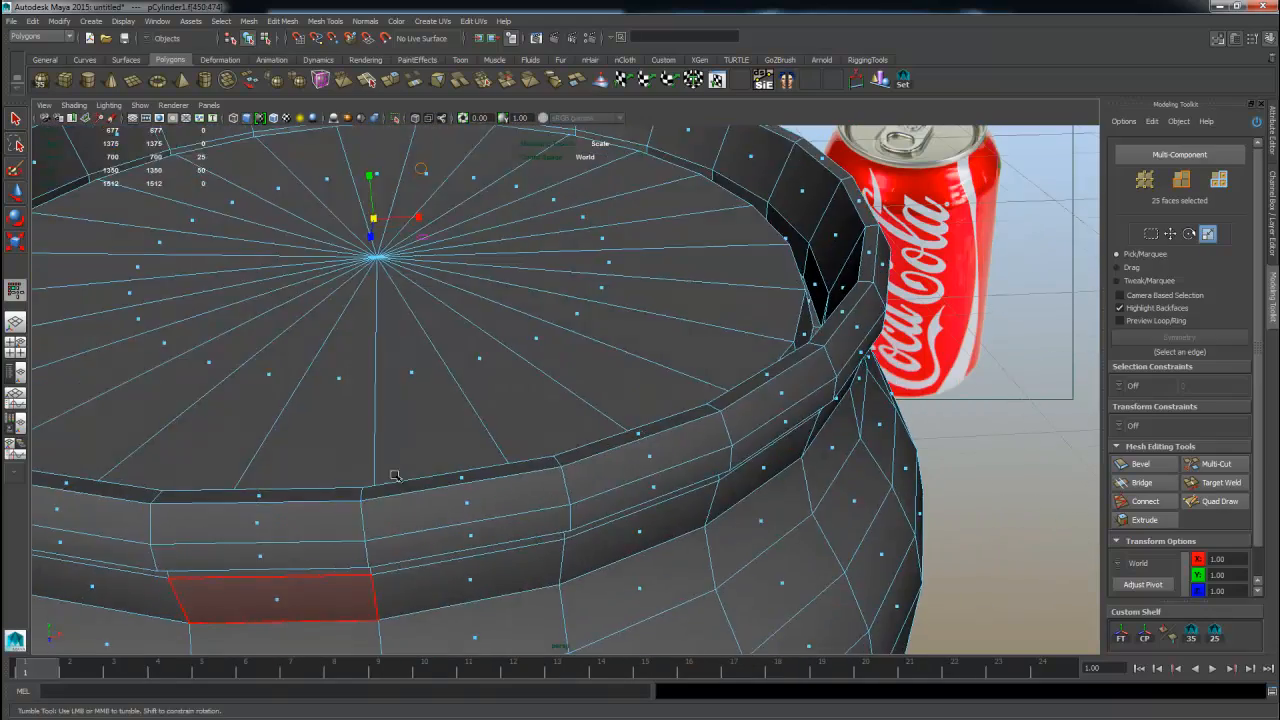
right_click_drag(395, 476, 440, 270, "alt")
middle_click_drag(595, 420, 621, 432, "alt")
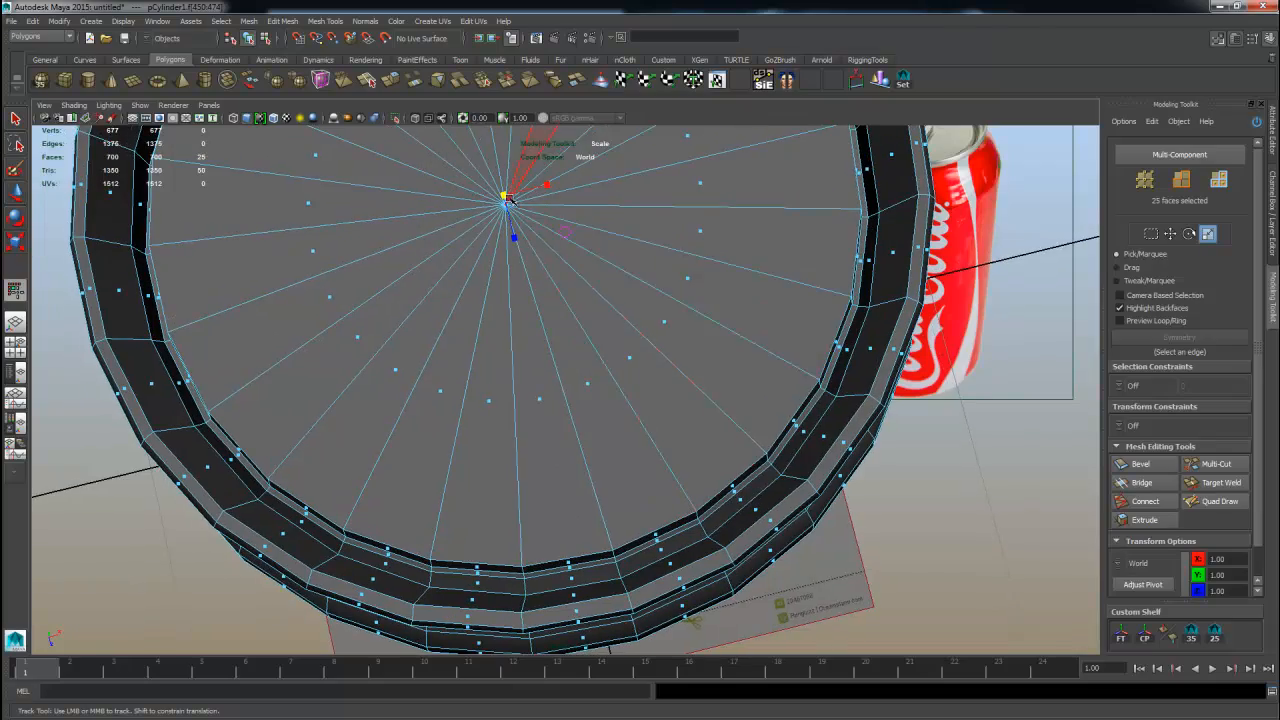
key("4")
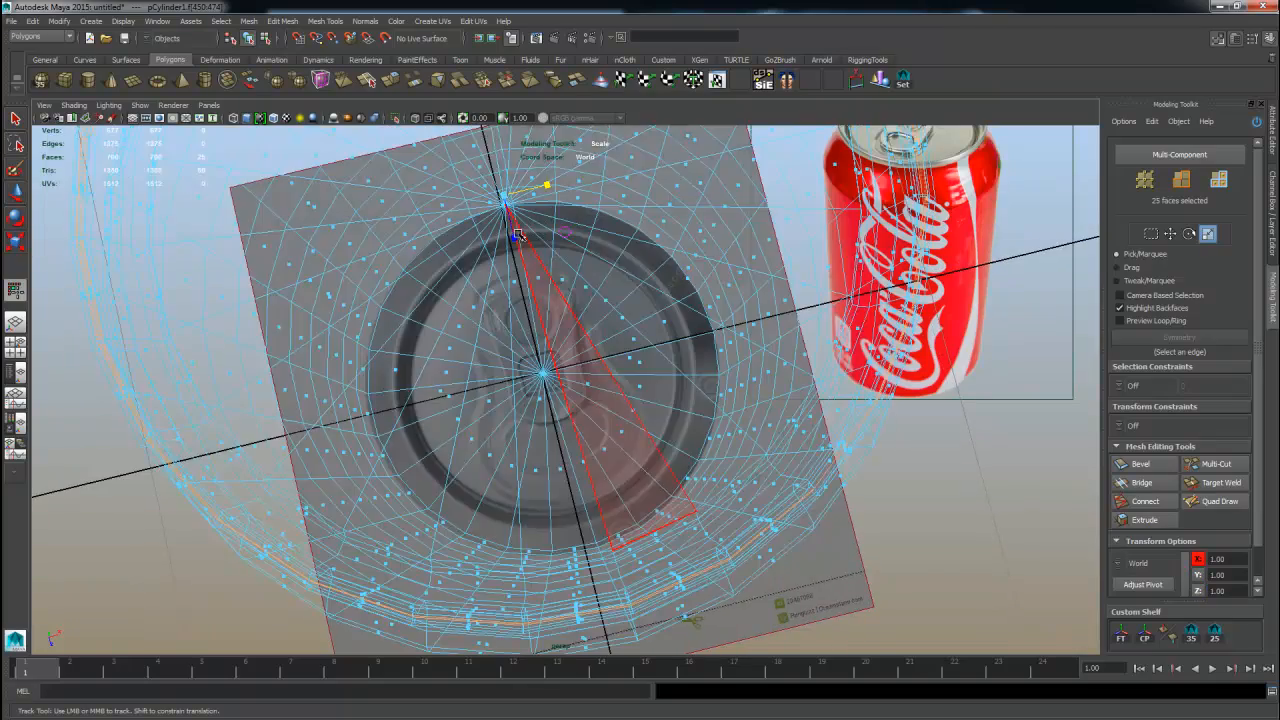
left_click_drag(597, 340, 663, 268, "alt")
key("ctrl+z")
right_click_drag(687, 326, 815, 408, "alt")
key("shift+z")
key("r")
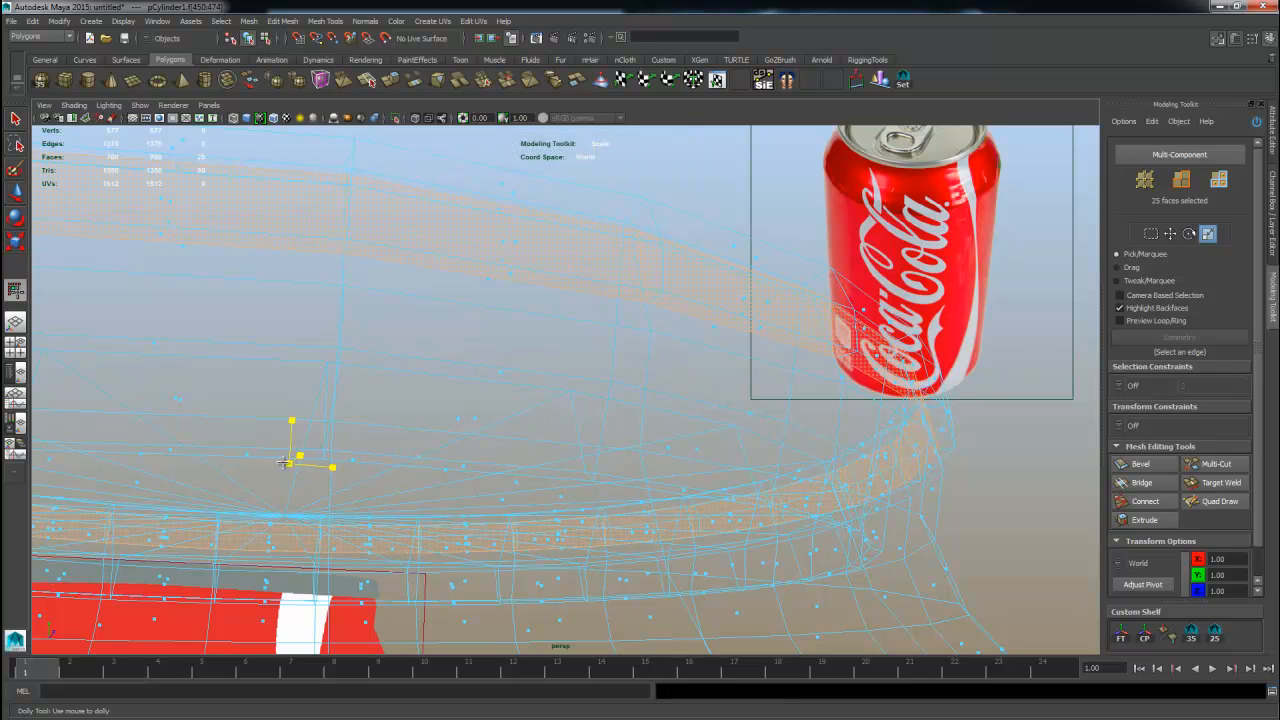
key("5")
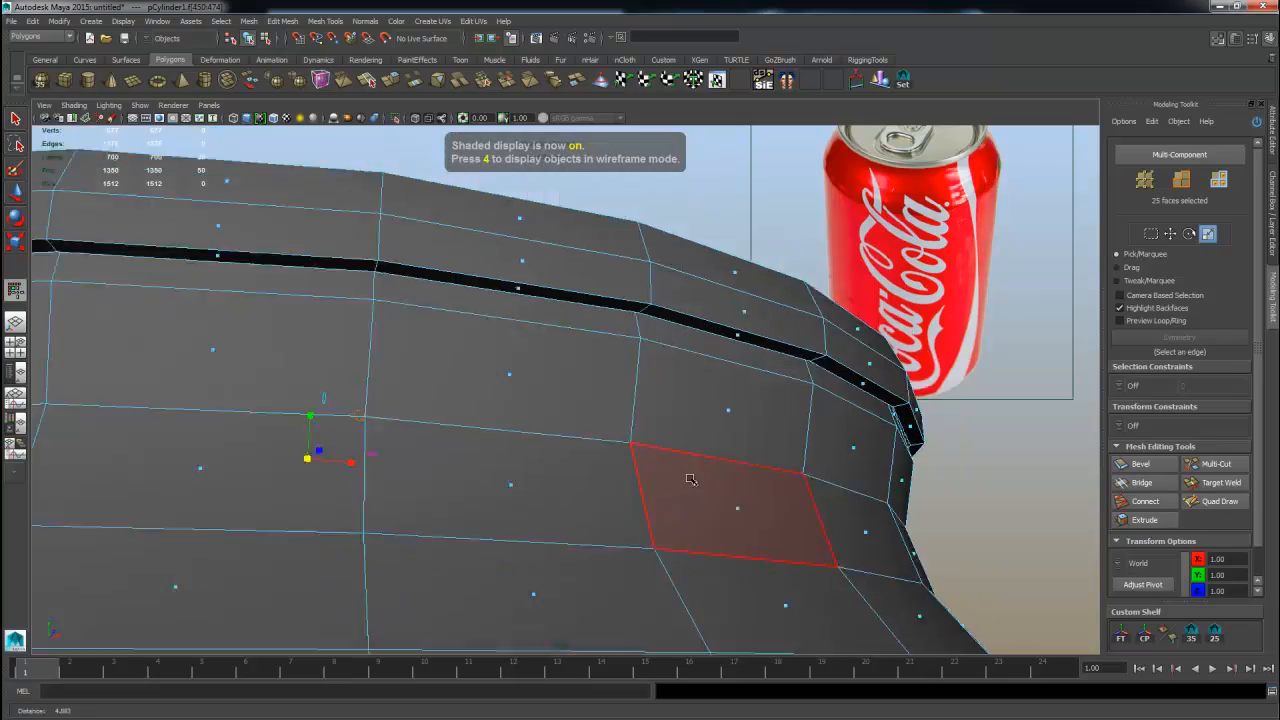
Switch to the front view and frame the can's base against the reference image in wireframe.
left_click_drag(690, 480, 462, 431, "alt")
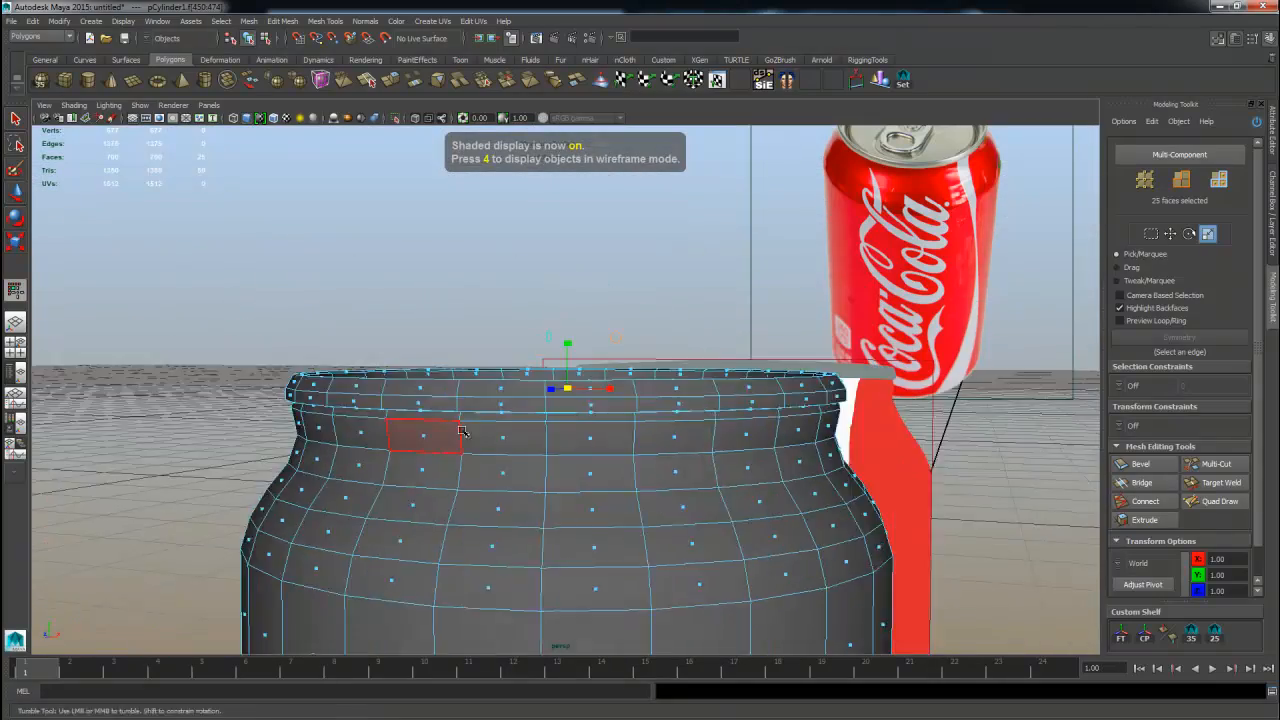
scroll(462, 431, "down", 5)
key("q")
middle_click_drag(705, 497, 624, 418, "alt")
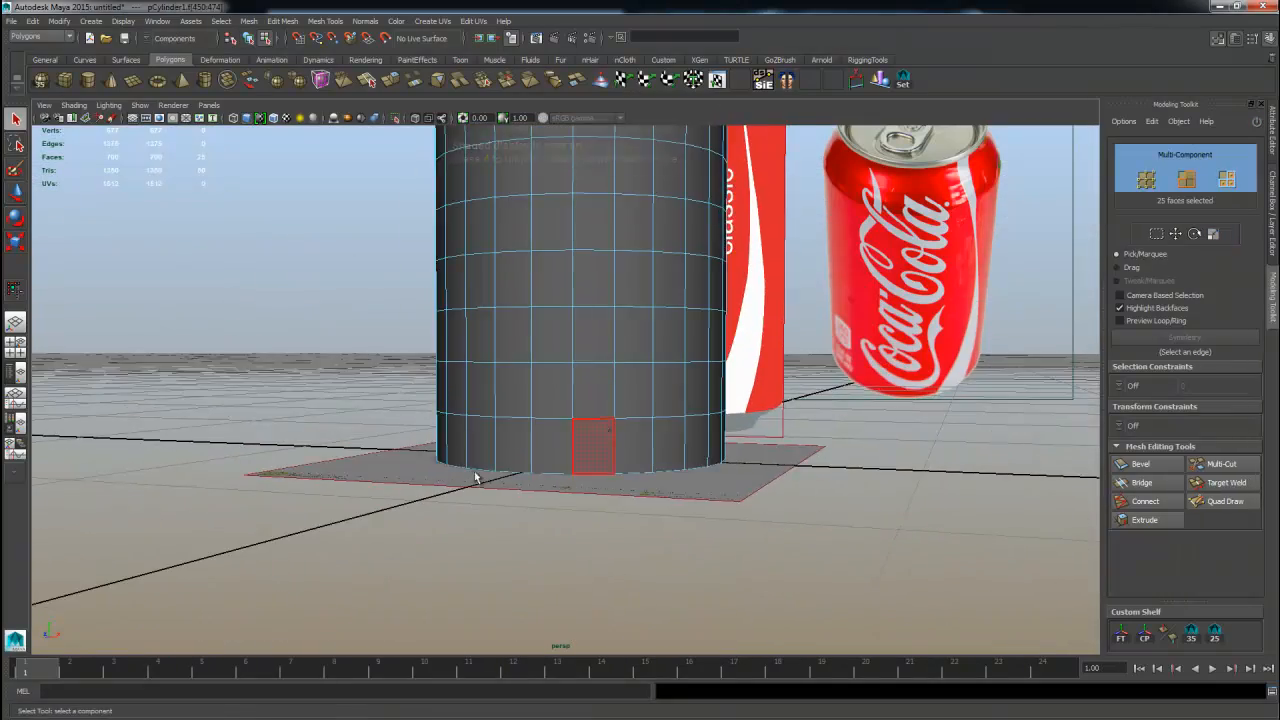
scroll(476, 478, "up", 3)
key("space")
key("space")
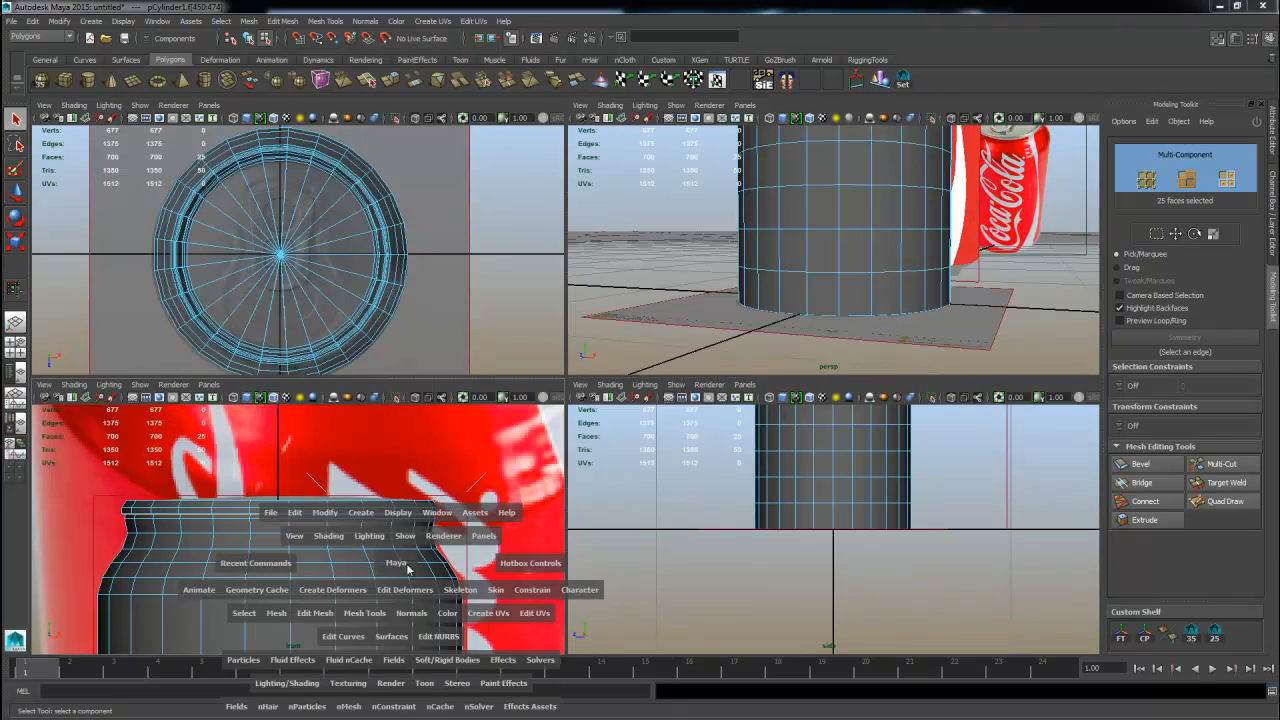
scroll(460, 500, "down", 8)
middle_click_drag(428, 580, 440, 186, "alt")
scroll(560, 370, "up", 4)
middle_click_drag(723, 343, 731, 388, "alt")
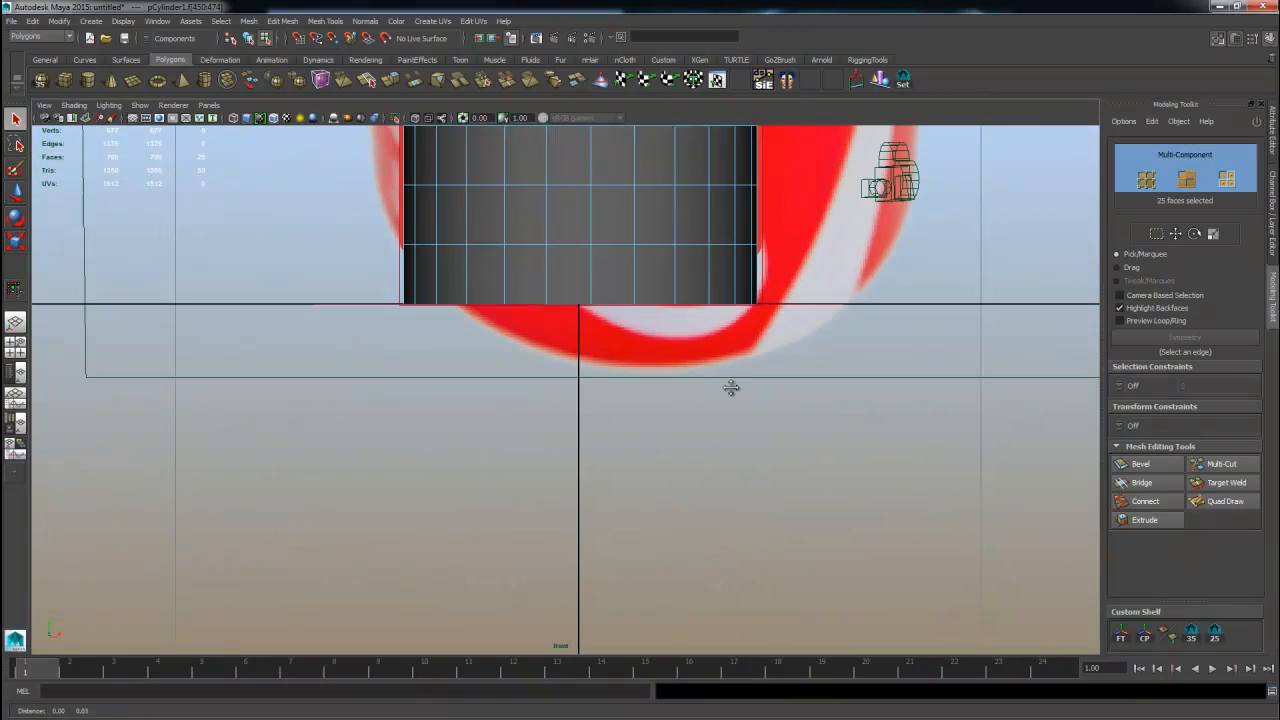
scroll(730, 386, "up", 3)
middle_click_drag(722, 243, 712, 366, "alt")
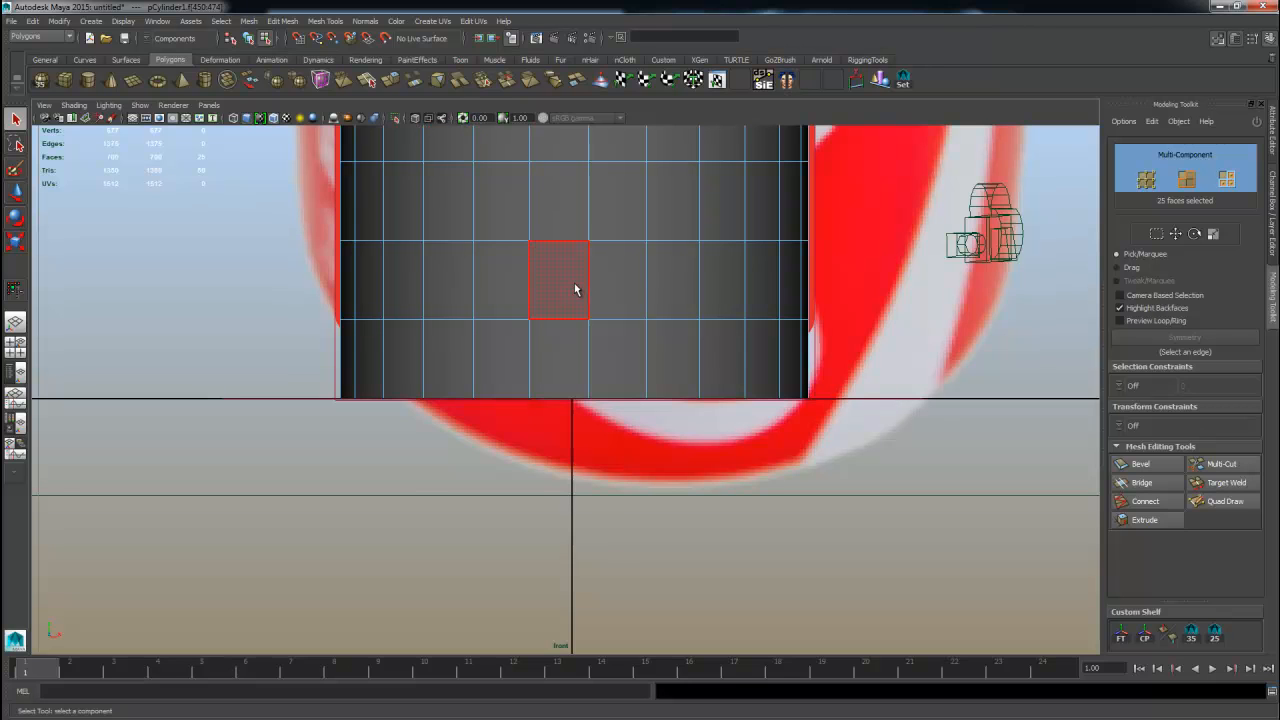
key("4")
scroll(580, 345, "up", 2)
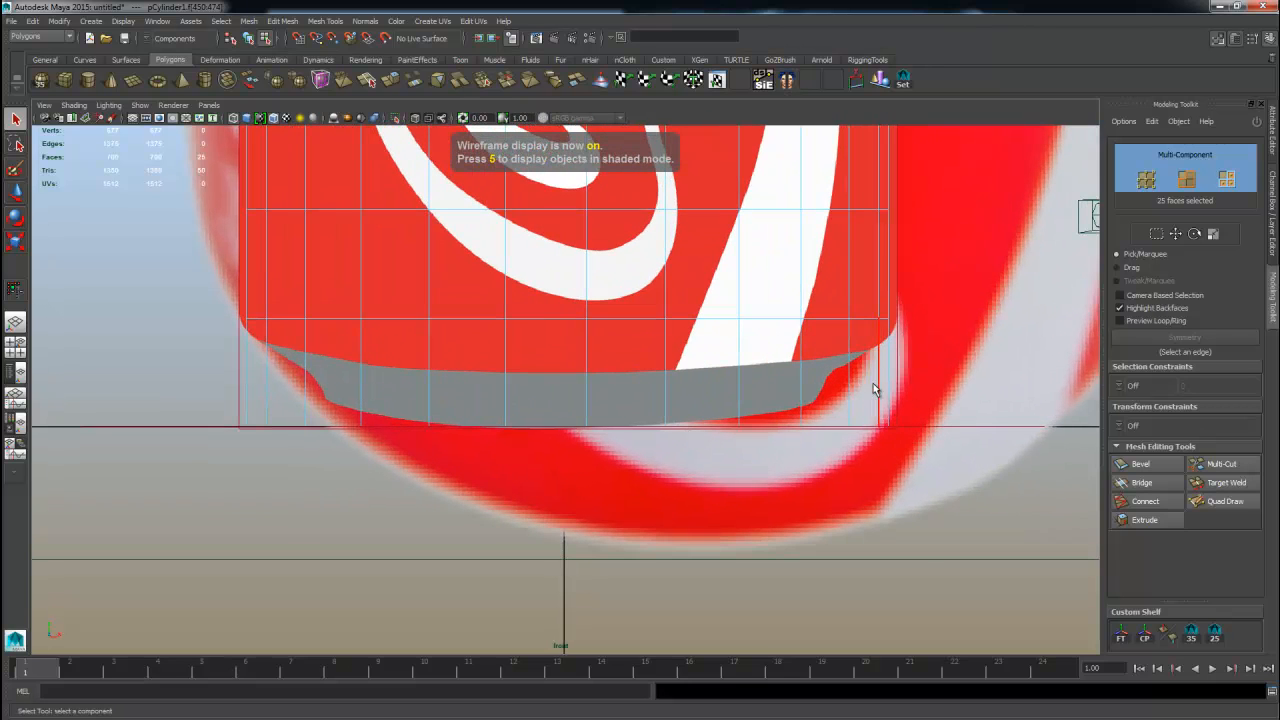
Select the row of vertices along the can's bottom edge in the front view.
right_click_drag(873, 384, 815, 386)
key("y")
left_click(162, 401)
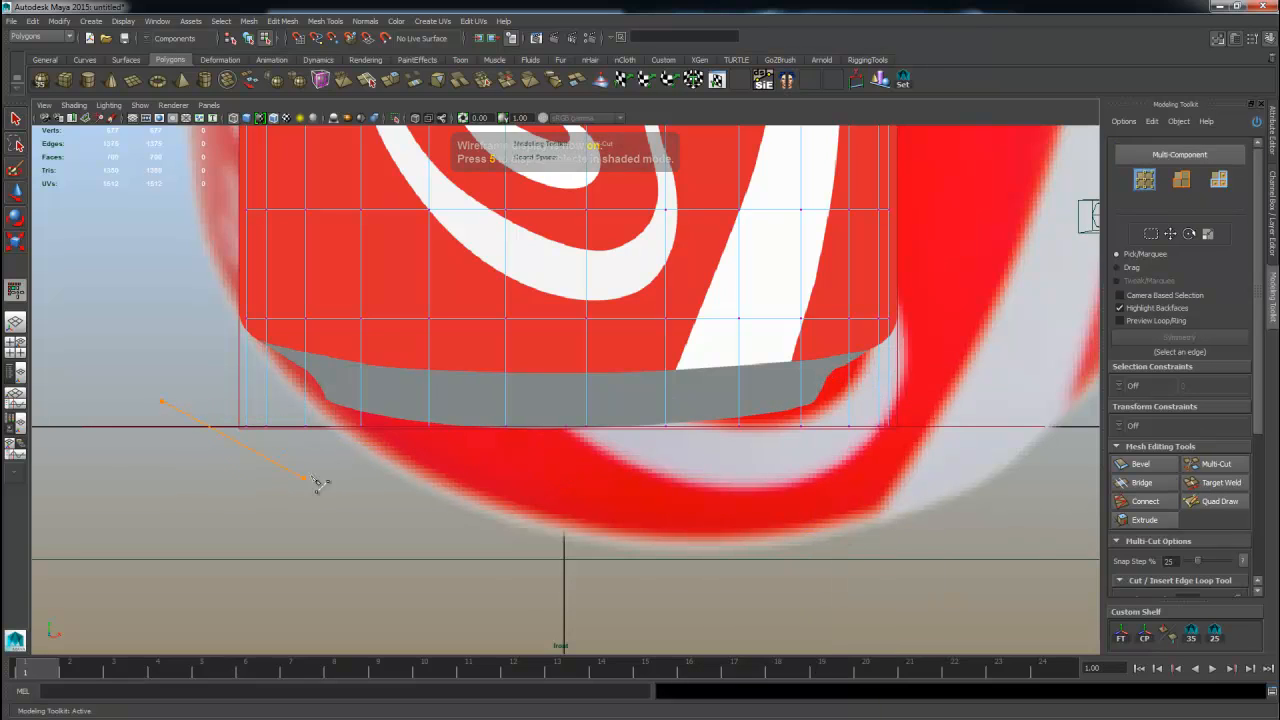
key("w")
left_click_drag(194, 388, 936, 554)
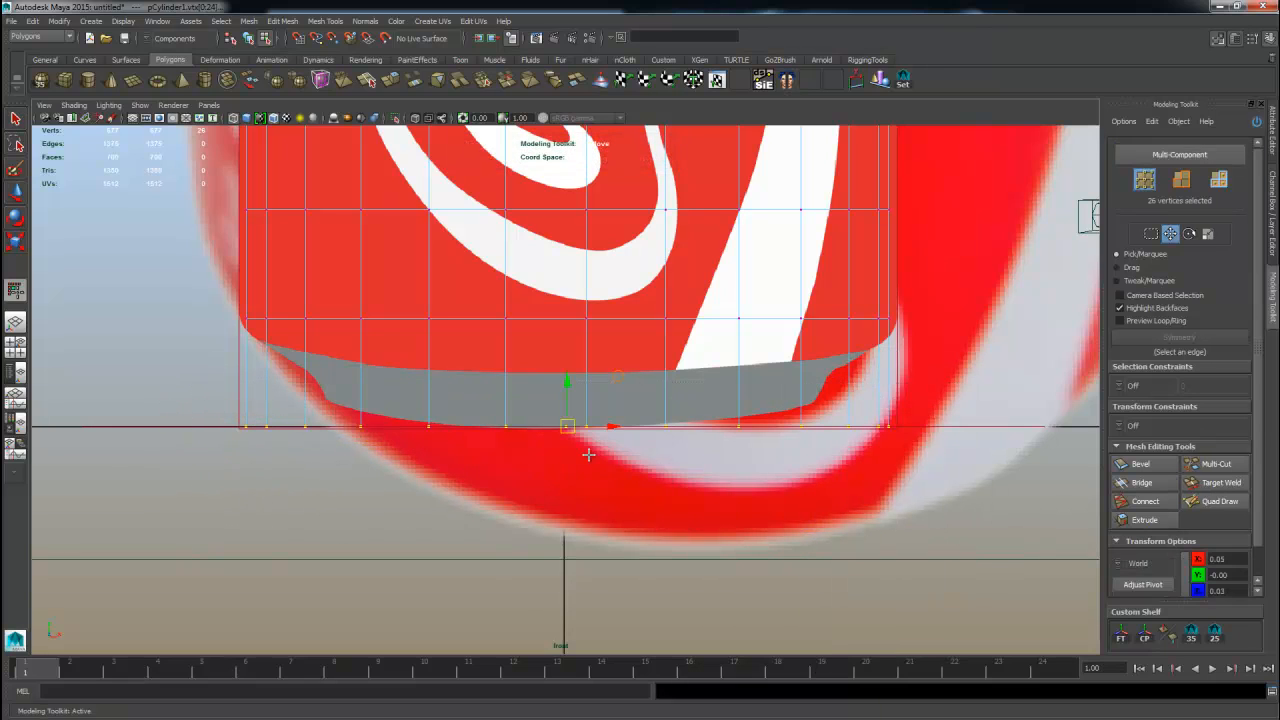
left_click_drag(569, 427, 561, 428)
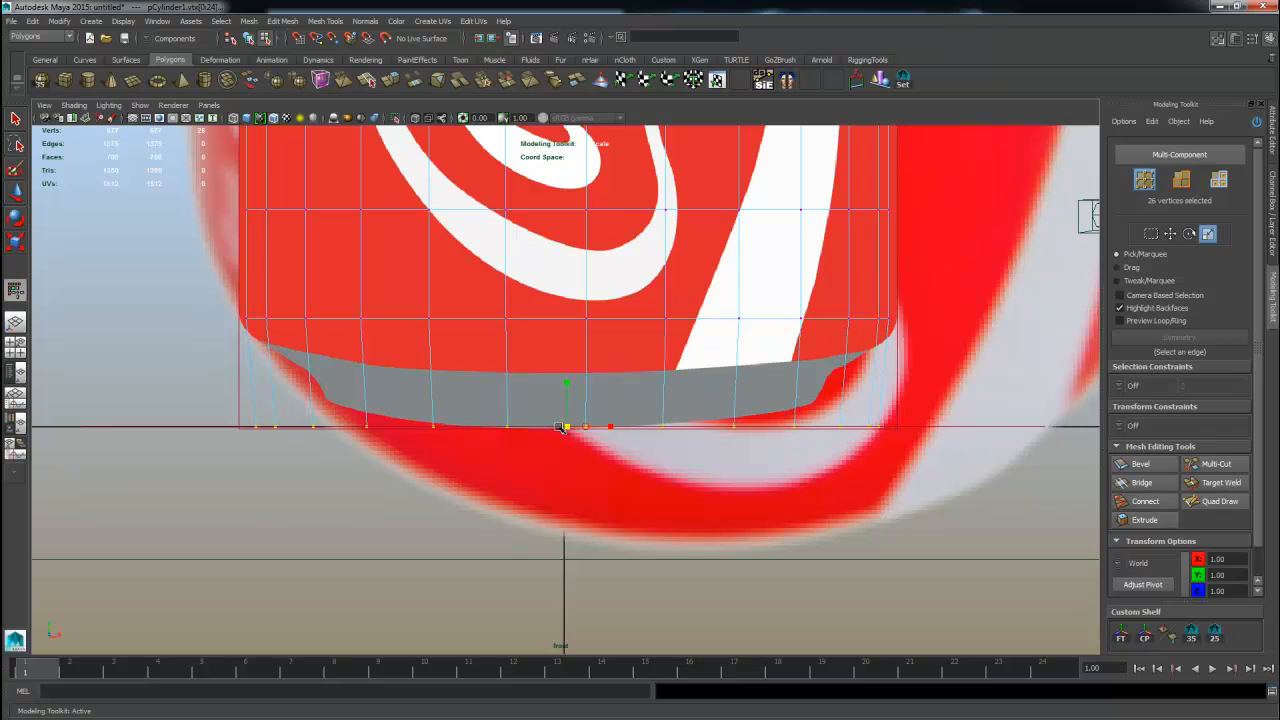
Move the bottom vertex row up to where the base starts curving in the reference, undoing one attempt.
key("w")
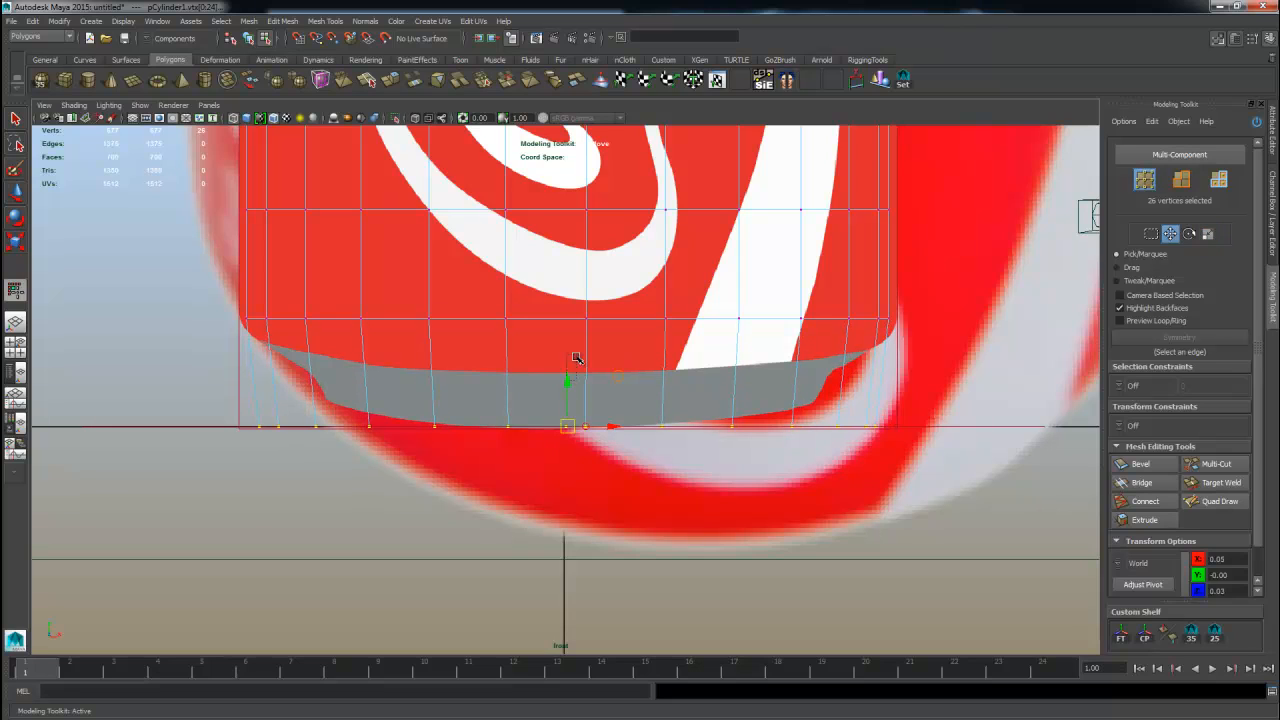
left_click_drag(575, 357, 586, 325)
key("ctrl+z")
middle_click_drag(669, 543, 673, 466, "shift")
right_click_drag(638, 464, 656, 463, "alt")
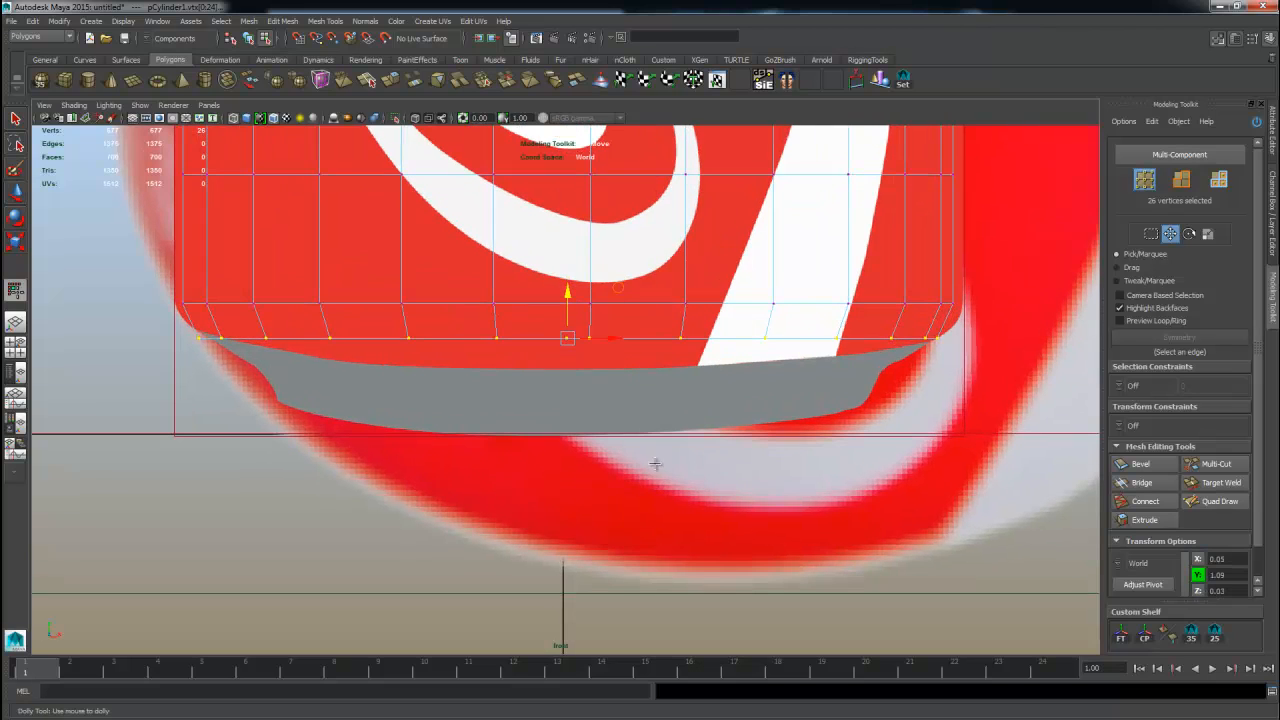
middle_click_drag(846, 428, 827, 453)
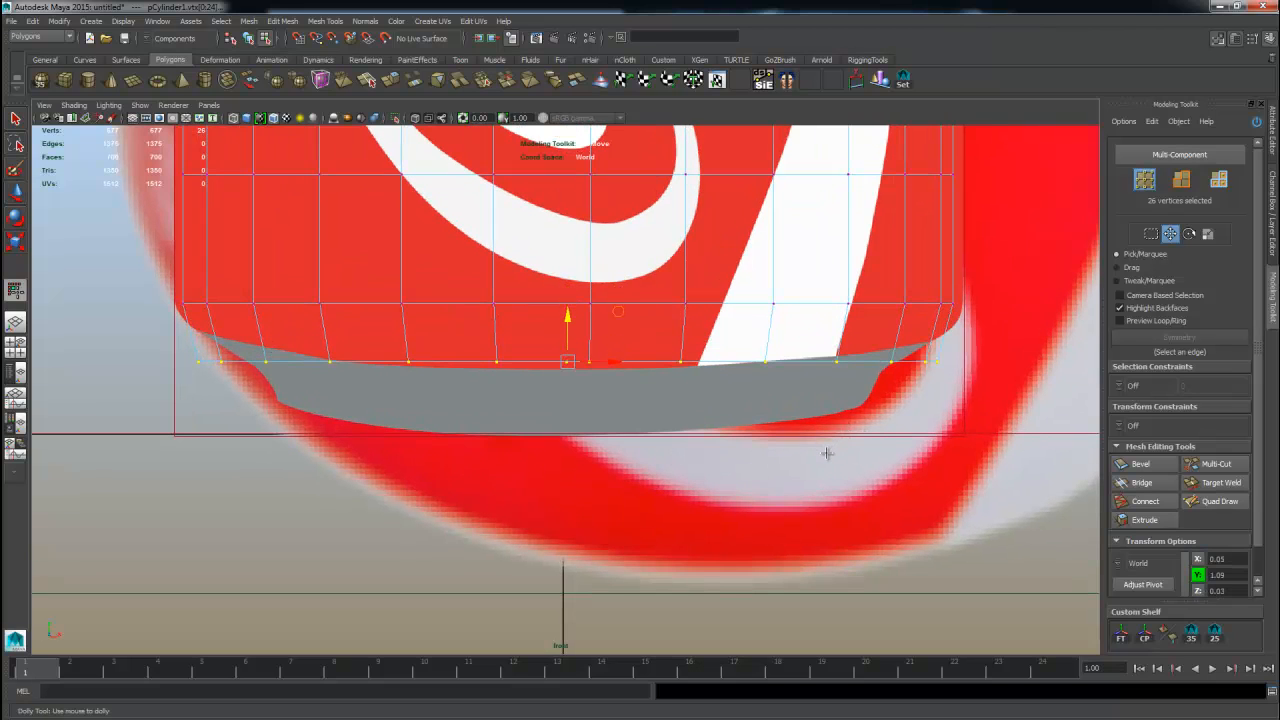
Scale the bottom vertex row inward to match the base's taper, returning to the four-view layout.
key("r")
middle_click_drag(668, 415, 628, 412)
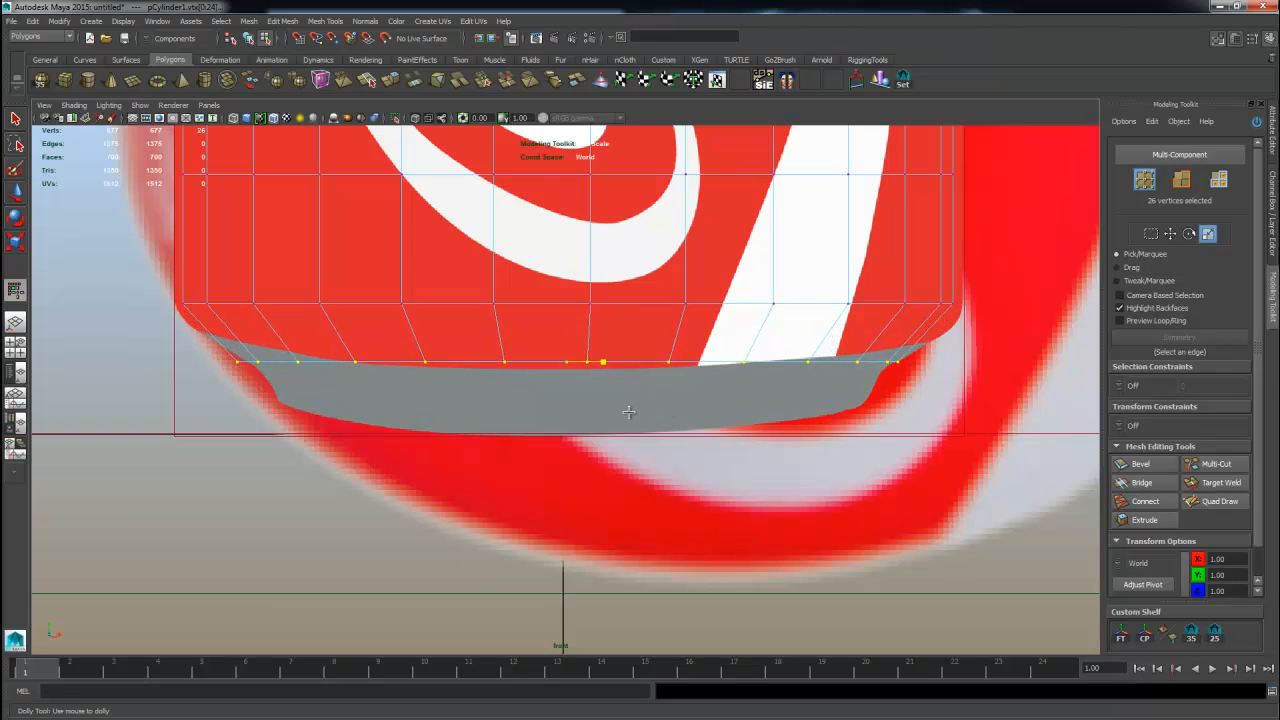
key("space")
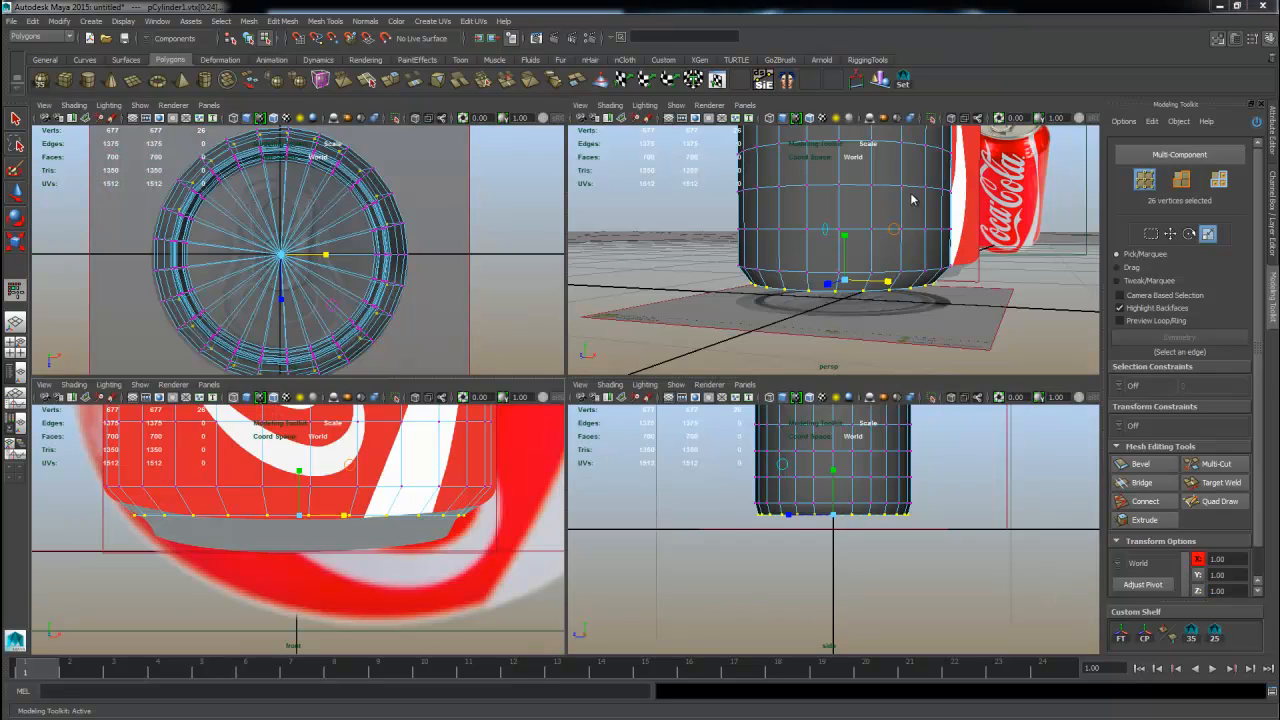
Scale the bottom vertex row slightly further inward in the front view to follow the base's taper.
key("space")
left_click_drag(865, 300, 730, 303, "alt")
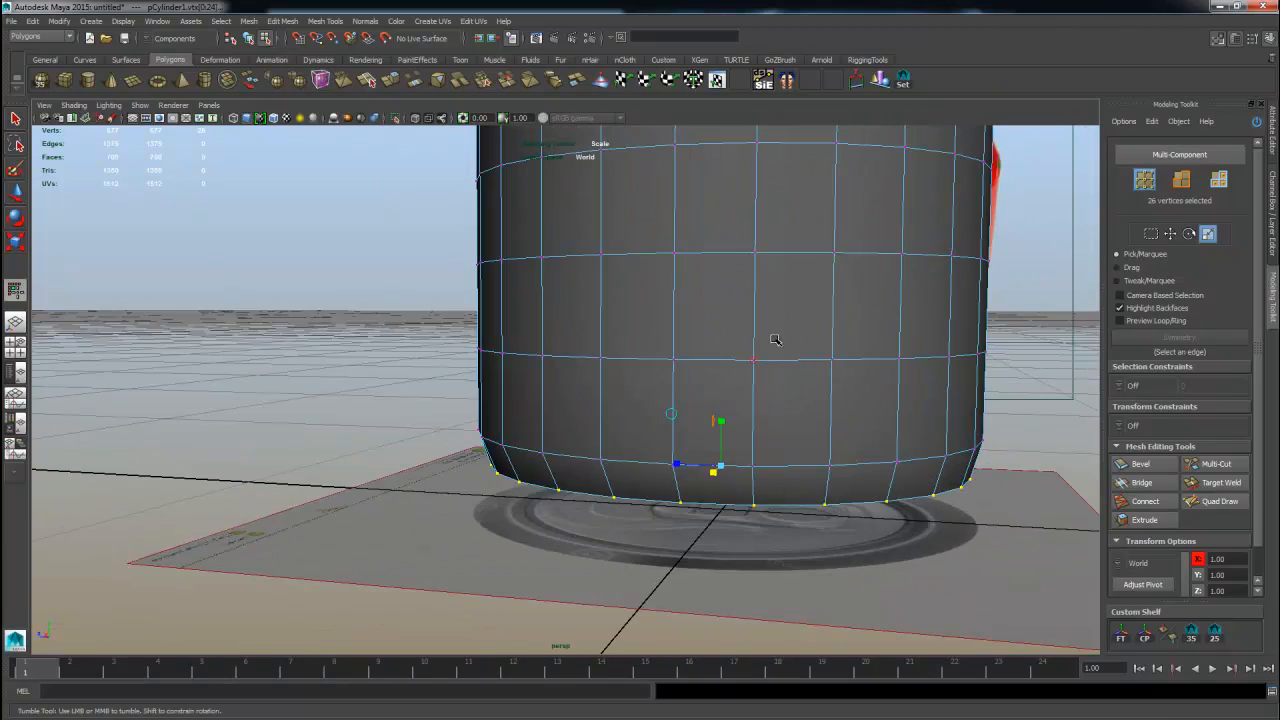
left_click_drag(775, 340, 851, 364, "alt")
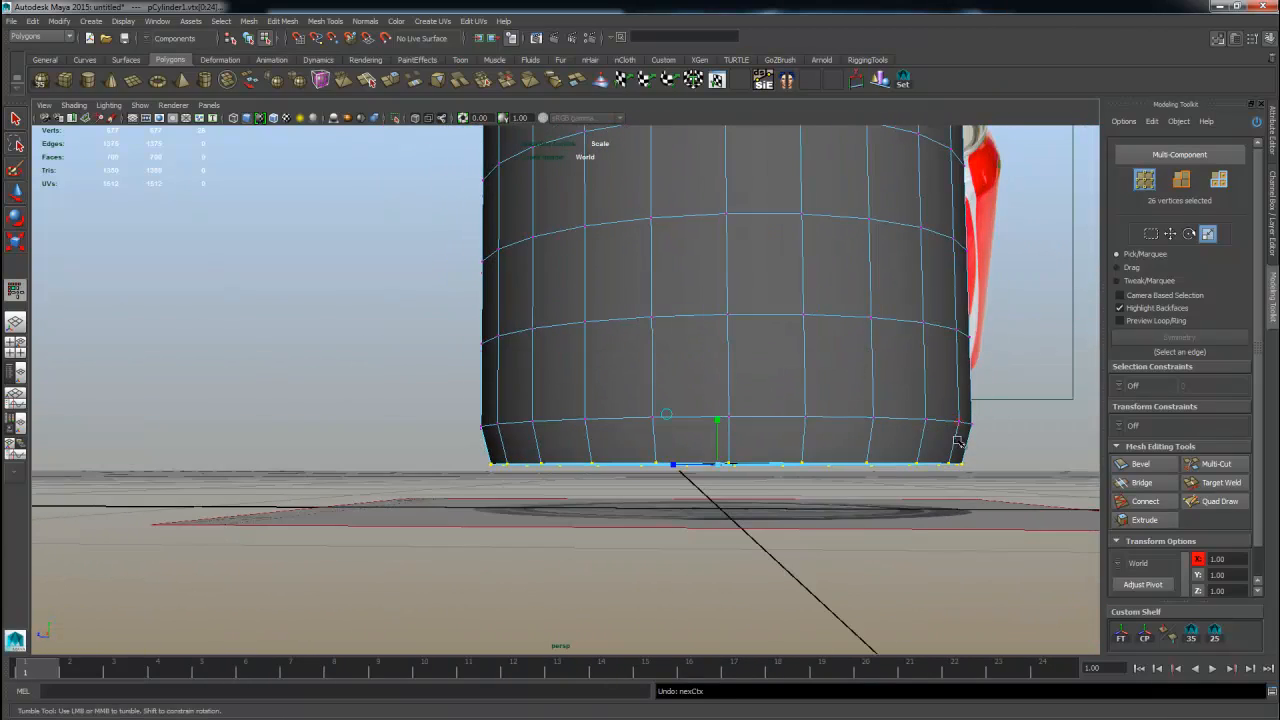
key("ctrl+z")
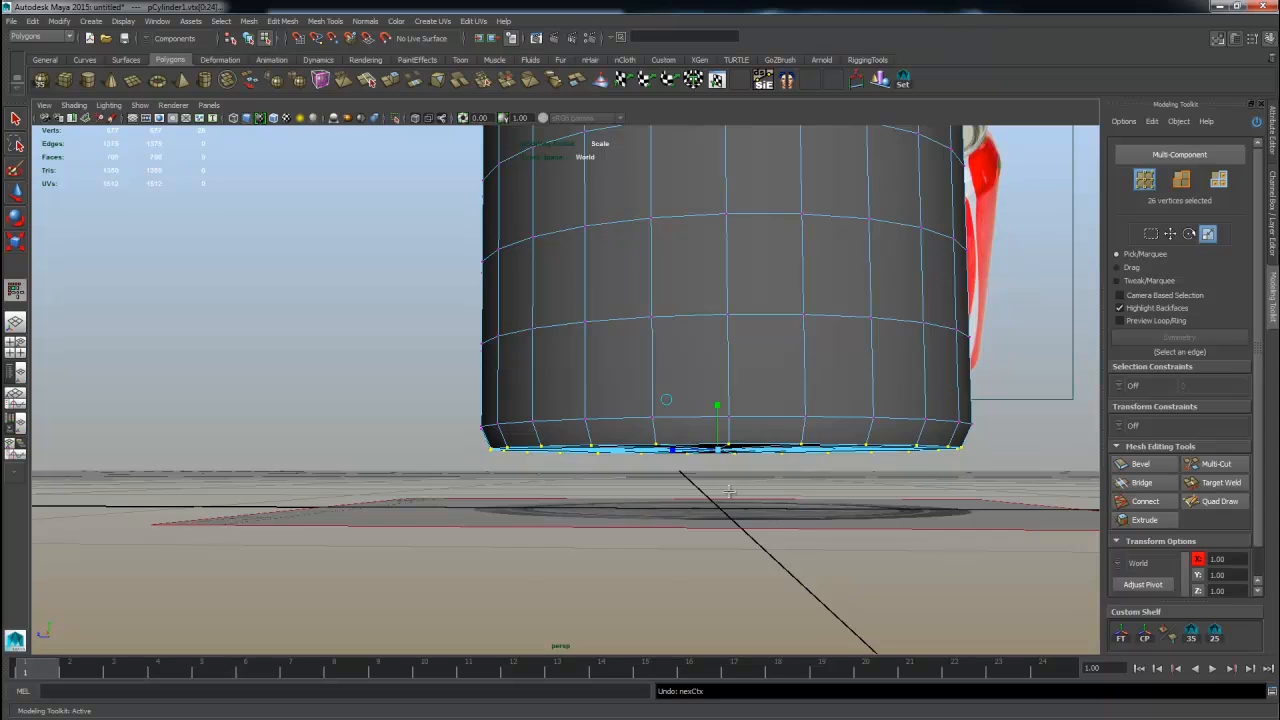
left_click_drag(729, 490, 735, 470, "alt")
key("space")
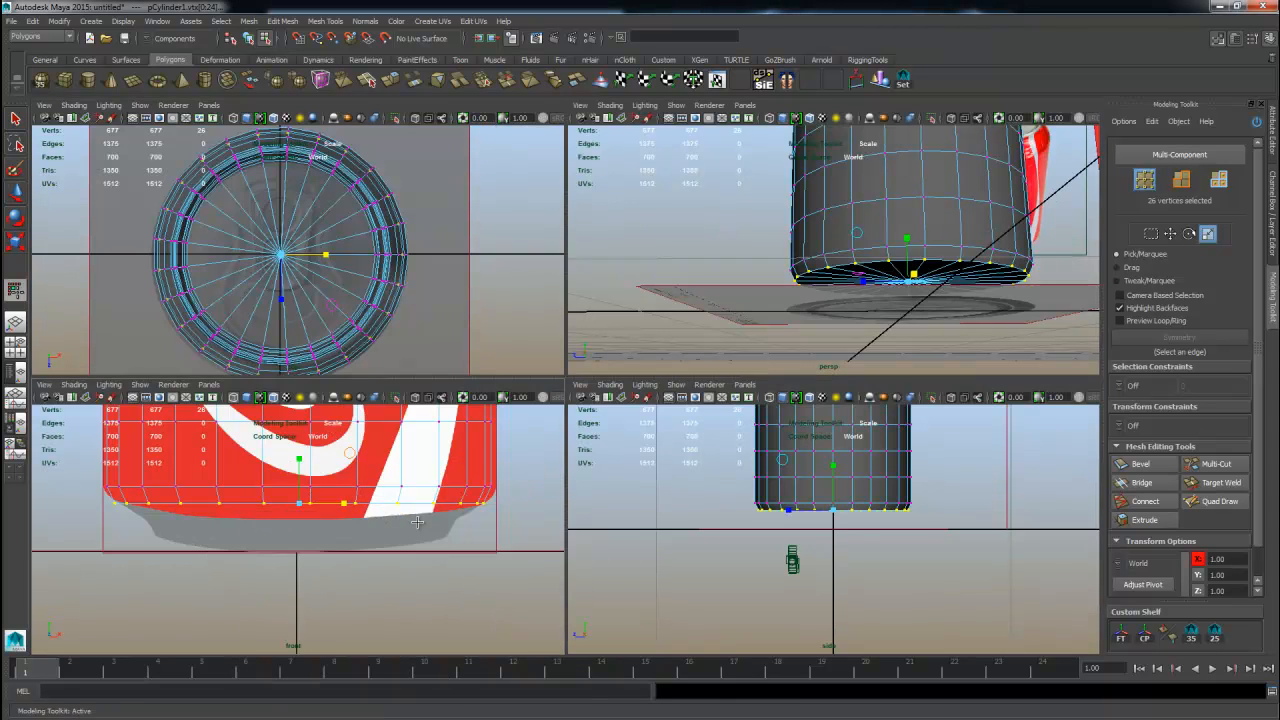
key("space")
right_click_drag(390, 427, 540, 420, "alt")
middle_click_drag(540, 420, 567, 442, "alt")
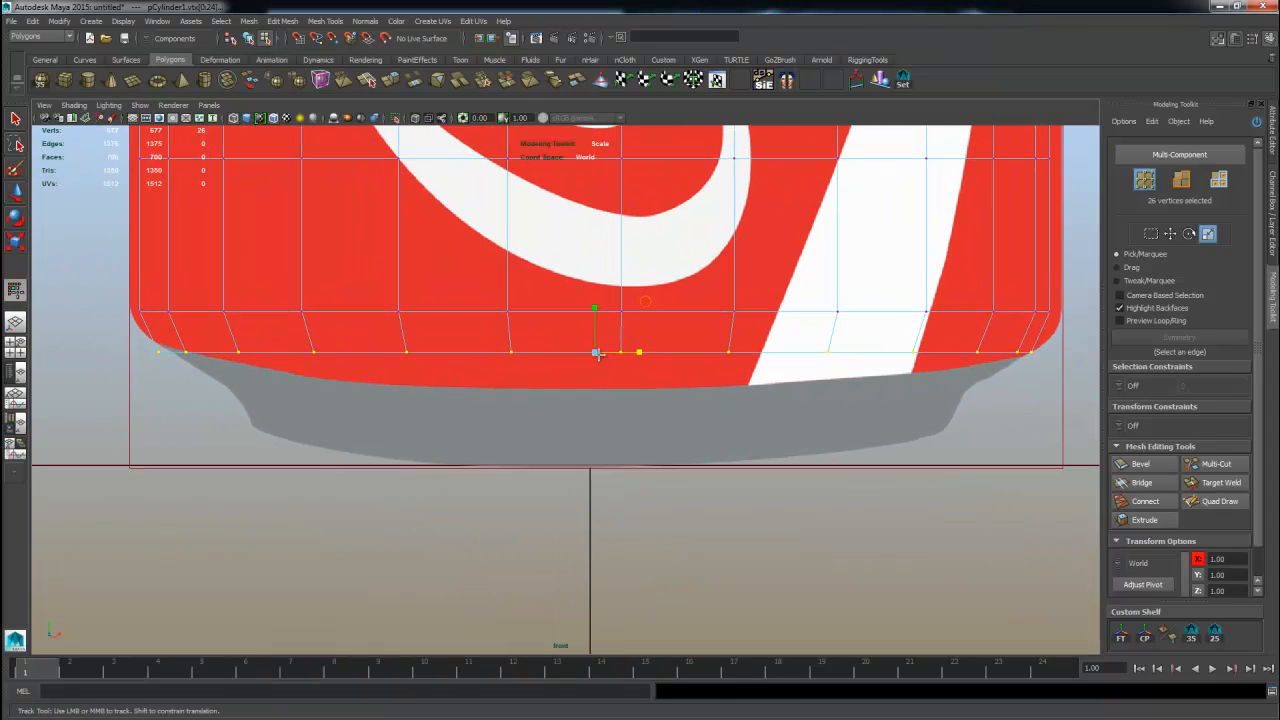
key("ctrl+z")
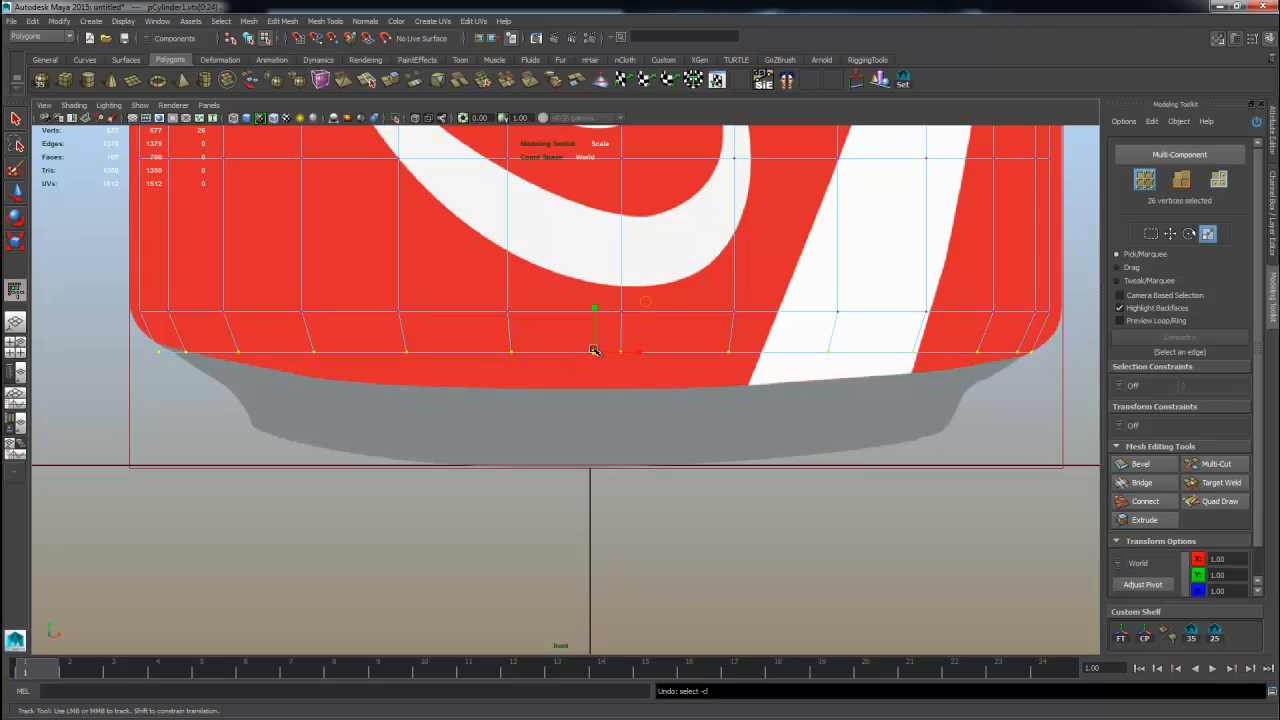
left_click_drag(594, 351, 581, 358)
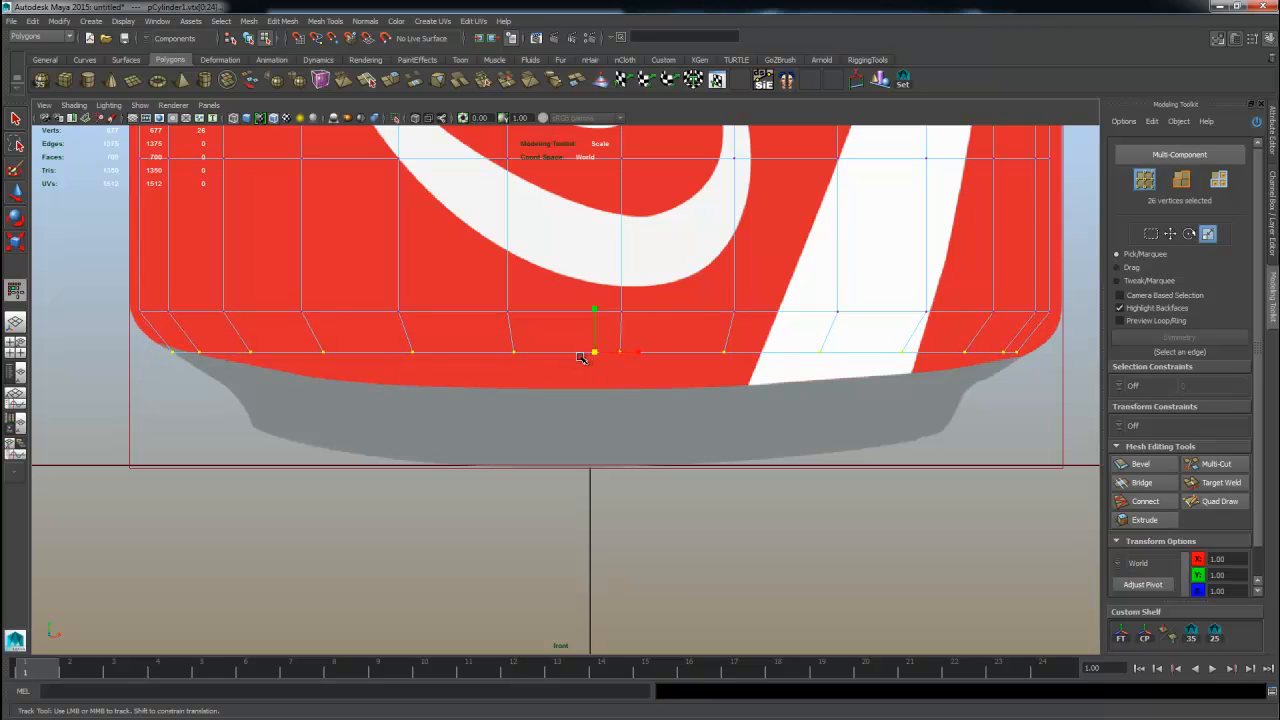
Select the bottom faces and extrude them slightly downward with an inward offset.
right_click_drag(780, 353, 778, 384)
left_click_drag(527, 409, 915, 460)
key("w")
right_click_drag(642, 397, 639, 425, "shift")
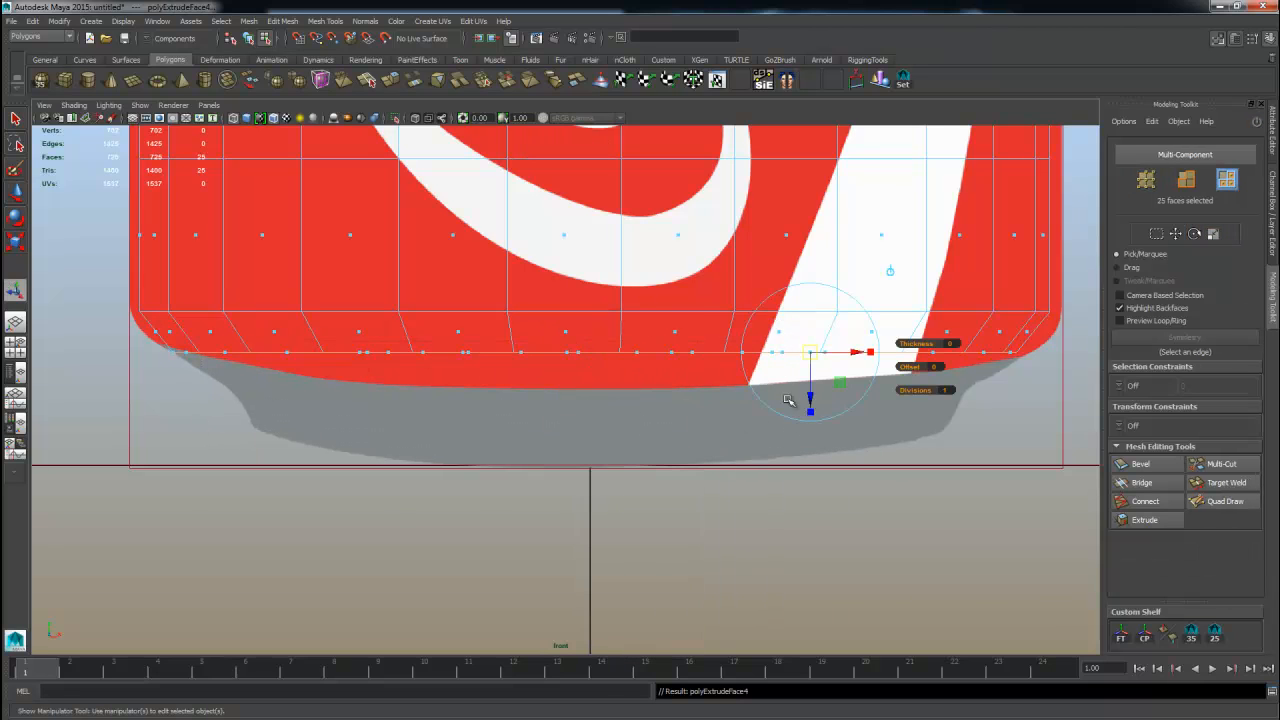
left_click_drag(808, 399, 808, 426)
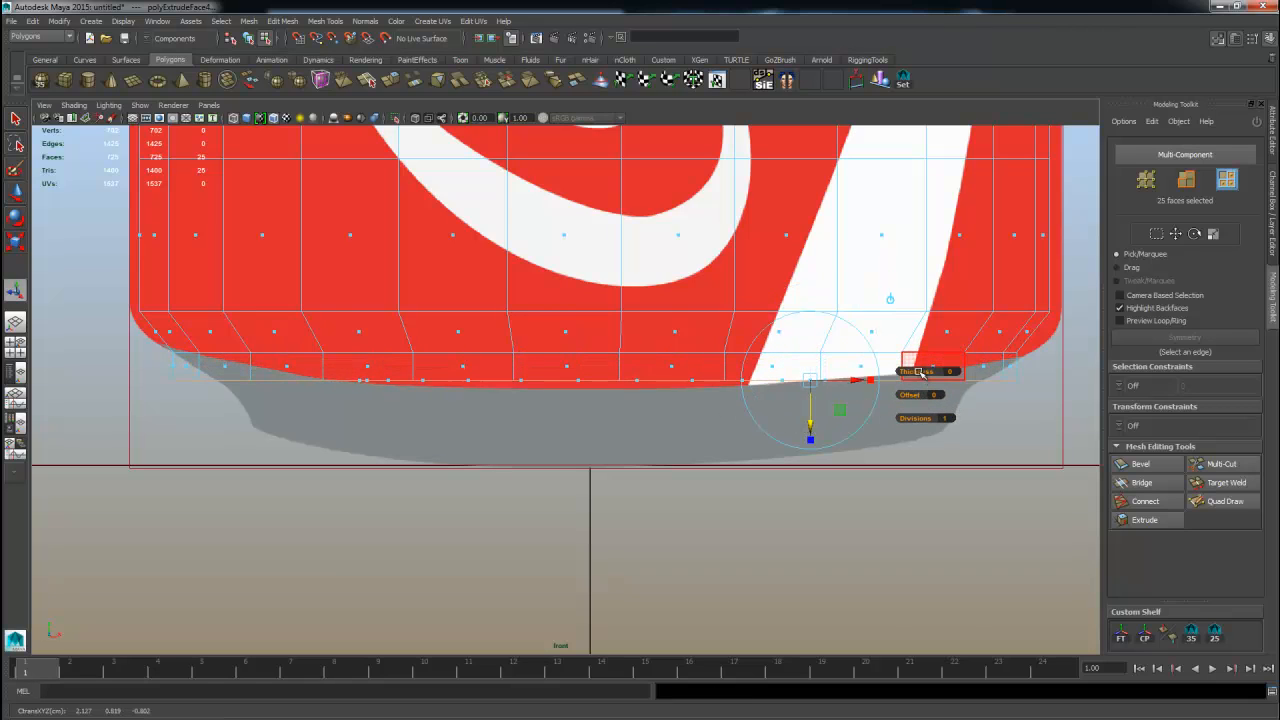
left_click_drag(919, 372, 917, 404)
key("ctrl+z")
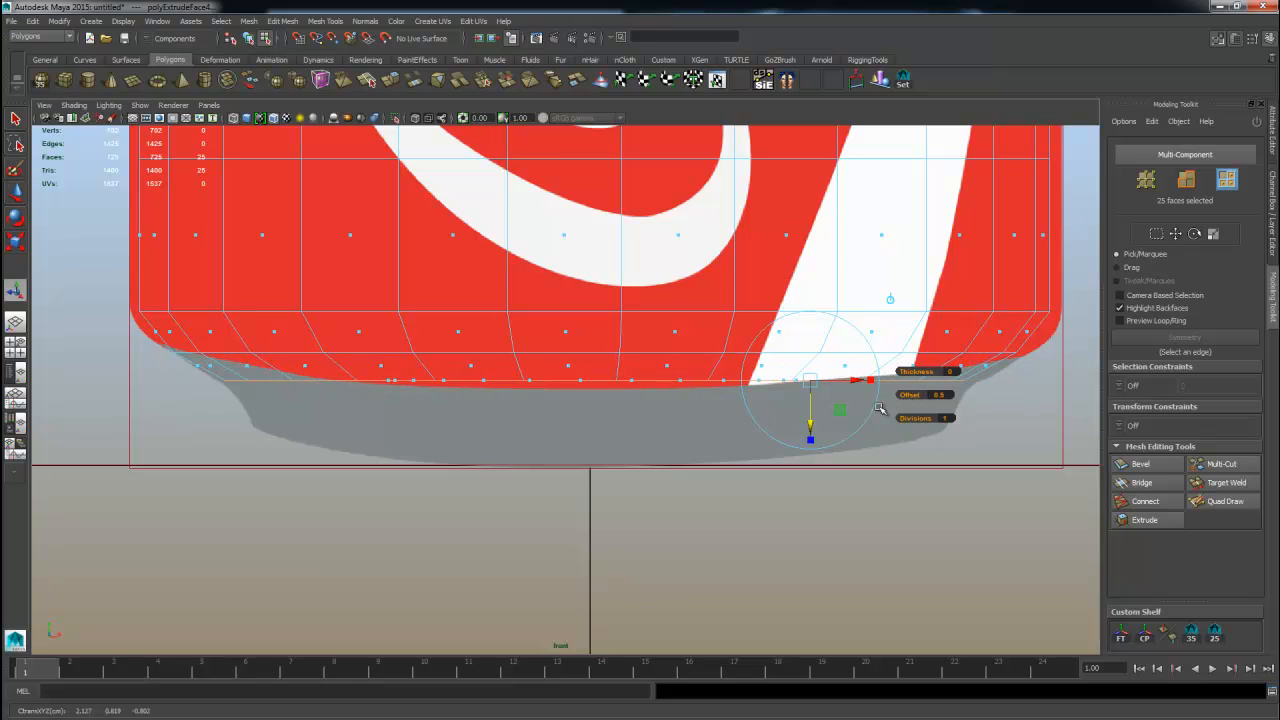
Extrude the bottom faces again, moving them down and scaling them inward to follow the base's tapered foot.
key("w")
middle_click_drag(694, 424, 692, 427)
right_click_drag(687, 440, 679, 447, "shift")
key("w")
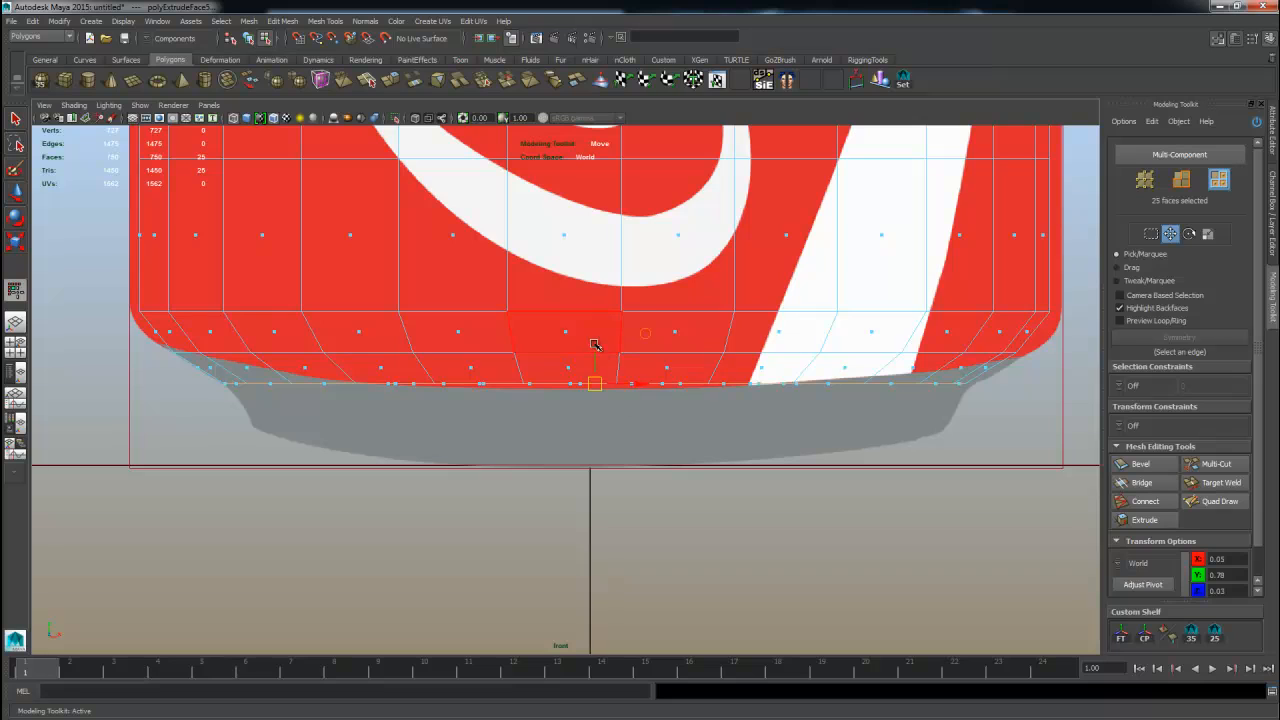
left_click_drag(594, 356, 577, 442)
key("r")
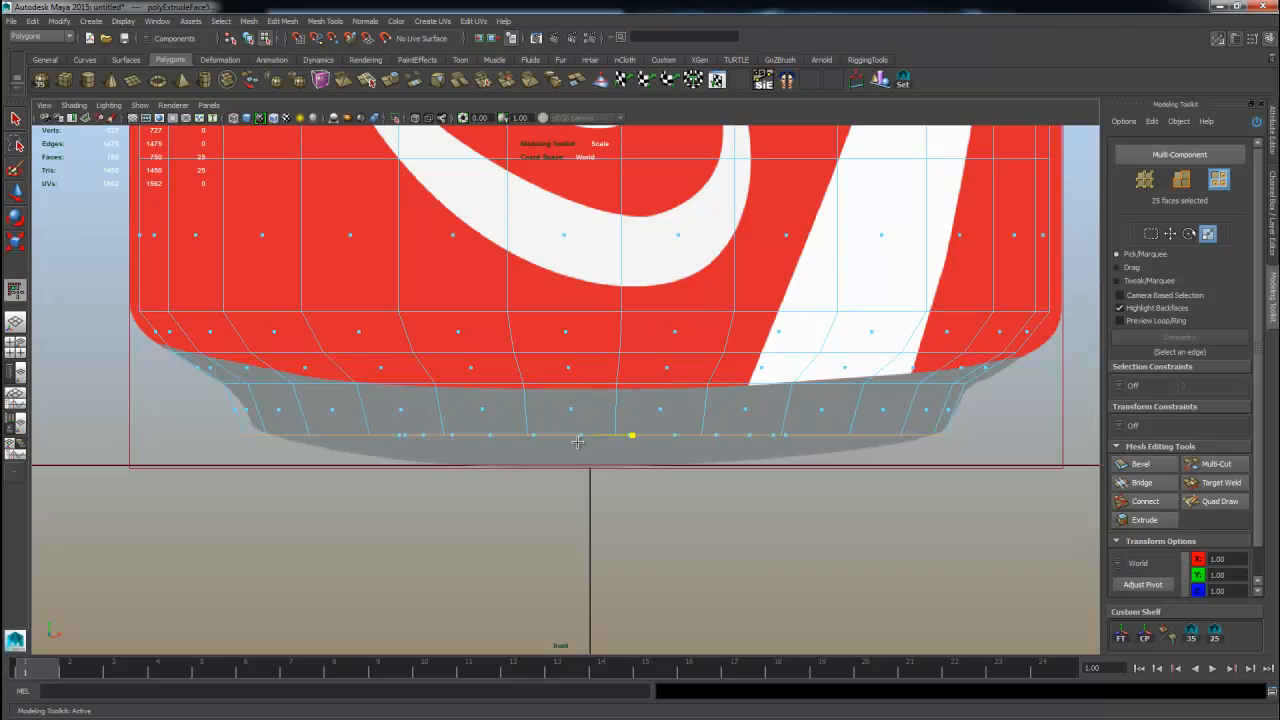
key("ctrl+z")
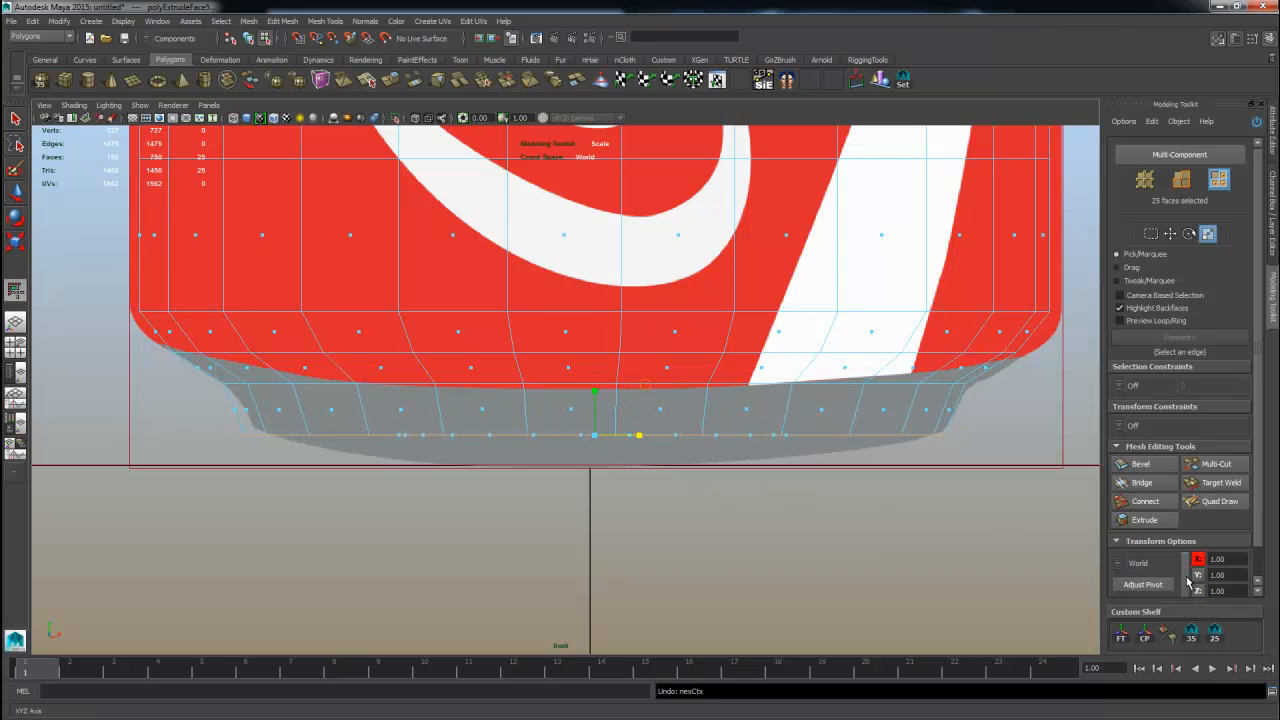
middle_click_drag(681, 487, 669, 487)
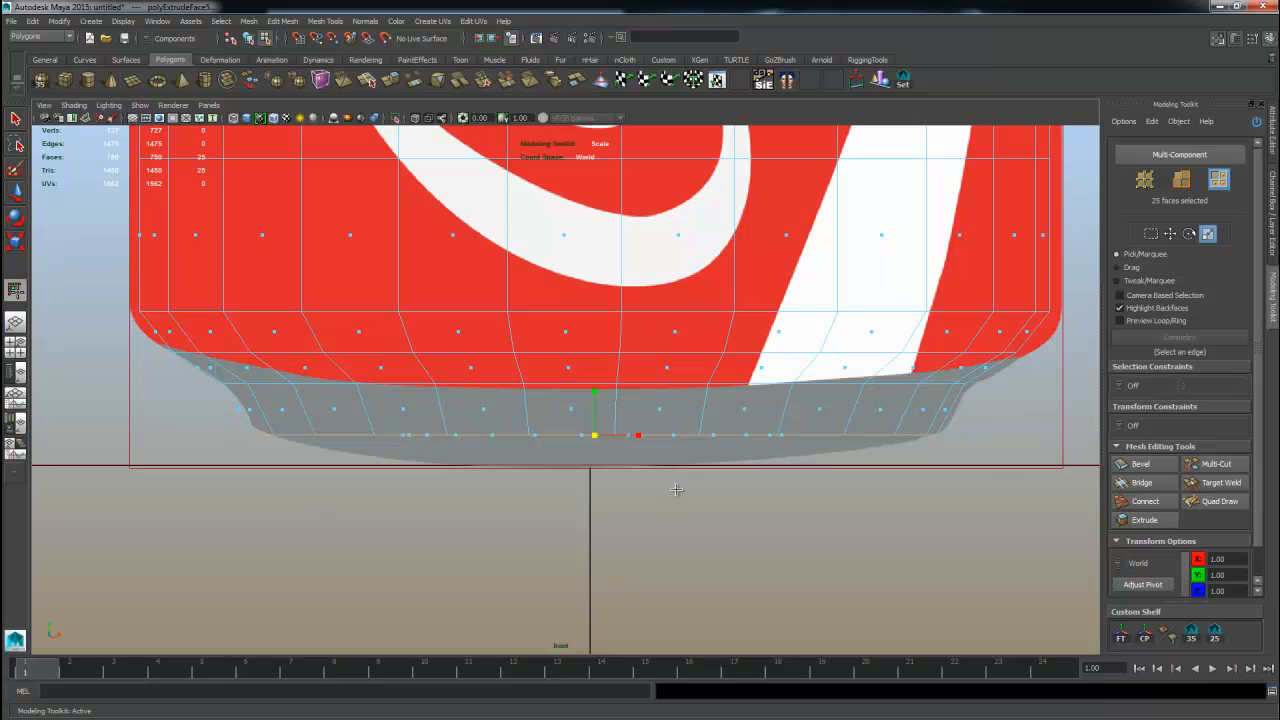
Extrude the bottom faces a third time with an inward offset, moving them down to the base's bottom.
scroll(670, 490, "up", 1)
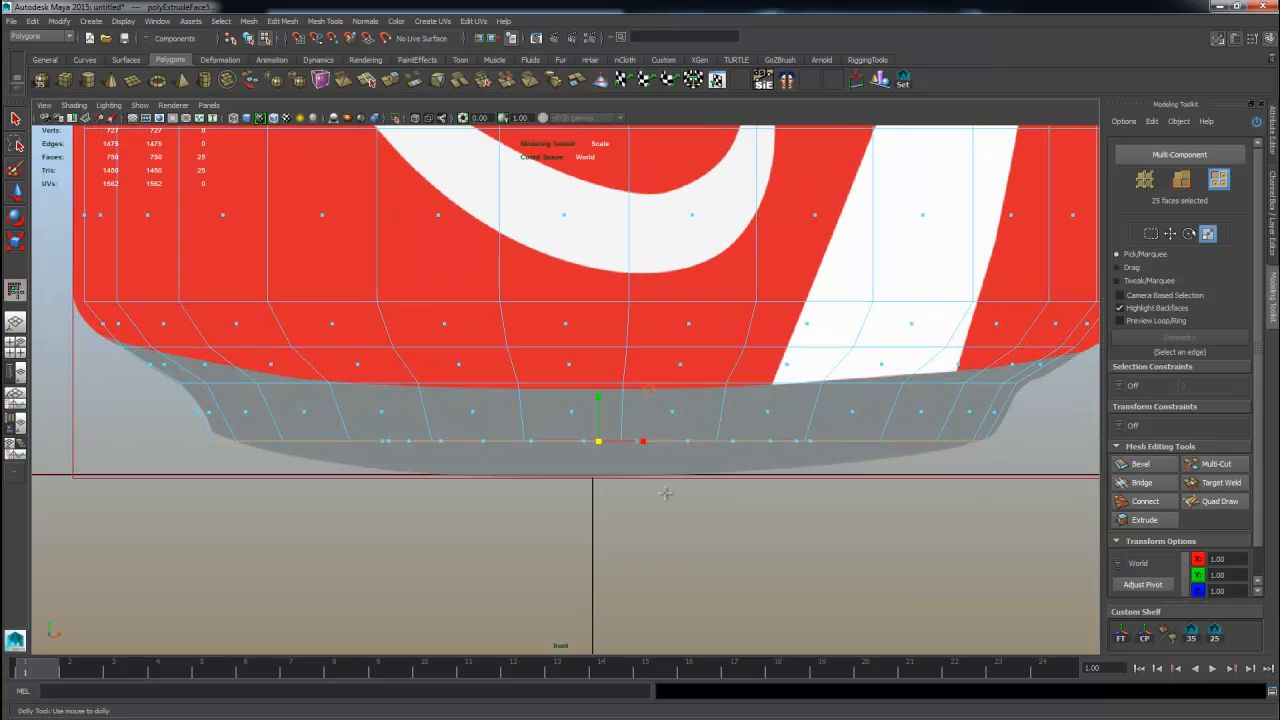
right_click_drag(654, 481, 637, 486, "shift")
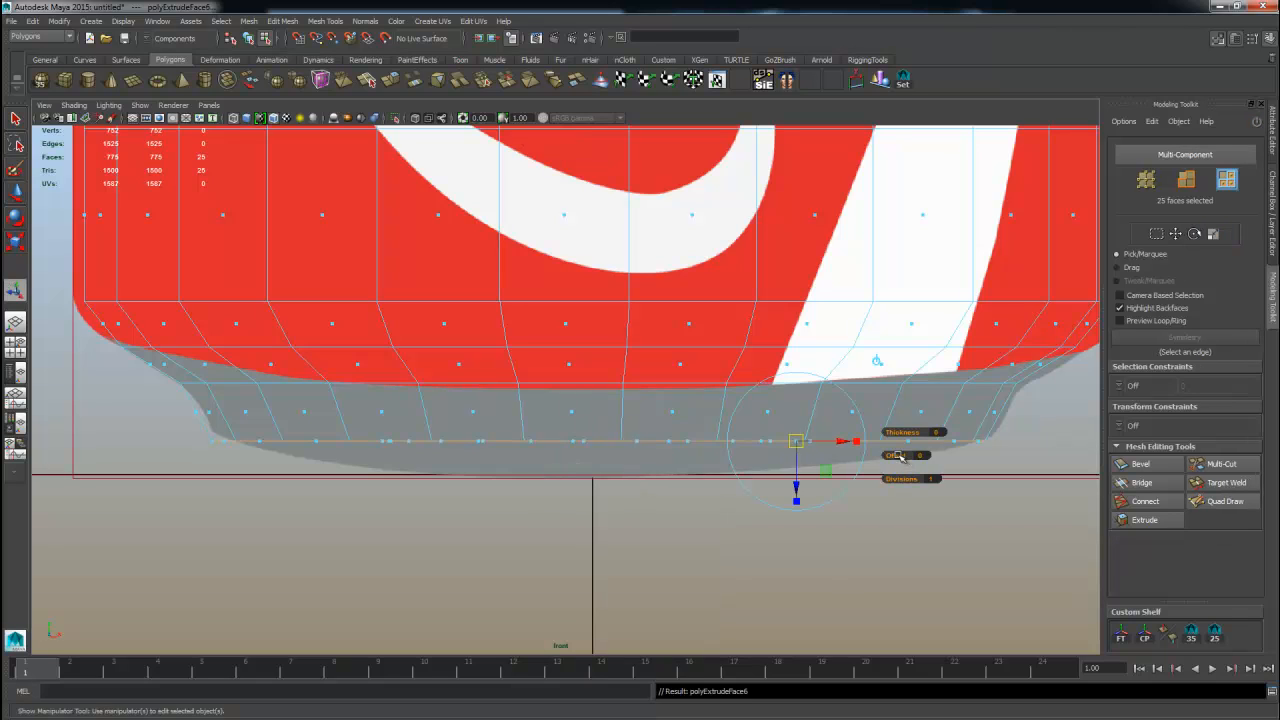
left_click_drag(897, 457, 910, 457)
left_click_drag(795, 497, 792, 521)
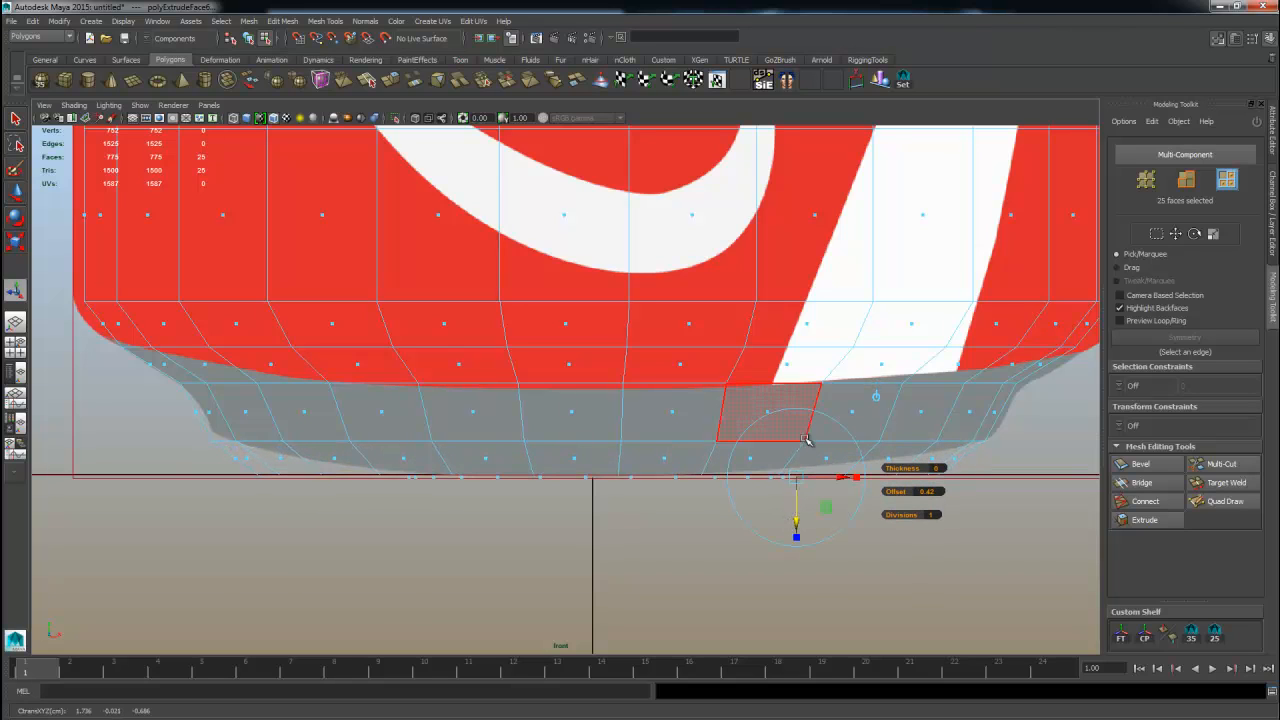
right_click_drag(855, 428, 901, 434)
Select the edge loop near the bottom of the base and move it down slightly.
double_click(909, 443)
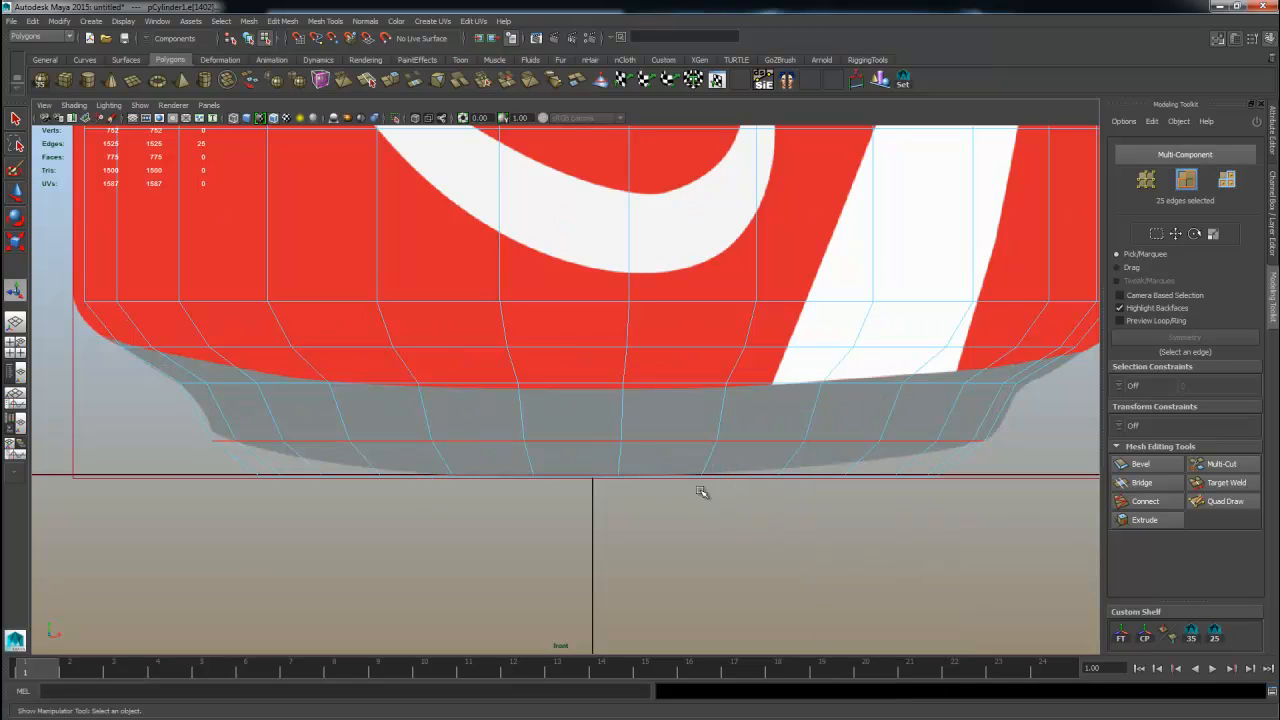
key("w")
left_click(601, 405)
key("ctrl+z")
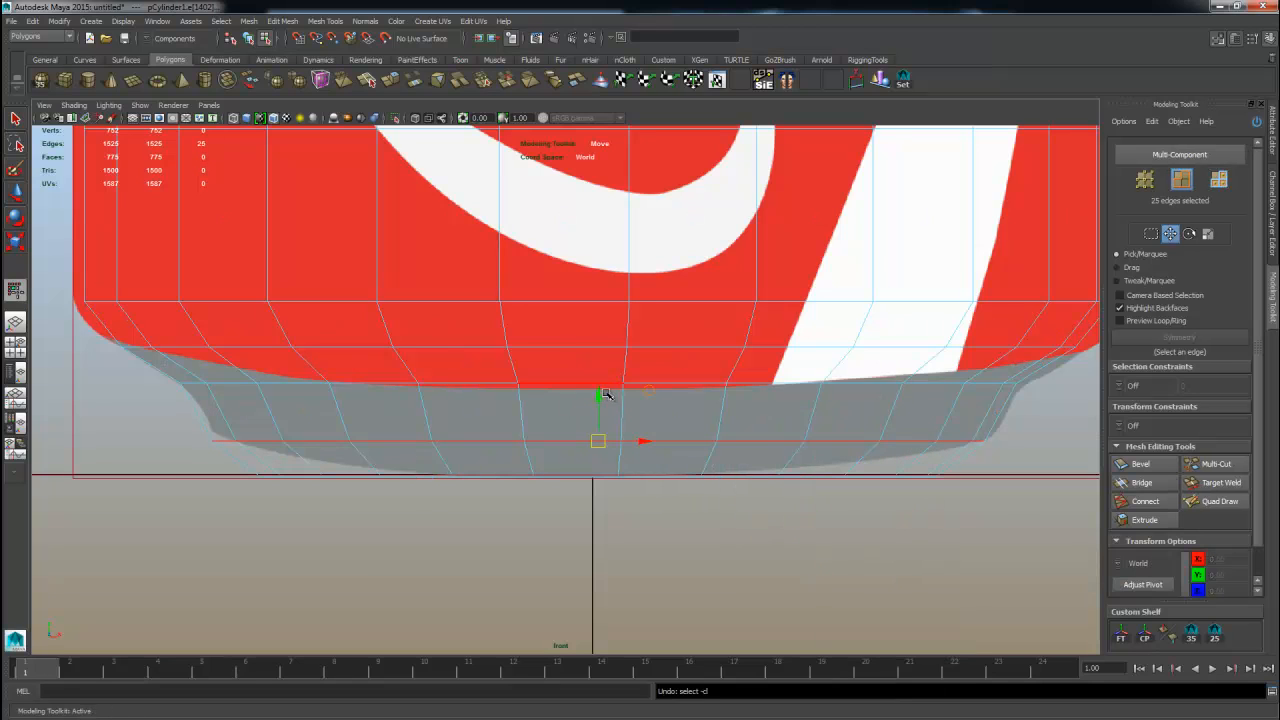
left_click(601, 401)
middle_click_drag(731, 420, 729, 437)
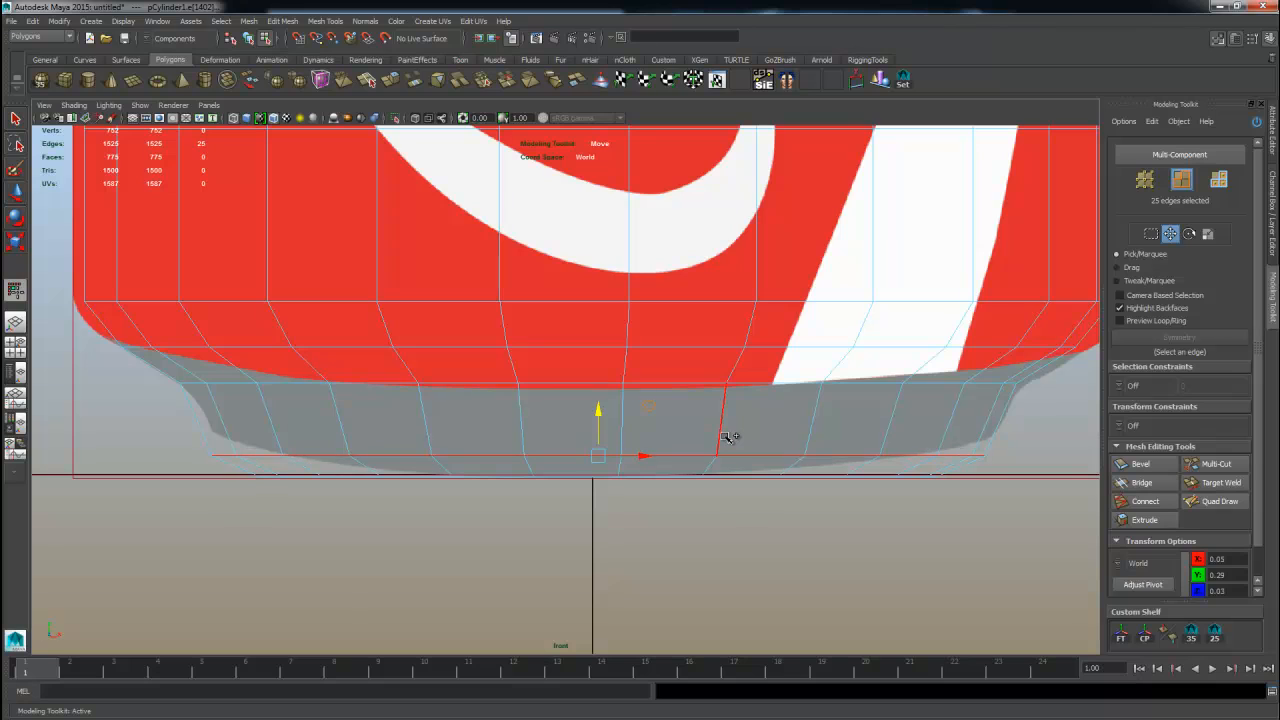
Select the edge loop where the body meets the base and move it up slightly.
double_click(343, 382)
middle_click_drag(574, 443, 572, 454)
double_click(320, 348)
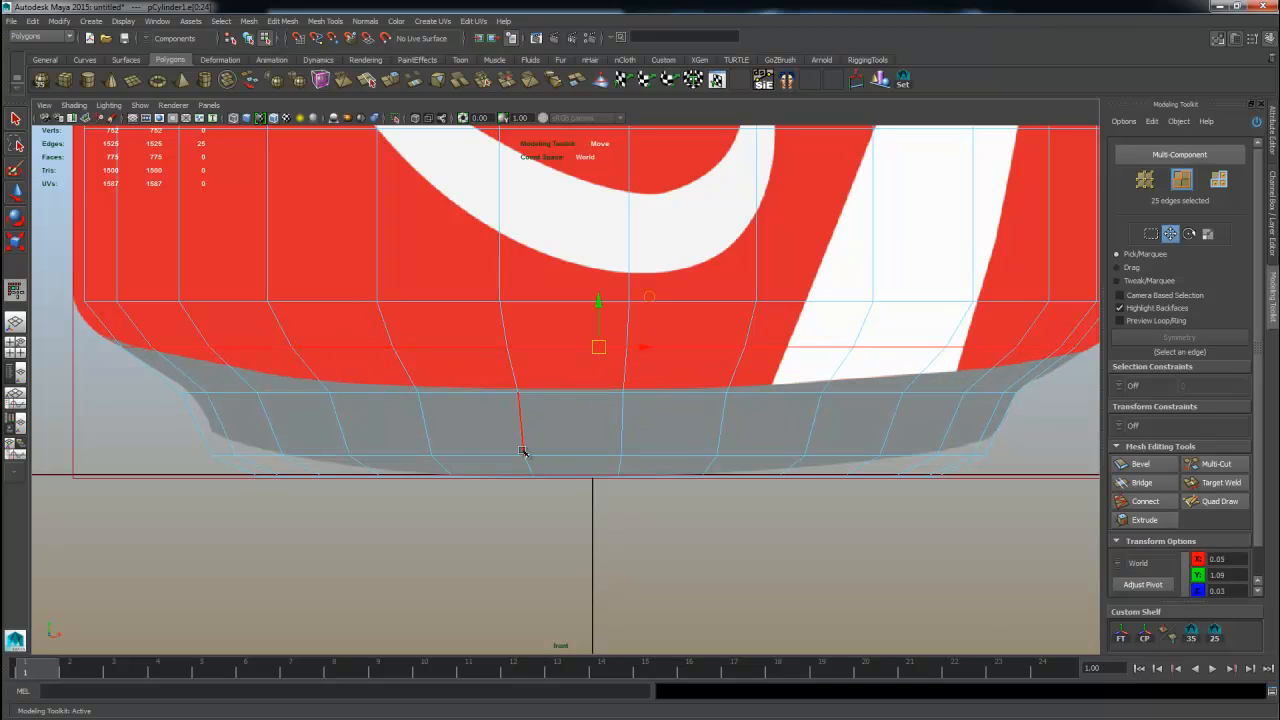
key("r")
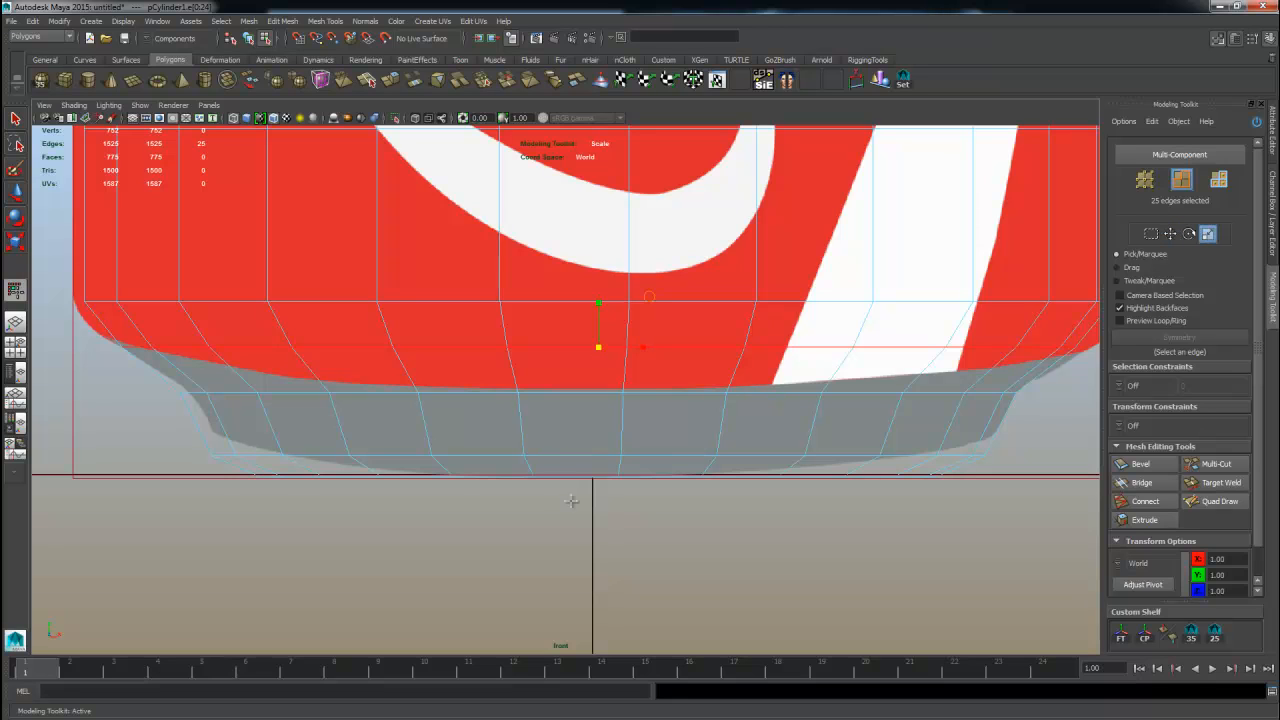
middle_click_drag(622, 487, 656, 474, "ctrl+shift")
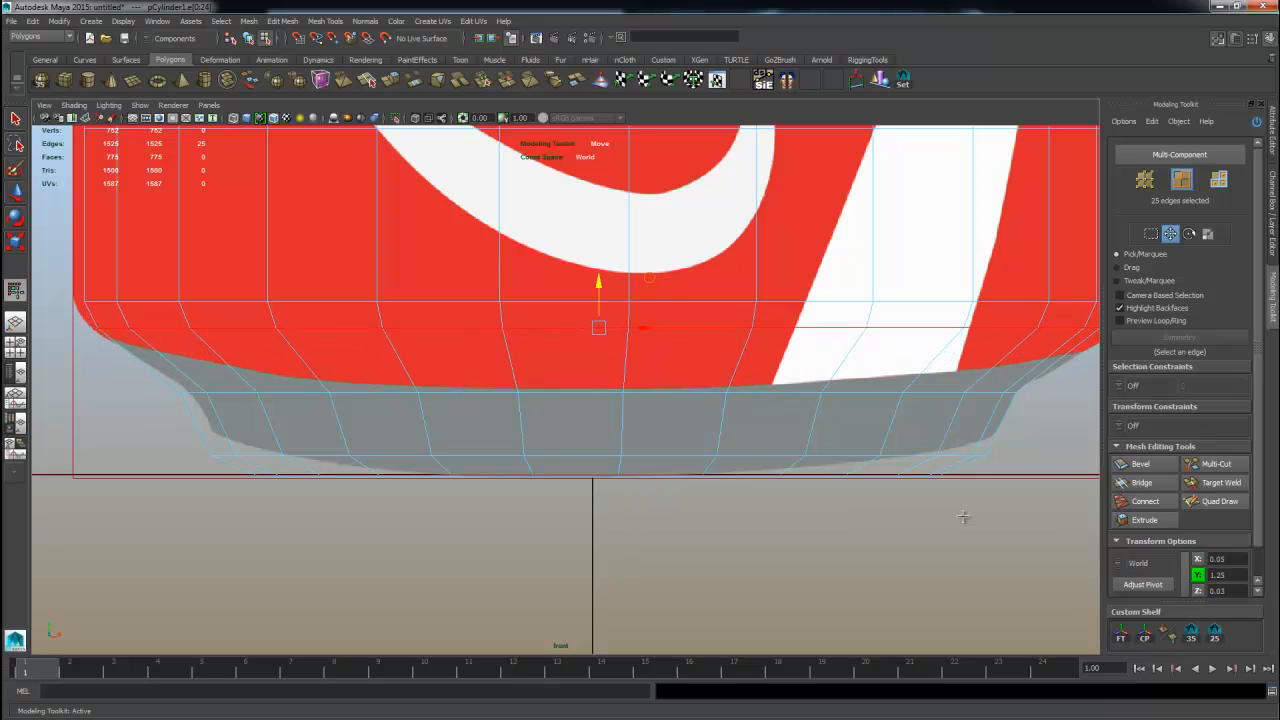
Insert an edge loop with Multi-Cut just above the base and nudge it down slightly.
left_click(1216, 463)
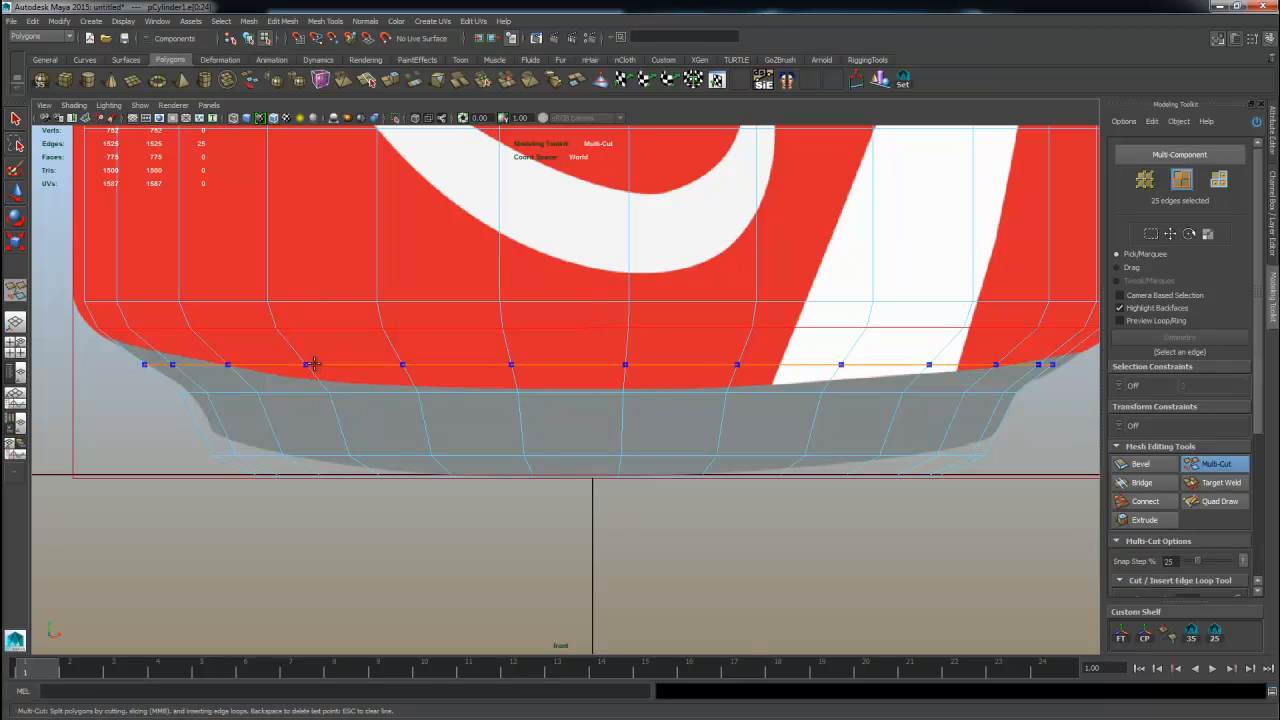
left_click(313, 364, "ctrl")
key("w")
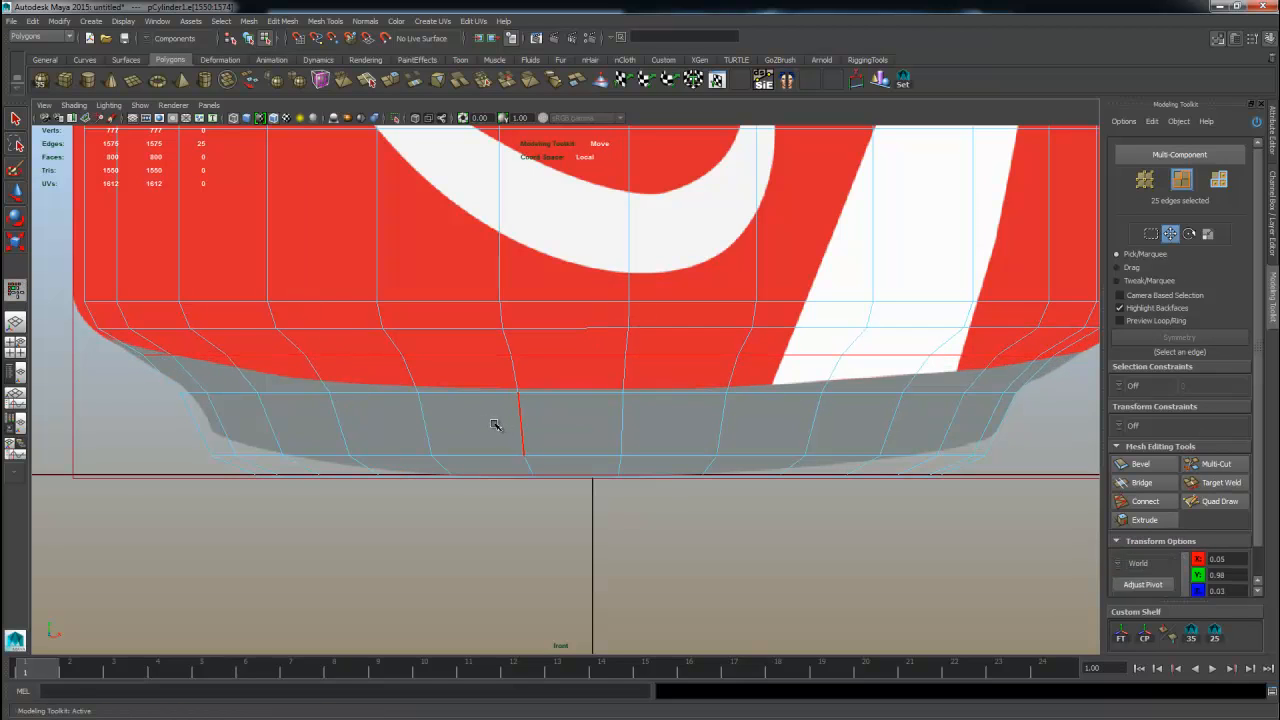
key("r")
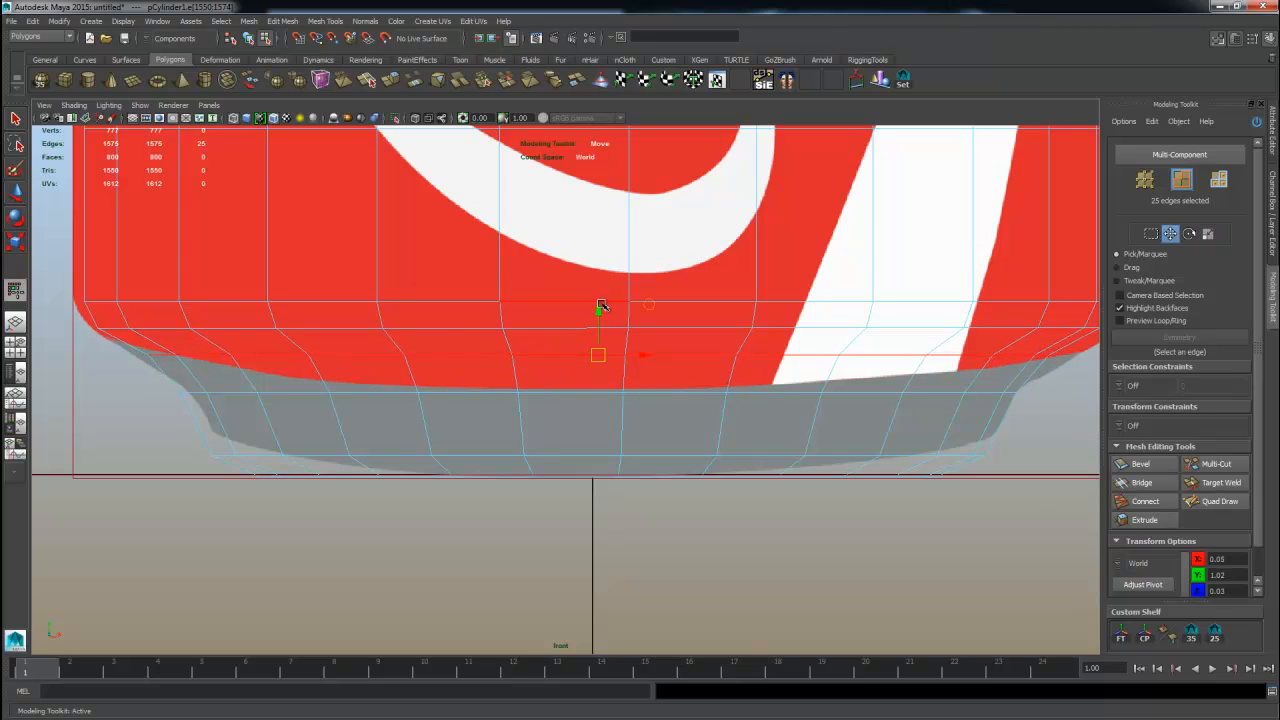
left_click_drag(600, 305, 600, 313)
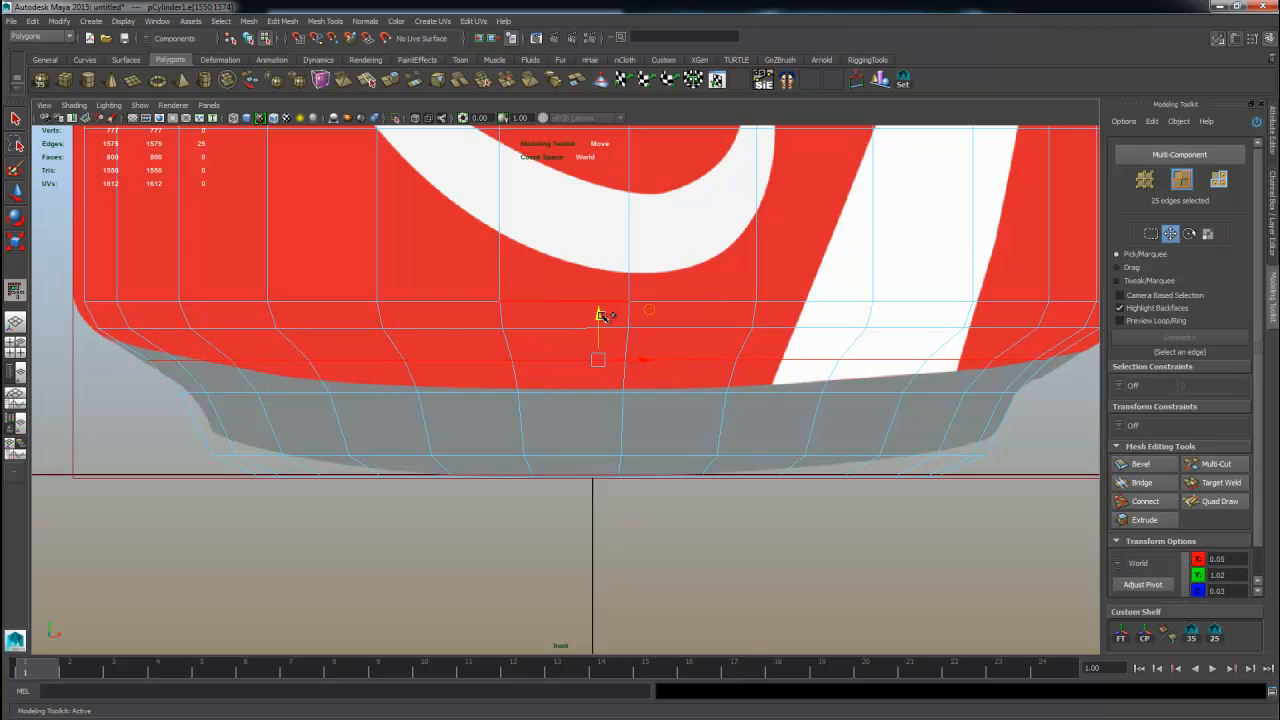
Insert another edge loop with Multi-Cut higher on the can's lower body.
left_click(1216, 464)
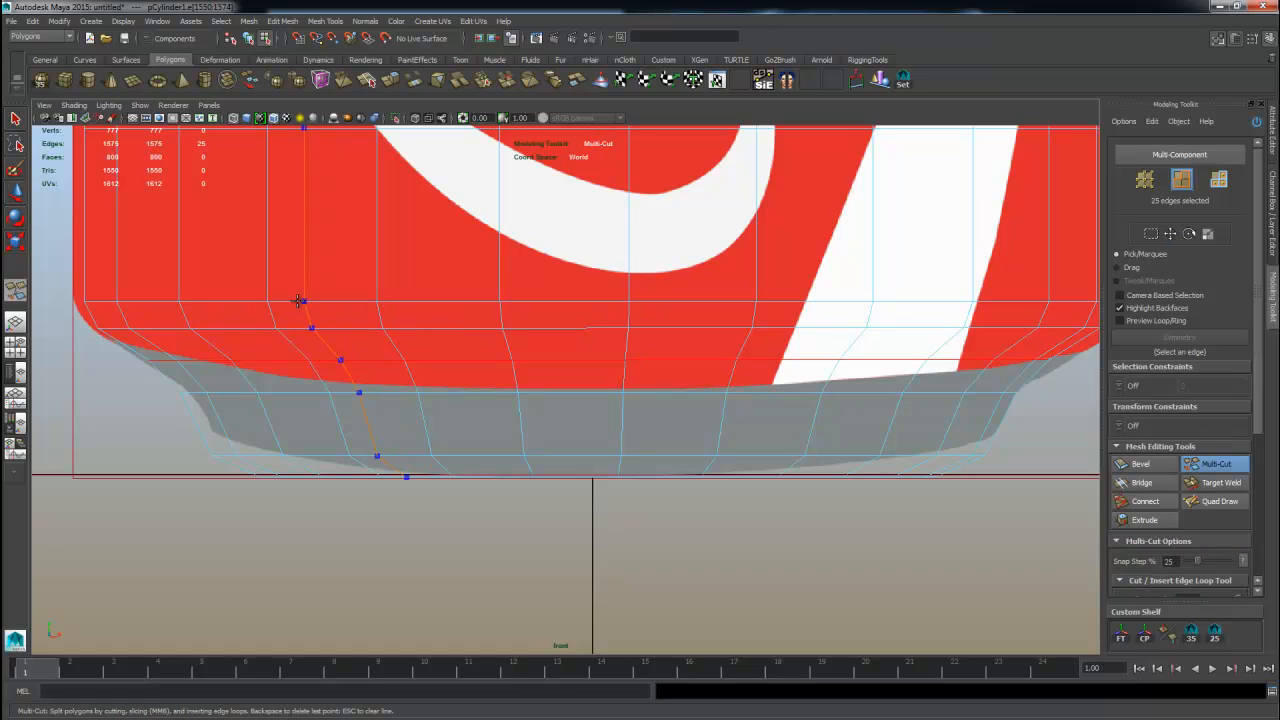
left_click(92, 270, "ctrl")
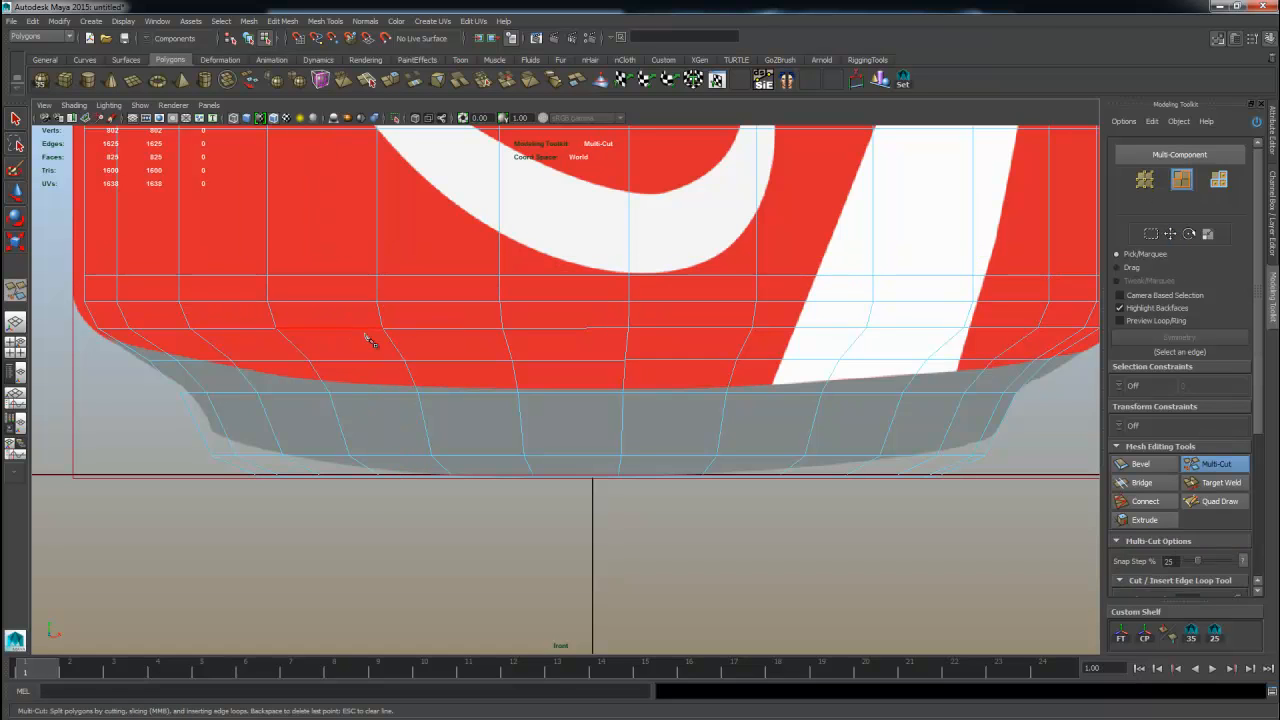
scroll(400, 455, "down", 5)
right_click_drag(362, 449, 905, 515, "alt")
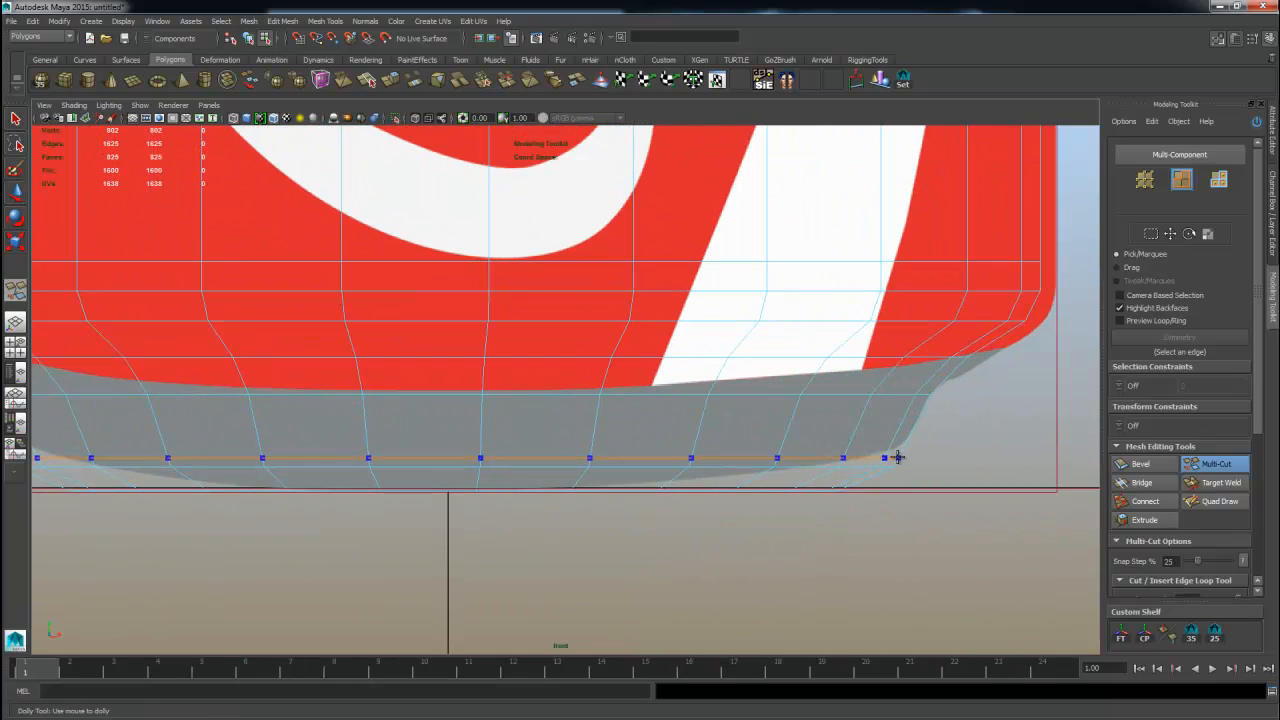
middle_click_drag(674, 501, 560, 466, "alt")
right_click_drag(560, 466, 690, 460, "alt")
Bevel the edge loop at the base's bottom edge with 3 segments.
key("w")
double_click(755, 443)
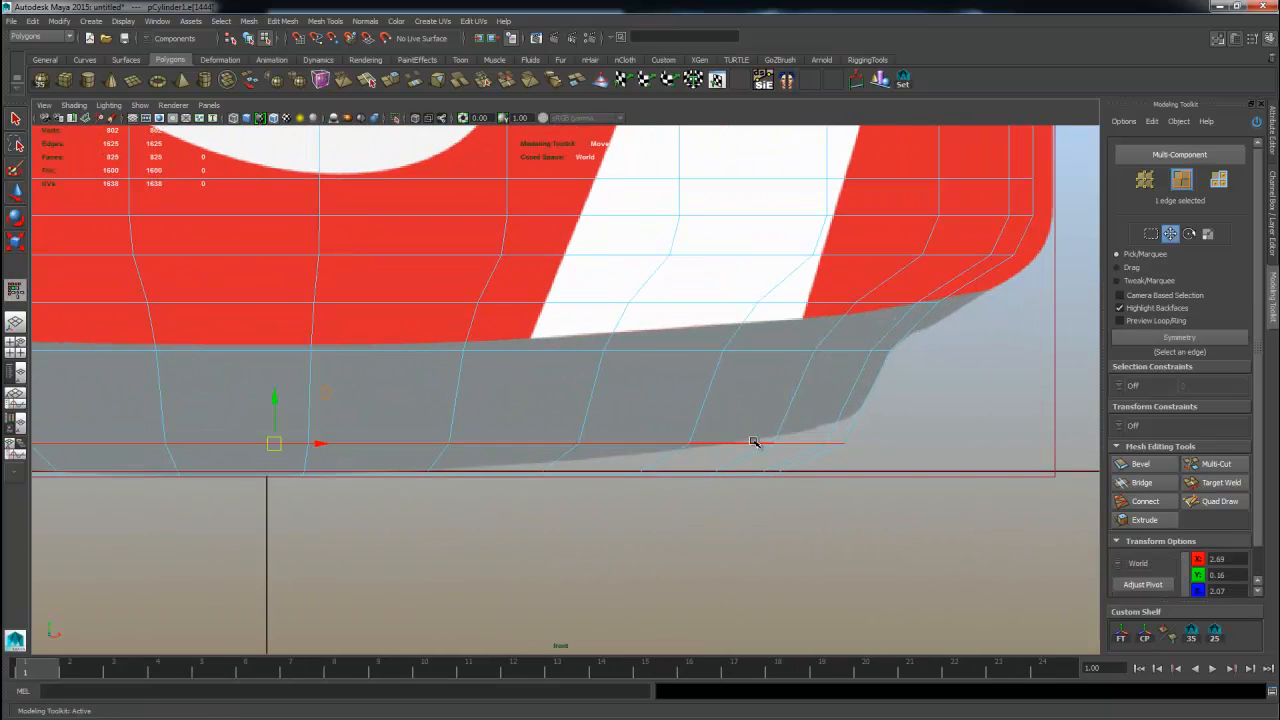
left_click(1145, 466)
mouse_move(708, 500)
left_mouse_down()
mouse_move(725, 486)
mouse_move(706, 485)
left_mouse_up()
right_click_drag(786, 553, 614, 503, "alt")
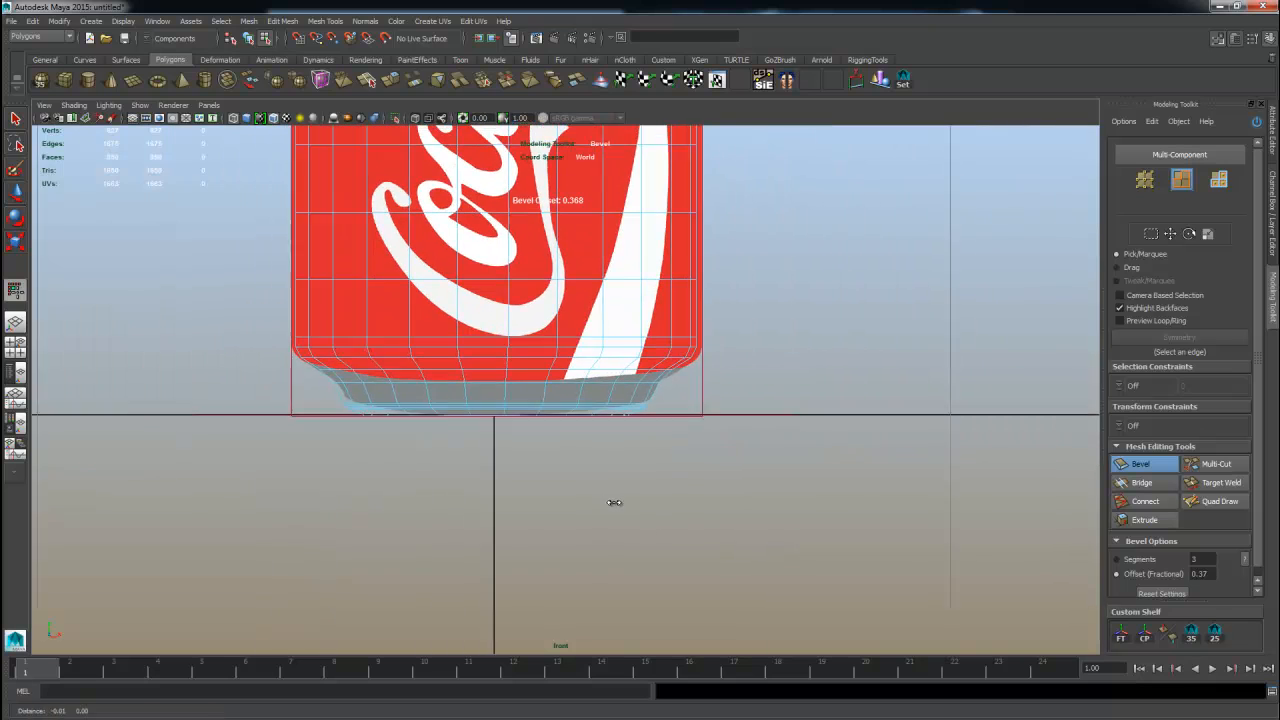
middle_click_drag(614, 503, 630, 506, "alt")
middle_click_drag(714, 342, 705, 392, "alt")
key("q")
key("w")
Select the edge loop on the base's lower taper and apply Soften Edge to it.
left_click(579, 384)
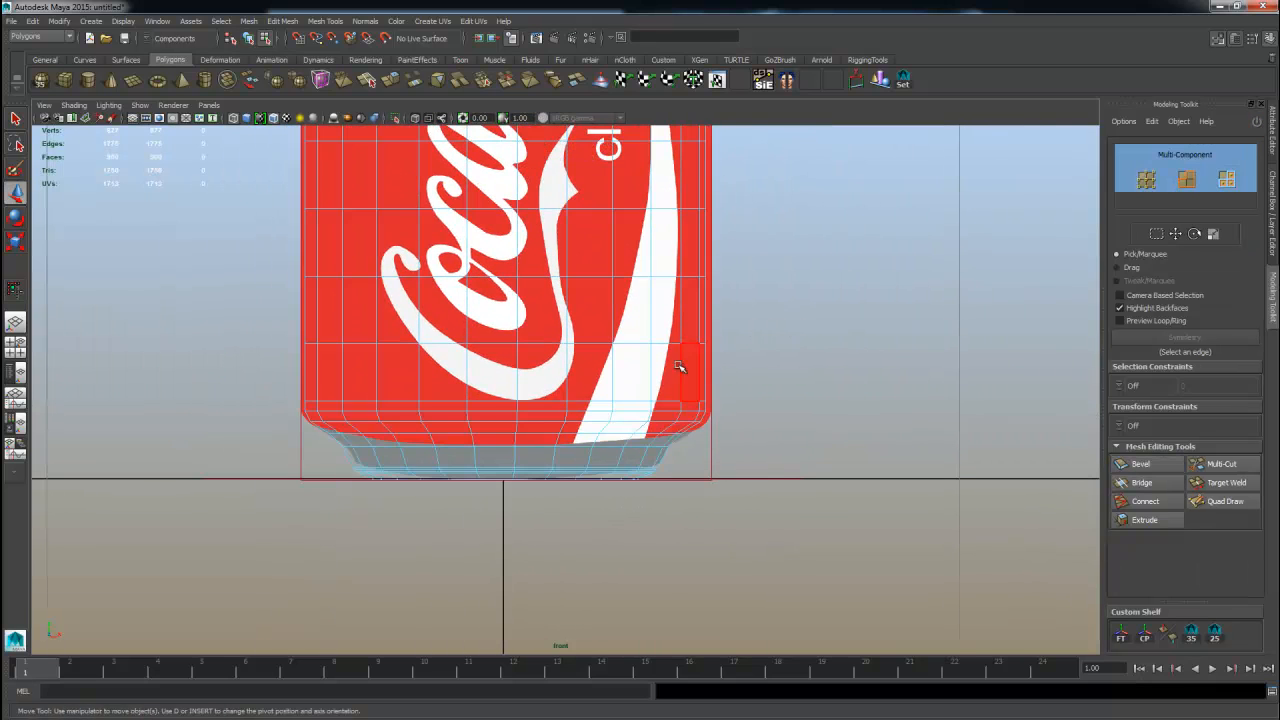
key("space")
key("space")
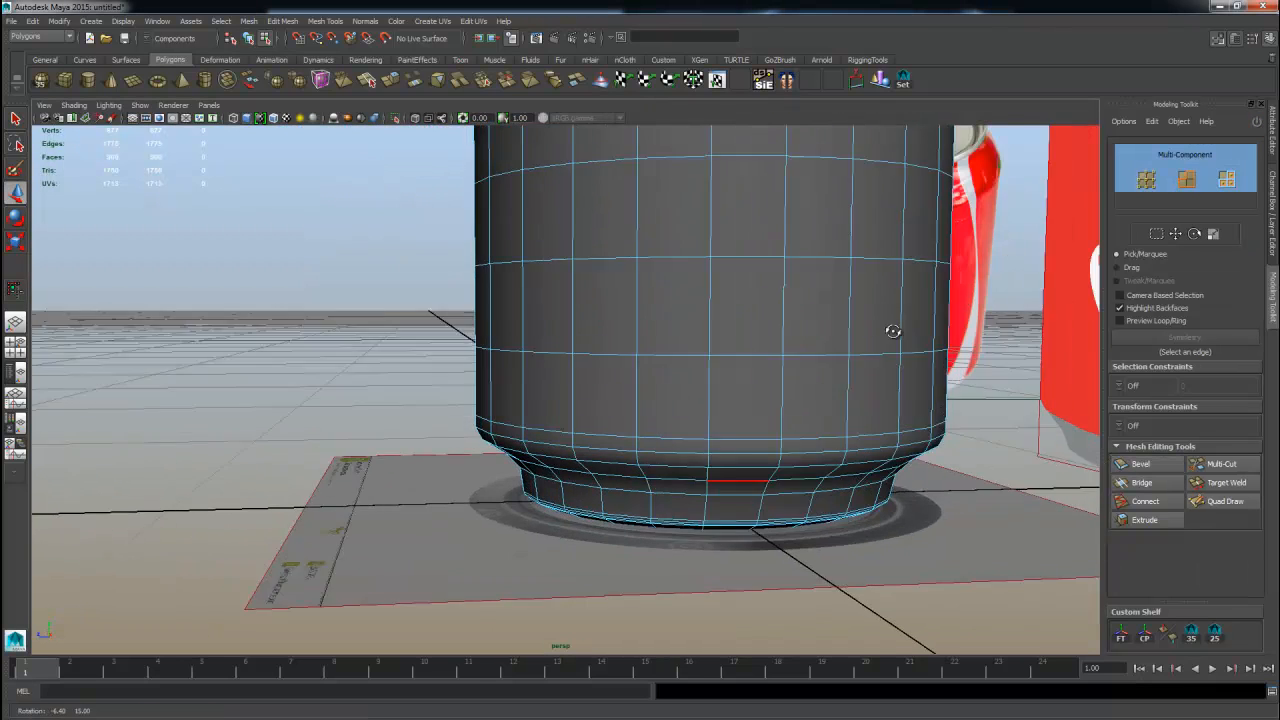
left_click_drag(891, 331, 725, 390, "alt")
right_click_drag(672, 430, 695, 503, "alt")
left_click(675, 503)
right_click_drag(614, 428, 640, 403, "shift")
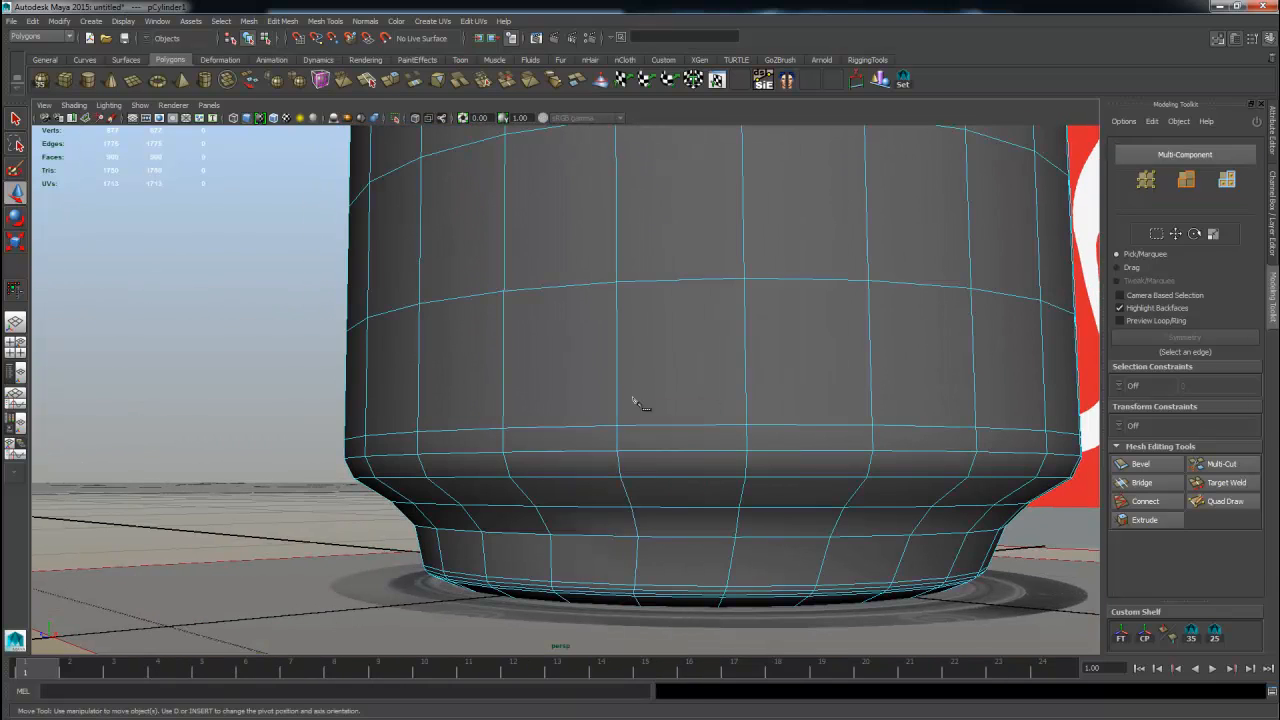
key("w")
double_click(618, 536)
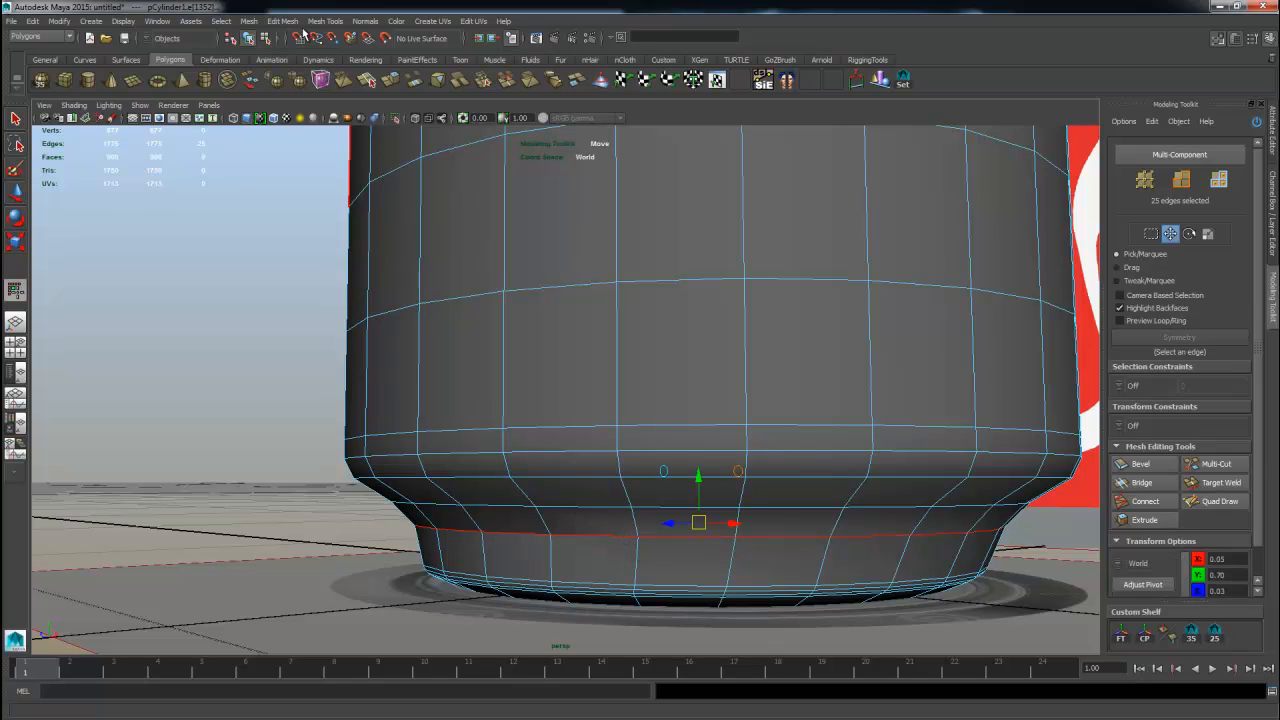
left_click(365, 21)
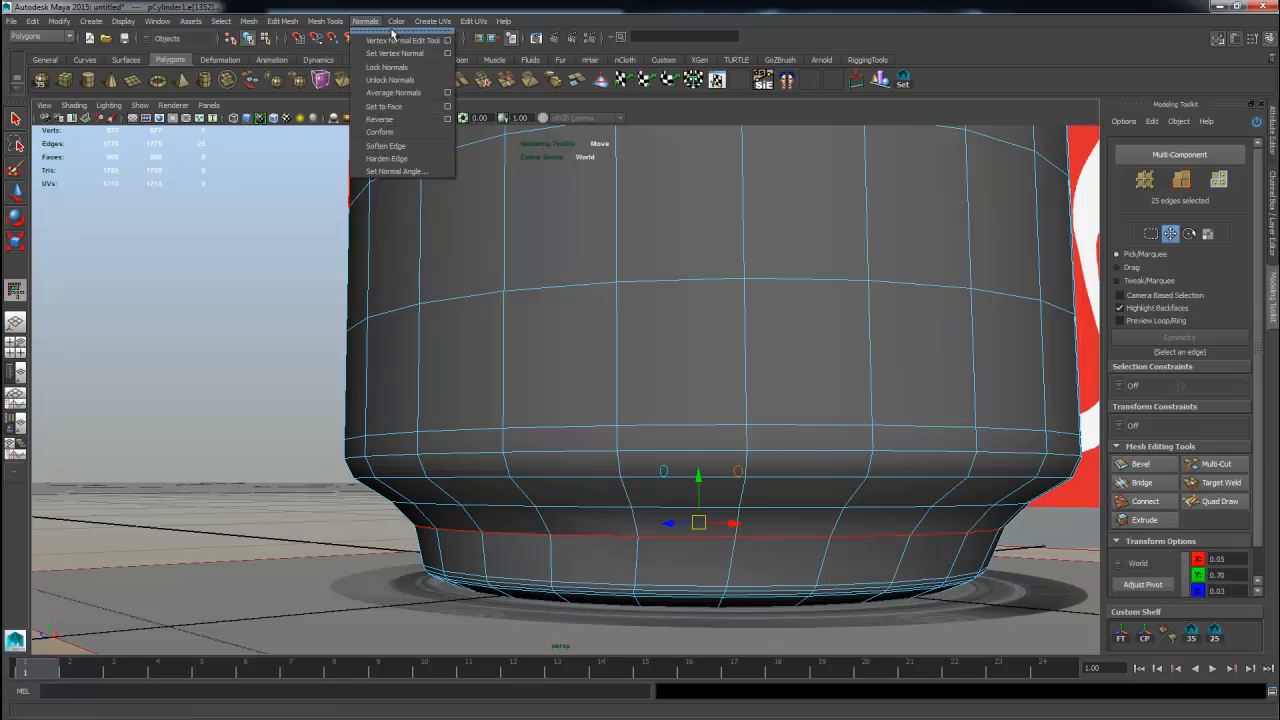
left_click(379, 147)
key("q")
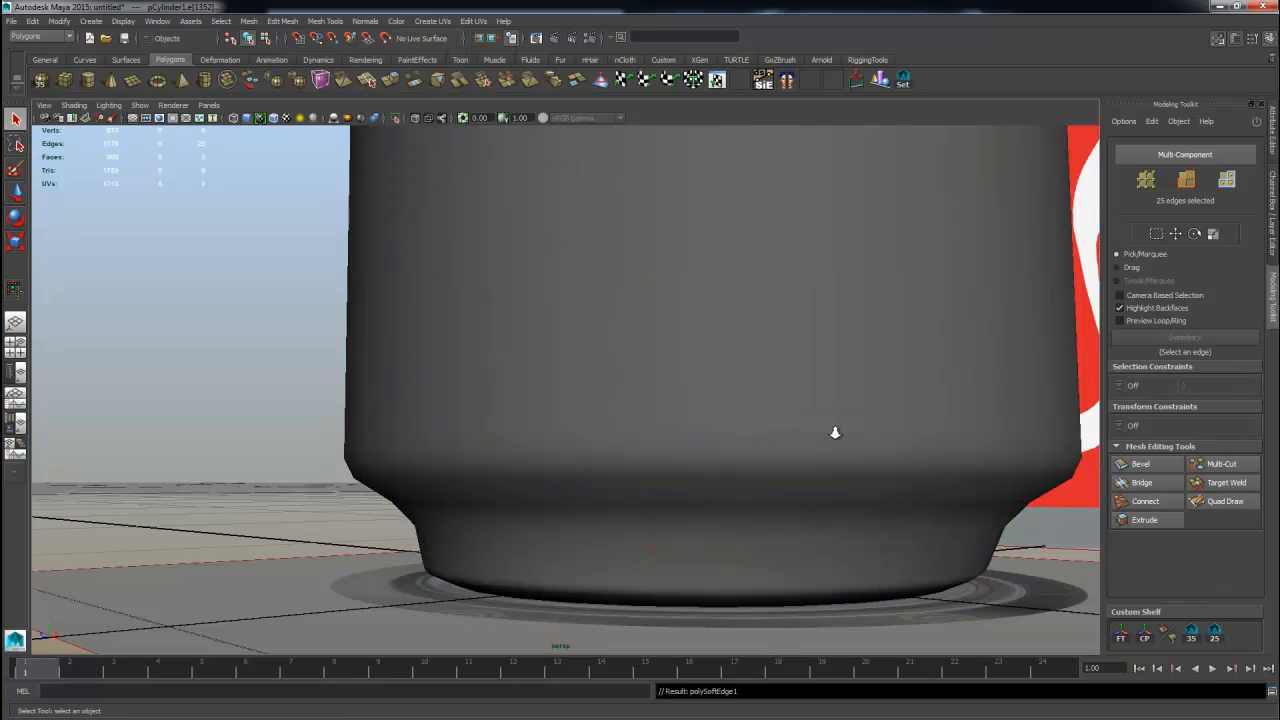
Orbit and zoom around the can to inspect its smoothed shape from several angles.
right_click_drag(834, 431, 554, 450, "alt")
mouse_move(554, 450)
left_mouse_down("alt")
mouse_move(689, 403)
mouse_move(642, 460)
mouse_move(548, 427)
left_mouse_up("alt")
scroll(745, 458, "down", 2)
left_click(737, 414)
left_click_drag(754, 420, 682, 408, "alt")
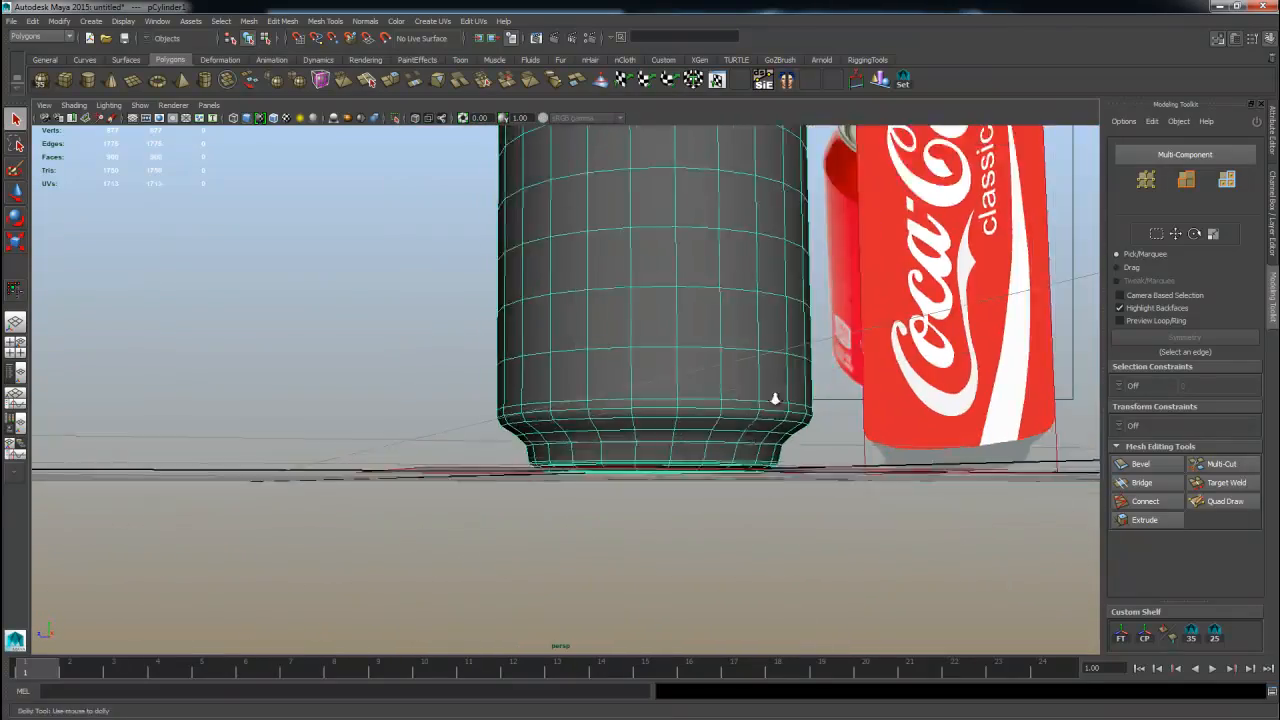
right_click_drag(774, 397, 672, 225, "alt")
middle_click_drag(672, 225, 648, 394, "alt")
left_click_drag(540, 378, 725, 485, "alt")
left_click(697, 510)
right_click_drag(645, 513, 822, 503, "alt")
middle_click_drag(822, 503, 812, 342, "alt")
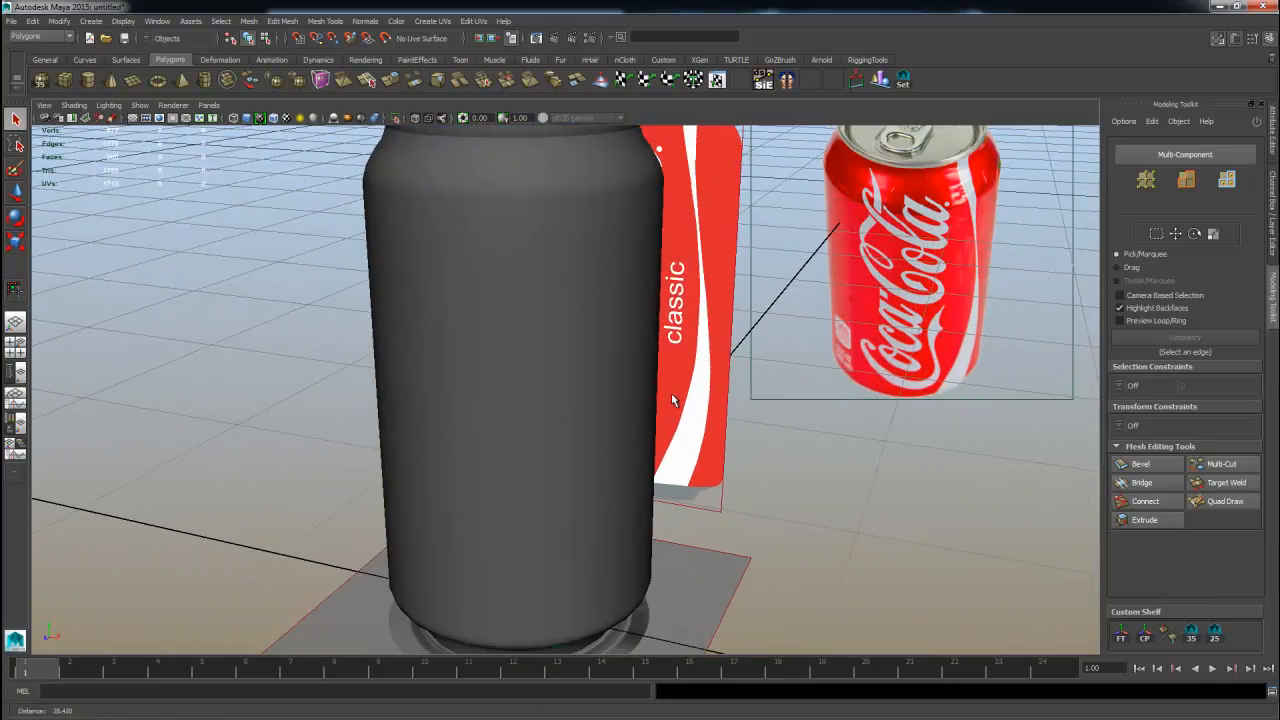
left_click(611, 366)
left_click_drag(611, 366, 709, 397, "alt")
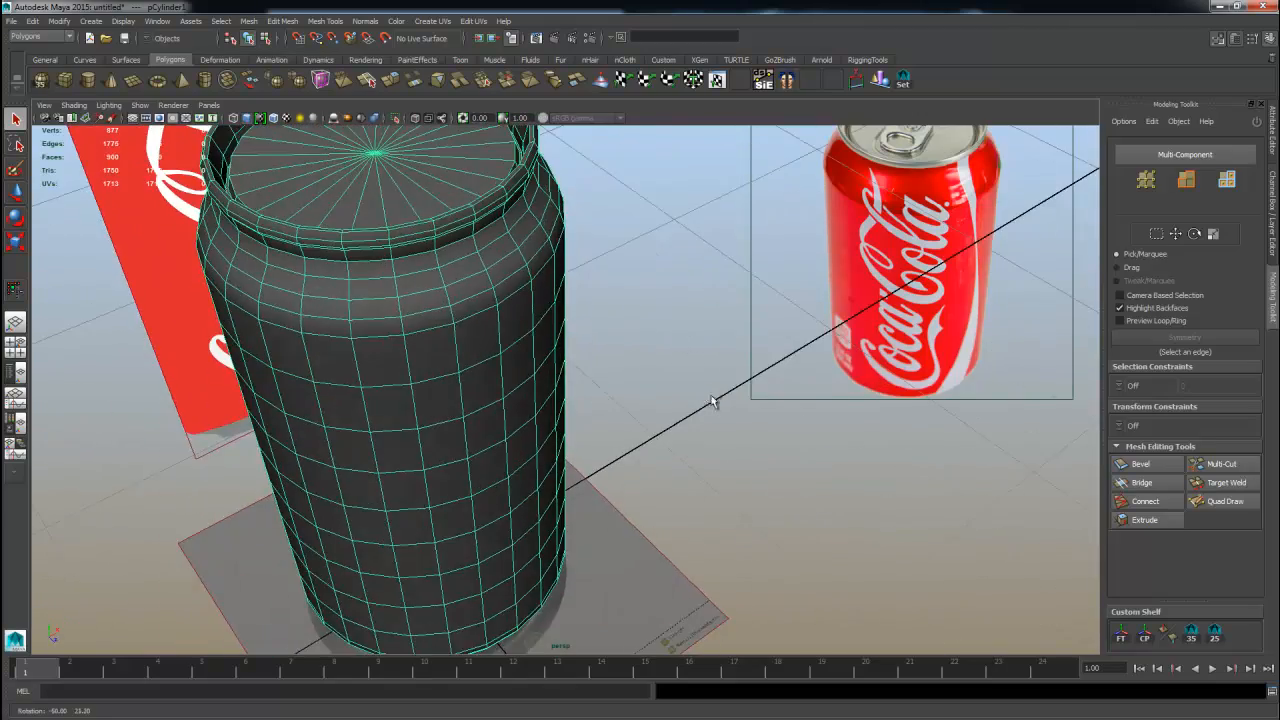
right_click_drag(709, 397, 840, 423, "alt")
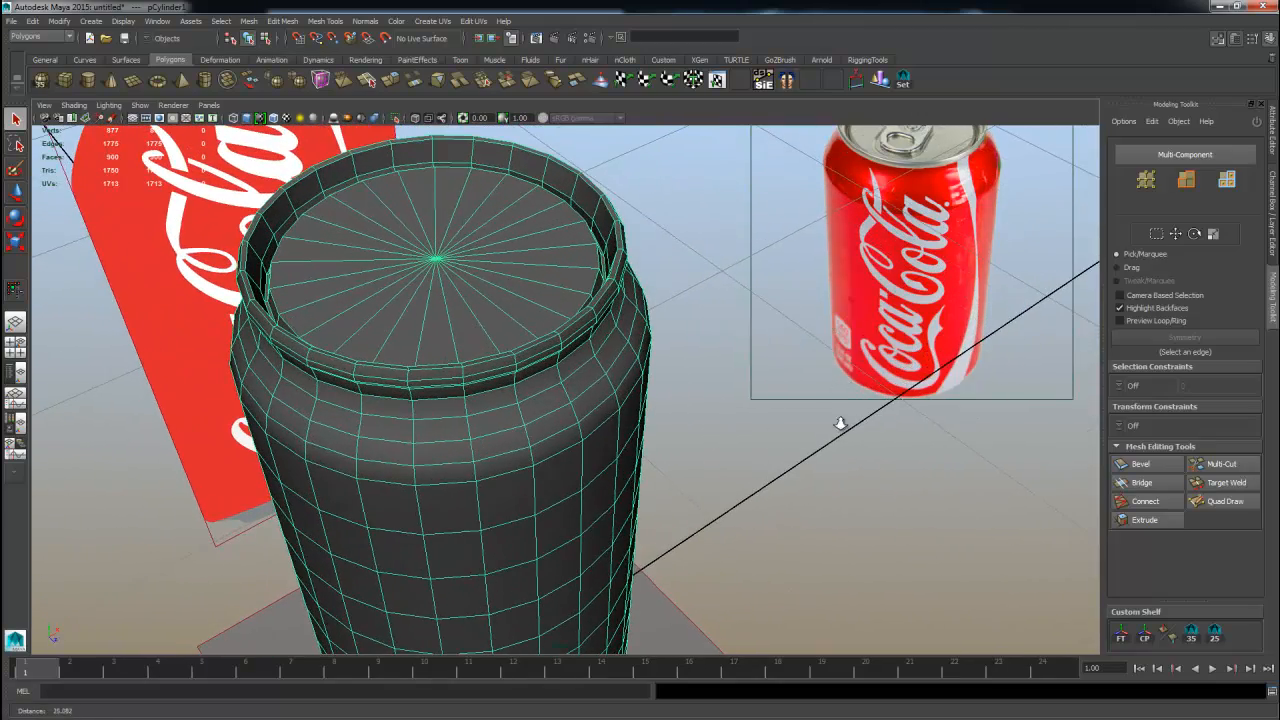
left_click_drag(606, 466, 516, 318, "alt")
middle_click_drag(514, 474, 528, 228, "alt")
right_click_drag(446, 390, 584, 392, "alt")
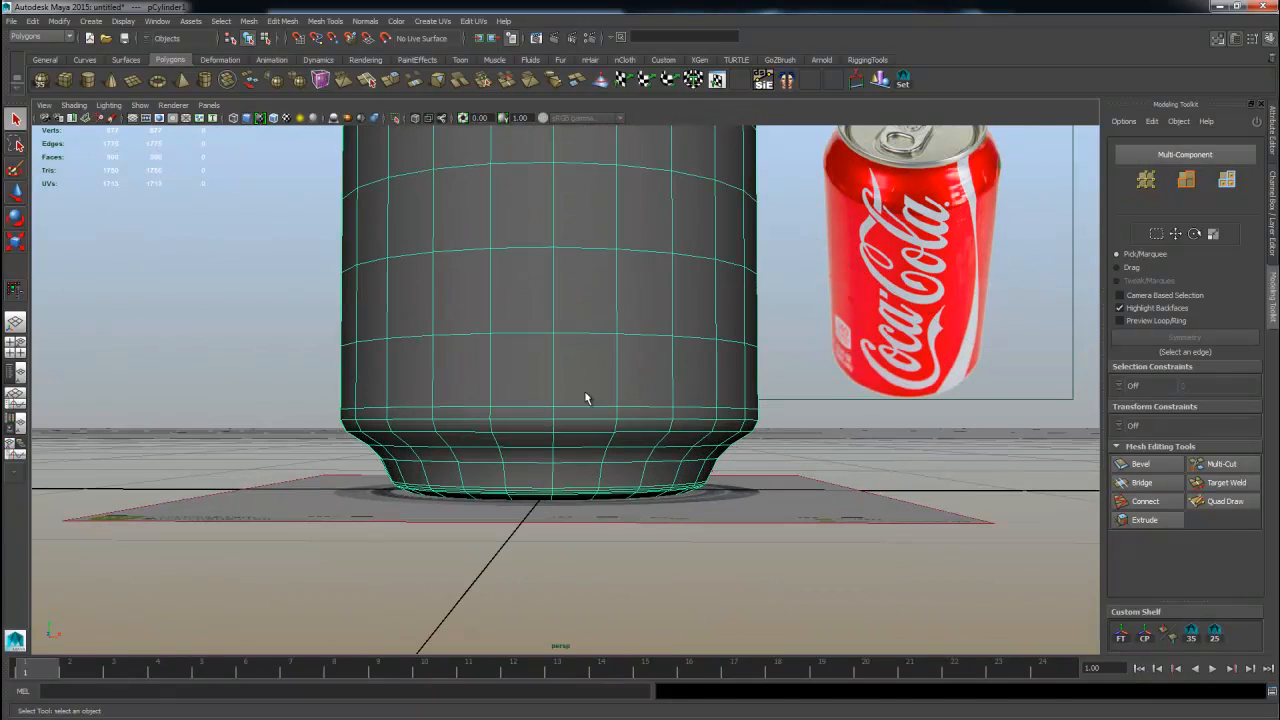
Apply a Cylindrical Mapping UV projection to the can.
right_click(636, 322)
right_click_drag(636, 322, 644, 313)
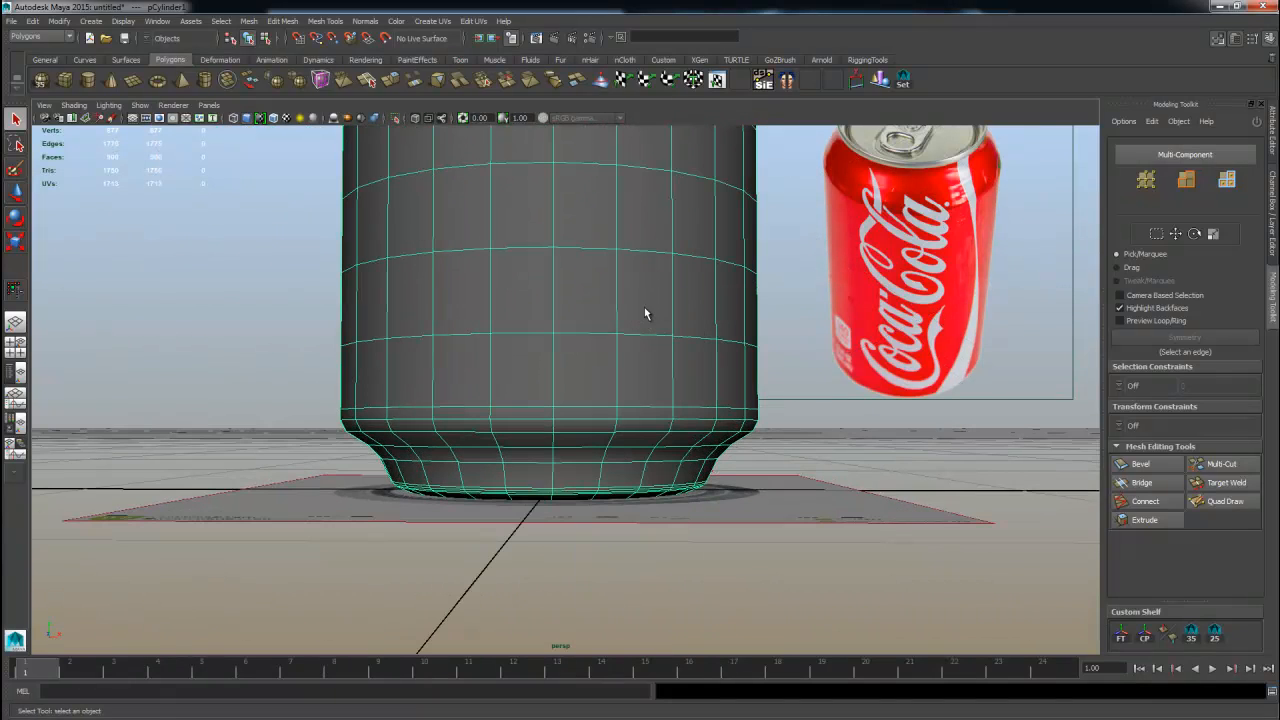
left_click(470, 22)
mouse_move(448, 28)
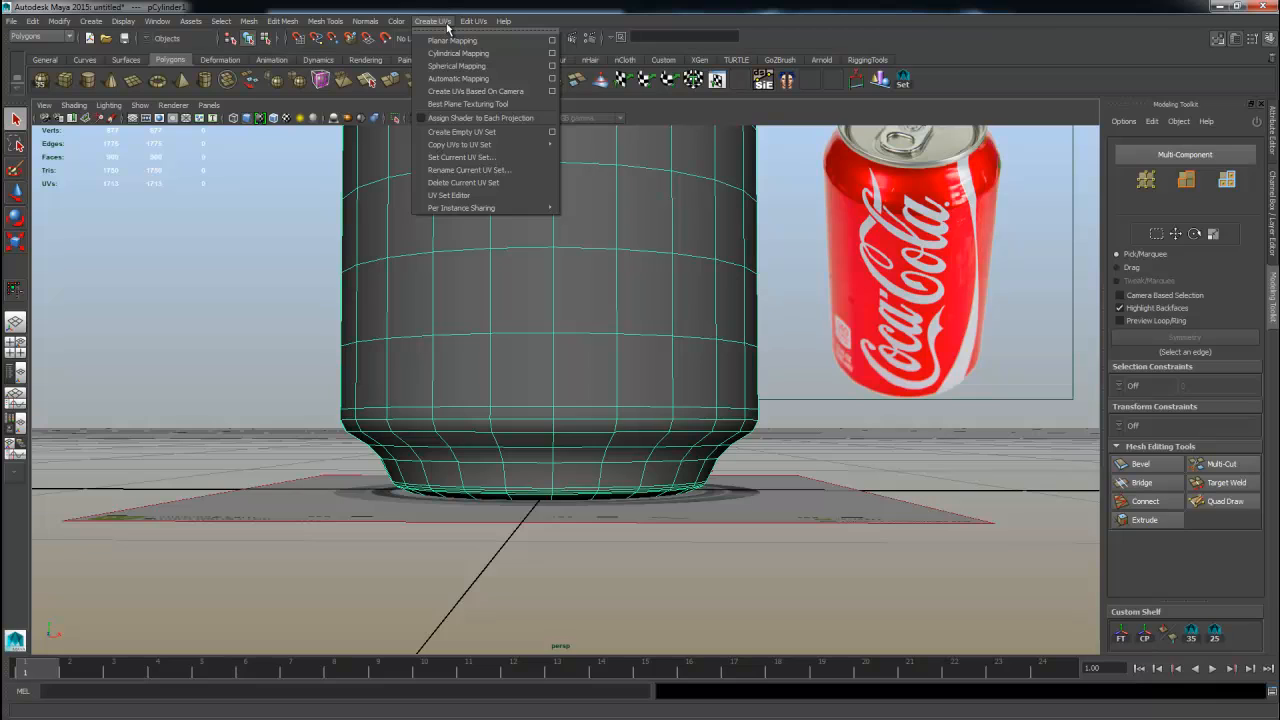
left_click(517, 55)
middle_click_drag(620, 290, 620, 460, "alt")
right_click_drag(620, 460, 477, 386, "alt")
left_click_drag(477, 386, 555, 367, "alt")
scroll(636, 402, "down", 3)
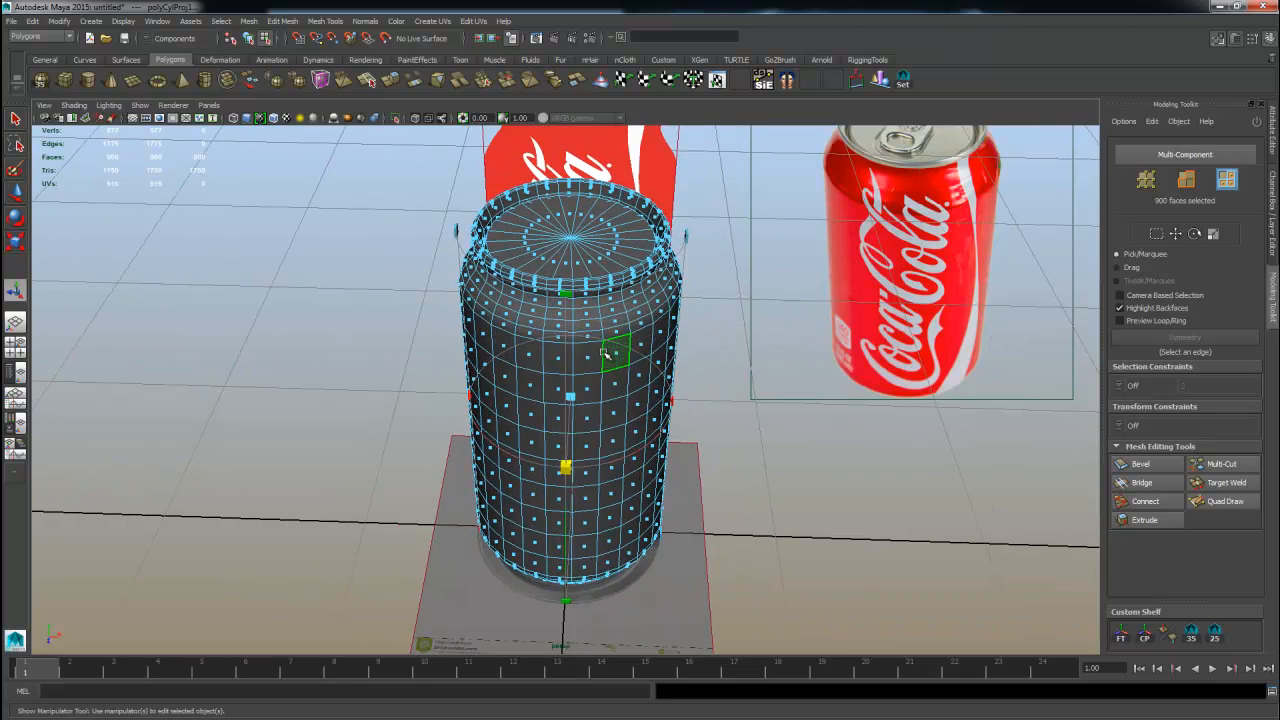
Open the UV Texture Editor to examine the cylindrical UV layout, then close it.
key("F8")
left_click(433, 22)
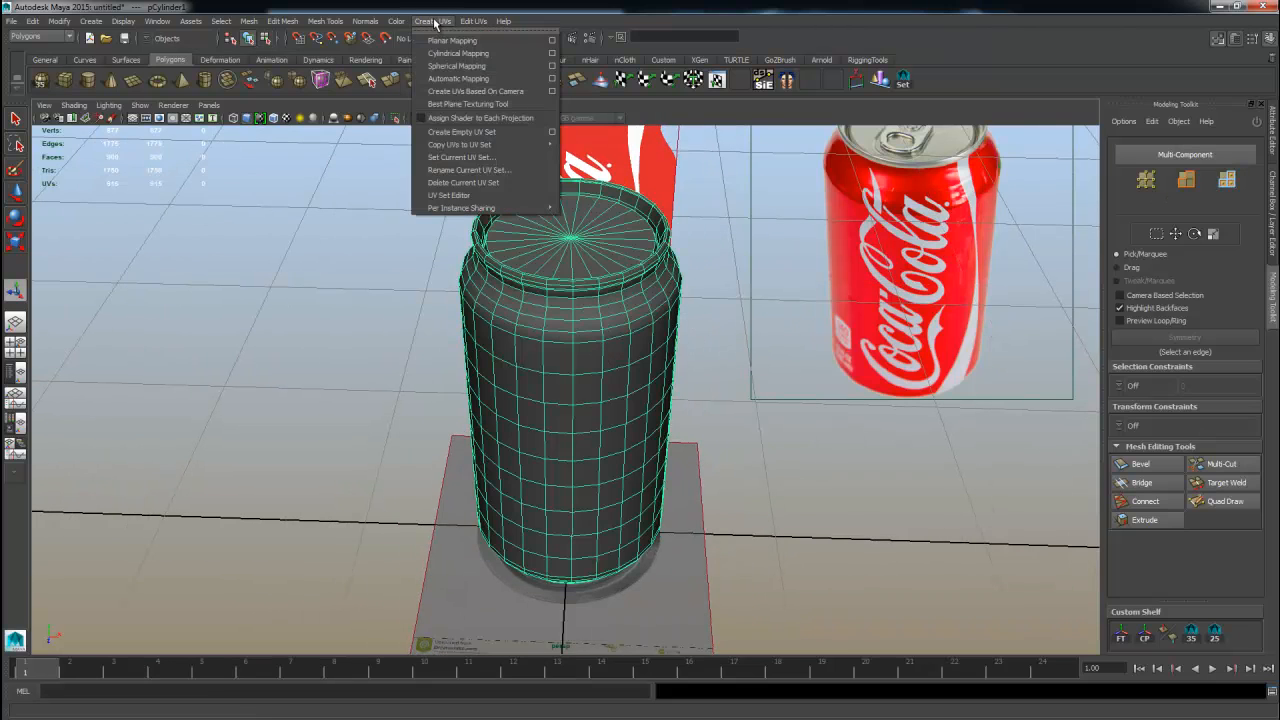
left_click(508, 286)
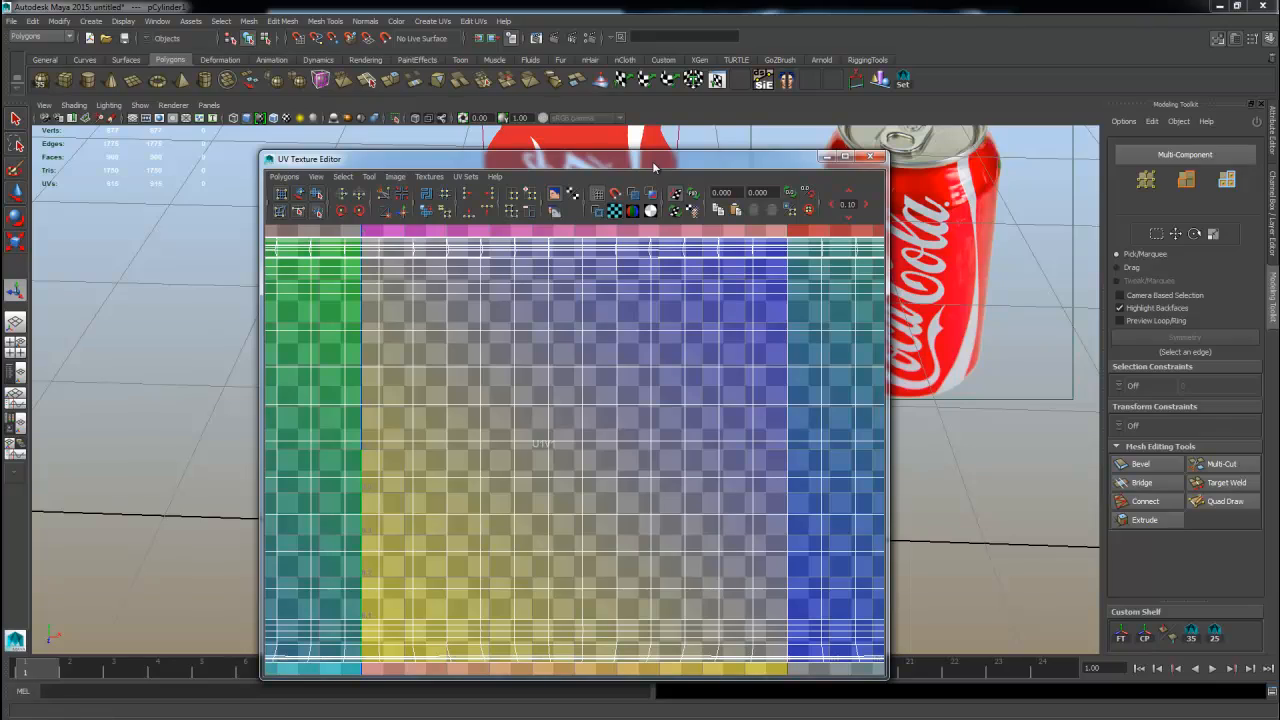
double_click(656, 157)
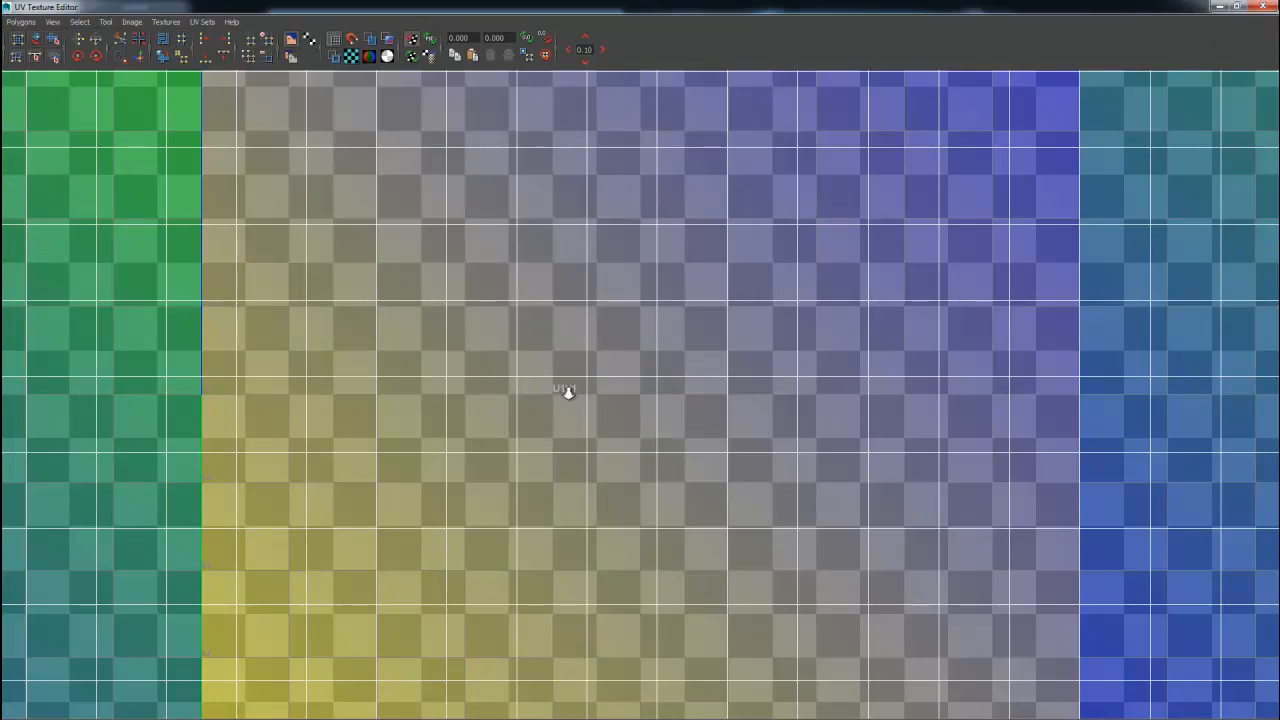
scroll(566, 391, "down", 6)
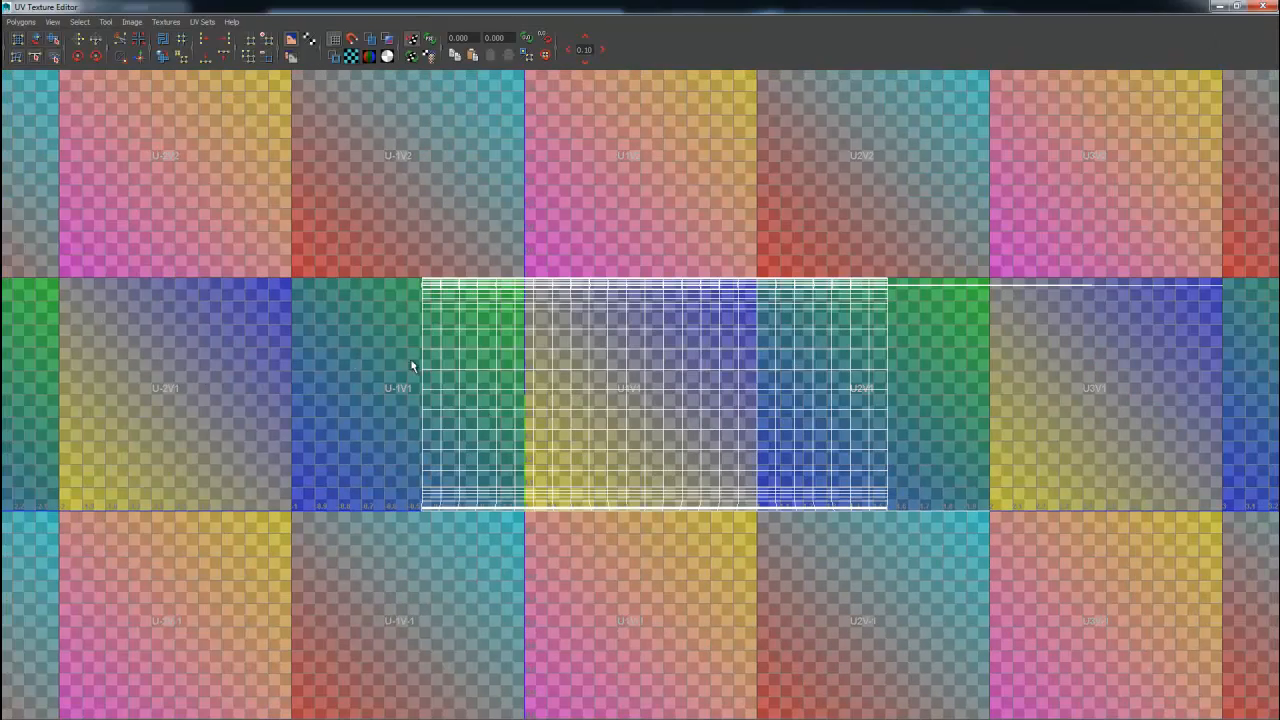
right_click_drag(388, 349, 432, 348, "alt")
right_click_drag(766, 332, 827, 310)
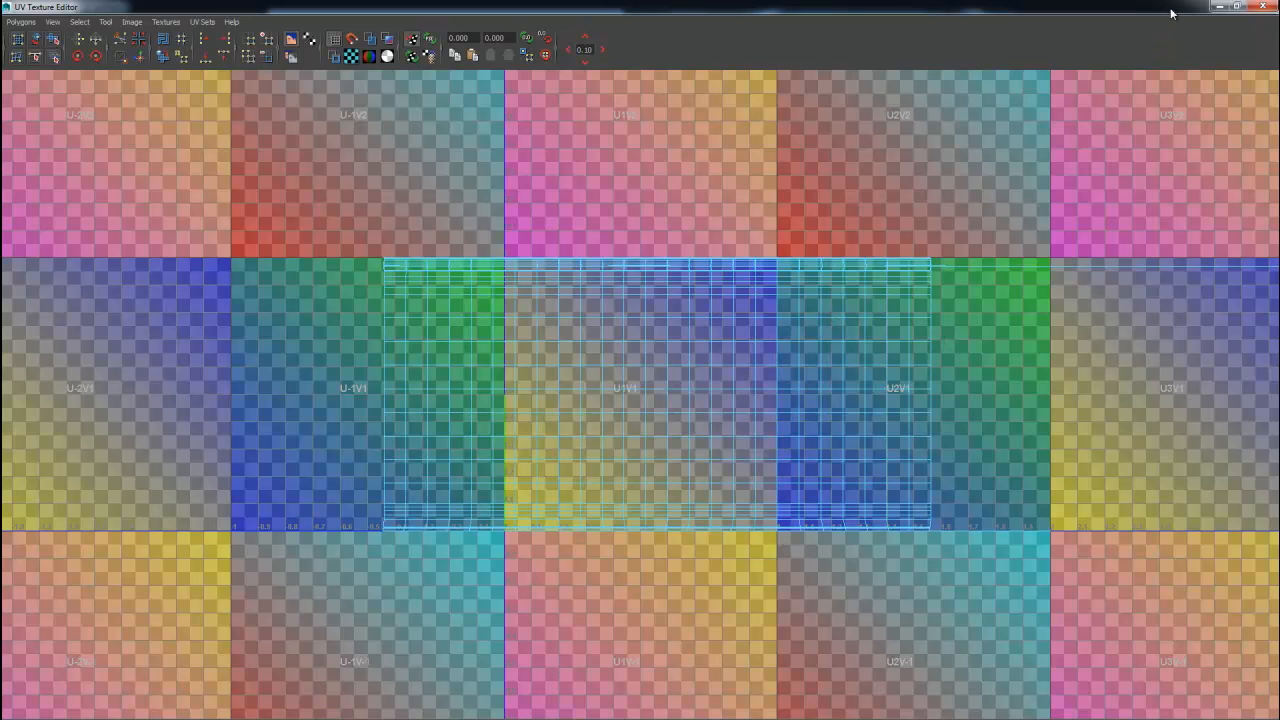
left_click(1235, 7)
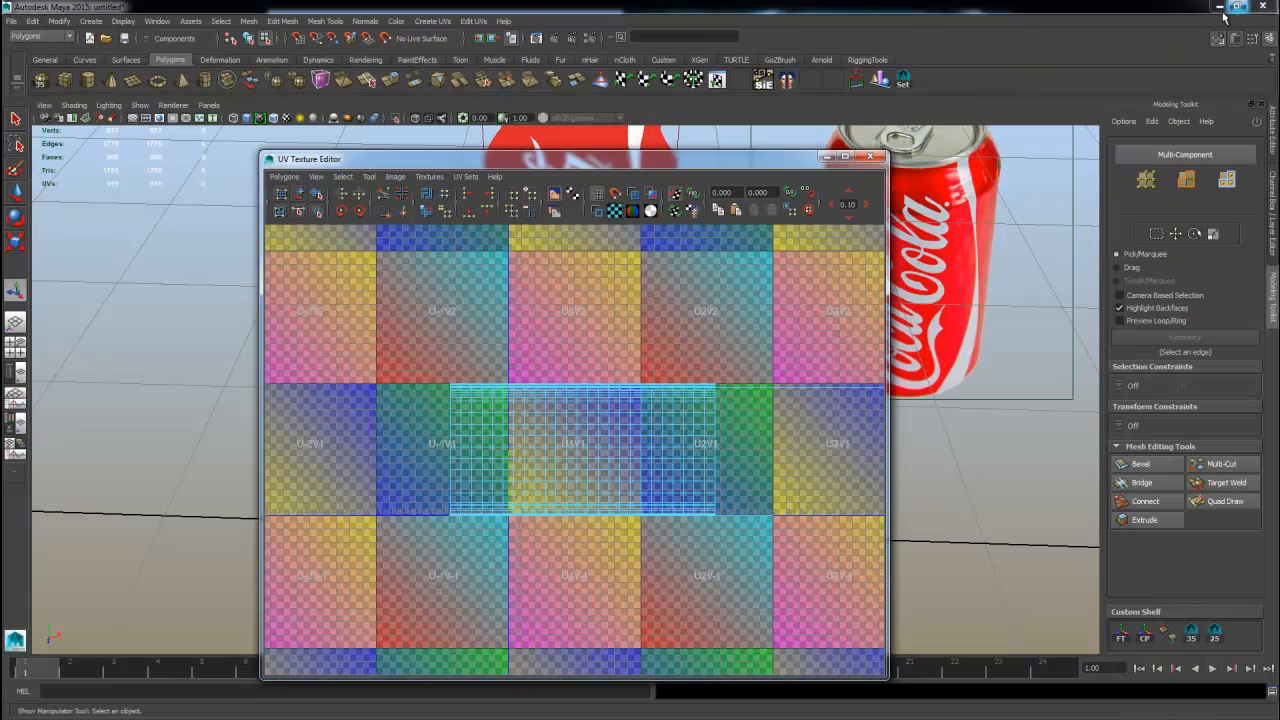
left_click(870, 158)
Switch to the four-view layout and show the UV Texture Editor in the front view panel.
left_click(24, 356)
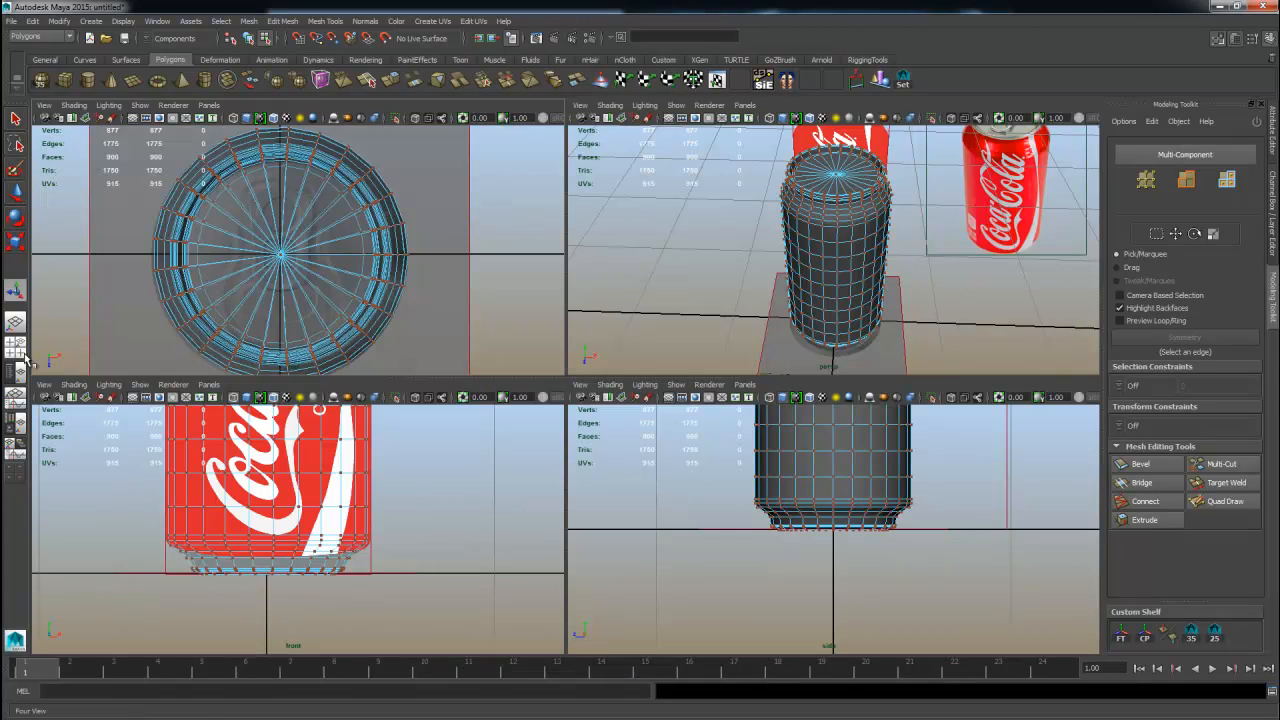
left_click(207, 385)
mouse_move(228, 405)
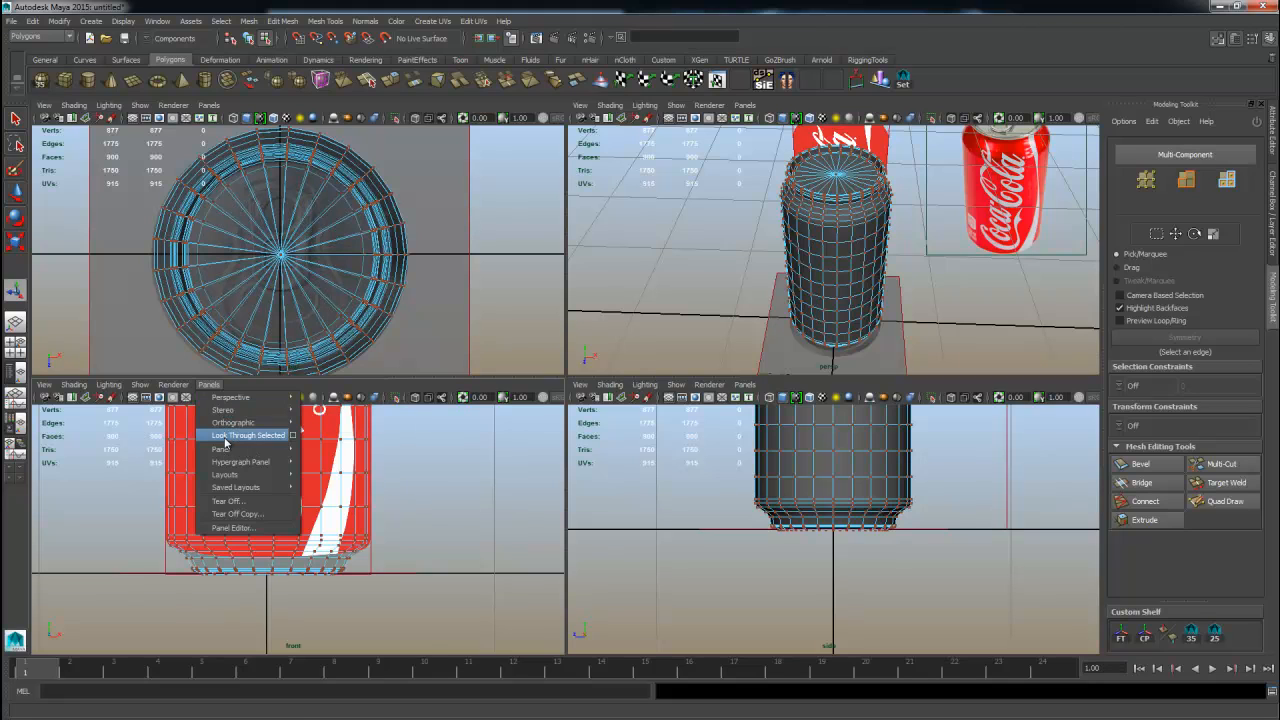
mouse_move(225, 449)
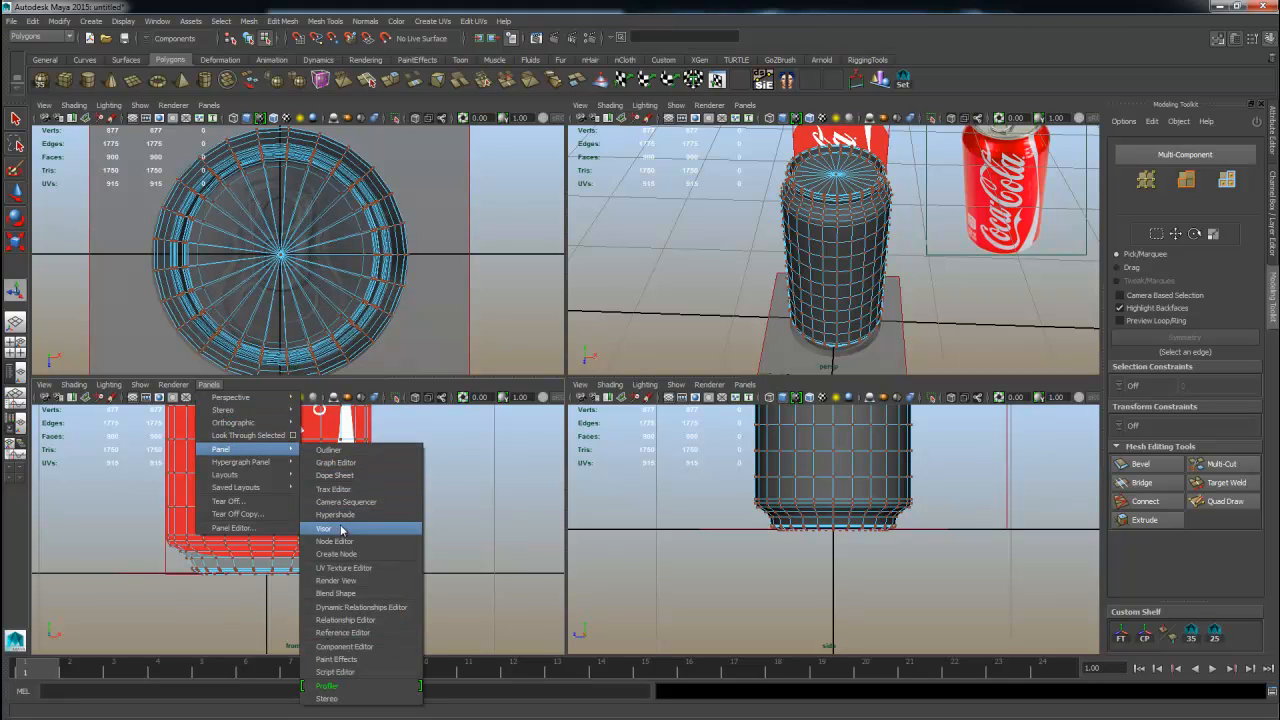
left_click(344, 567)
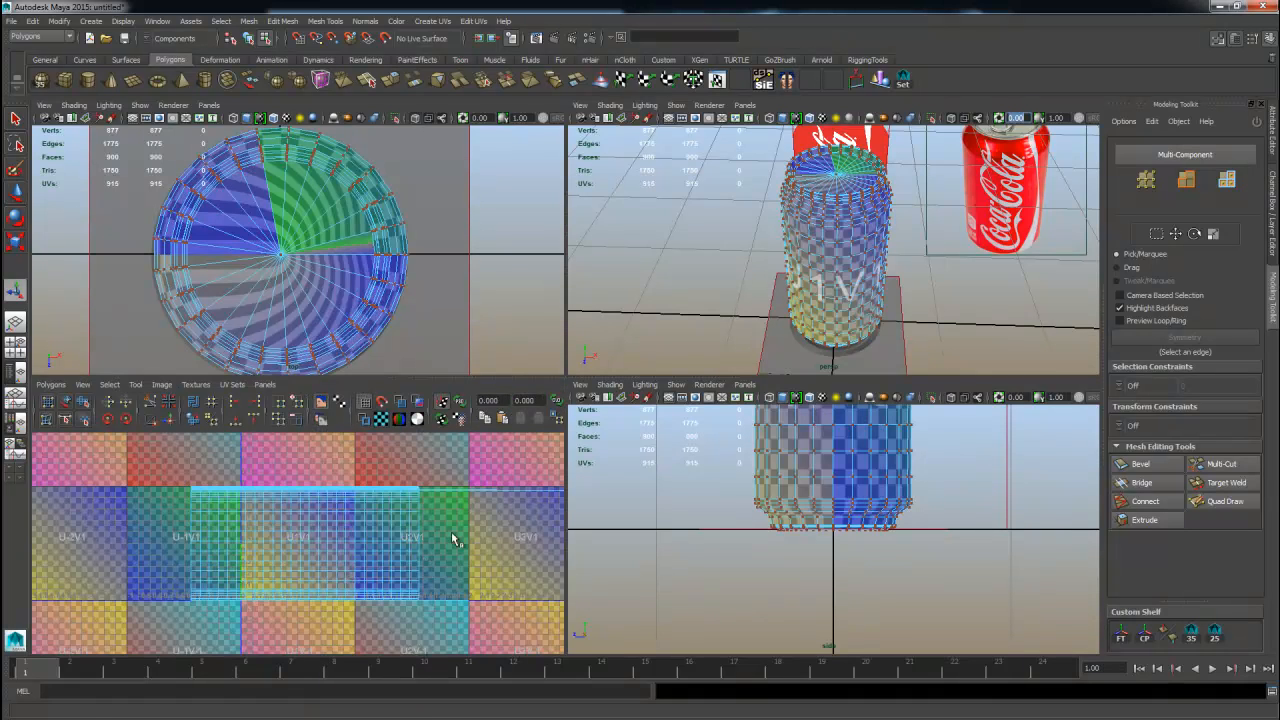
Select a lid face and grow the selection outward over the can's top faces.
middle_click_drag(452, 534, 396, 548, "alt")
middle_click_drag(791, 513, 774, 575, "alt")
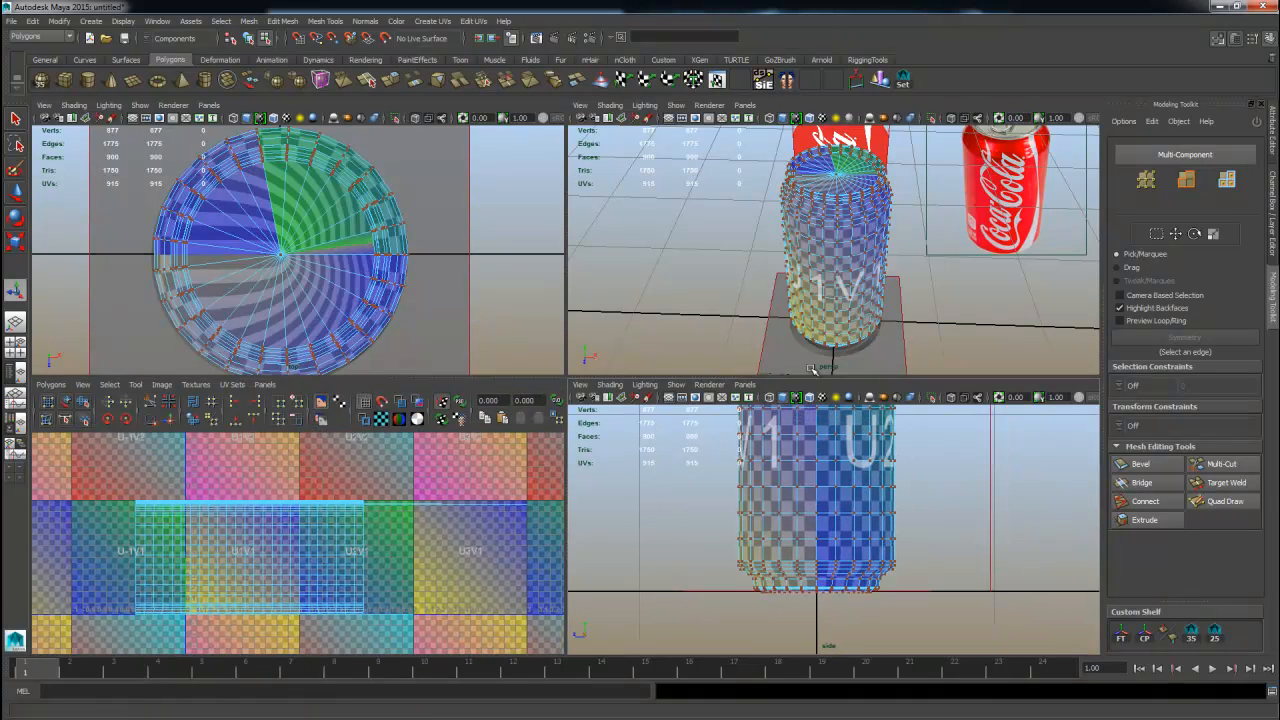
right_click_drag(842, 285, 925, 300, "alt")
left_click_drag(925, 300, 897, 345, "alt")
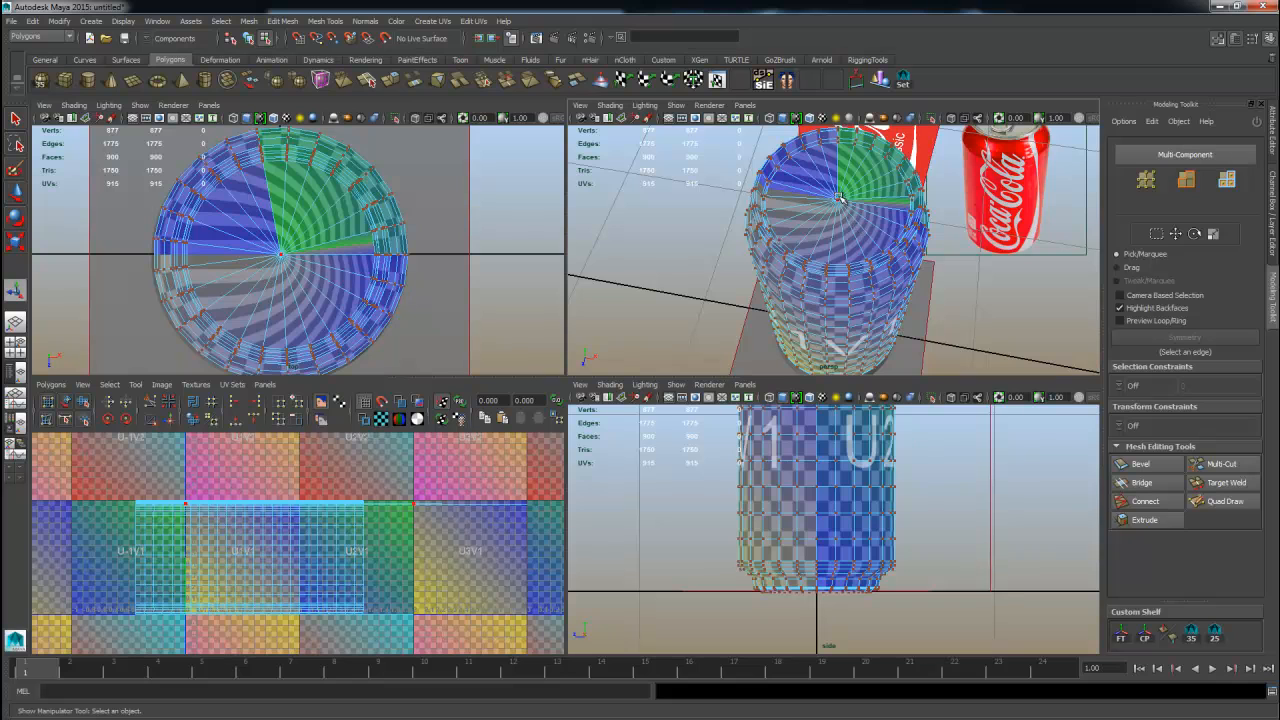
left_click(332, 491)
right_click_drag(877, 320, 890, 305, "alt")
left_click_drag(890, 305, 868, 310, "alt")
right_click_drag(826, 249, 828, 281)
left_click(799, 201)
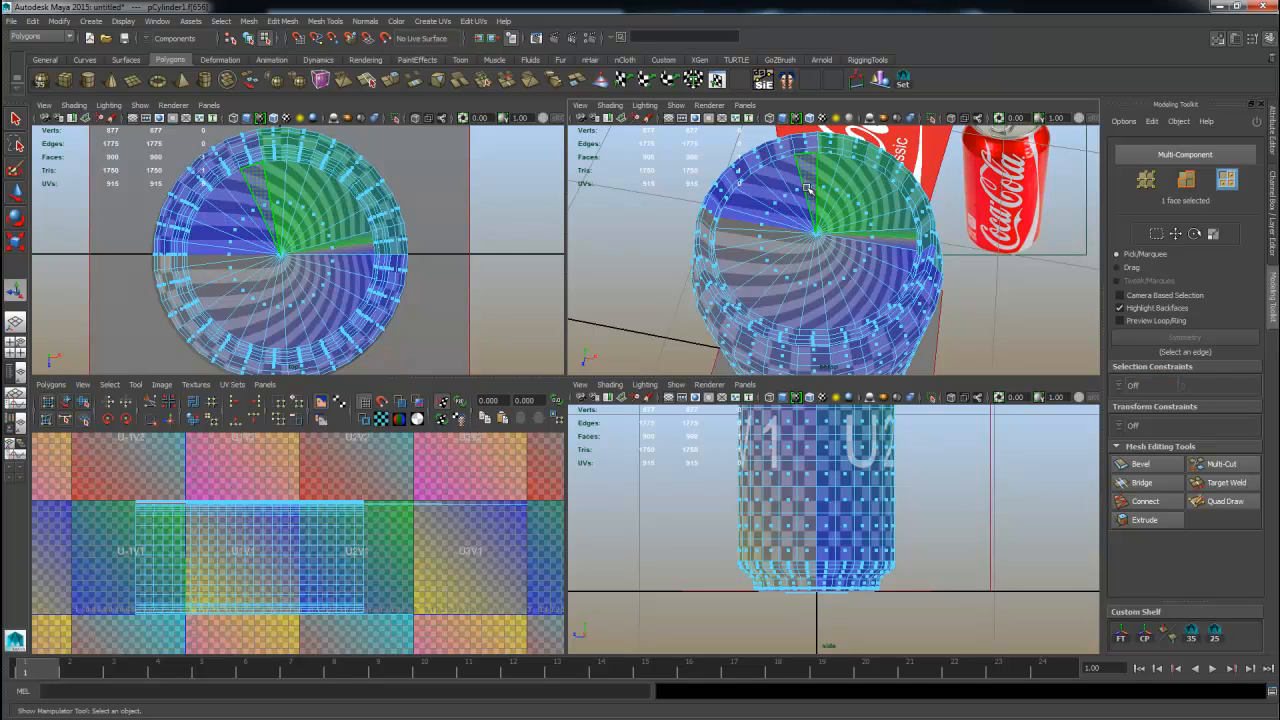
key("w")
key("Tab")
mouse_move(827, 179)
left_mouse_down()
mouse_move(876, 254)
mouse_move(768, 258)
mouse_move(738, 215)
mouse_move(808, 198)
left_mouse_up()
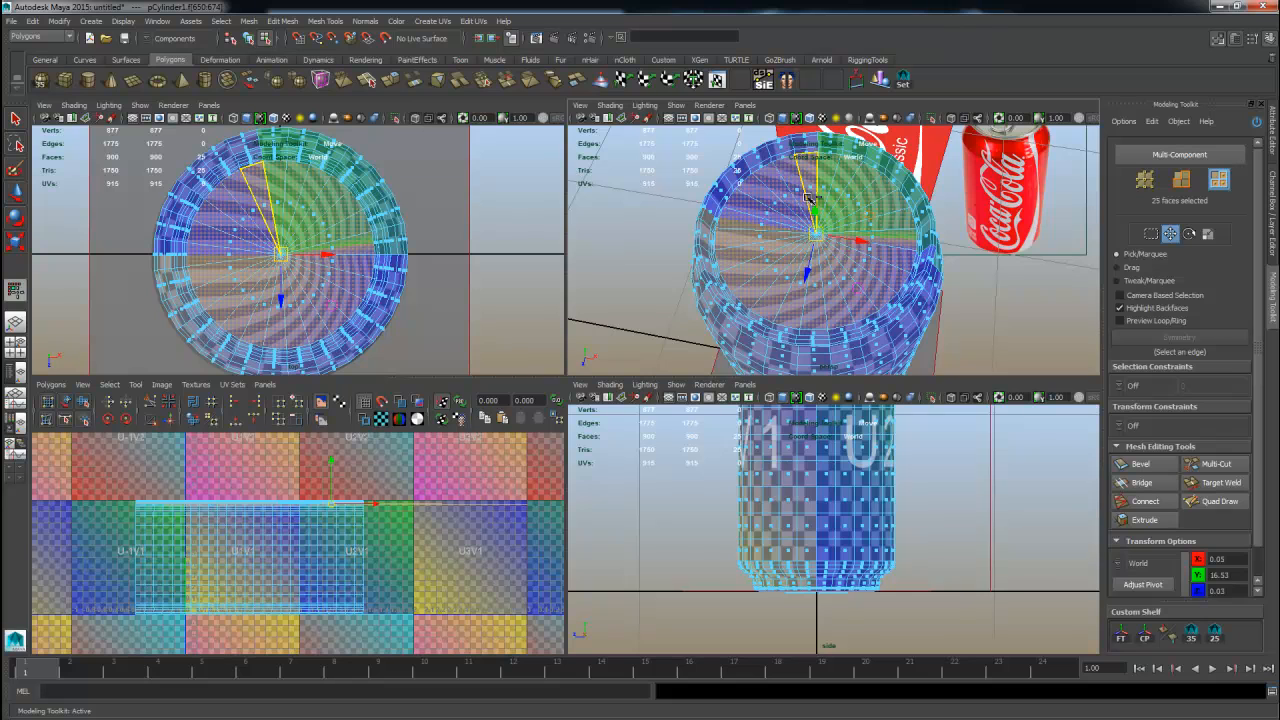
key("shift+period")
key("shift+period")
key("shift+period")
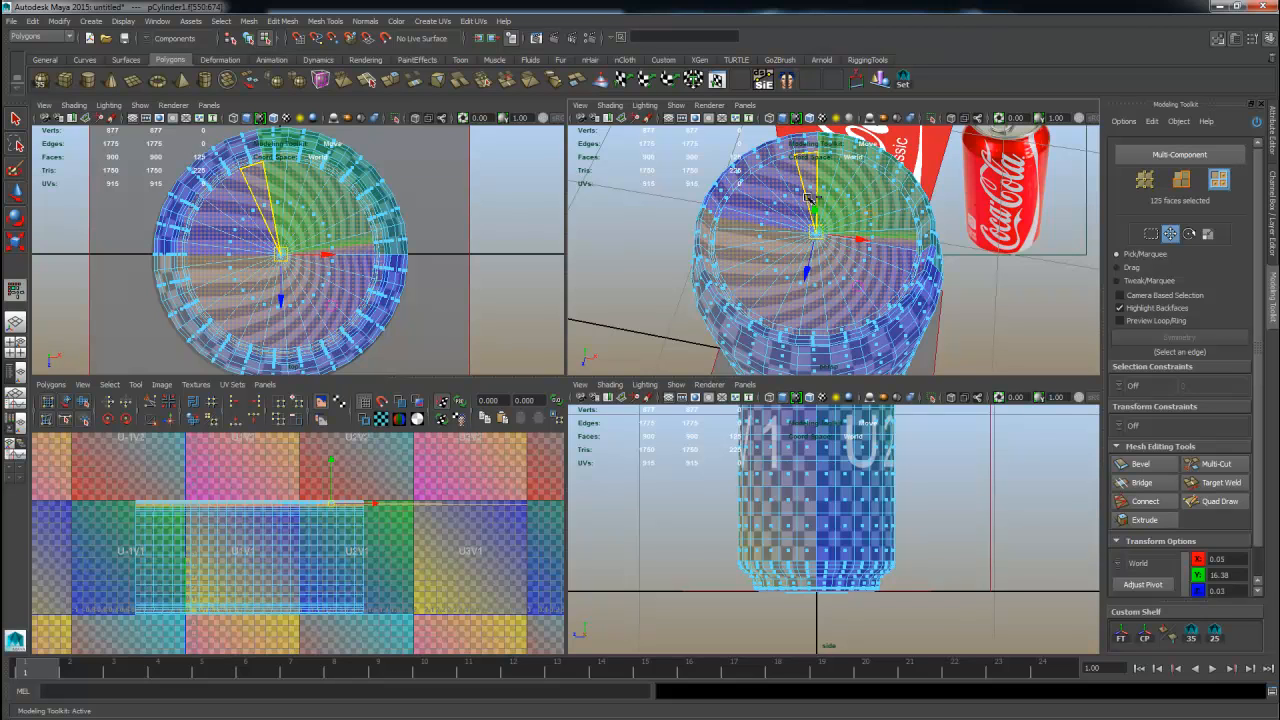
left_click_drag(790, 150, 781, 258, "alt")
key("shift+period")
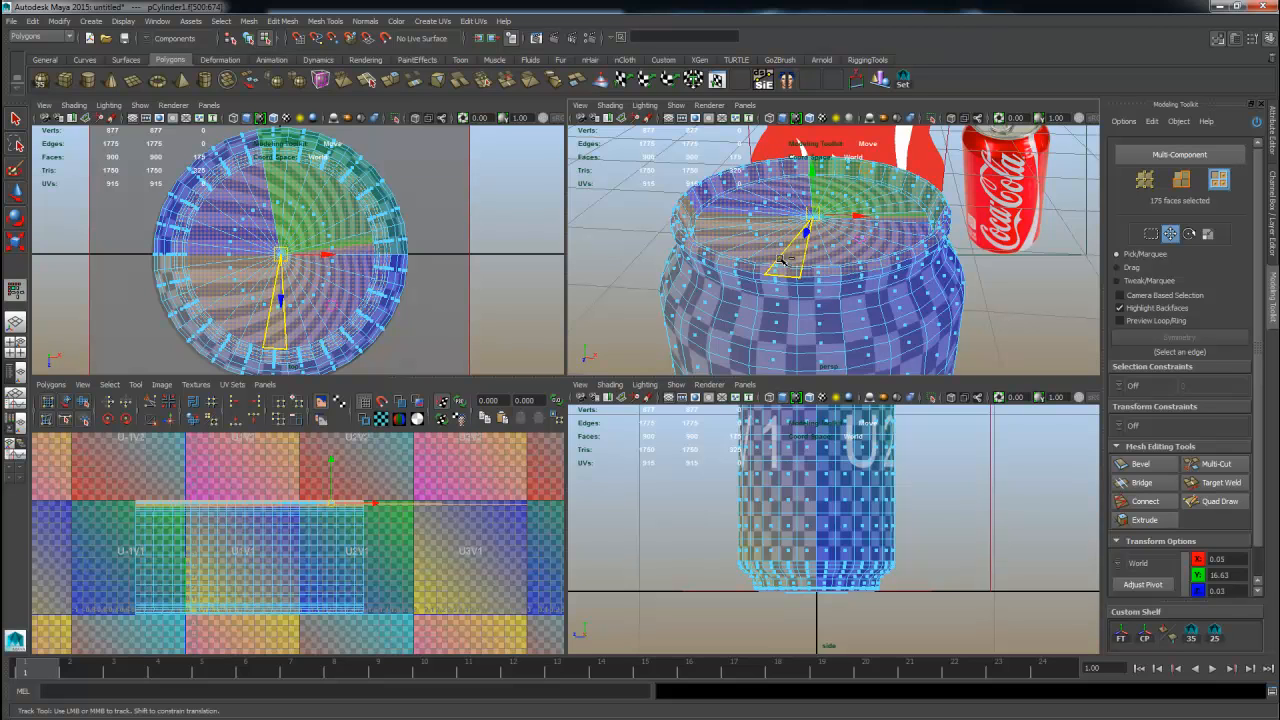
key("shift+period")
key("shift+period")
left_click_drag(781, 258, 847, 183, "alt")
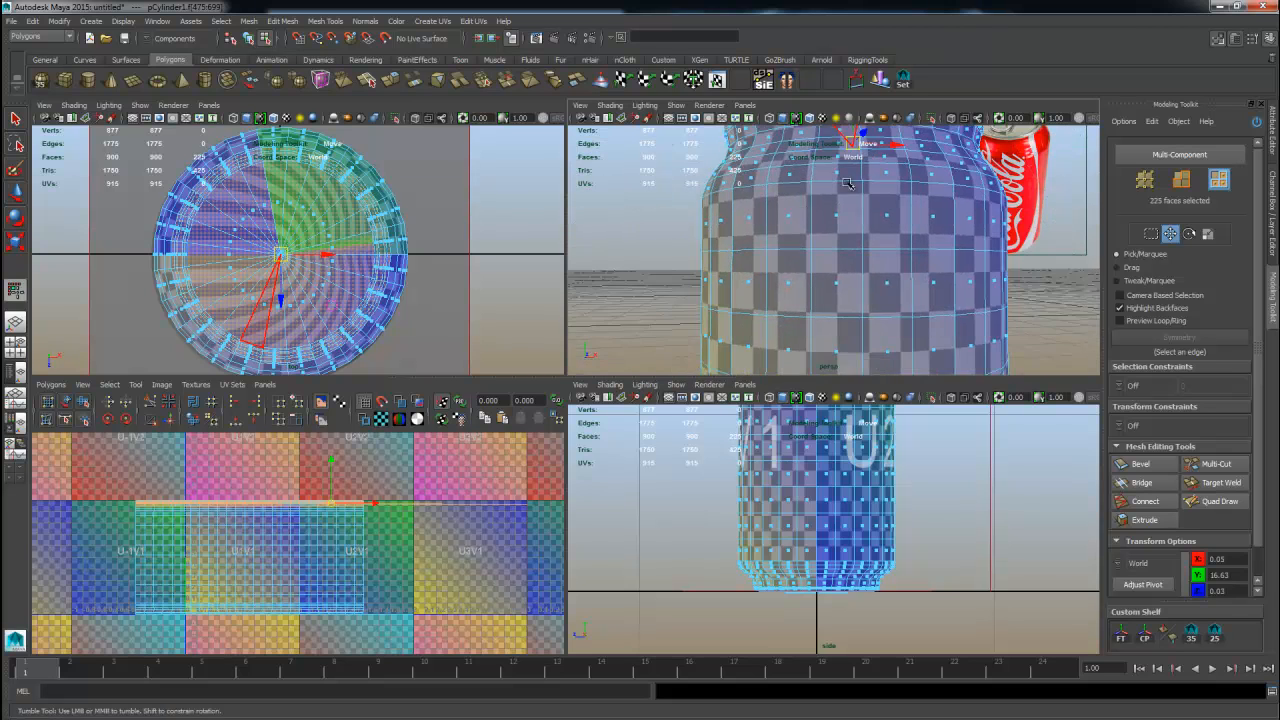
middle_click_drag(847, 183, 815, 283, "alt")
right_click_drag(815, 283, 772, 357, "alt")
Hide the checker pattern in the UV editor and add the rim faces to the top face selection.
left_click(383, 423)
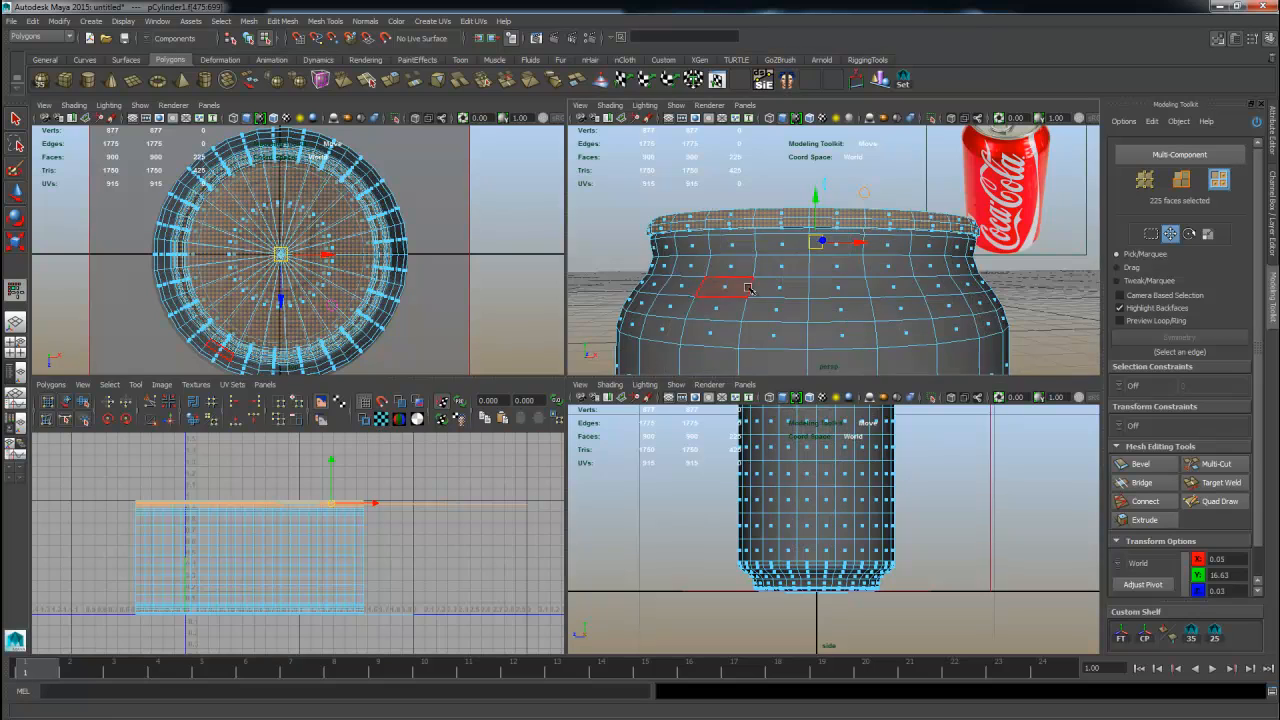
right_click_drag(748, 288, 810, 290, "alt")
left_click_drag(810, 290, 860, 262, "alt")
middle_click_drag(860, 262, 903, 284, "alt")
right_click_drag(903, 284, 837, 292, "alt")
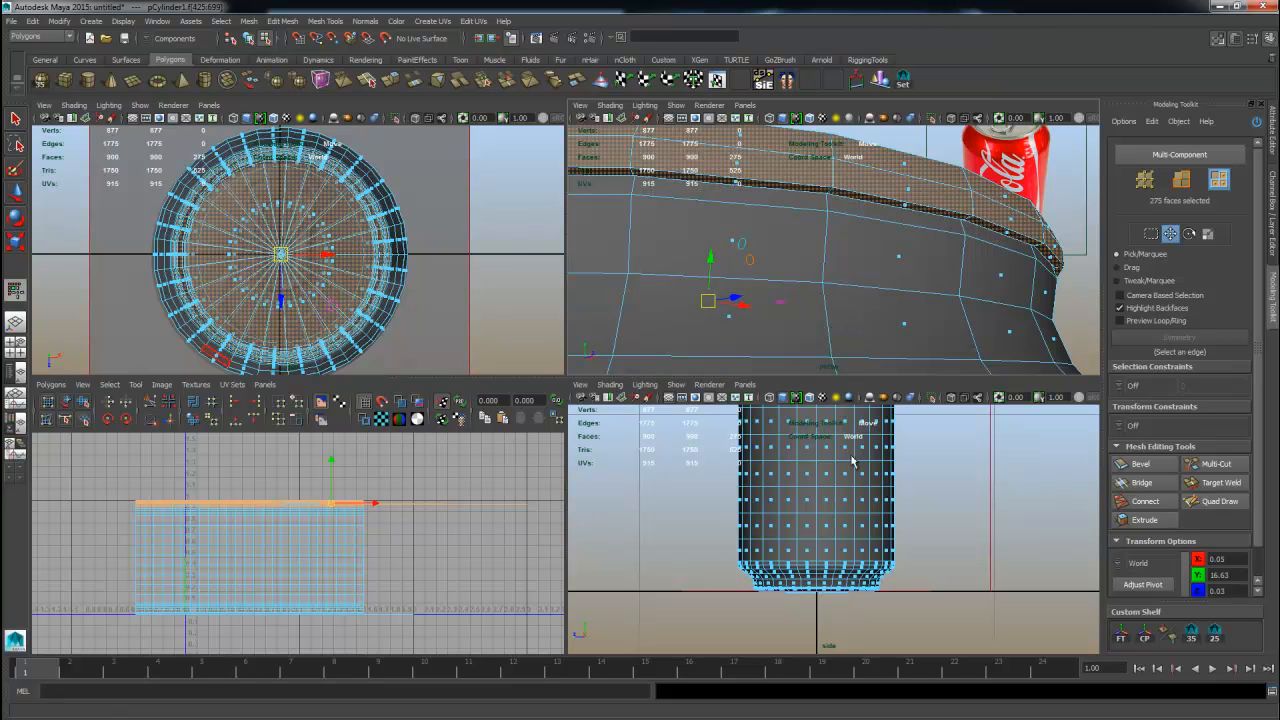
middle_click_drag(309, 503, 428, 485, "alt")
right_click_drag(271, 523, 406, 551, "alt")
middle_click_drag(406, 551, 396, 596, "alt")
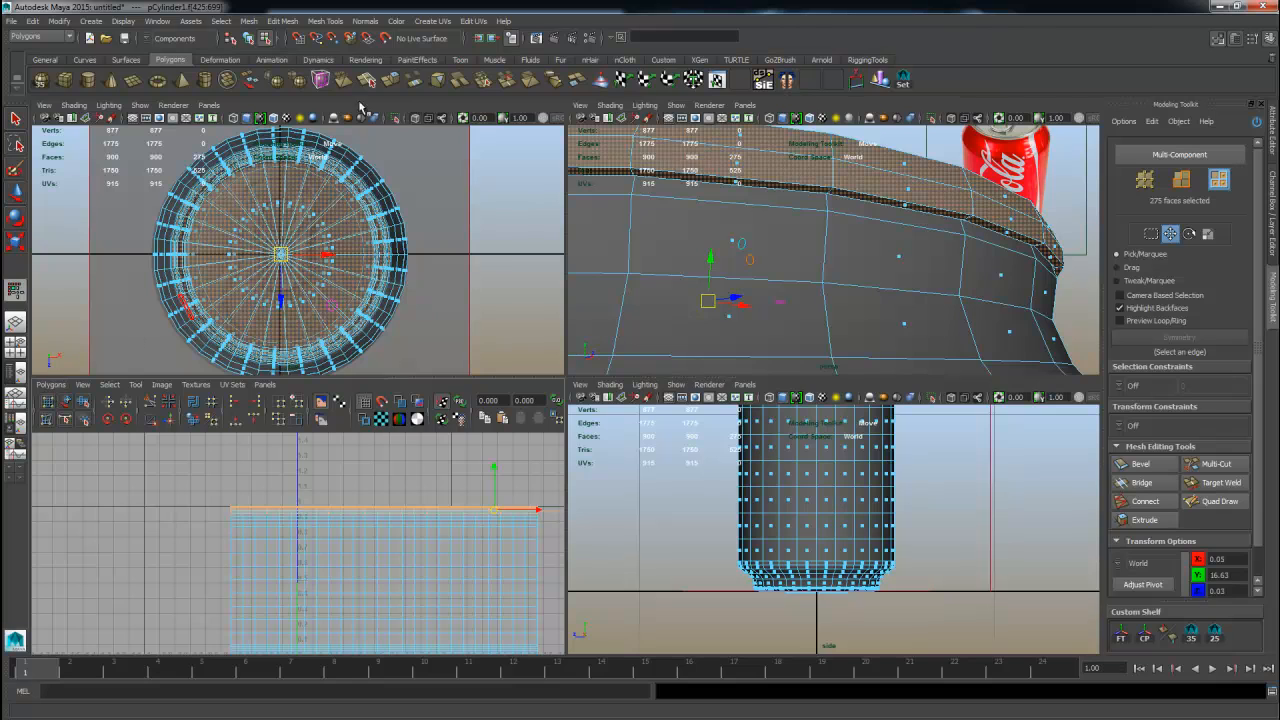
Apply a Planar Mapping projection from the Y axis to the selected top faces.
left_click(378, 22)
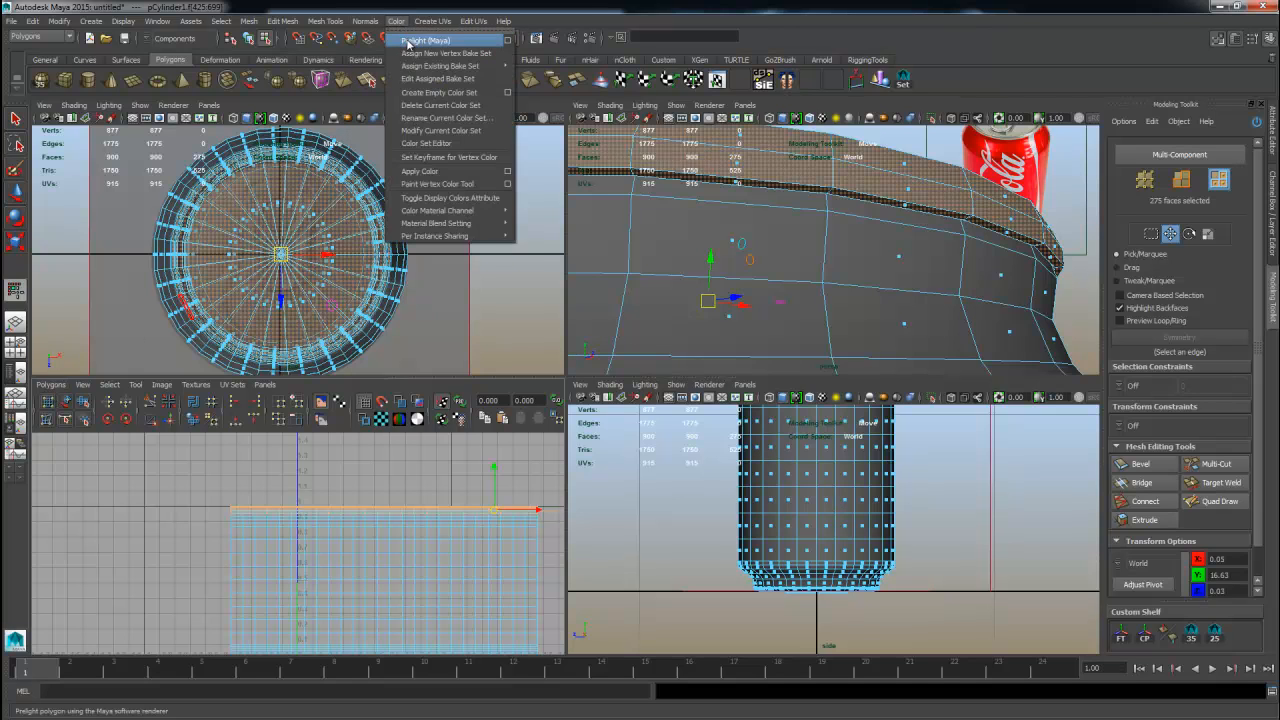
left_click(551, 40)
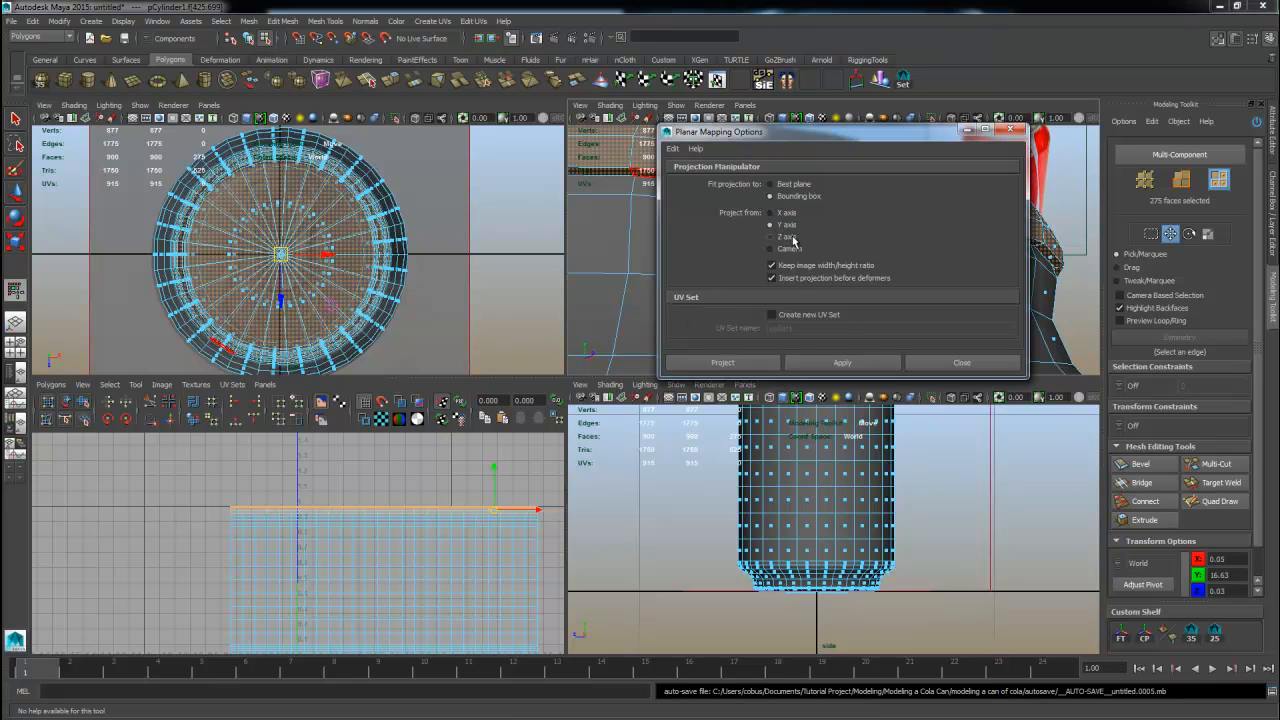
left_click_drag(740, 131, 165, 260)
left_click_drag(780, 290, 797, 177, "alt")
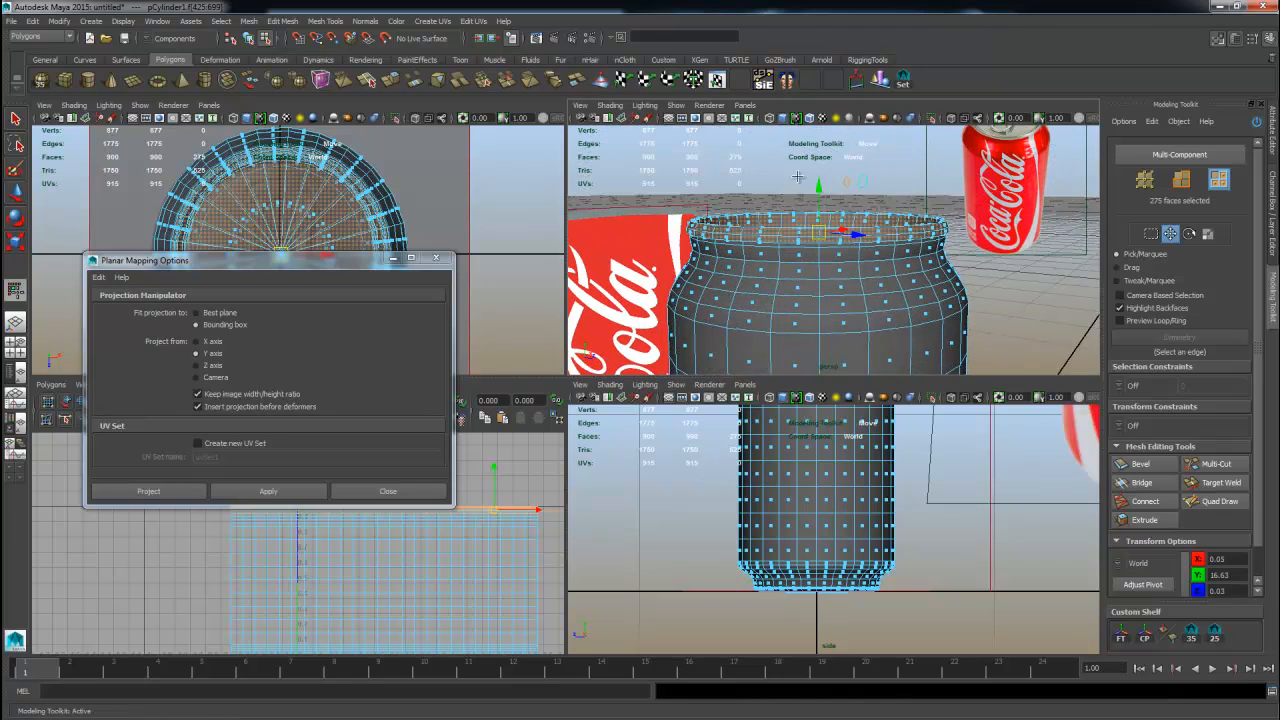
left_click(265, 492)
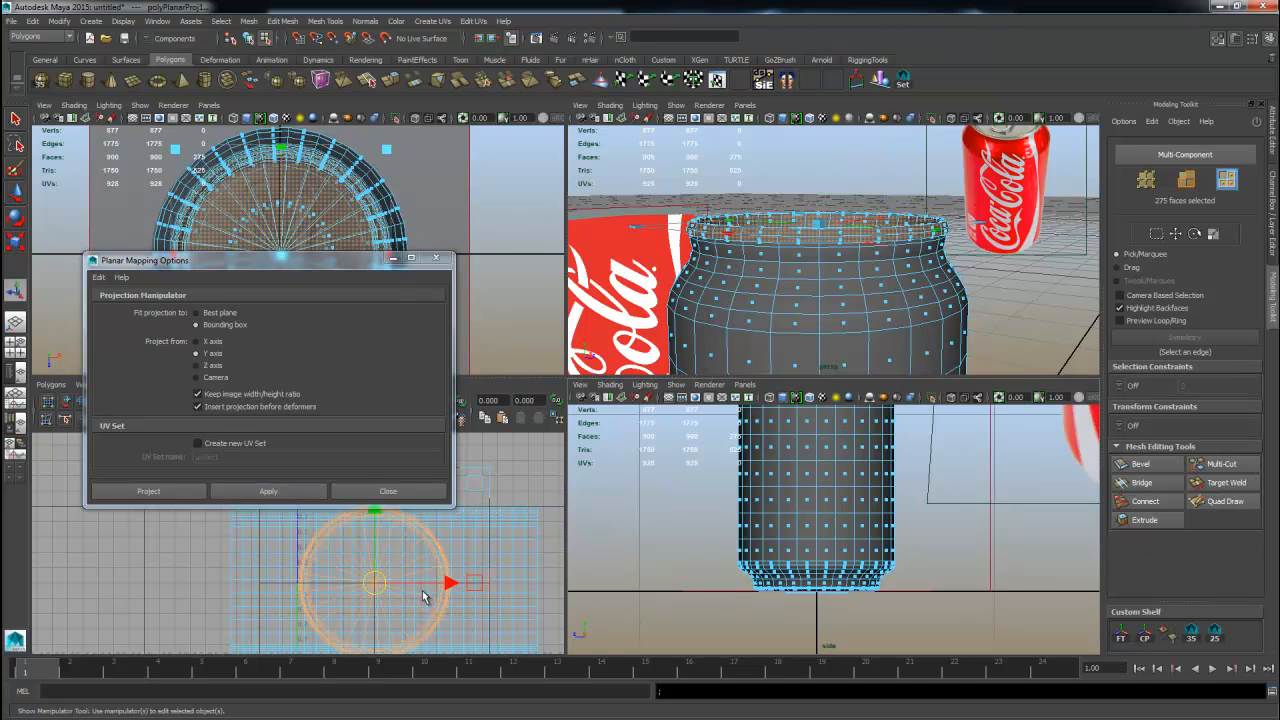
left_click(388, 491)
Move the planar-projected top UVs beside the body UV shell.
scroll(360, 568, "down", 4)
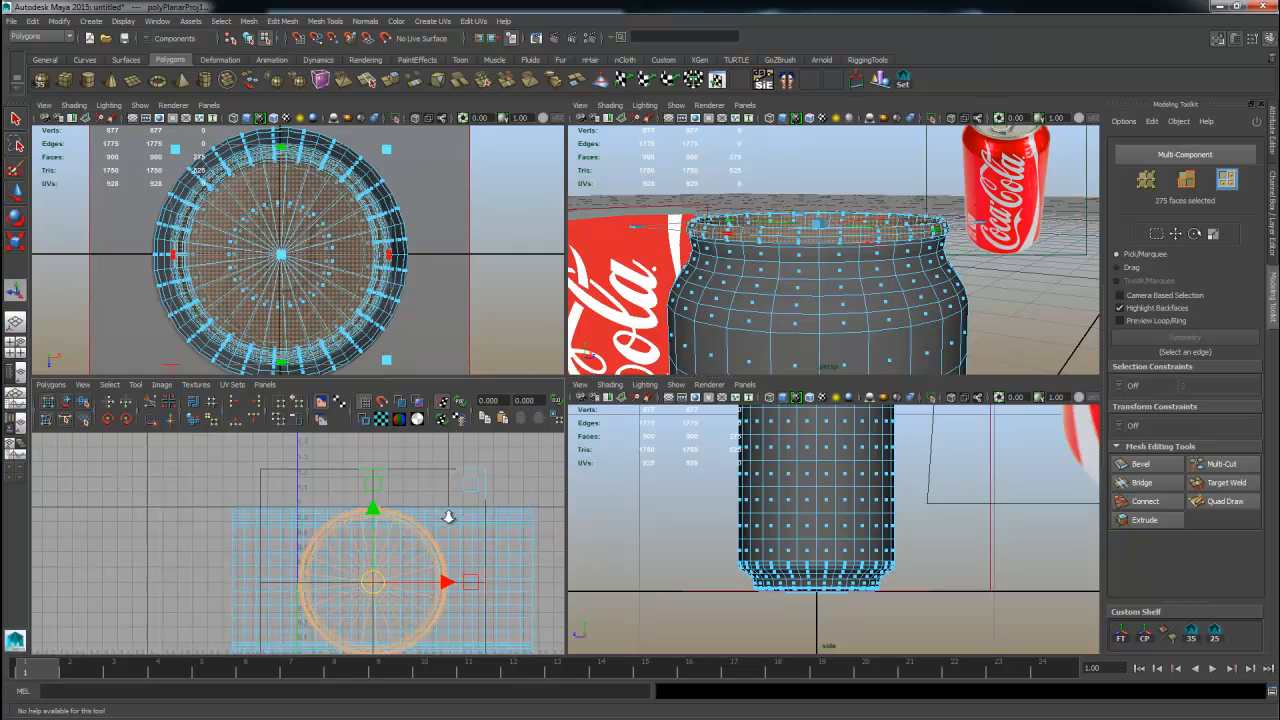
left_click_drag(344, 567, 533, 568)
Select a ring of faces at the can's base and grow the selection.
left_click_drag(868, 352, 877, 320, "alt")
middle_click_drag(877, 320, 800, 135, "alt")
left_click_drag(752, 320, 726, 306, "alt")
right_click_drag(726, 306, 863, 320, "alt")
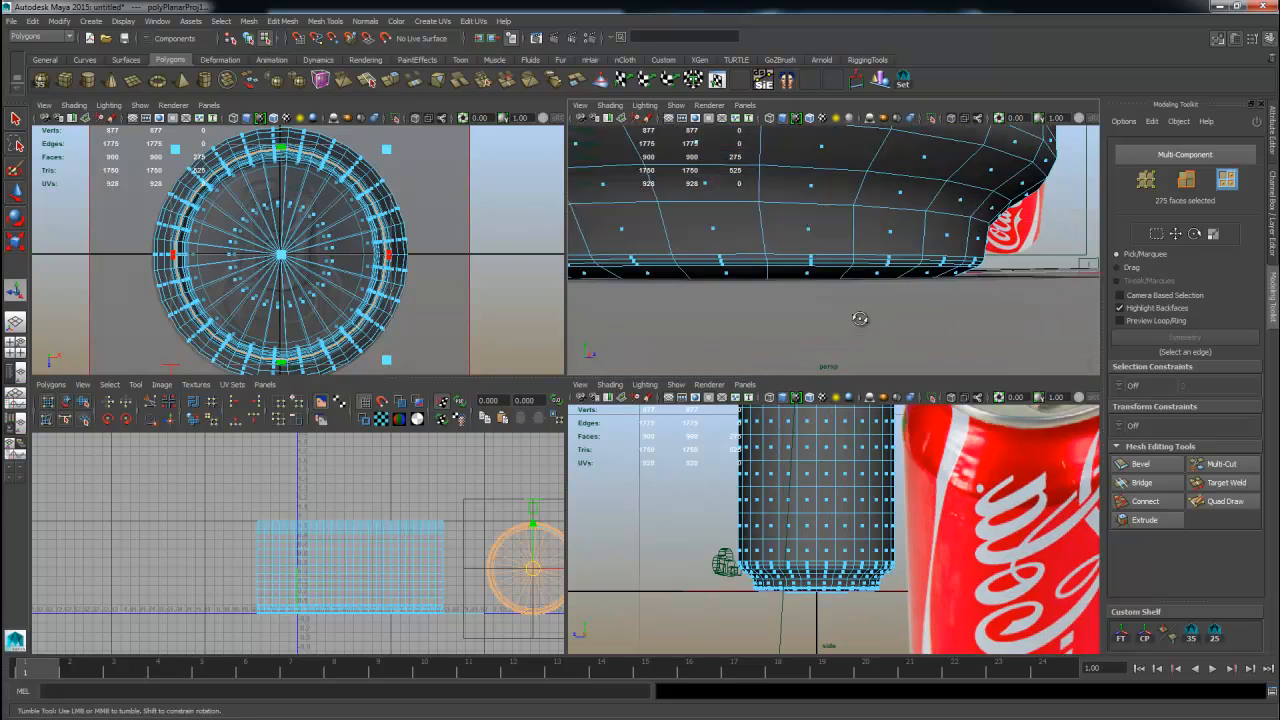
left_click_drag(863, 320, 790, 235, "alt")
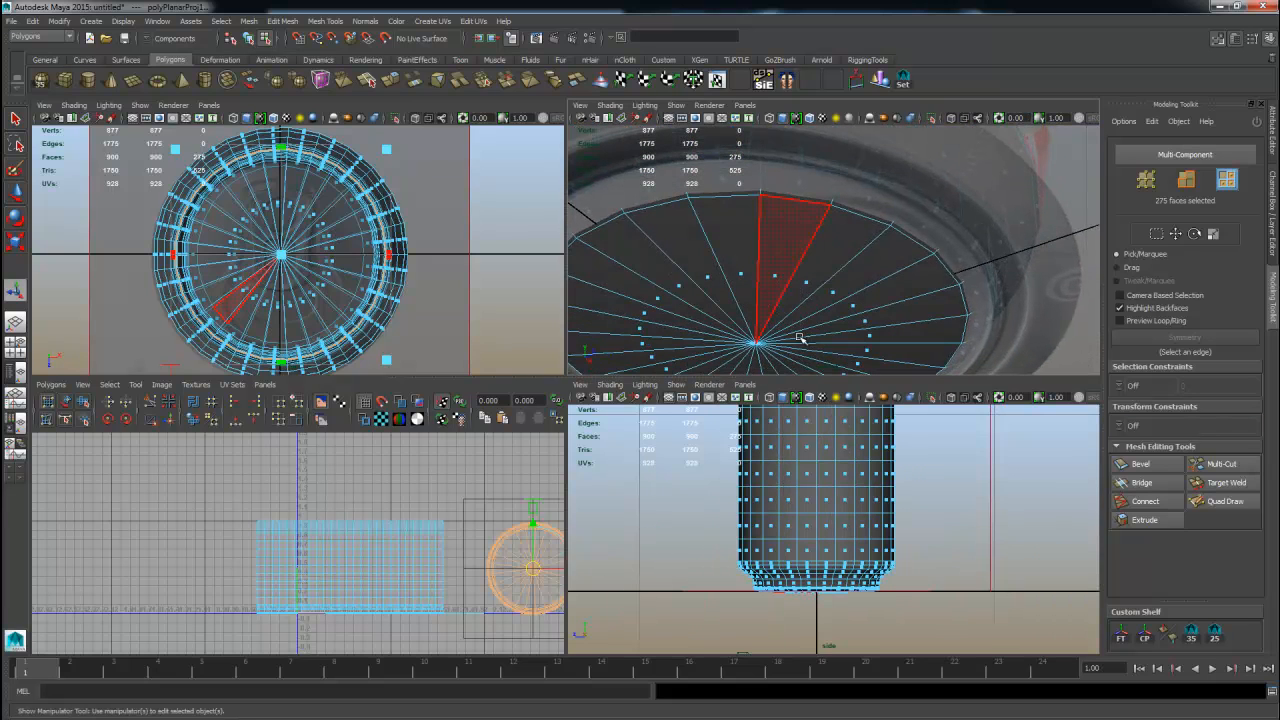
left_click(814, 298)
left_click(808, 281)
key("w")
mouse_move(812, 283)
left_mouse_down("shift")
mouse_move(831, 289)
mouse_move(727, 338)
mouse_move(786, 278)
mouse_move(793, 243)
left_mouse_up("shift")
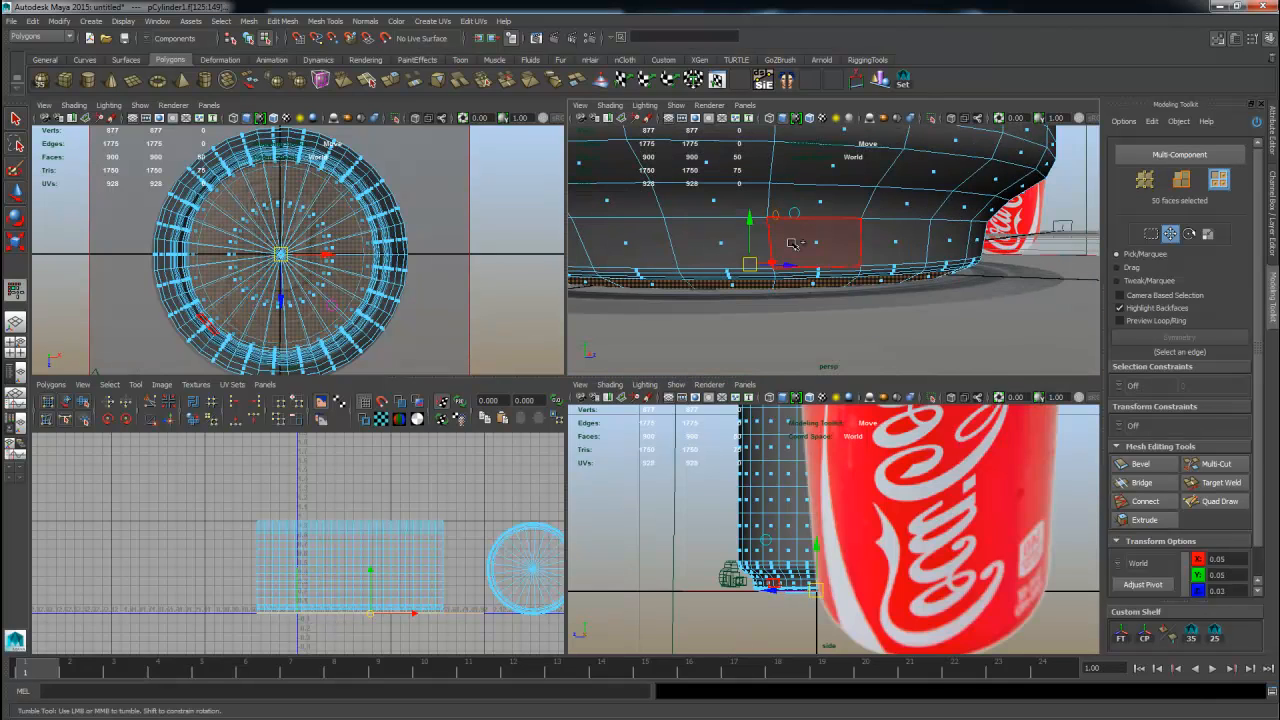
double_click(792, 243, "shift")
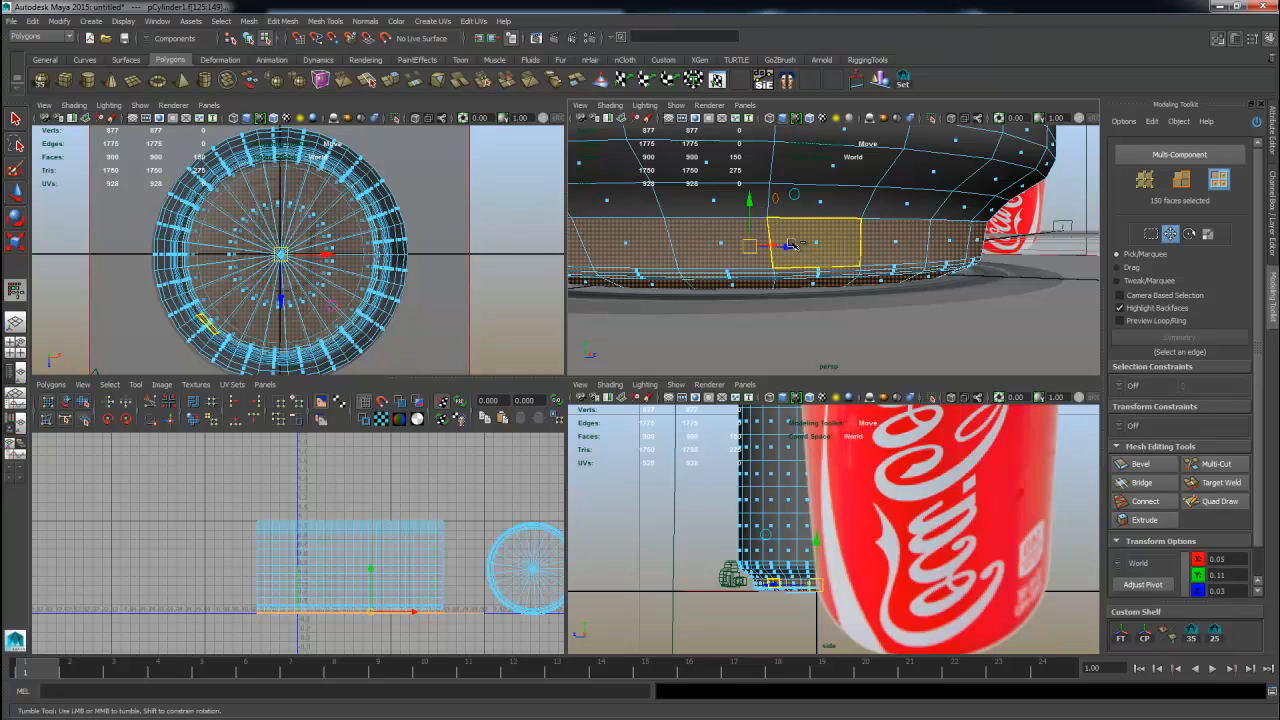
key("shift+period")
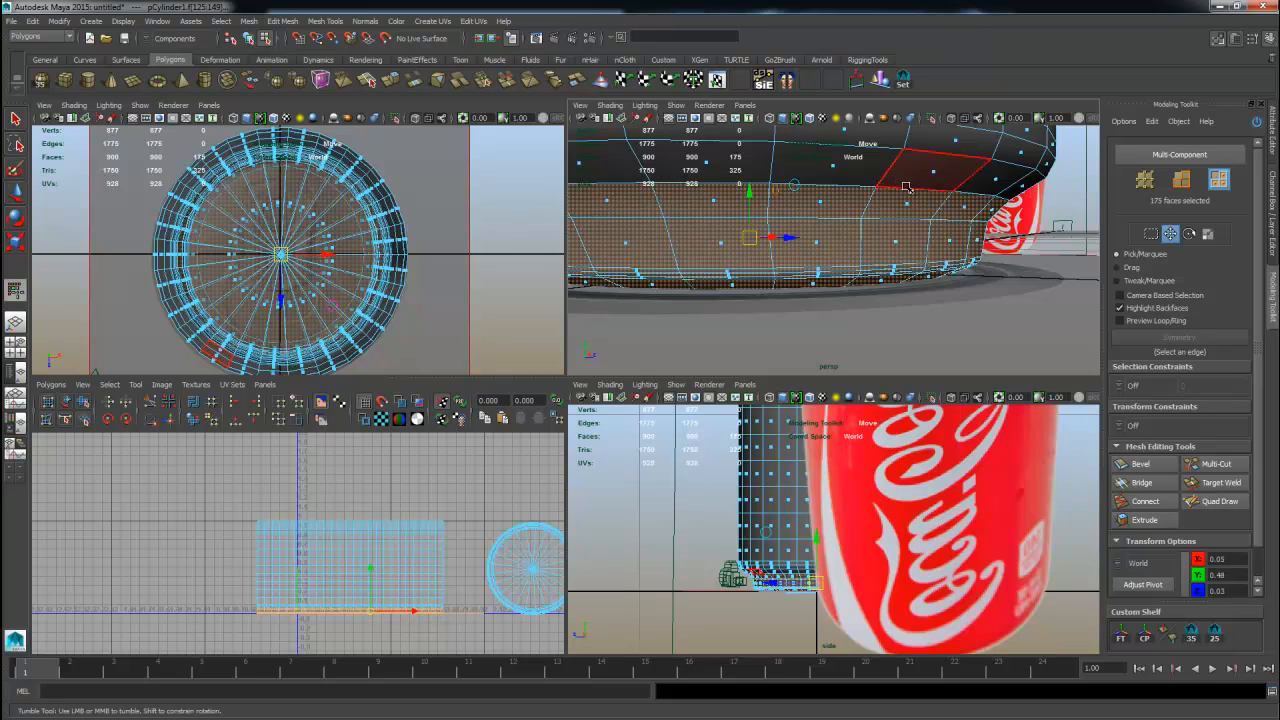
Extend the face selection over the rest of the can's base.
scroll(898, 177, "down", 8)
middle_click_drag(898, 177, 915, 275, "alt")
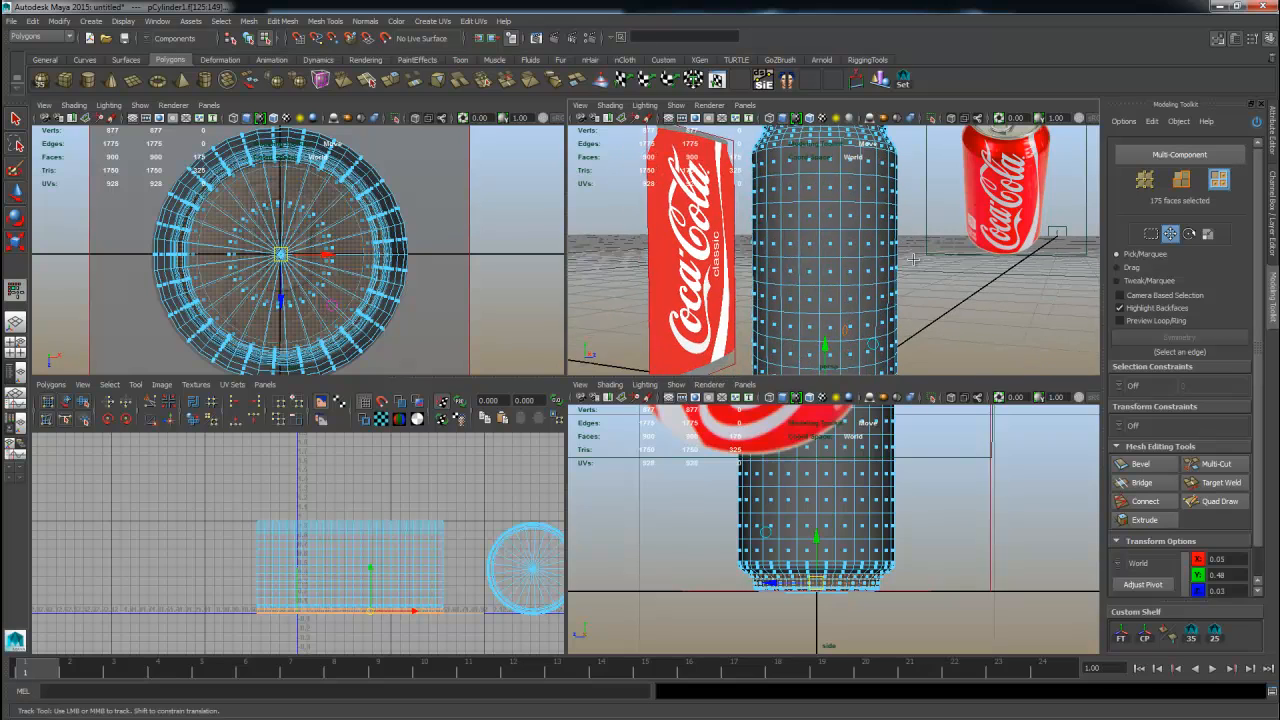
left_click_drag(915, 275, 926, 288, "alt")
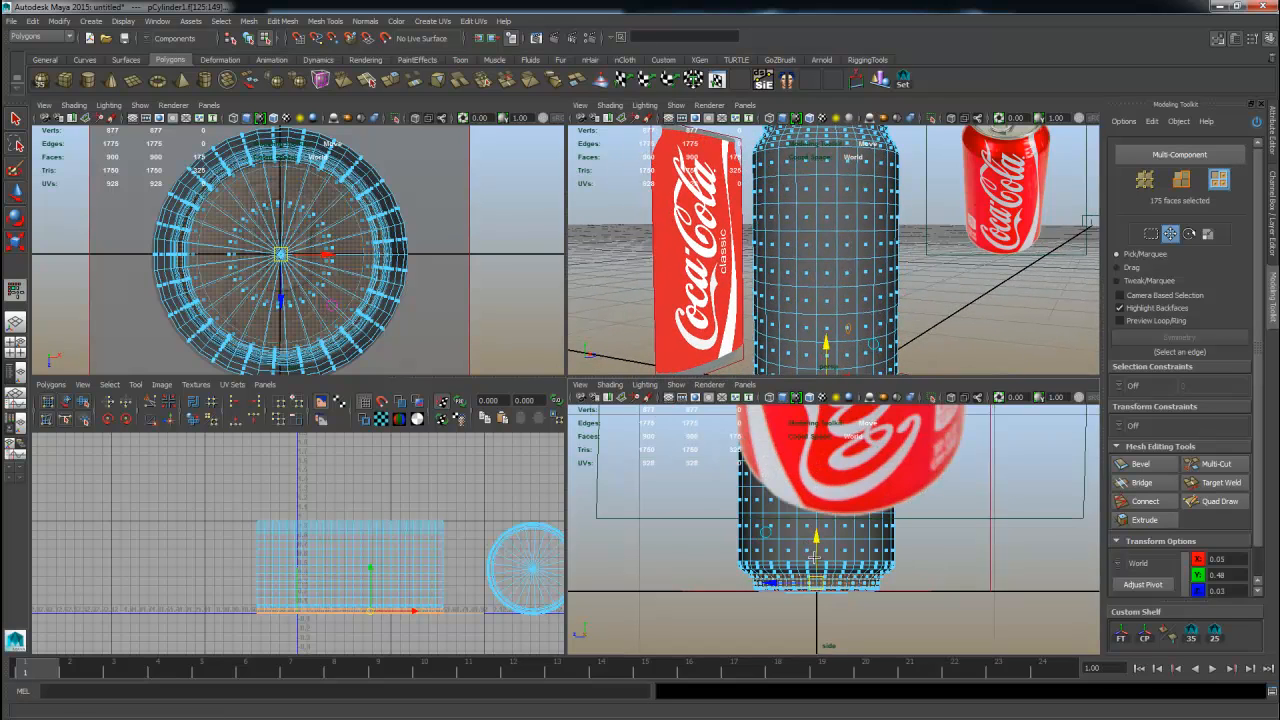
middle_click_drag(809, 536, 811, 494, "alt")
right_click_drag(811, 494, 972, 546, "alt")
middle_click_drag(964, 540, 952, 583, "alt")
right_click_drag(970, 569, 850, 350, "alt")
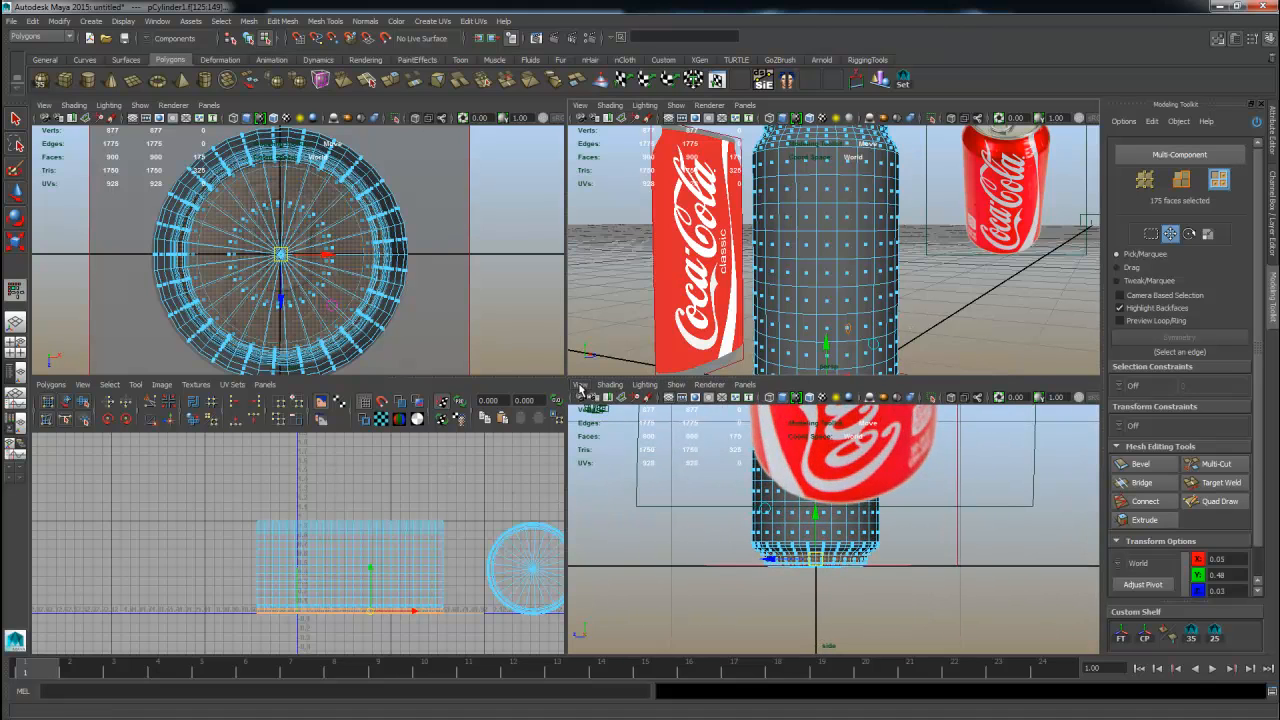
right_click_drag(778, 314, 868, 270, "alt")
middle_click_drag(868, 270, 846, 150, "alt")
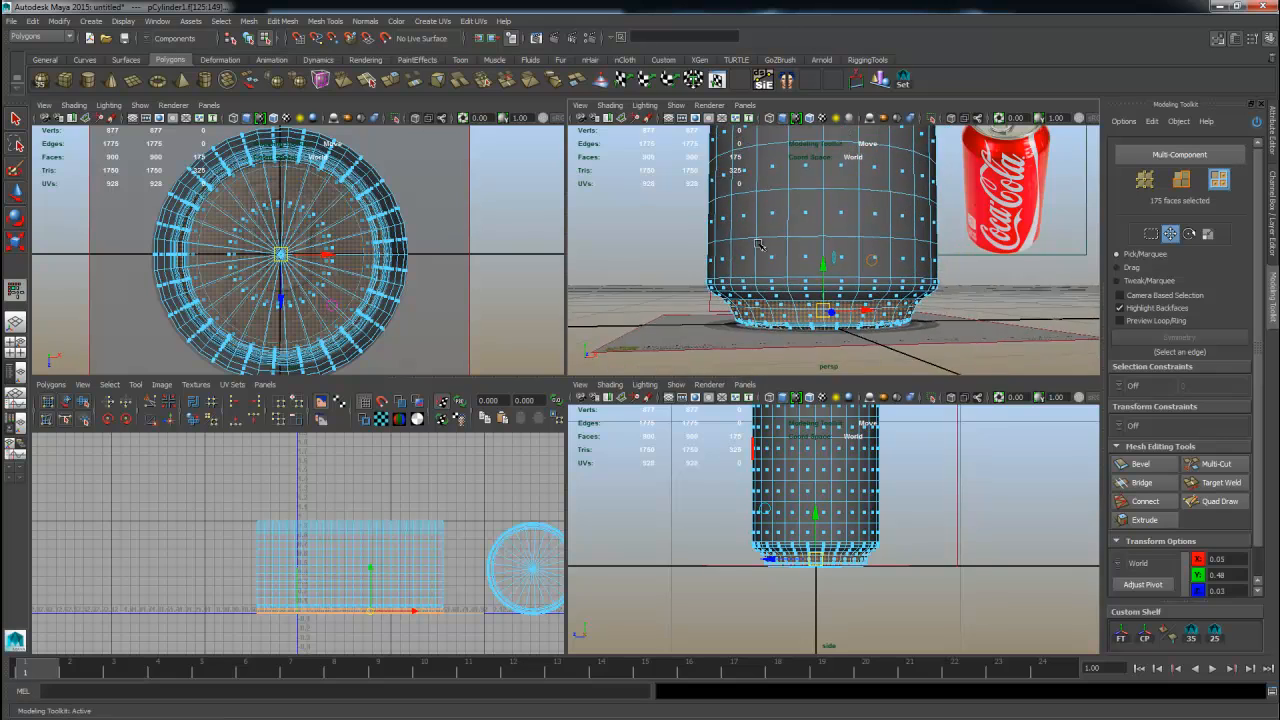
right_click_drag(800, 290, 835, 292, "alt")
middle_click_drag(835, 292, 828, 268, "alt")
double_click(826, 266, "shift")
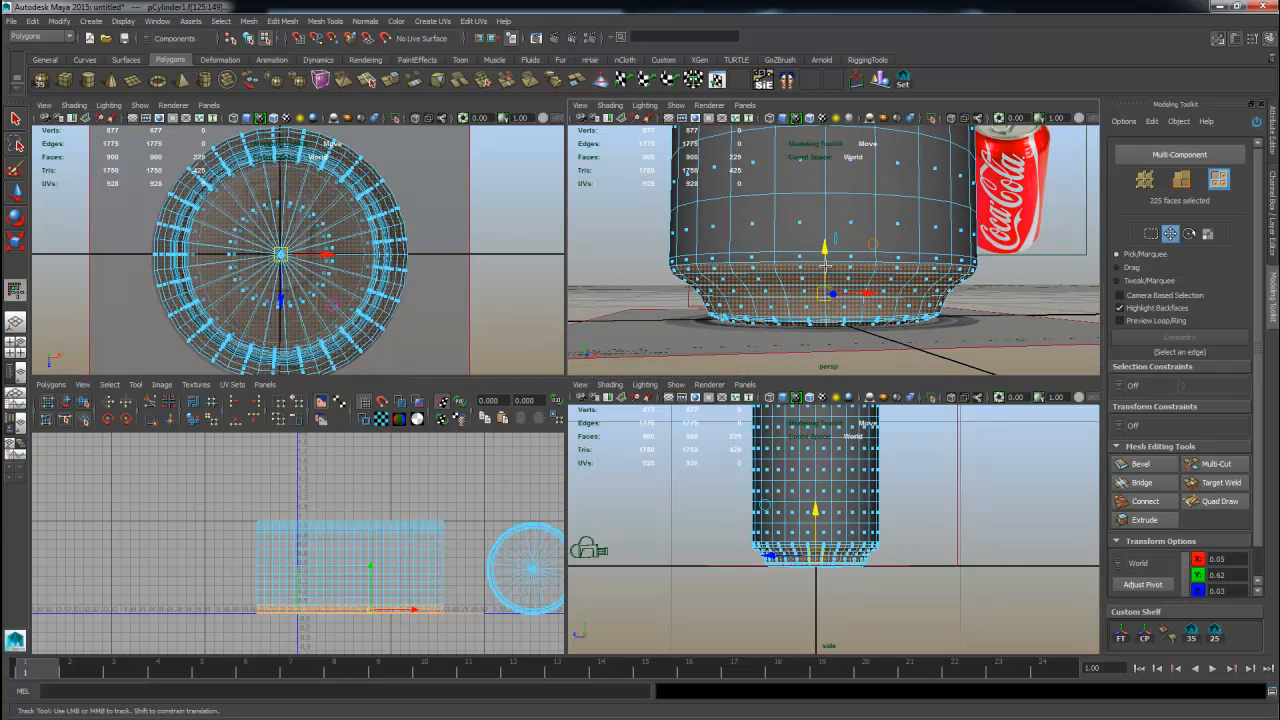
double_click(826, 266, "ctrl")
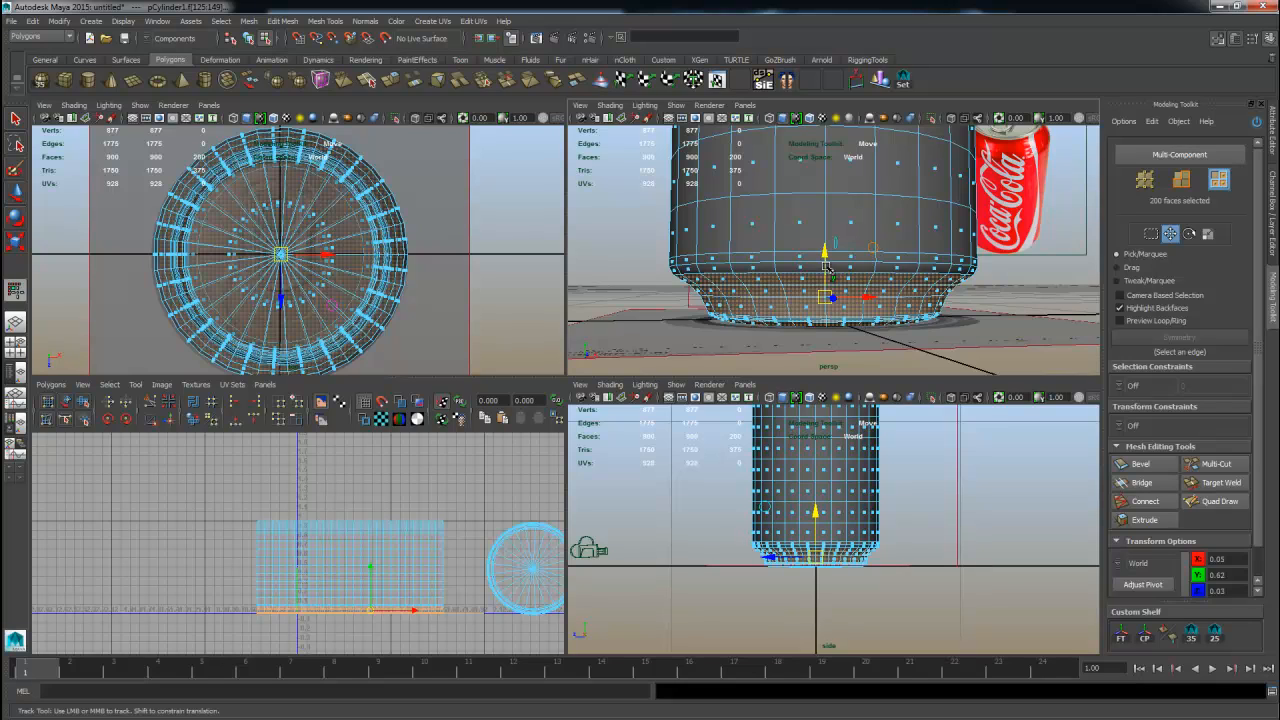
double_click(826, 266, "shift")
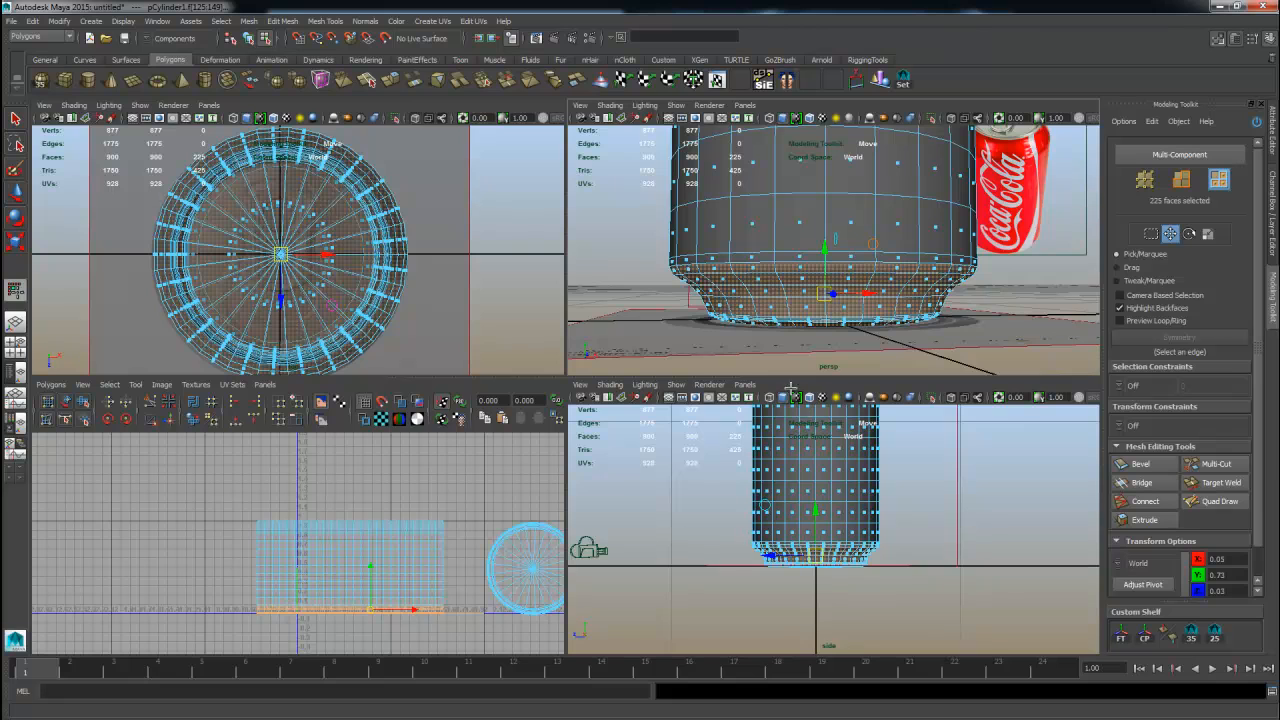
Select the edge loop just above the can's base and cut the UV edges along it.
right_click_drag(262, 523, 300, 487, "alt")
middle_click_drag(300, 487, 295, 376, "alt")
right_click_drag(295, 376, 458, 541, "alt")
right_click_drag(862, 268, 855, 261)
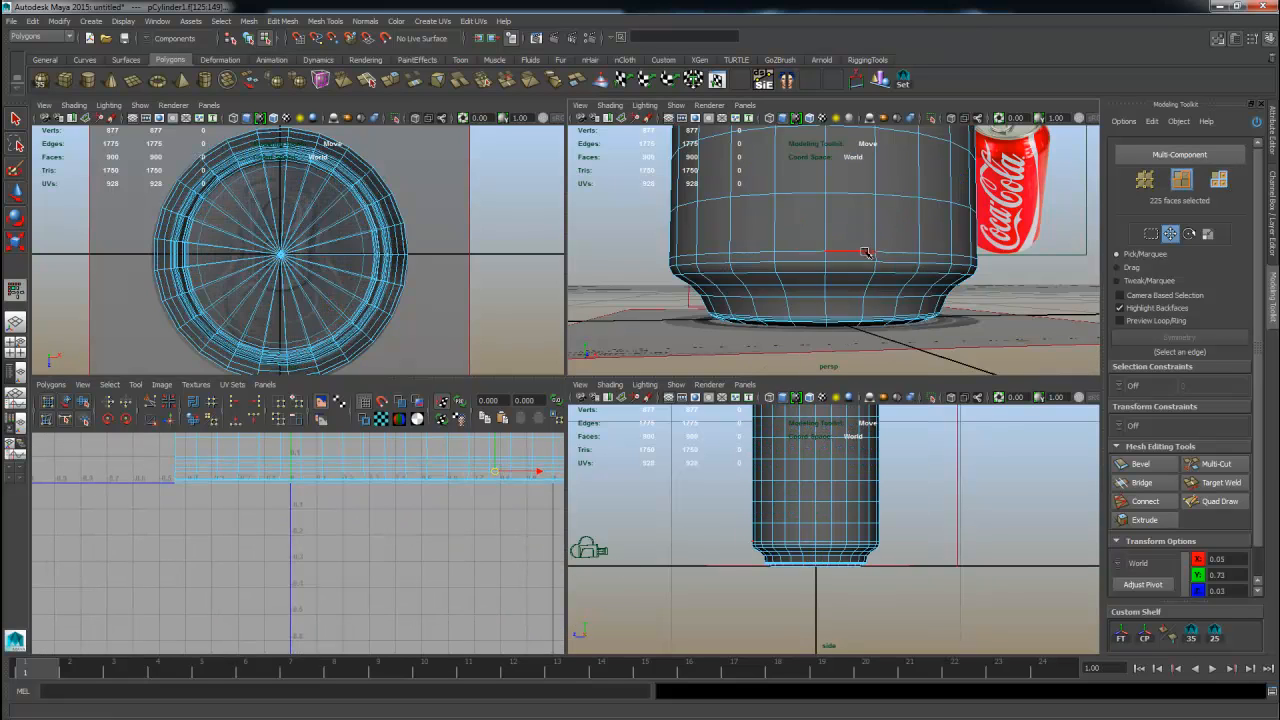
double_click(855, 261)
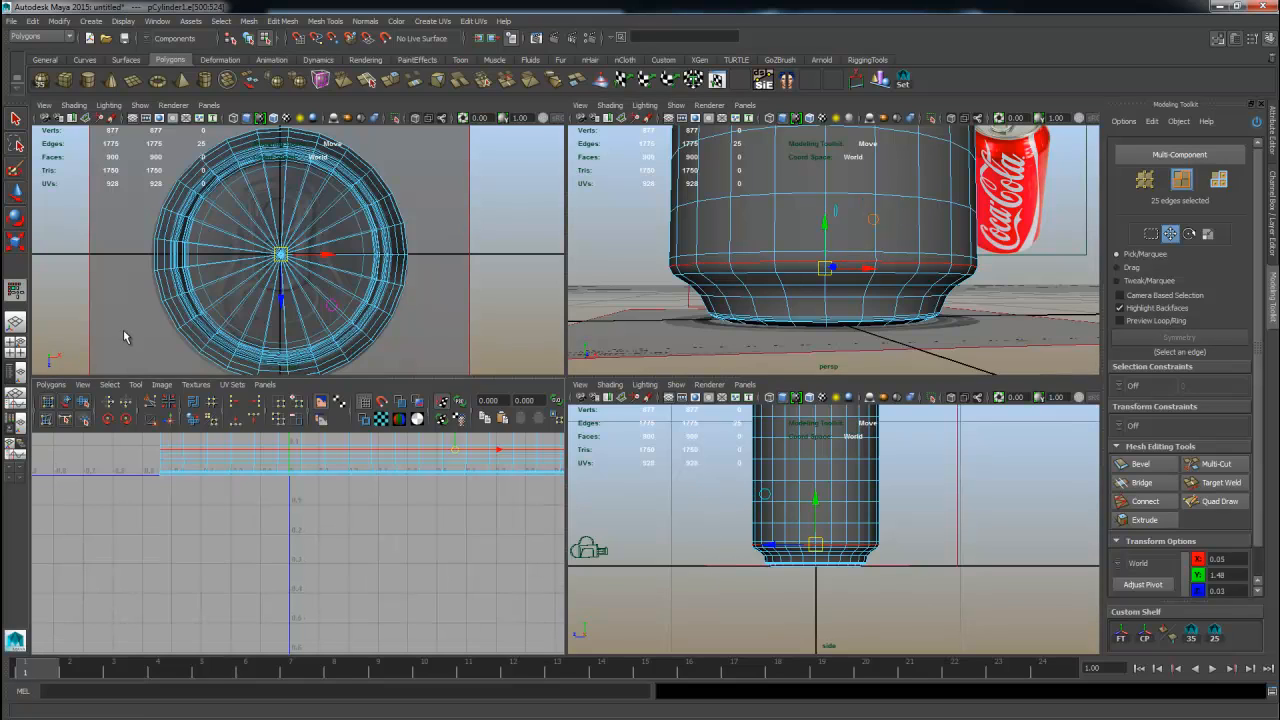
left_click(49, 386)
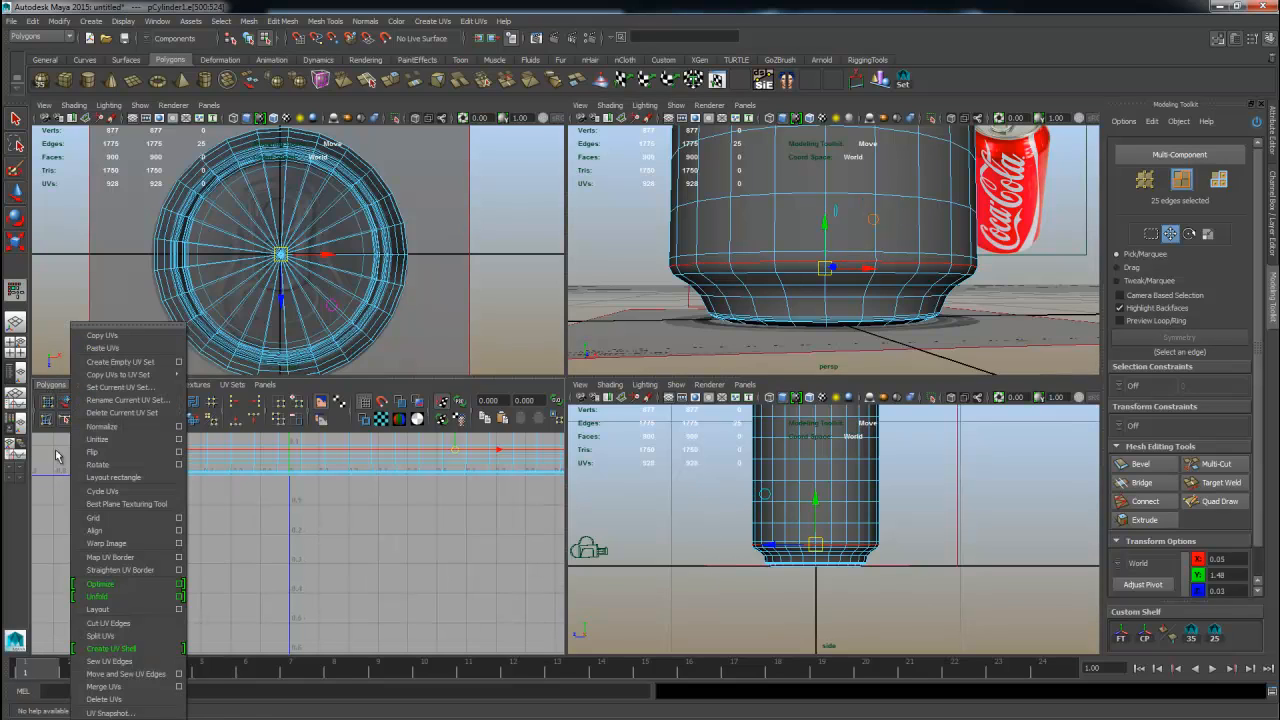
left_click(111, 624)
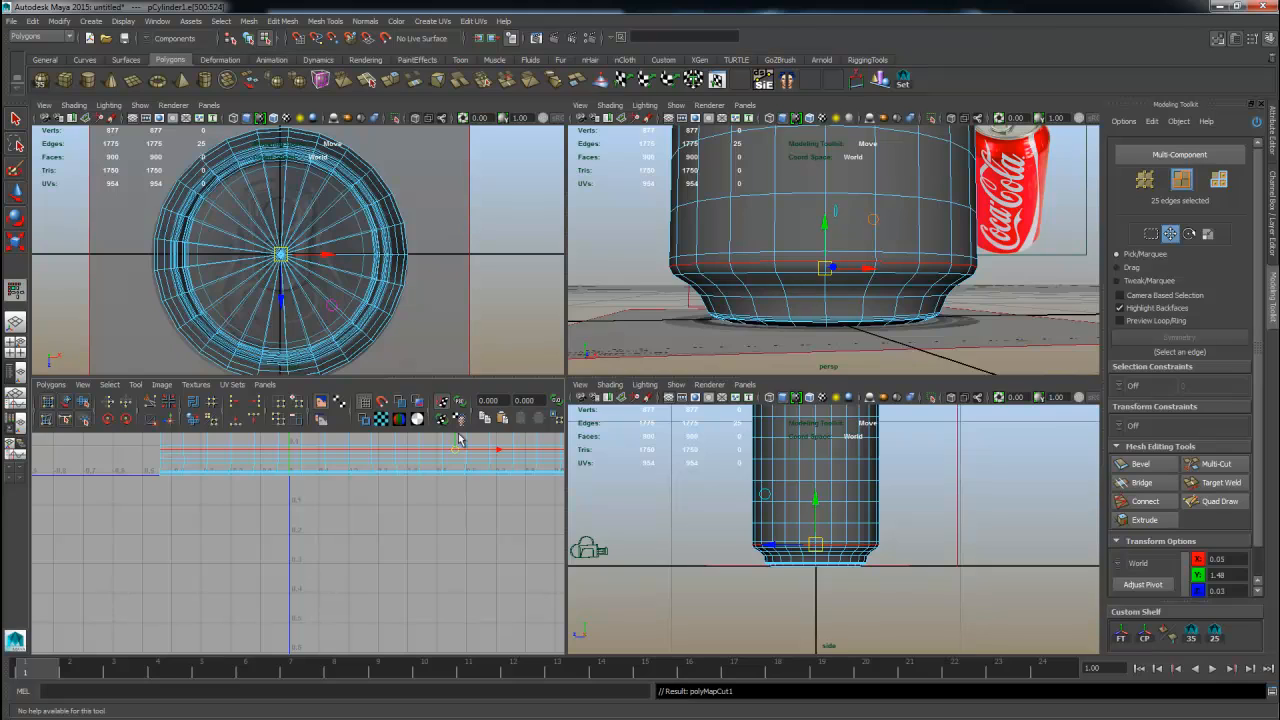
Select the base UV shell and move it away from the body shell toward the upper right.
right_click(408, 470)
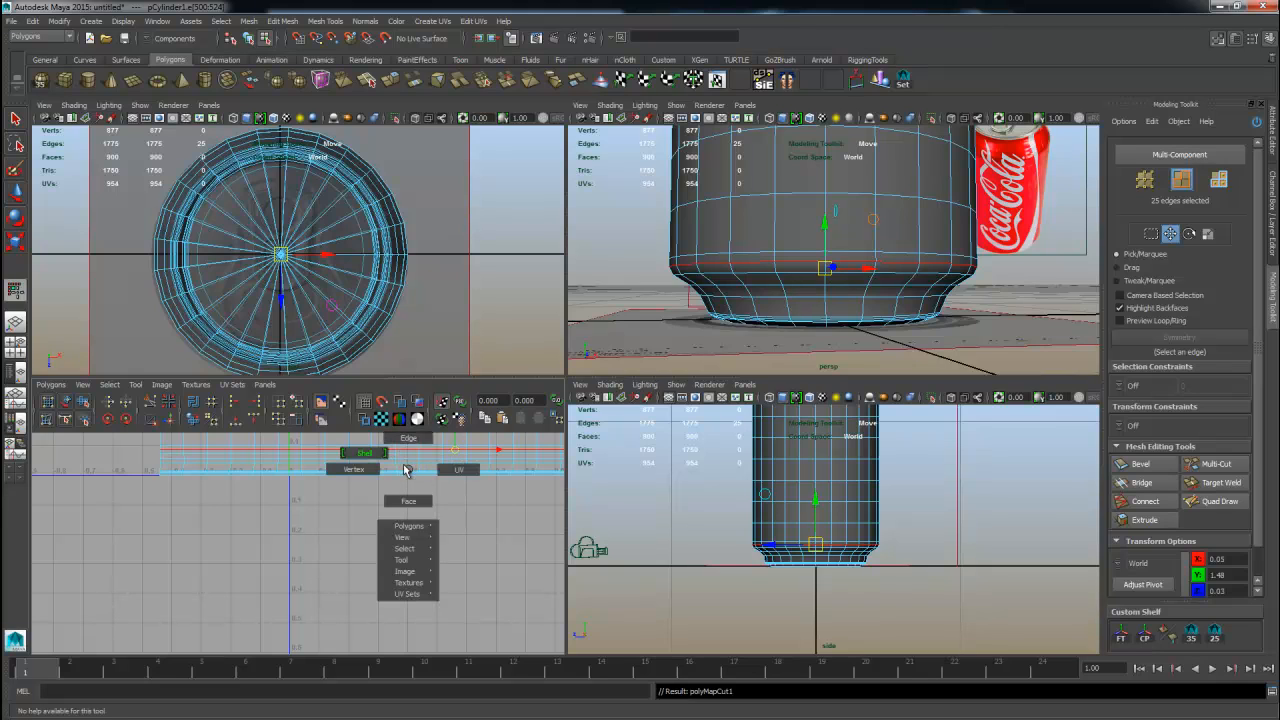
left_click(363, 420)
right_click_drag(404, 468, 445, 466)
left_click_drag(411, 464, 430, 490)
right_click_drag(431, 491, 483, 475, "ctrl")
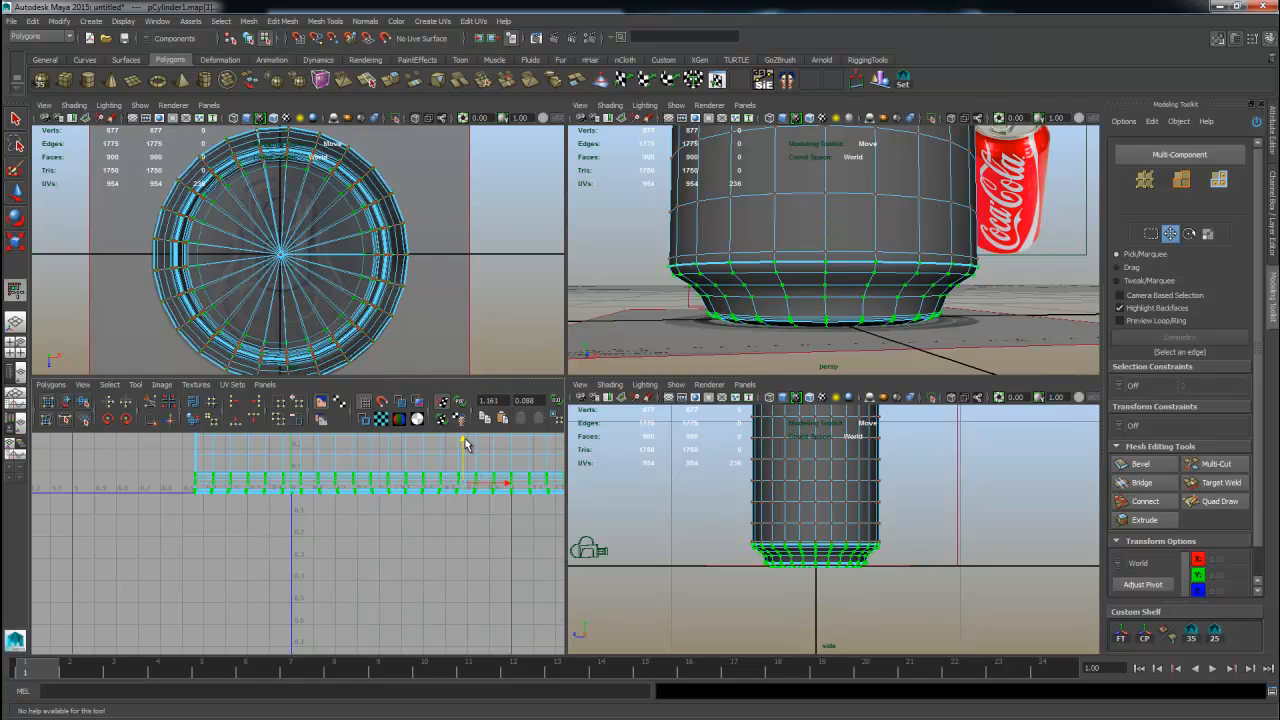
left_click_drag(464, 443, 449, 535)
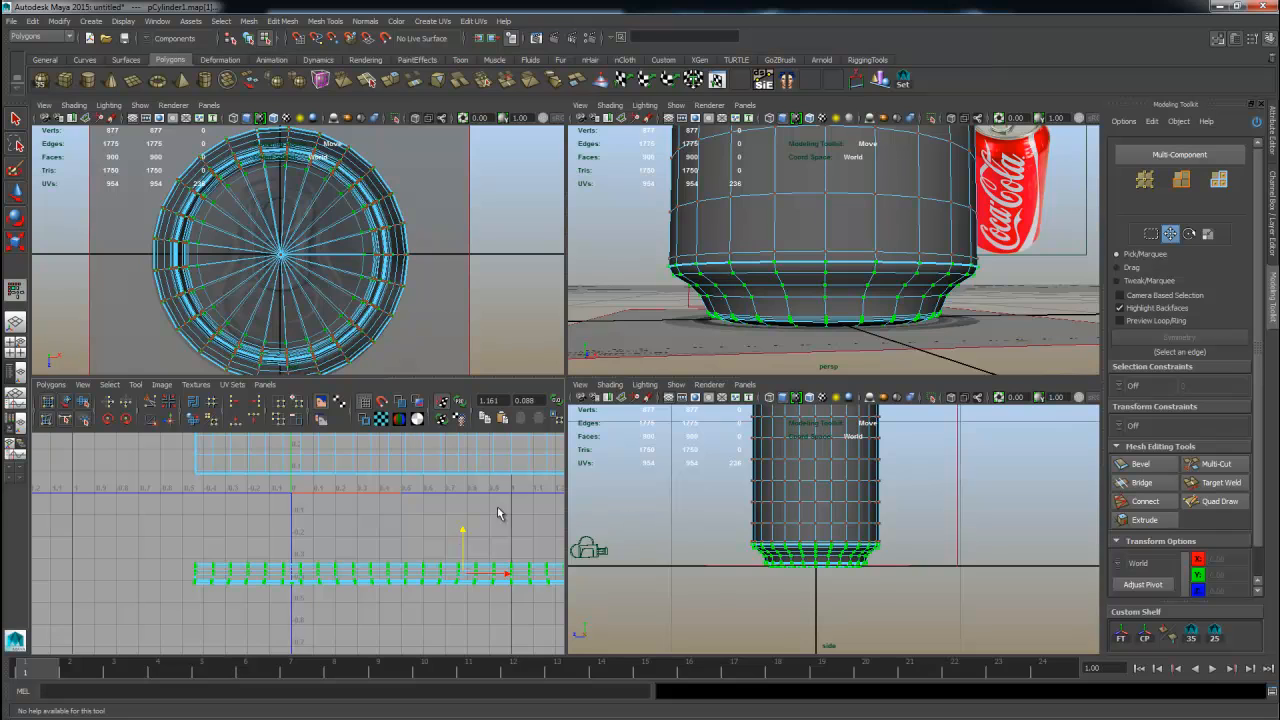
scroll(498, 513, "down", 5)
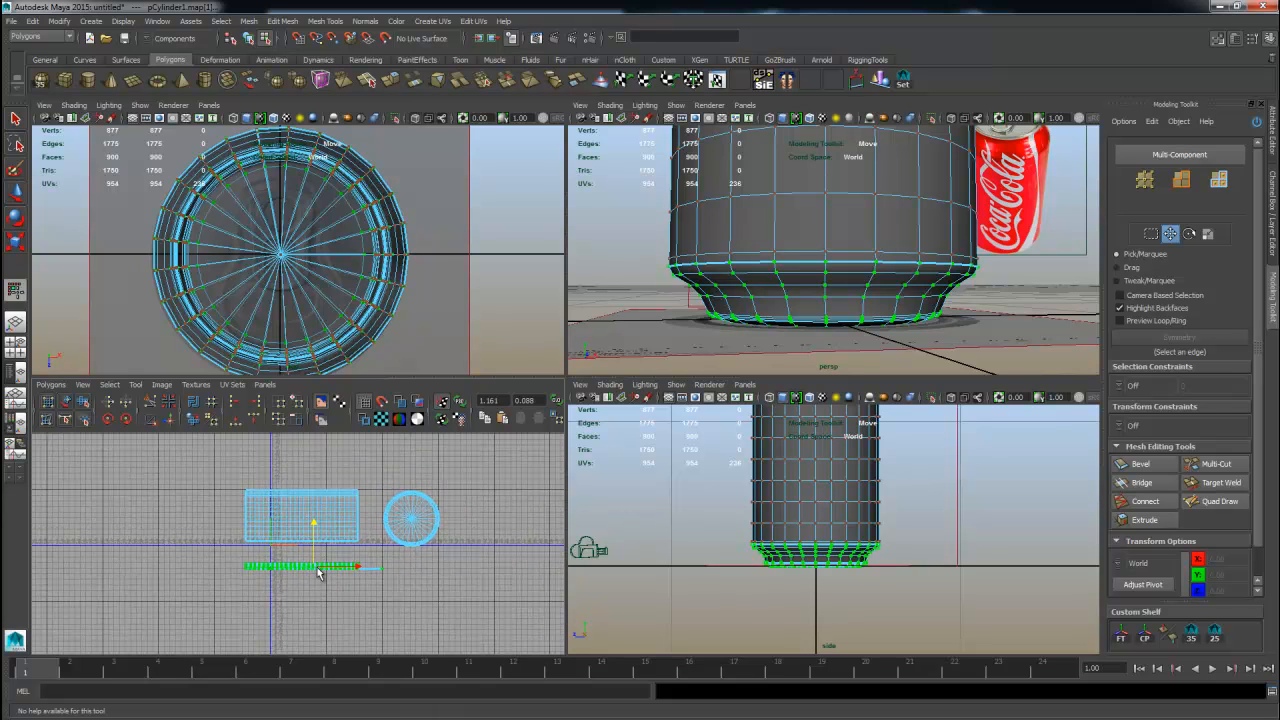
left_click_drag(338, 565, 500, 468)
scroll(300, 540, "up", 4)
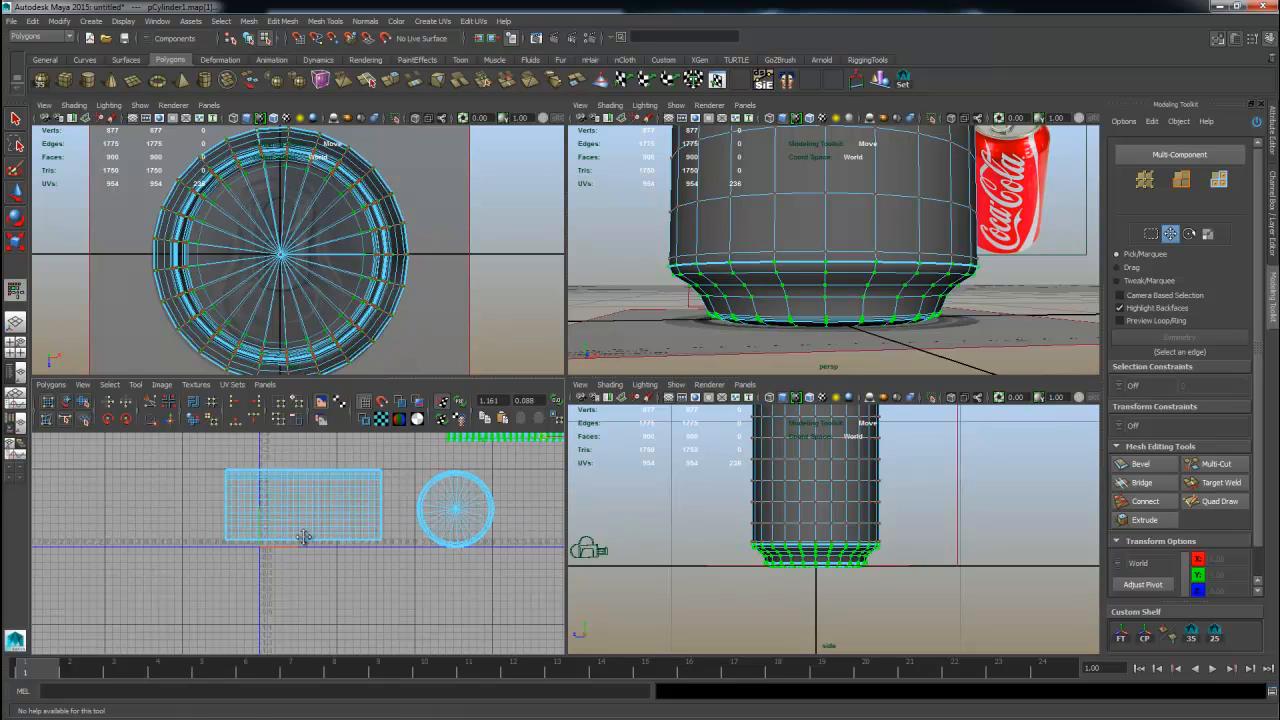
Select the body UV shell and reposition it in the UV editor.
right_click_drag(407, 530, 395, 500)
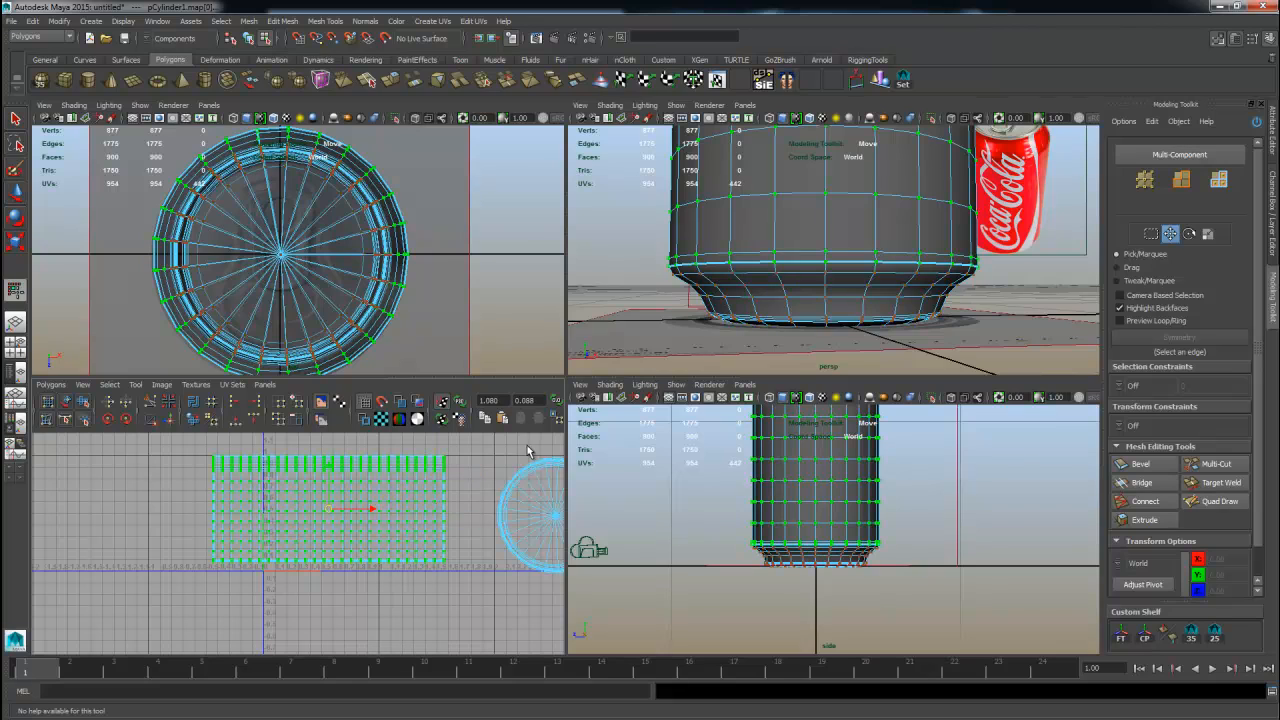
left_click_drag(875, 253, 908, 275, "alt")
right_click_drag(908, 275, 855, 243, "alt")
left_click_drag(826, 237, 793, 220, "alt")
right_click_drag(246, 521, 414, 517, "alt")
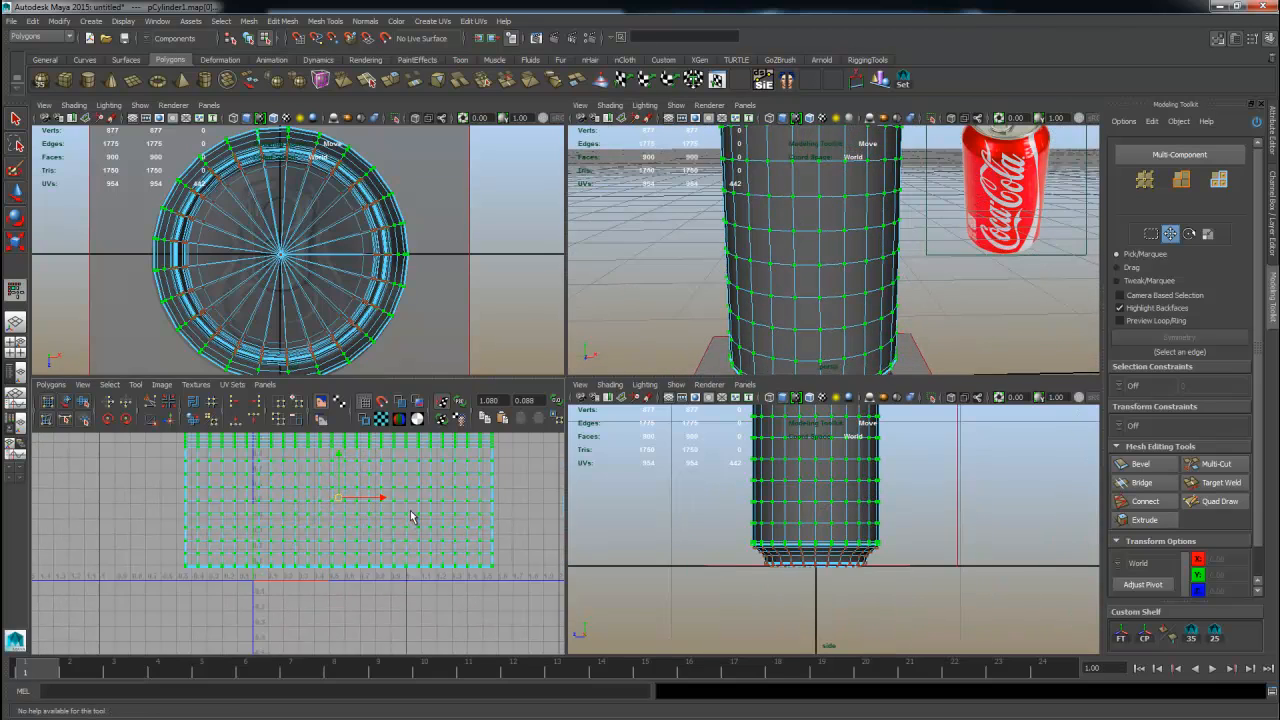
mouse_move(376, 531)
middle_mouse_down("alt")
mouse_move(349, 580)
mouse_move(363, 531)
middle_mouse_up("alt")
right_click_drag(363, 531, 360, 546, "alt")
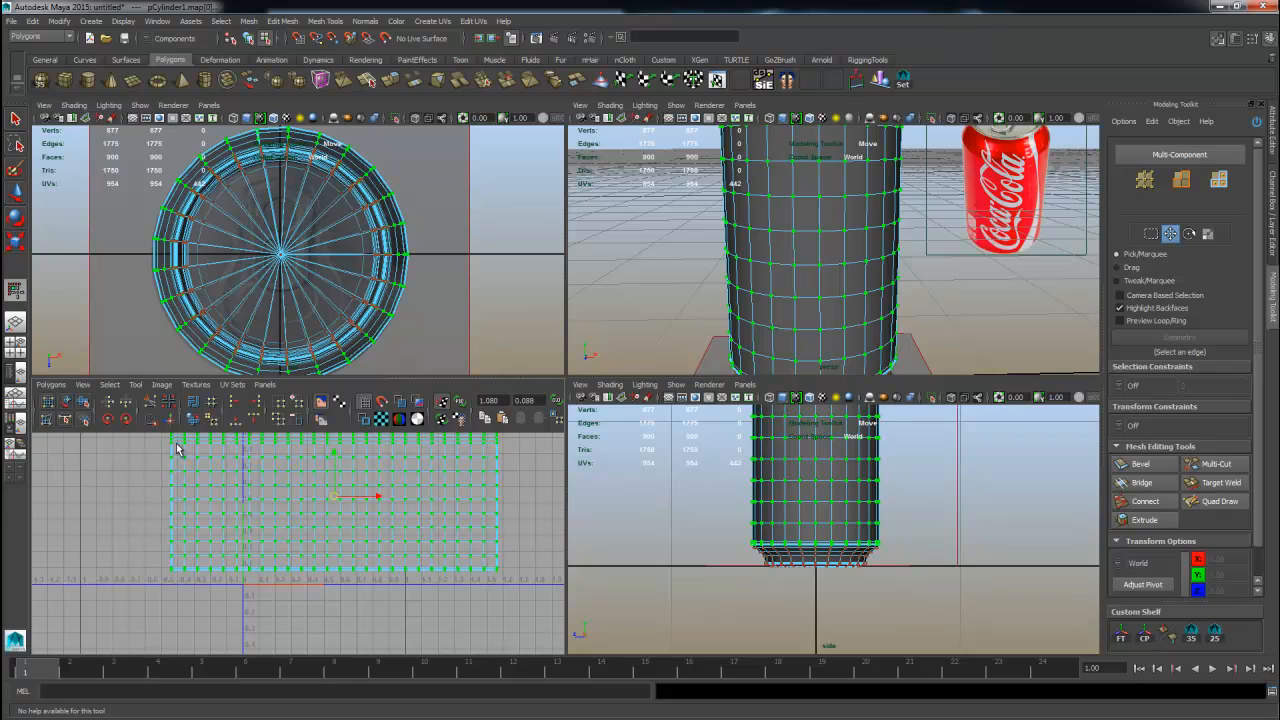
left_click(50, 385)
left_click(398, 562)
right_click_drag(398, 562, 424, 572, "alt")
middle_click_drag(424, 572, 435, 589, "alt")
key("r")
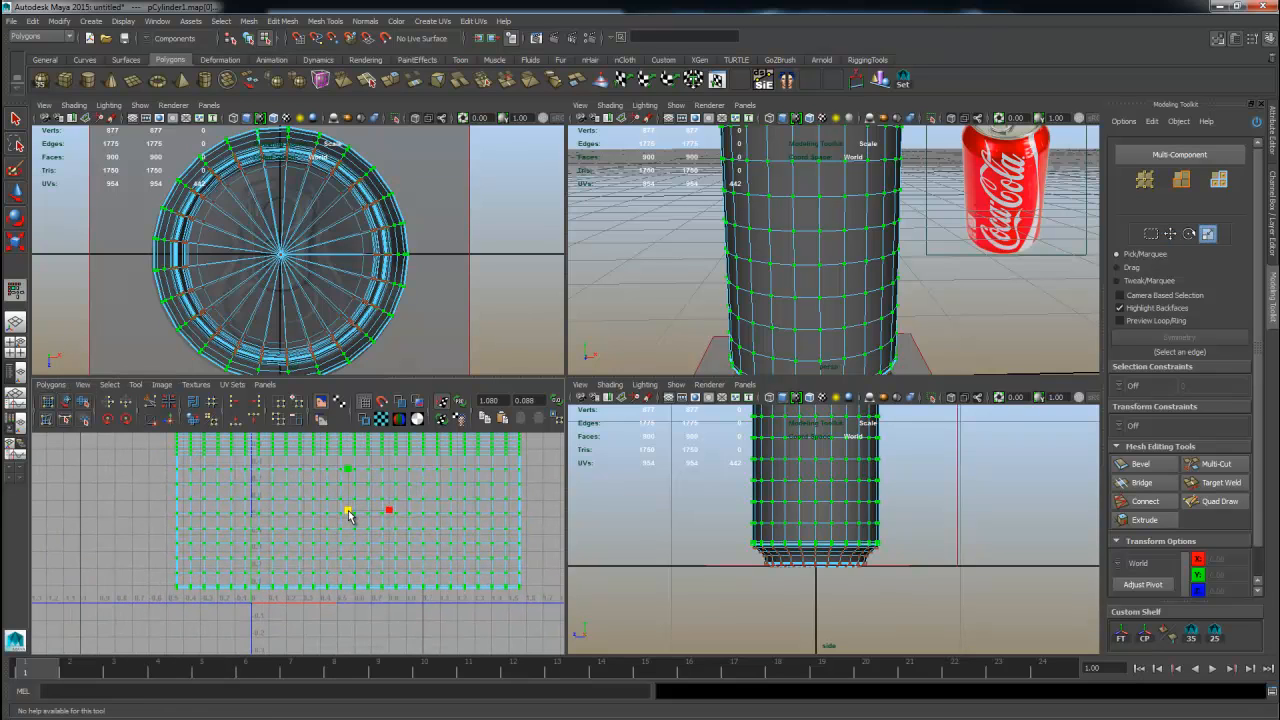
middle_click_drag(348, 511, 337, 520, "shift")
key("ctrl+z")
Scale and move the body UV shell to fit within the 0 to 1 UV range.
right_click_drag(292, 532, 591, 551, "alt")
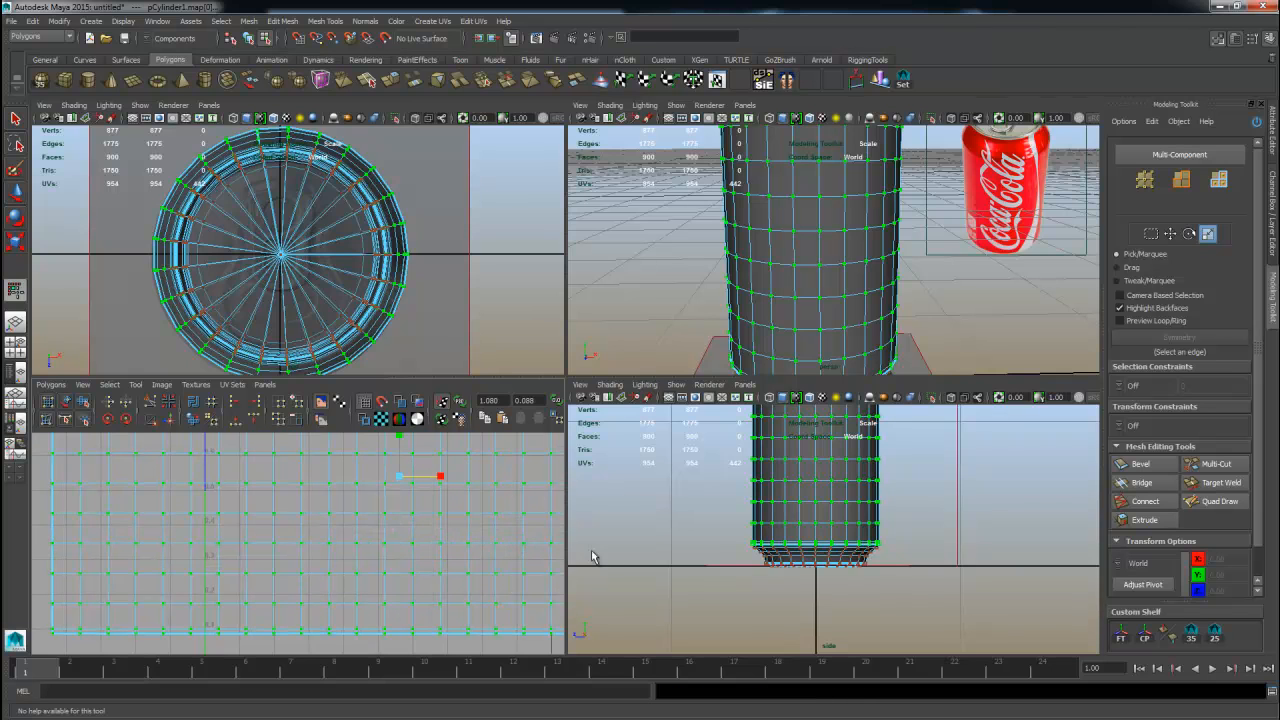
left_click_drag(398, 479, 400, 511)
middle_click_drag(470, 488, 419, 553, "alt")
right_click_drag(485, 540, 333, 537, "alt")
middle_click_drag(333, 537, 347, 470, "alt")
right_click_drag(409, 520, 350, 526, "alt")
key("w")
left_click_drag(341, 443, 340, 510)
right_click_drag(356, 560, 500, 576, "alt")
middle_click_drag(340, 582, 298, 543, "alt")
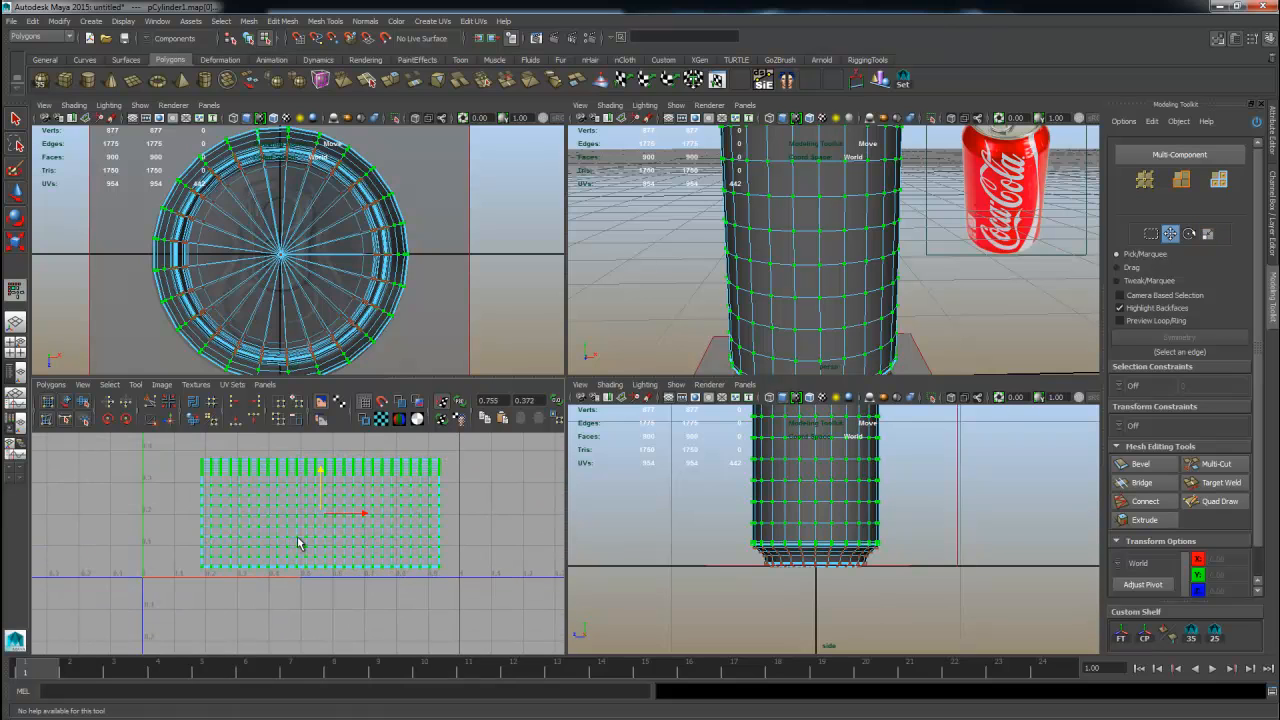
Scale the body UV shell down in the UV editor, undoing the first attempt.
key("r")
left_click_drag(320, 515, 303, 507)
key("ctrl+z")
key("r")
middle_click_drag(303, 507, 311, 537, "alt")
key("w")
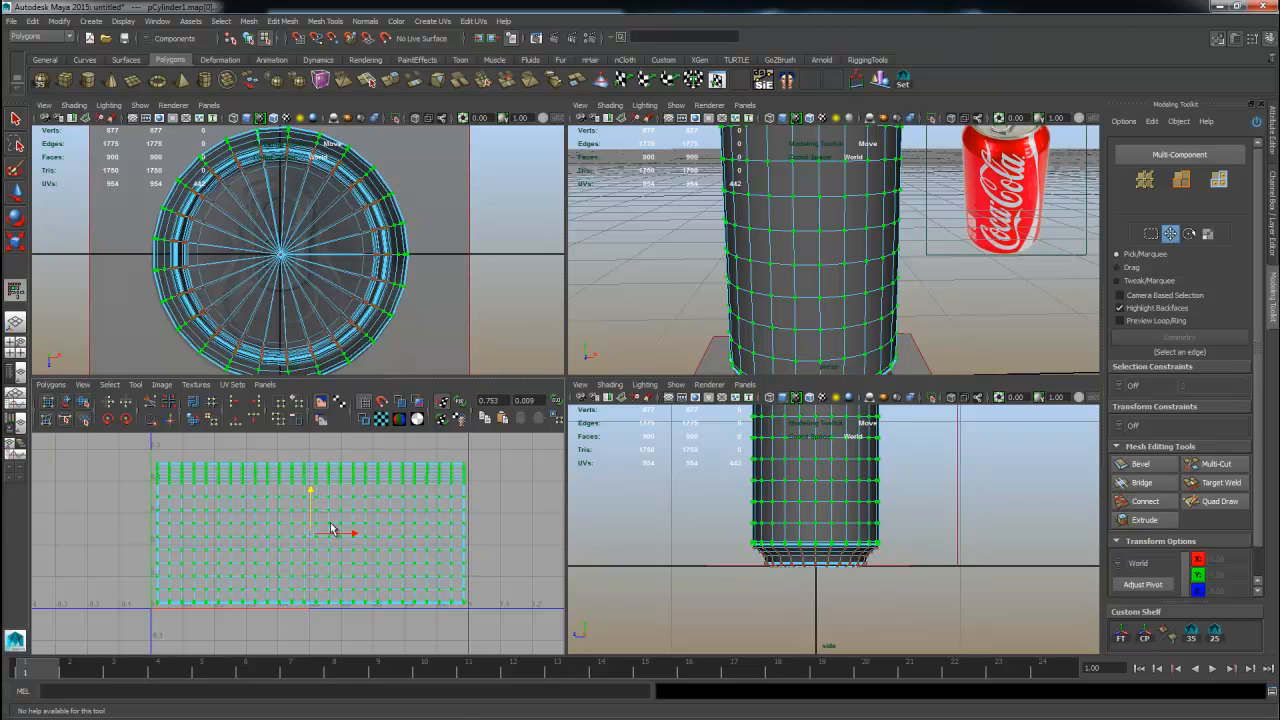
Move the body UV shell so its lower-left corner sits at the UV origin.
scroll(274, 491, "down", 4)
middle_click_drag(278, 496, 155, 546, "alt")
scroll(427, 535, "down", 2)
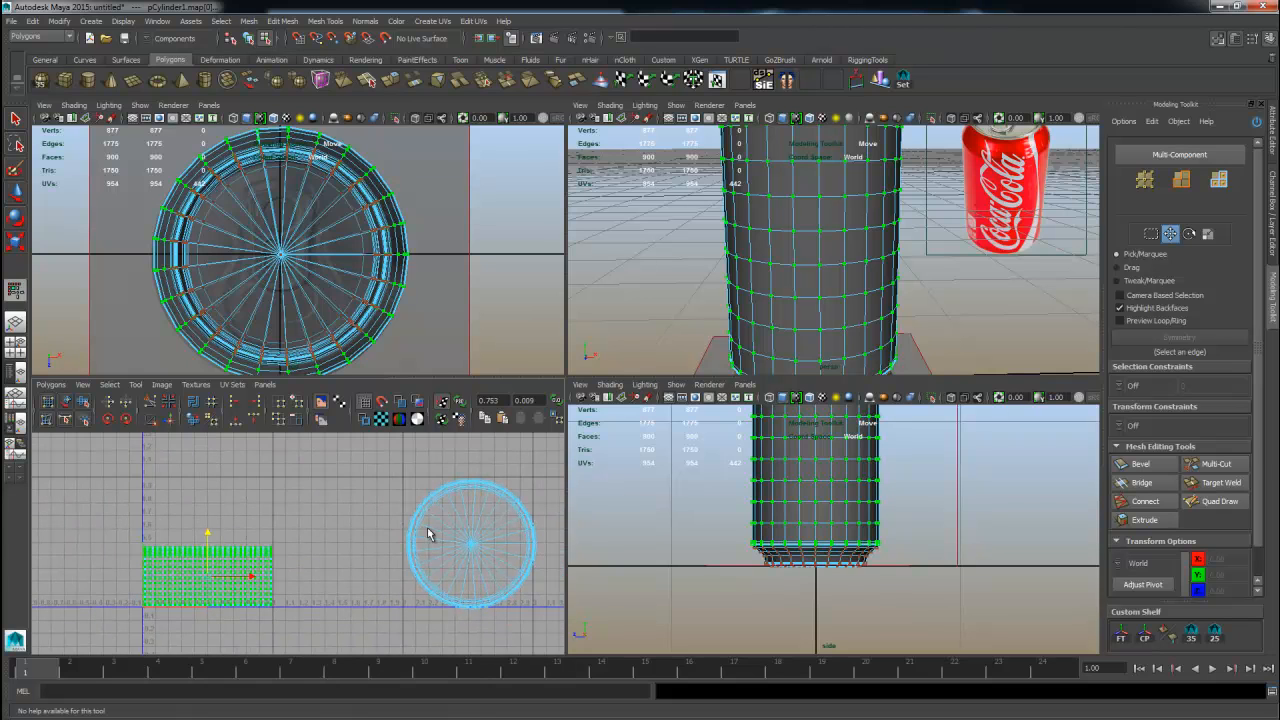
scroll(318, 508, "down", 6)
middle_click_drag(357, 503, 282, 477, "alt")
scroll(338, 563, "up", 3)
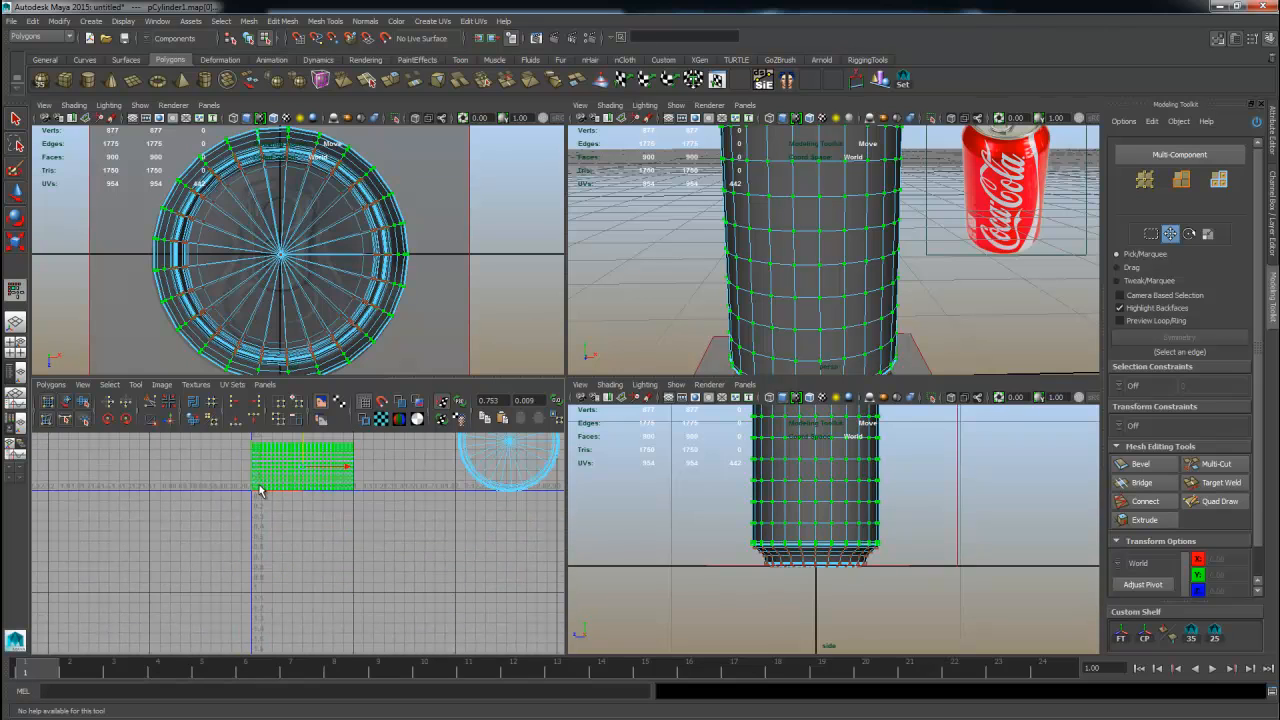
right_click_drag(254, 494, 400, 506, "alt")
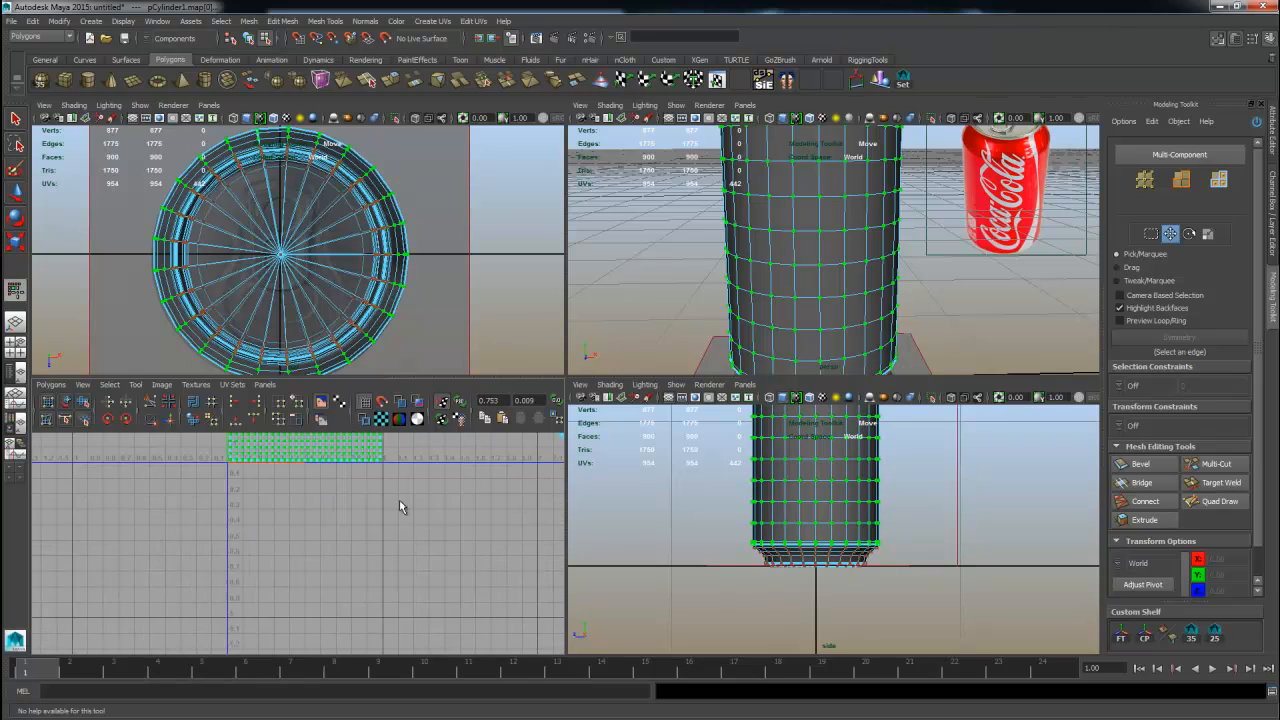
middle_click_drag(235, 457, 263, 566, "alt")
right_click_drag(263, 566, 451, 583, "alt")
right_click_drag(312, 556, 441, 557, "alt")
middle_click_drag(441, 561, 406, 568, "alt")
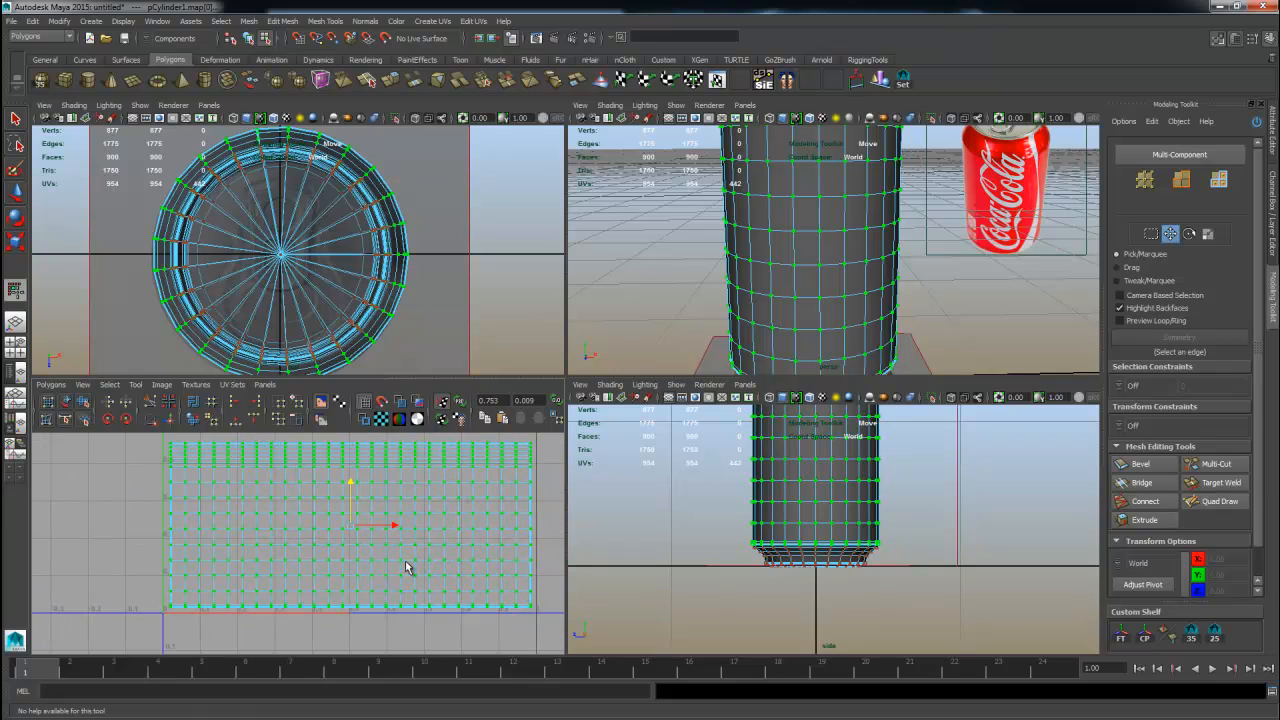
Scale the body UV shell horizontally to stretch across the full 0 to 1 UV range.
left_click(397, 527)
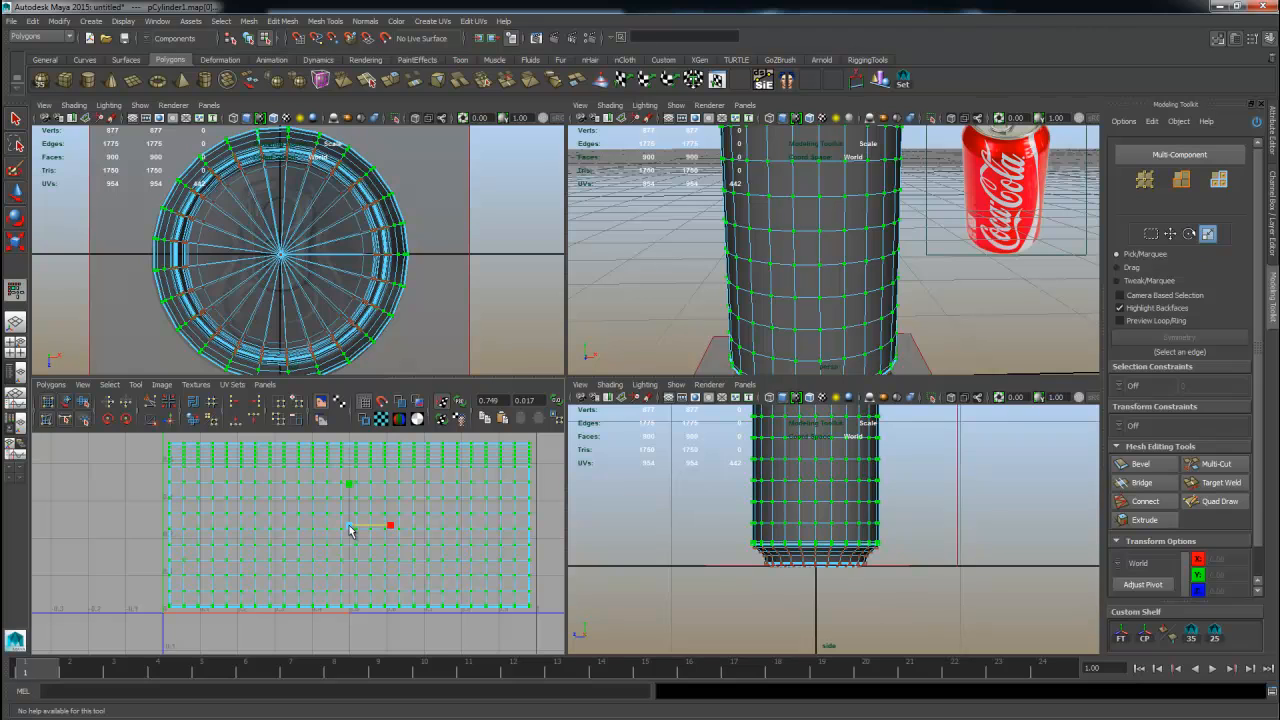
left_click(349, 536)
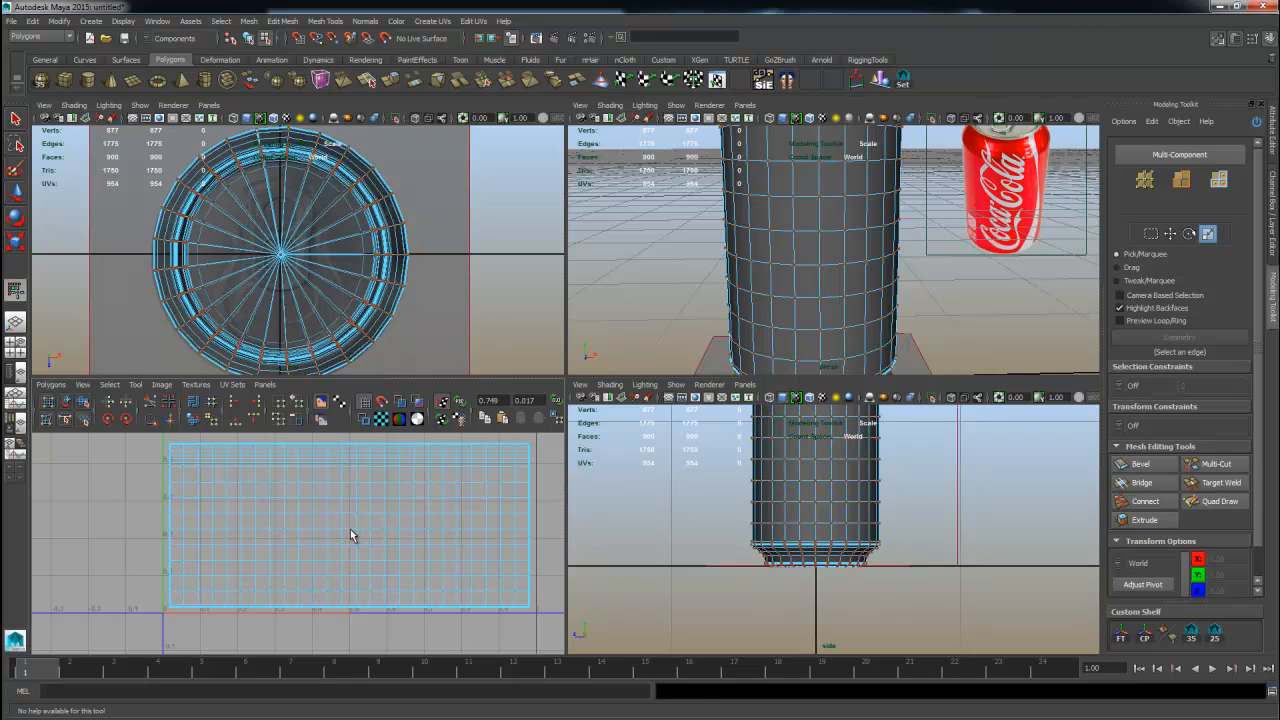
key("ctrl+z")
left_click_drag(350, 527, 352, 534)
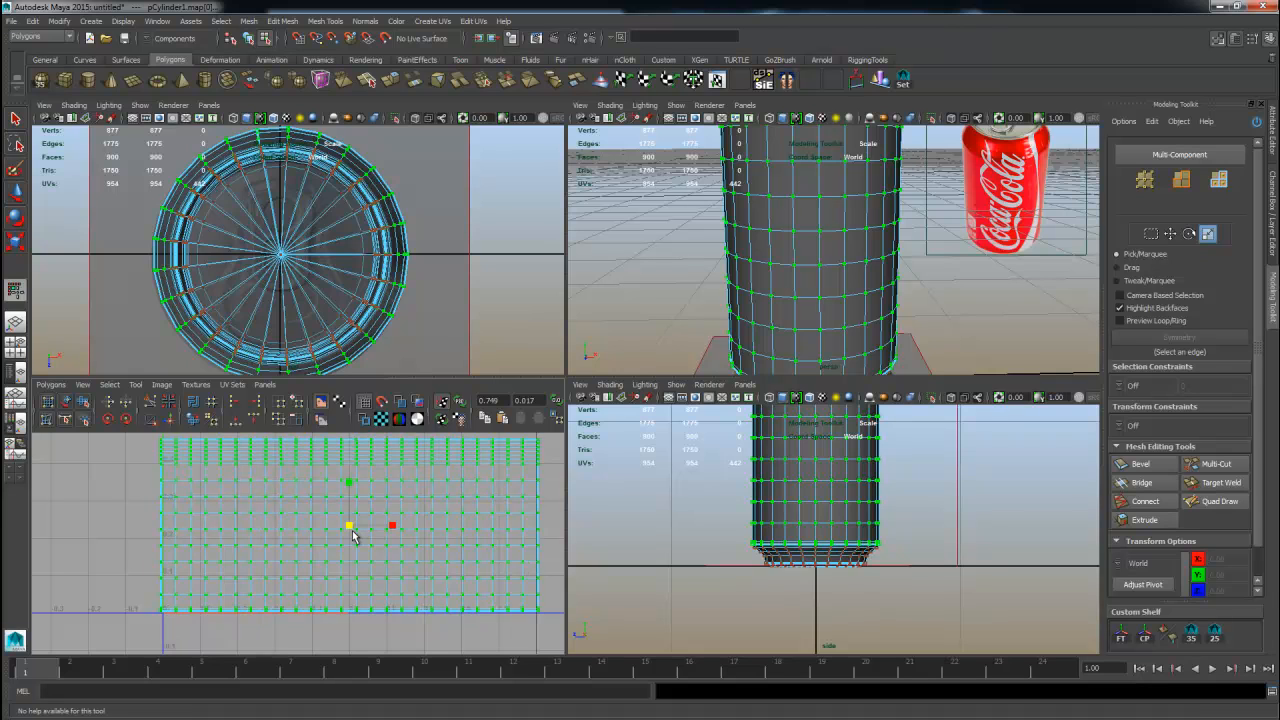
mouse_move(346, 543)
left_mouse_down()
mouse_move(406, 549)
mouse_move(359, 531)
left_mouse_up()
middle_click_drag(407, 551, 317, 559, "alt")
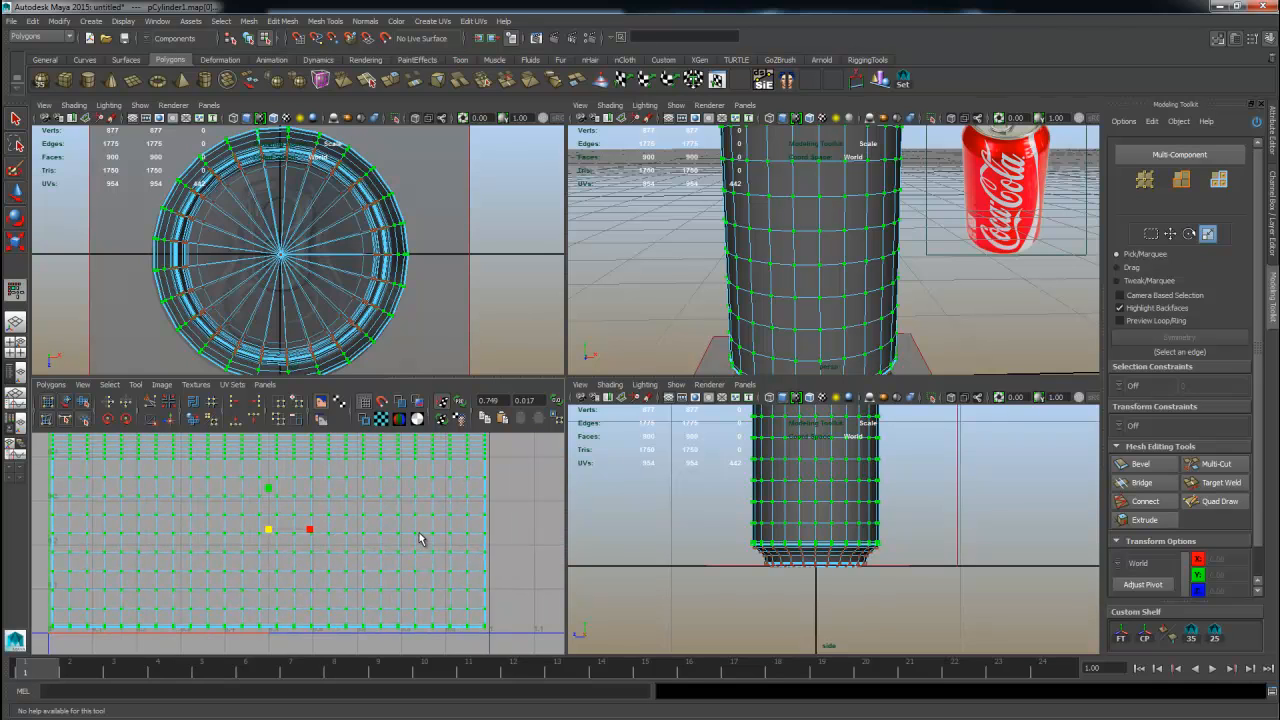
Switch to object mode with the can selected, then open the Hypershade and enlarge its node area.
right_click_drag(786, 345, 750, 300, "alt")
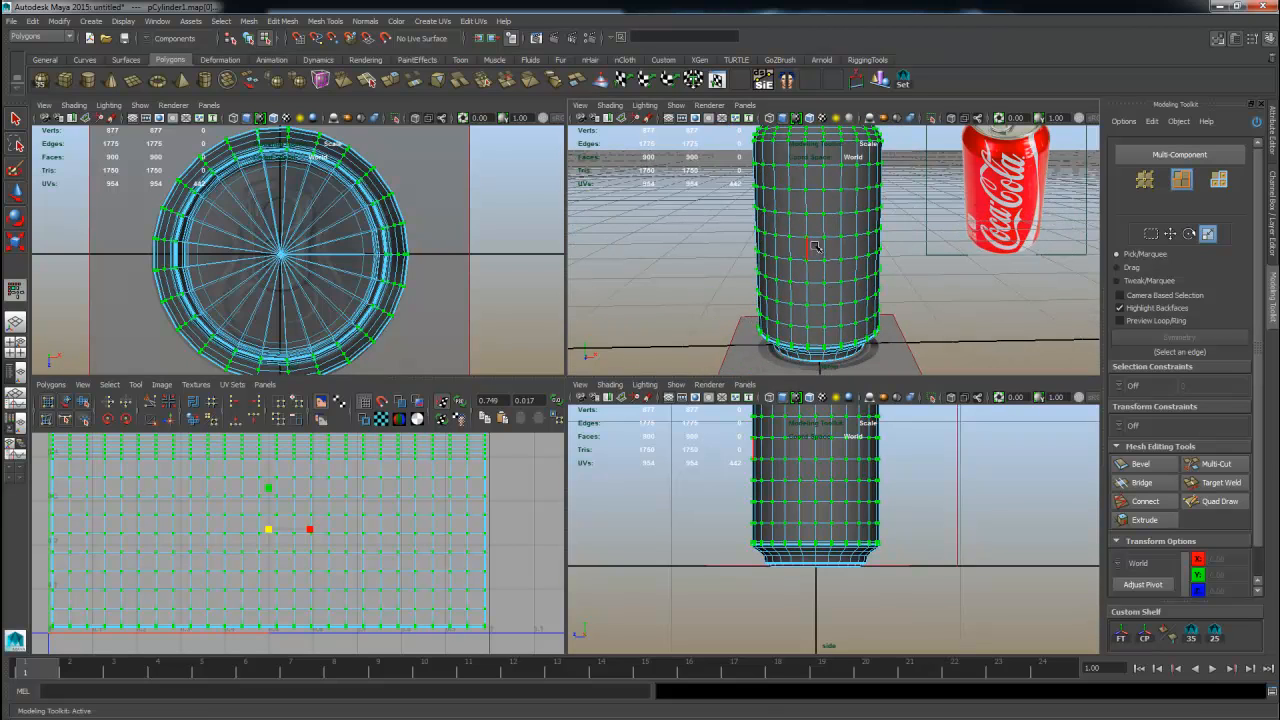
key("F8")
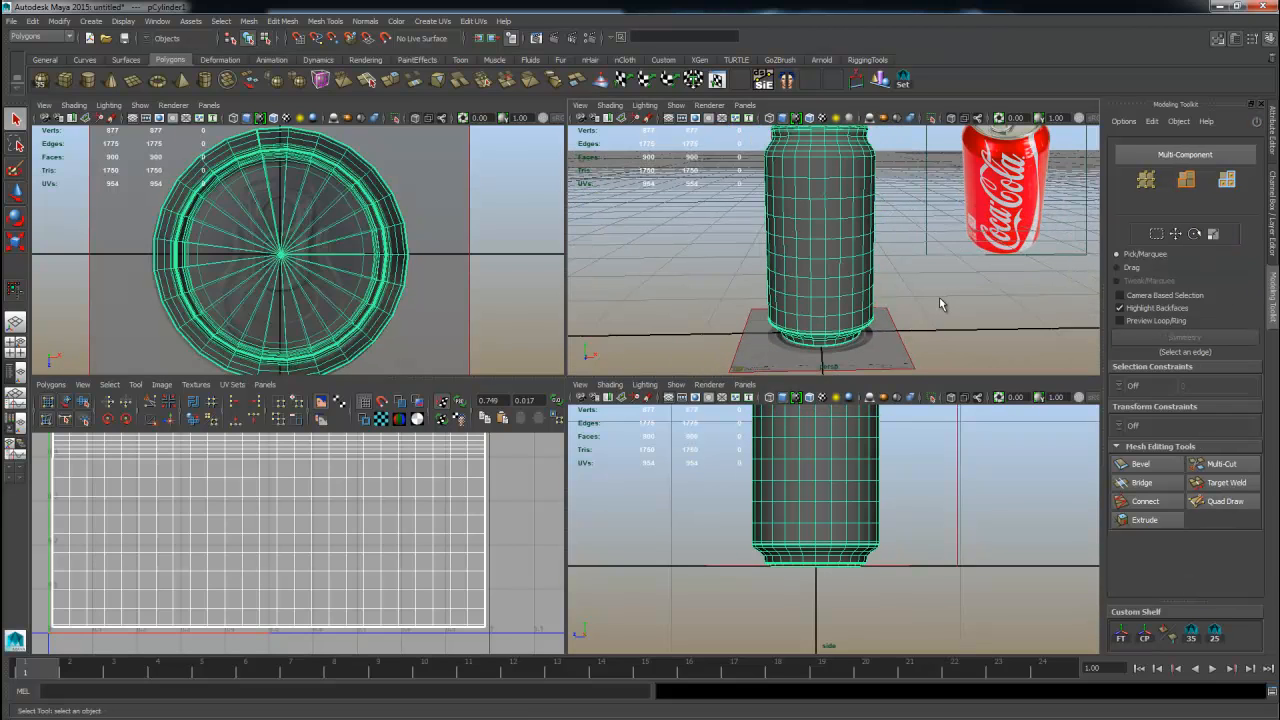
left_click(941, 304)
mouse_move(941, 304)
left_mouse_down("alt")
mouse_move(887, 319)
mouse_move(930, 304)
left_mouse_up("alt")
left_click(824, 240)
middle_click_drag(824, 240, 844, 272, "alt")
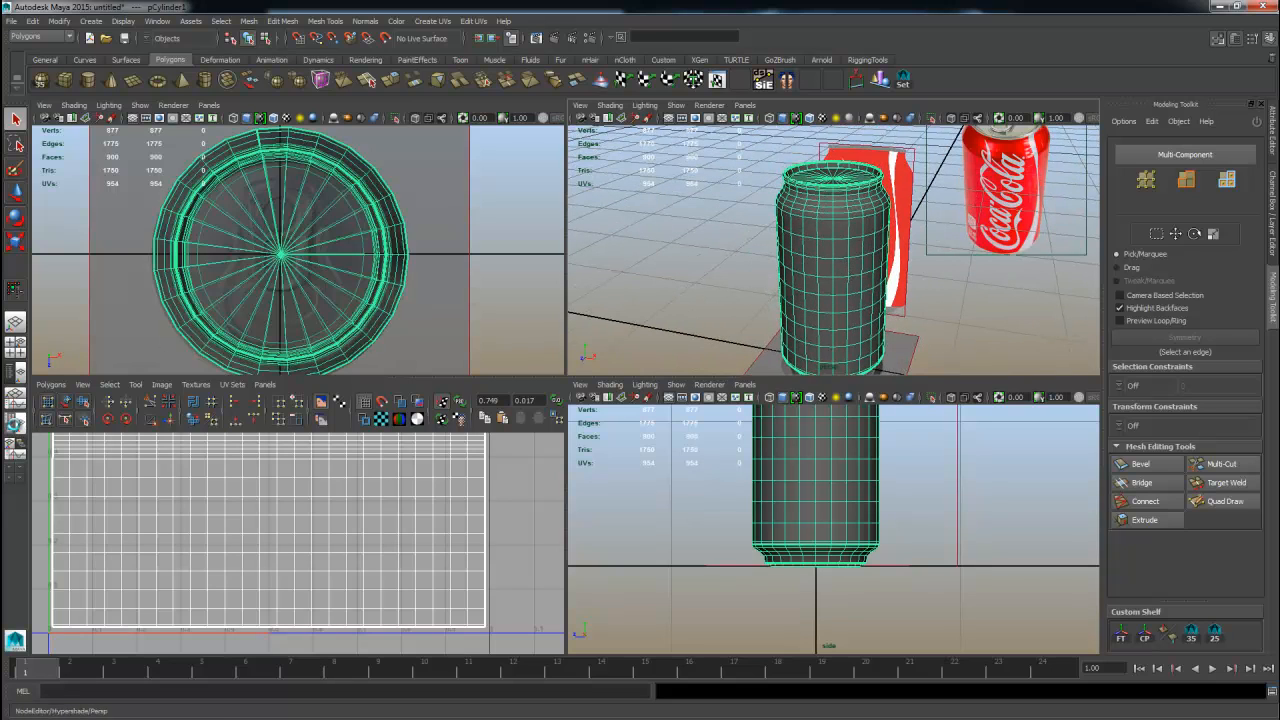
left_click(16, 425)
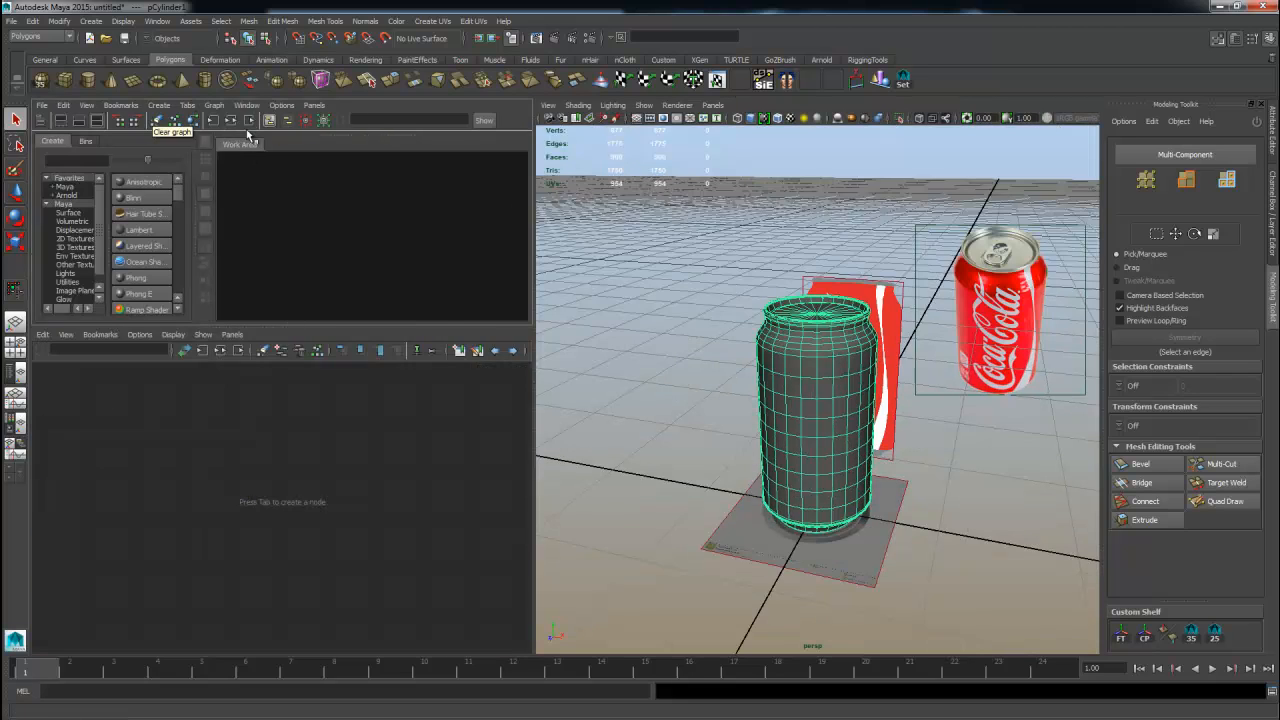
left_click_drag(321, 327, 322, 650)
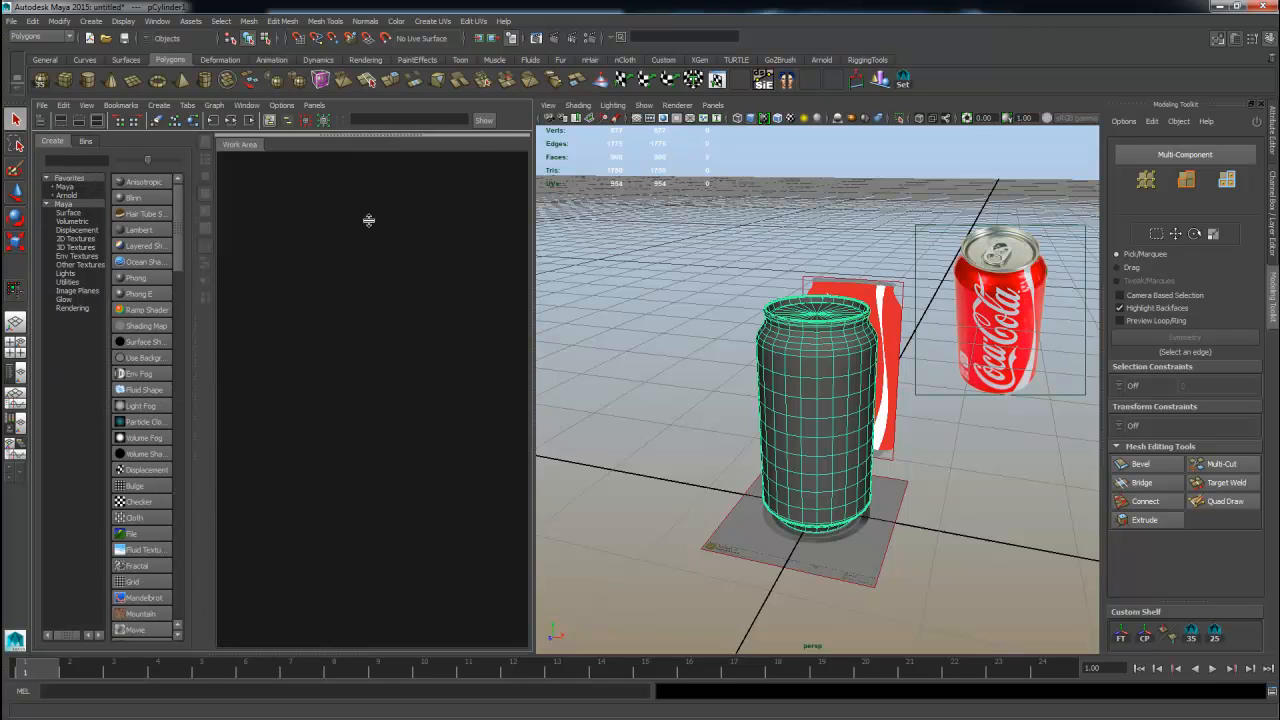